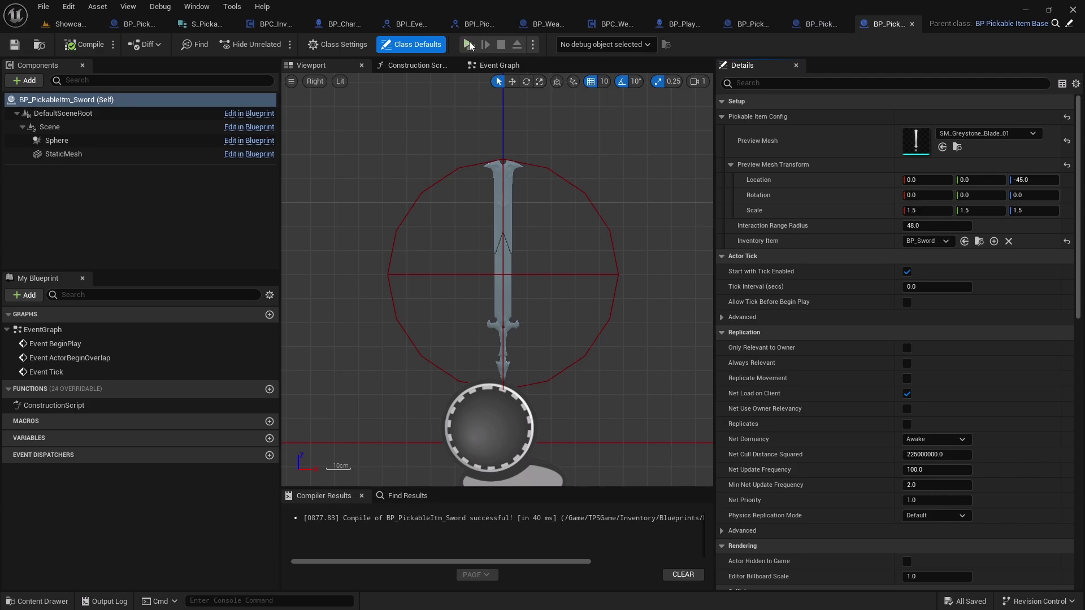
Step: Play-test the level by running the character through the placed weapon pickups, and end the preview
key("w")
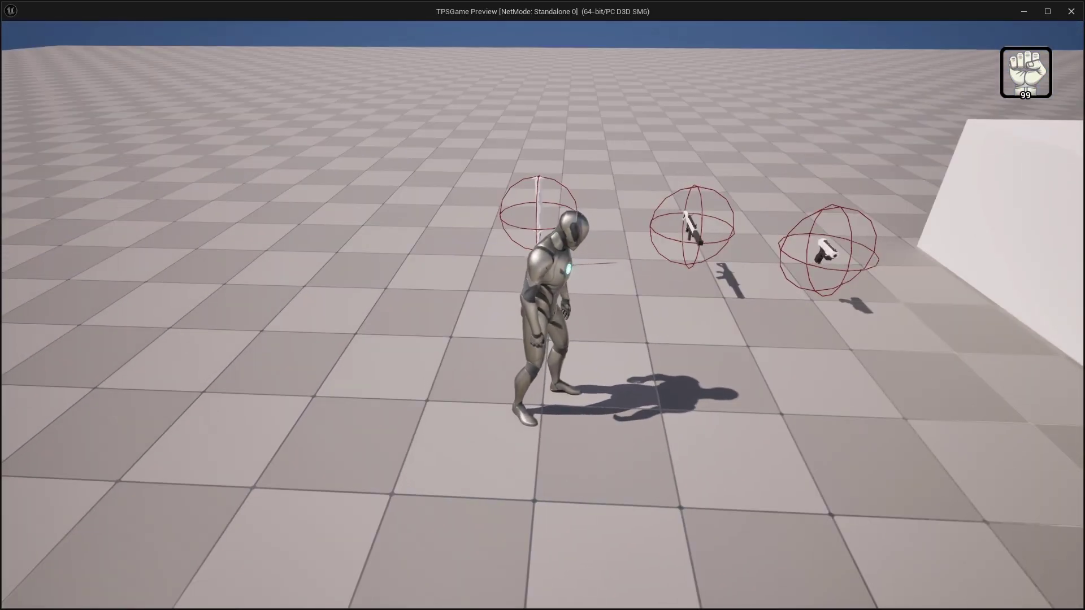
key("w")
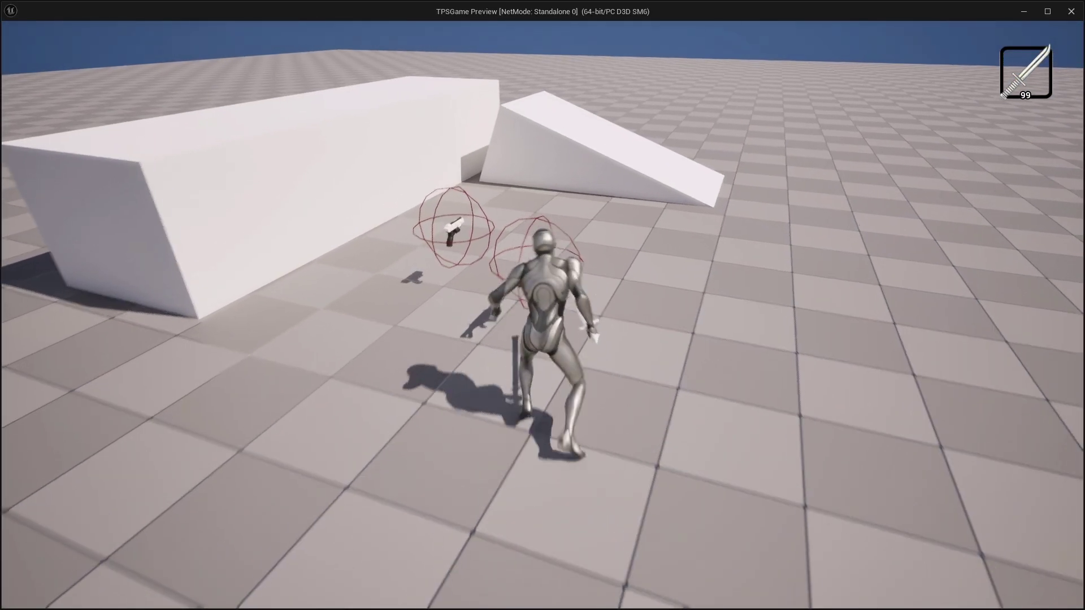
key("w")
key("a")
key("s")
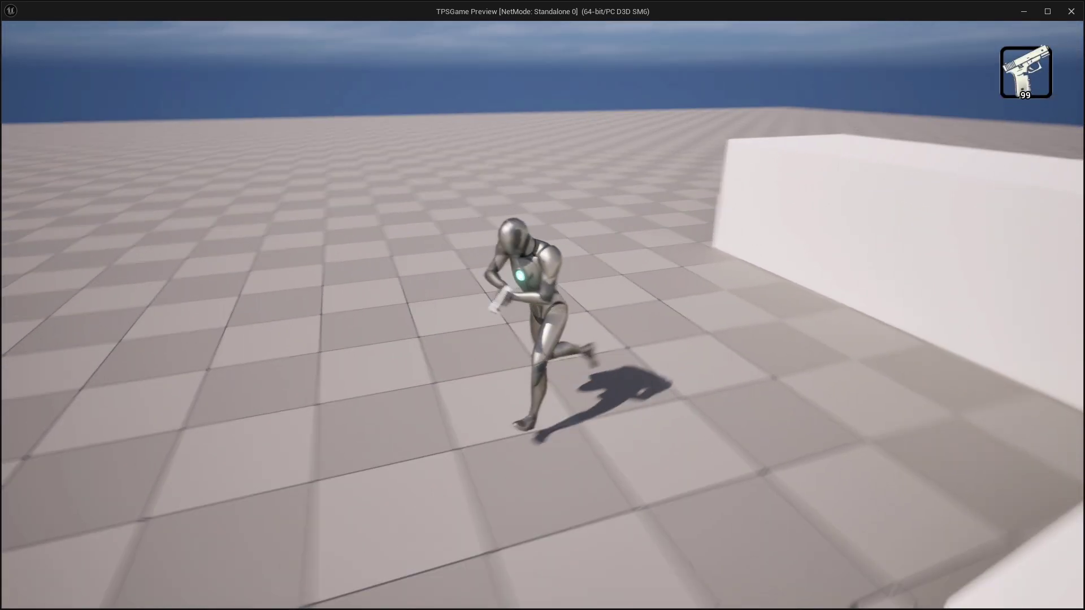
key("Escape")
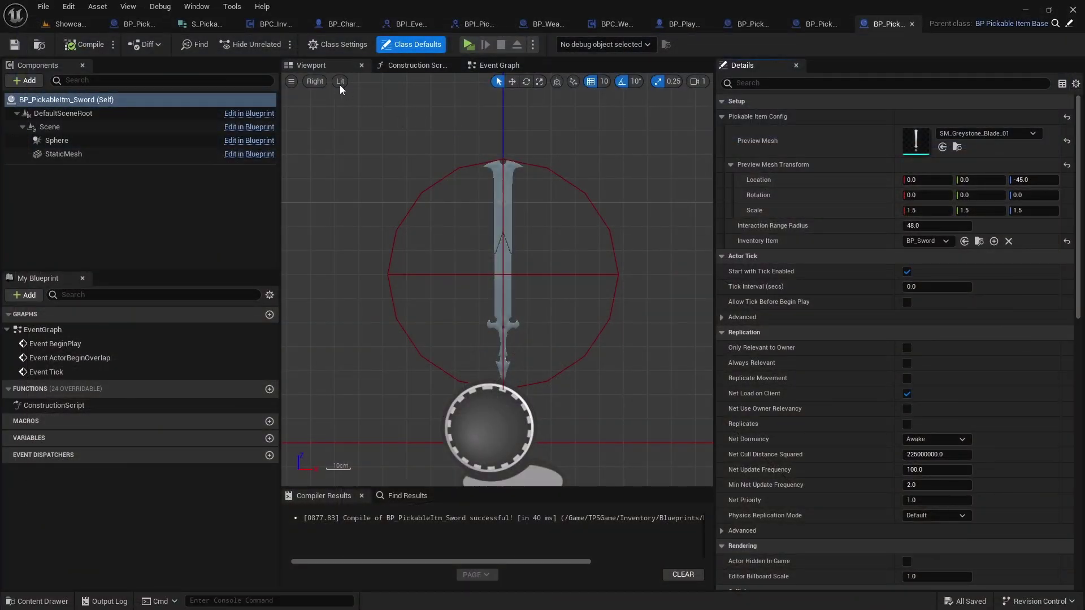
Step: Examine the sword, rifle and pistol pickups placed in the ShowcaseMap level from several angles
left_click(63, 24)
right_click_drag(313, 250, 333, 238)
key("w")
key("d")
right_click_drag(428, 208, 407, 260)
key("s")
right_click_drag(371, 199, 367, 199)
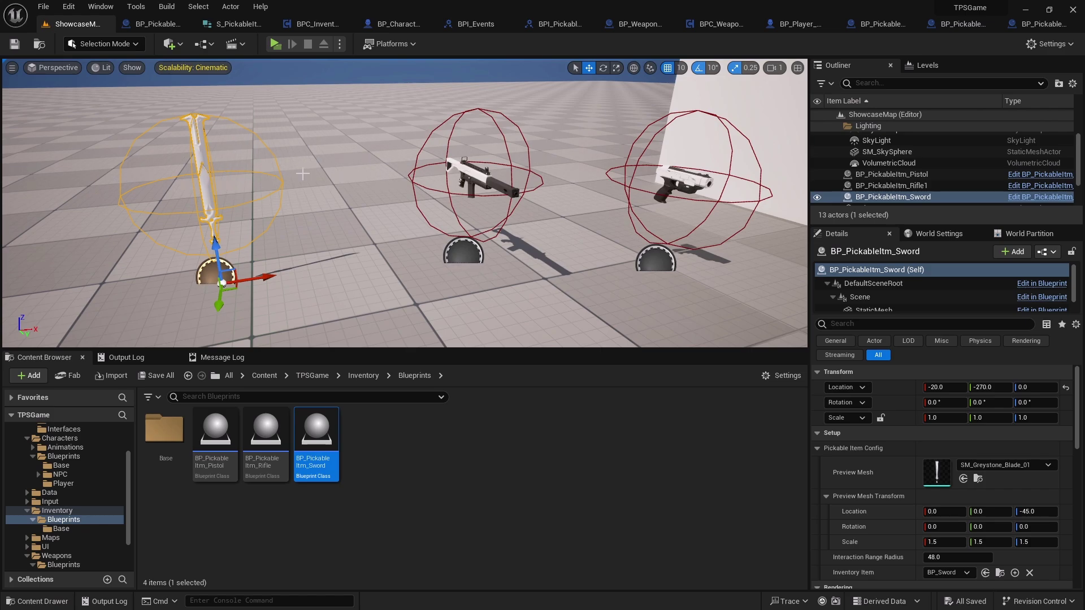
key("a")
right_click_drag(222, 166, 441, 240)
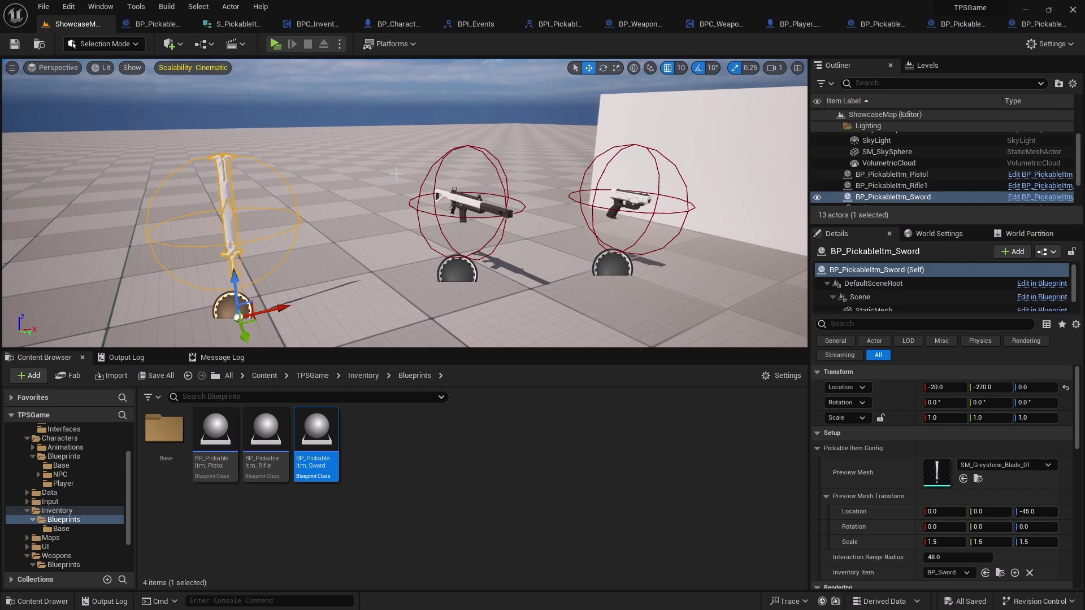
right_click_drag(421, 193, 308, 199)
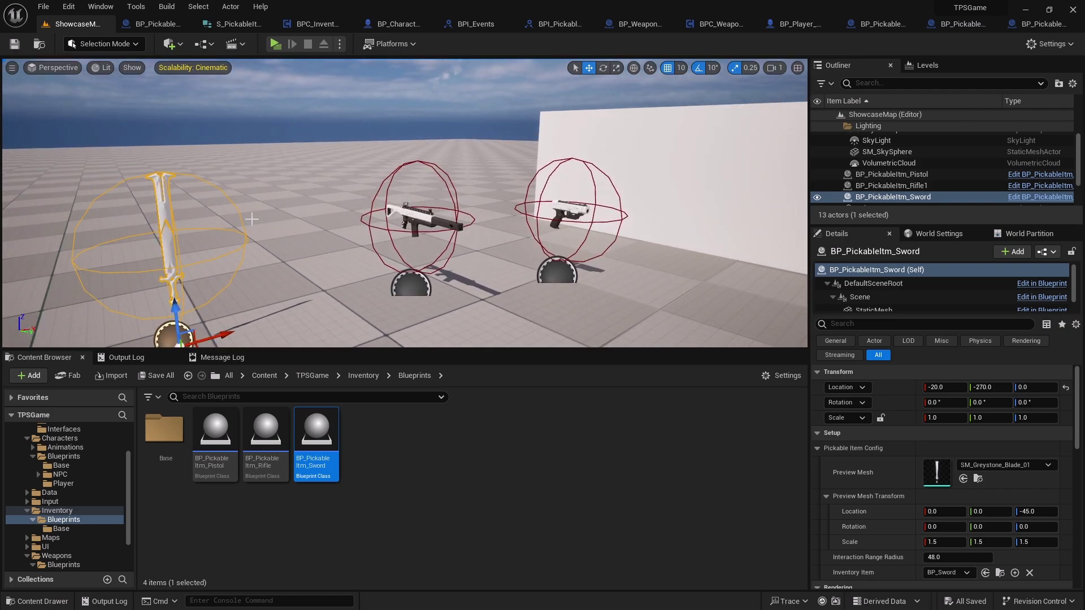
key("f")
right_click_drag(399, 222, 471, 225)
key("a")
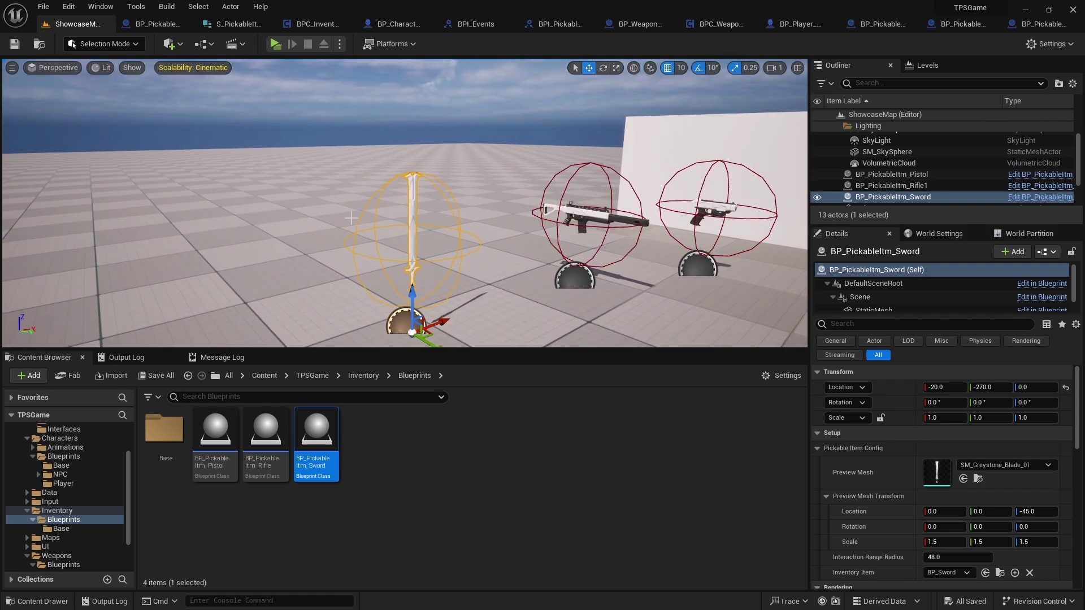
right_click_drag(383, 212, 392, 229)
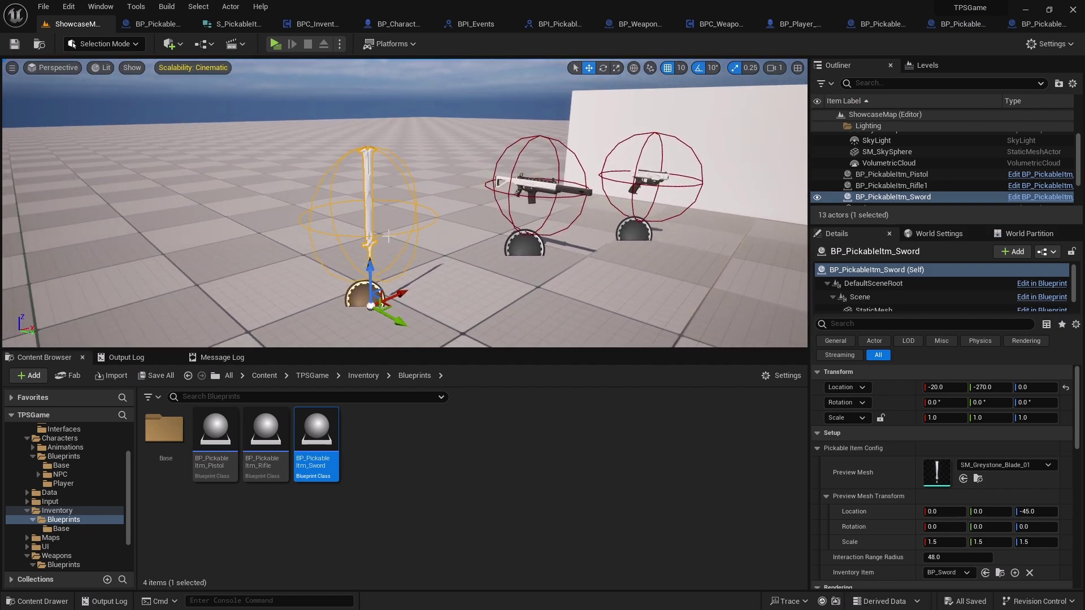
mouse_move(430, 190)
right_mouse_down()
mouse_move(446, 187)
mouse_move(429, 207)
right_mouse_up()
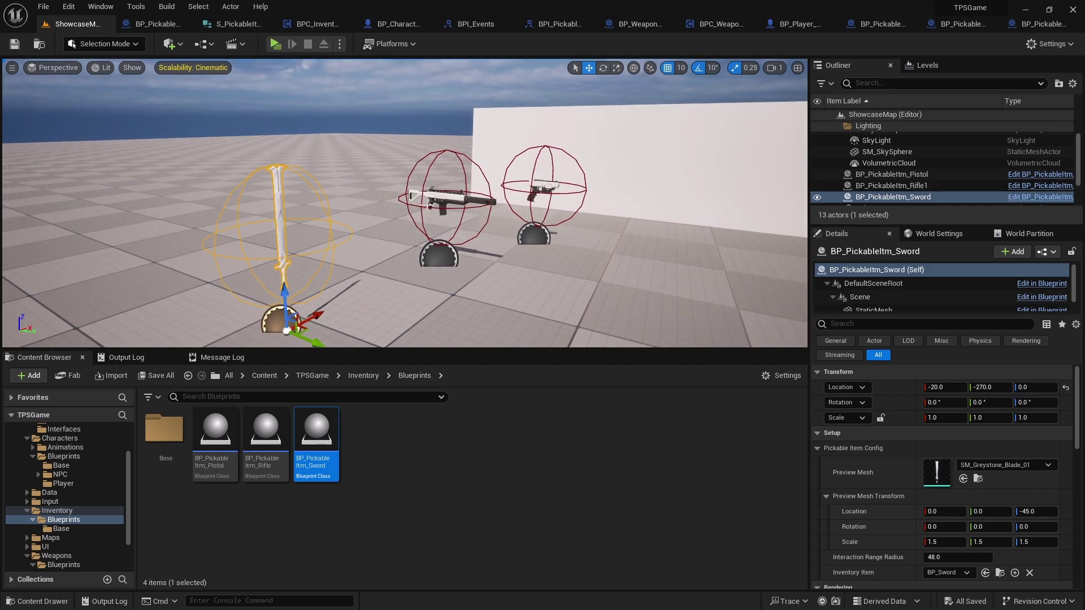
right_click_drag(509, 242, 468, 224)
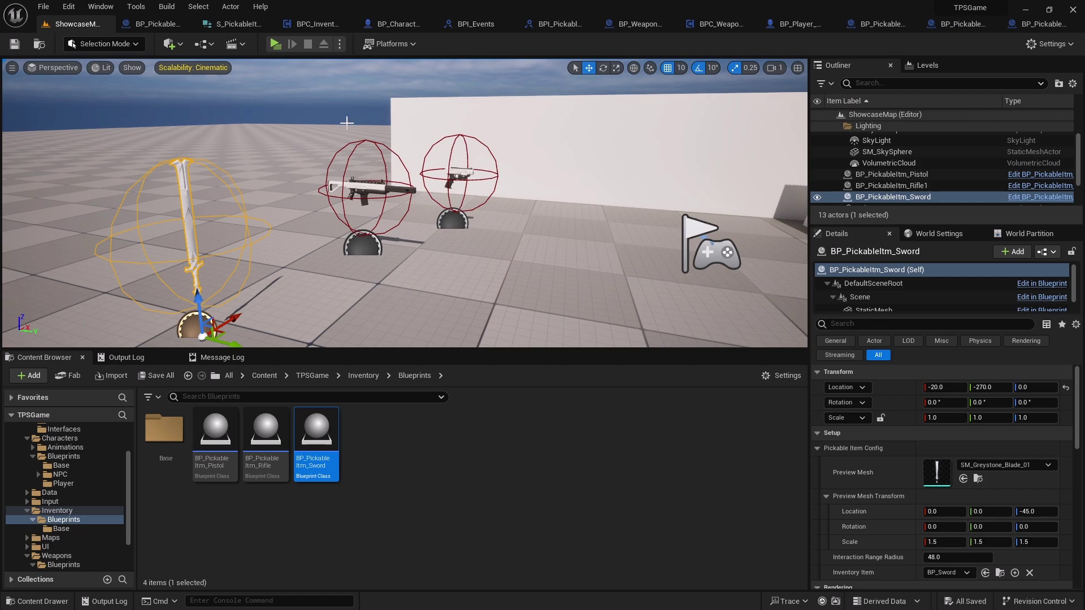
right_click_drag(330, 148, 313, 180)
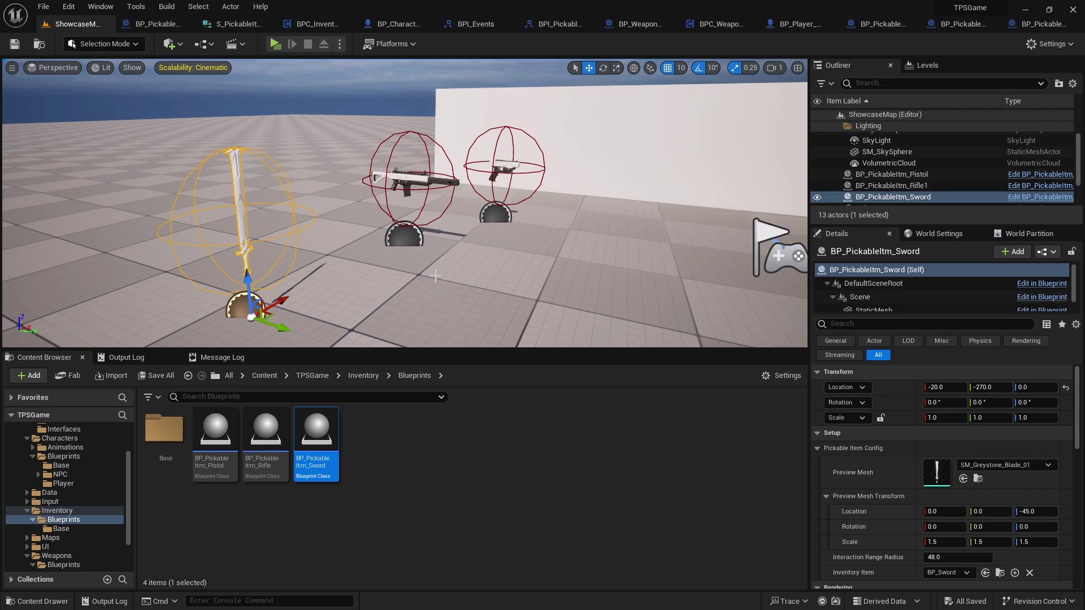
mouse_move(442, 143)
right_mouse_down()
mouse_move(469, 143)
mouse_move(423, 143)
right_mouse_up()
left_click_drag(569, 348, 569, 367)
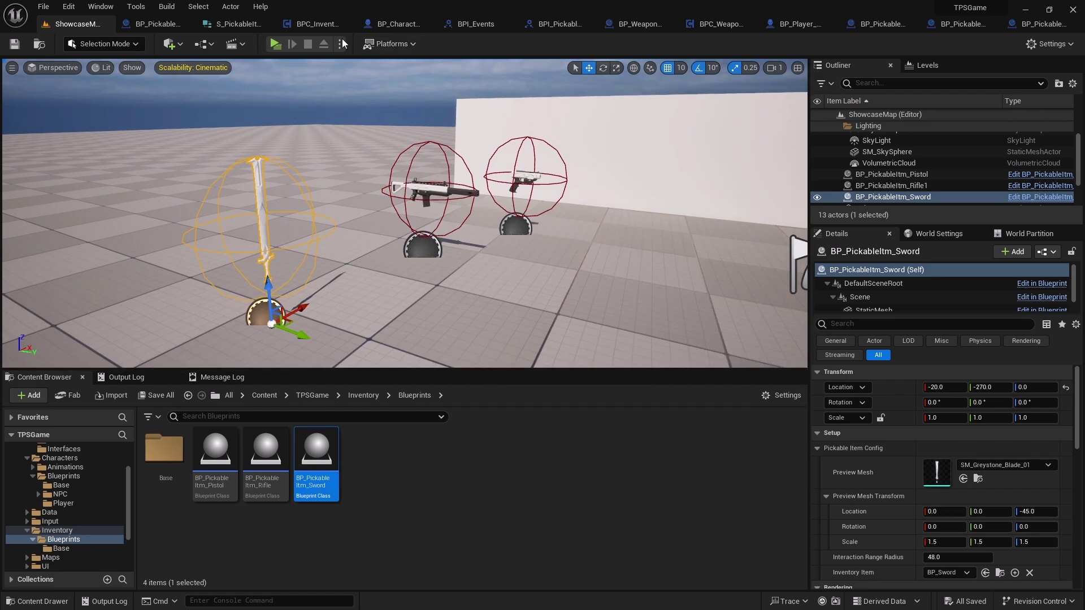
Step: Bring up the BP_PickableItem_Base blueprint, close the other open asset tabs and widen its graph area
left_click(153, 23)
right_click(158, 24)
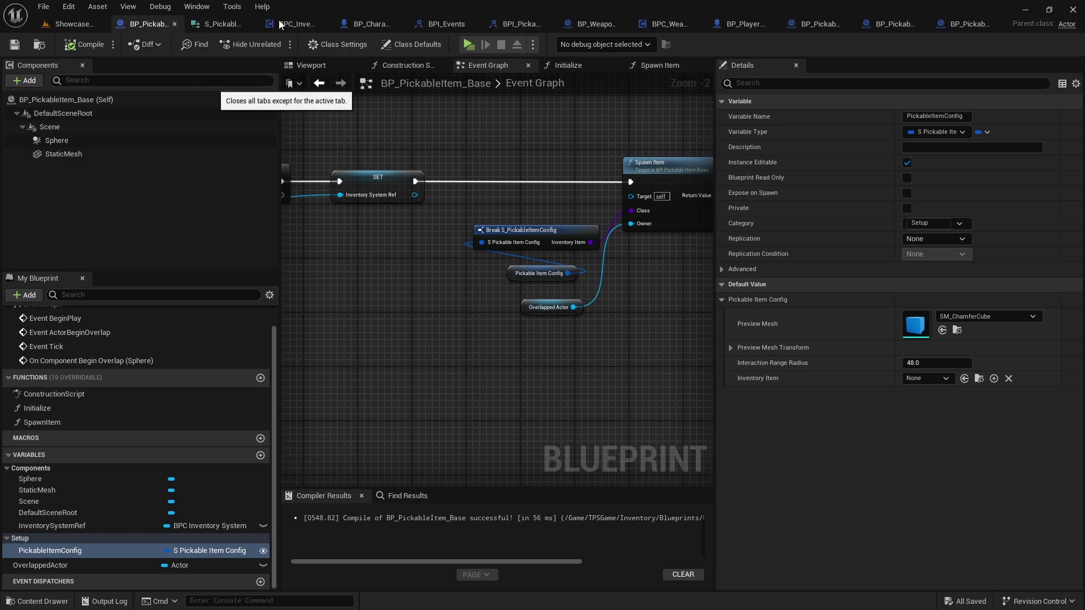
right_click_drag(614, 282, 682, 280)
left_click_drag(715, 268, 793, 269)
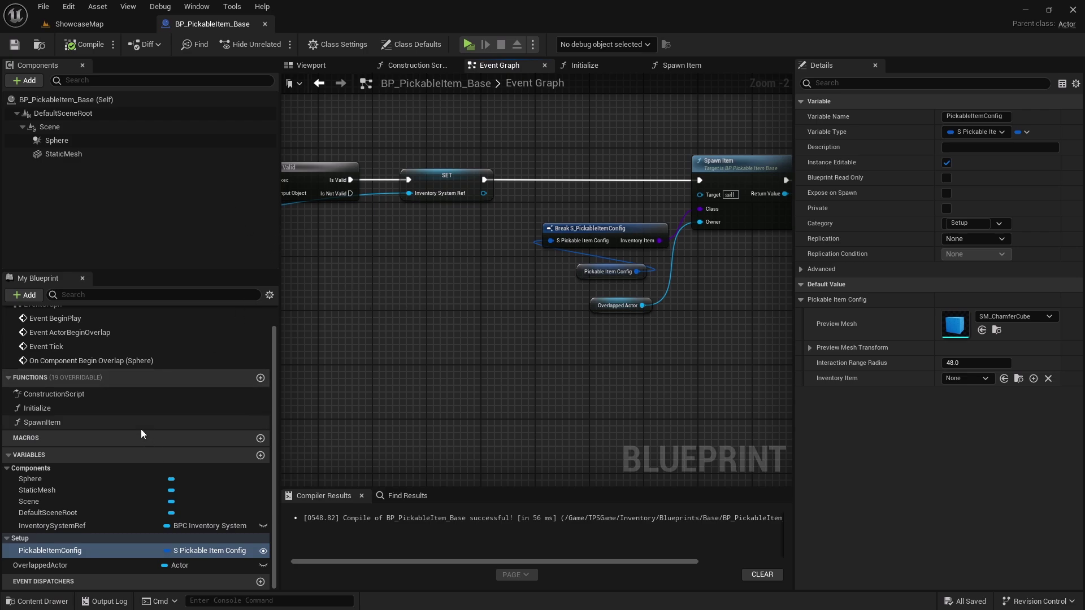
Step: Add a Rotating Movement component to BP_PickableItem_Base, select it to view its settings, and compile and save the blueprint
left_click(32, 79)
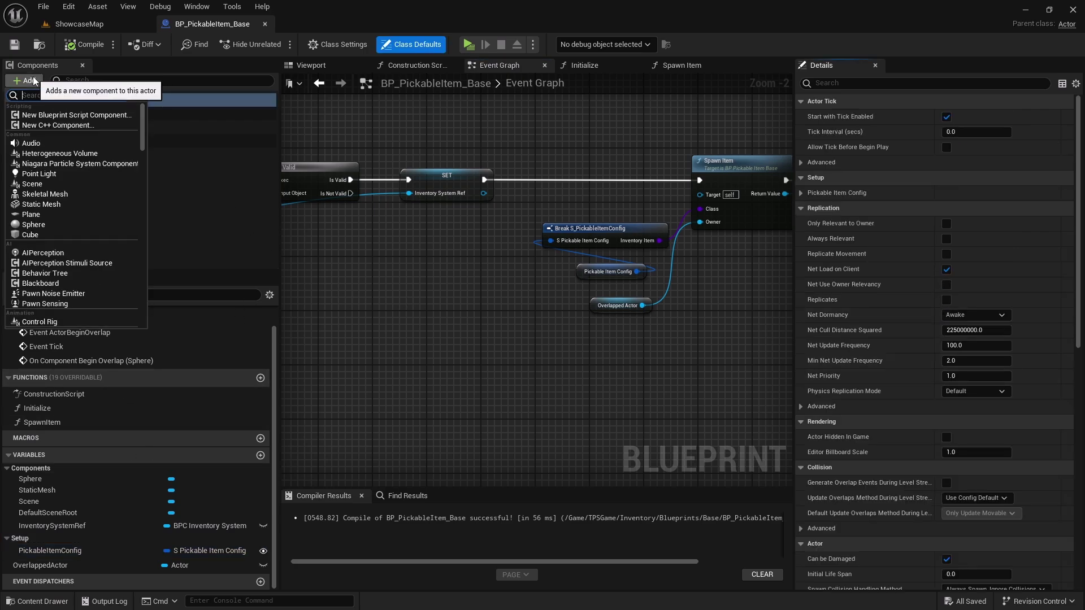
type("rot")
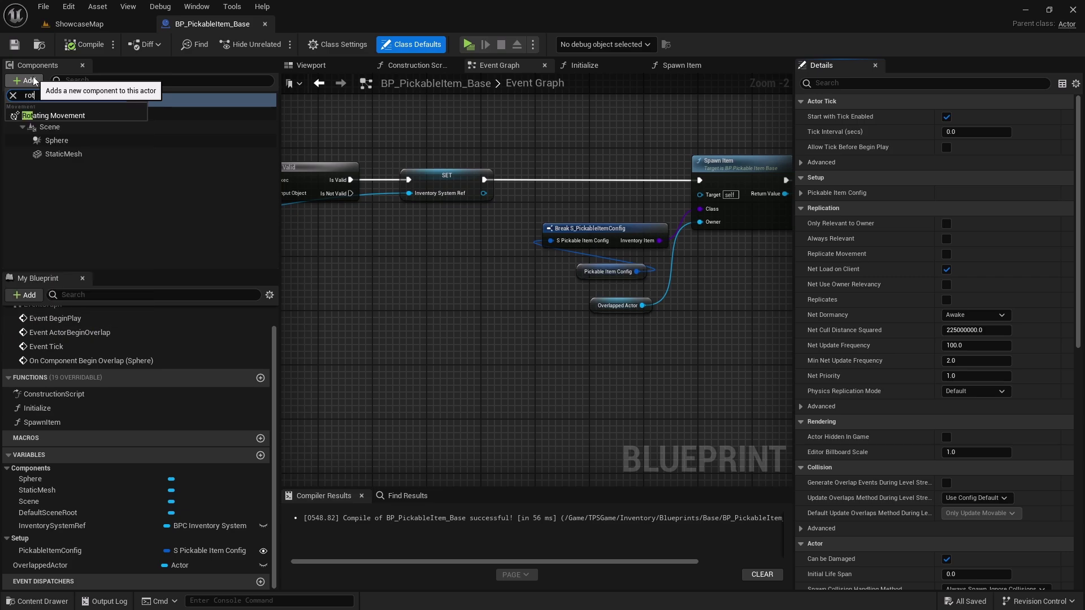
left_click(55, 116)
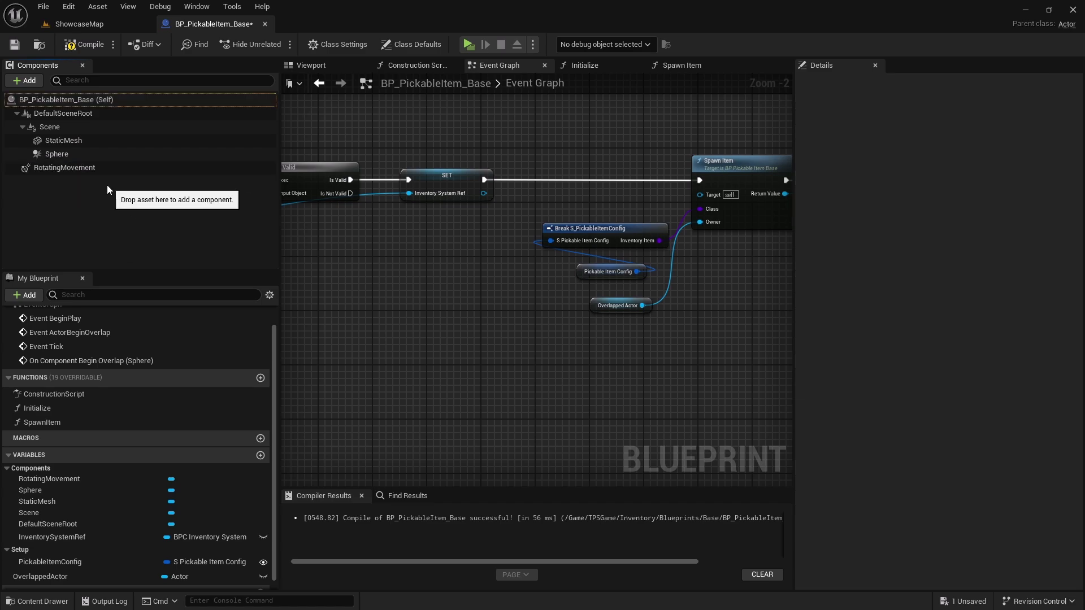
left_click(93, 171)
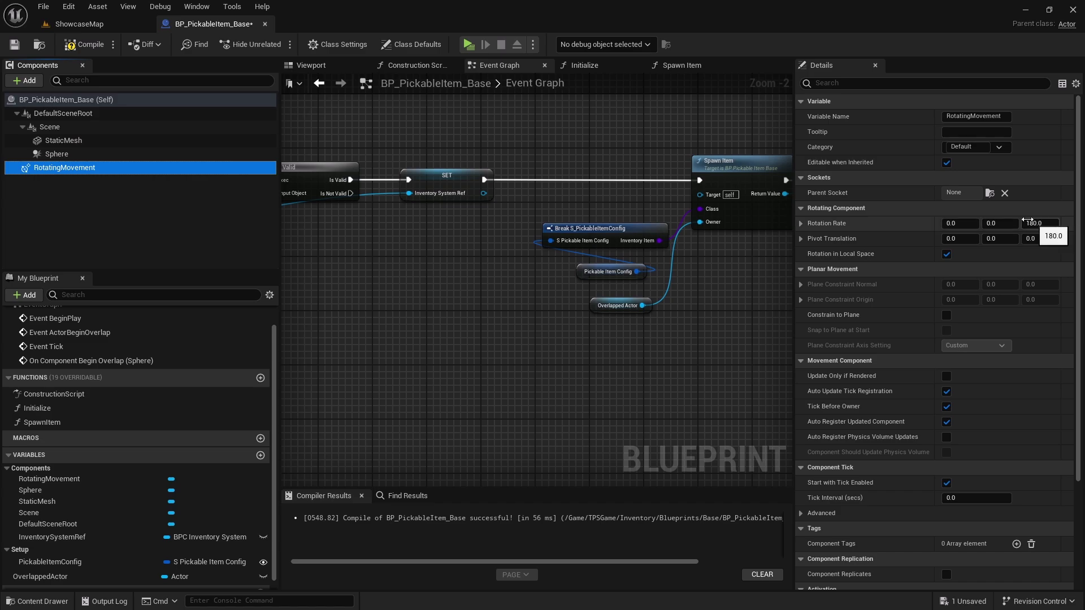
left_click(79, 45)
left_click(79, 48)
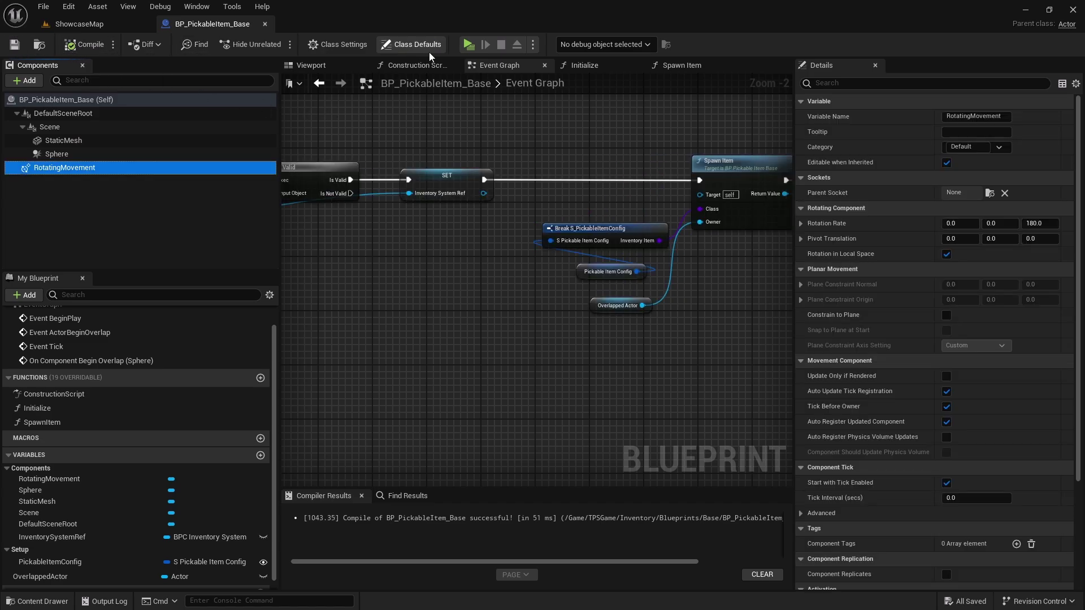
Step: Play-test the level and check the rotation of the weapon pickups while moving the character around, and end the preview
left_click(468, 44)
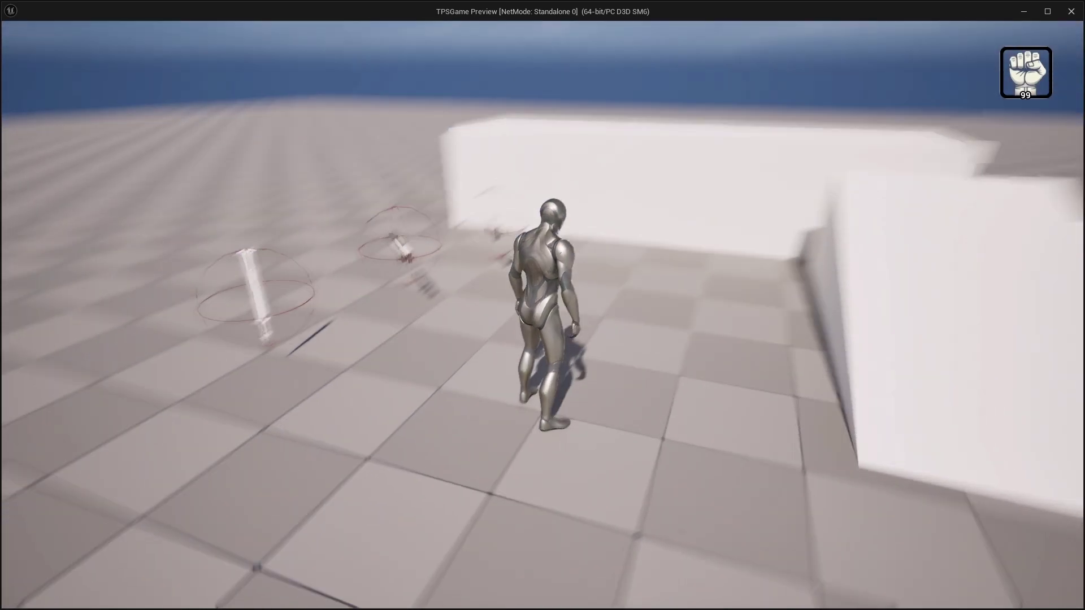
key("s")
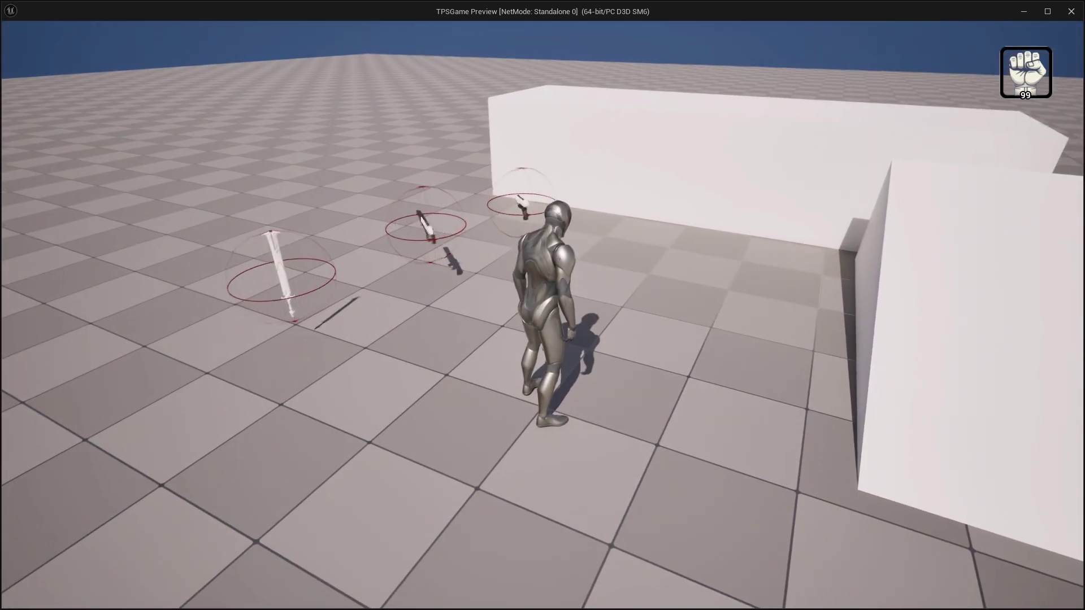
key("w")
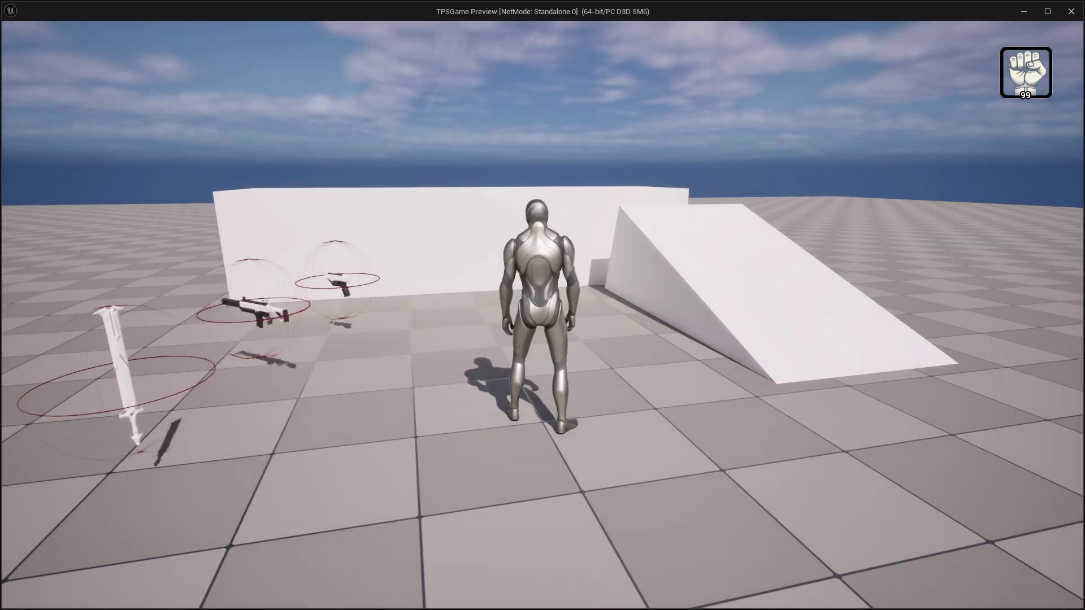
key("w")
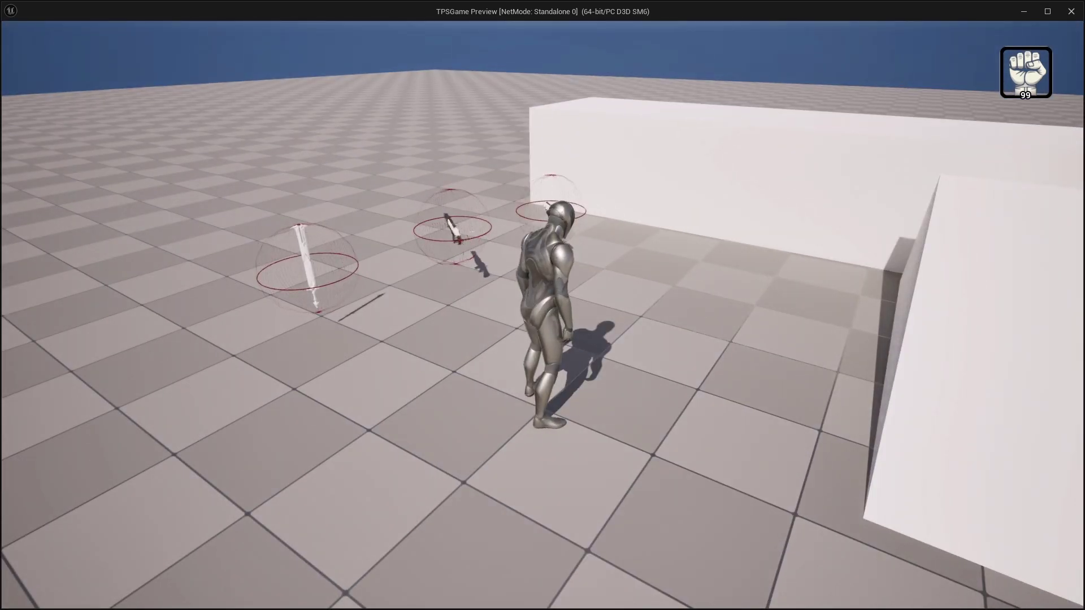
key("w")
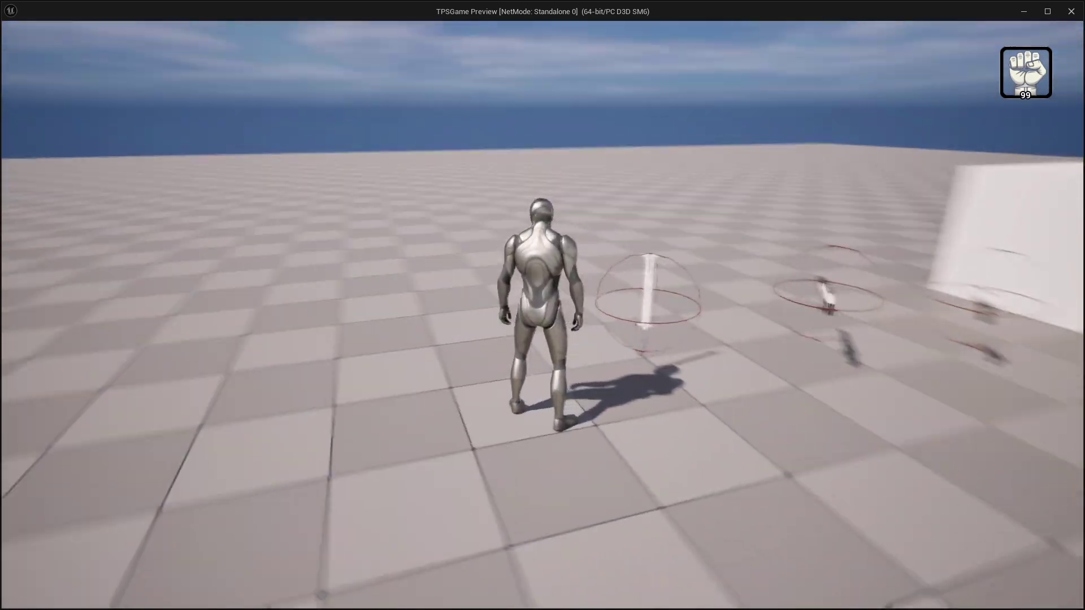
key("s")
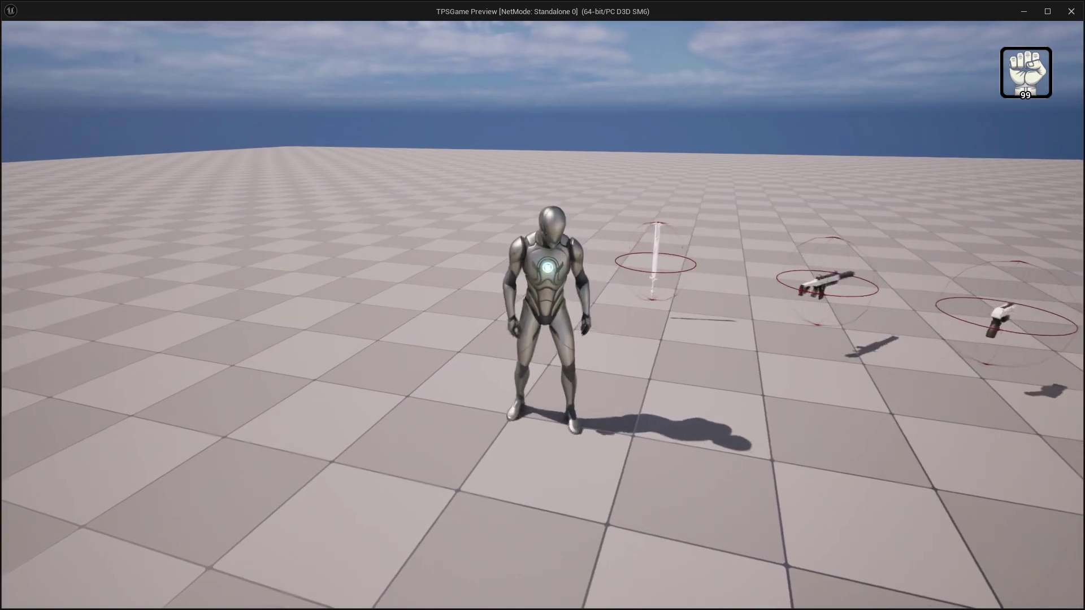
key("w")
key("s")
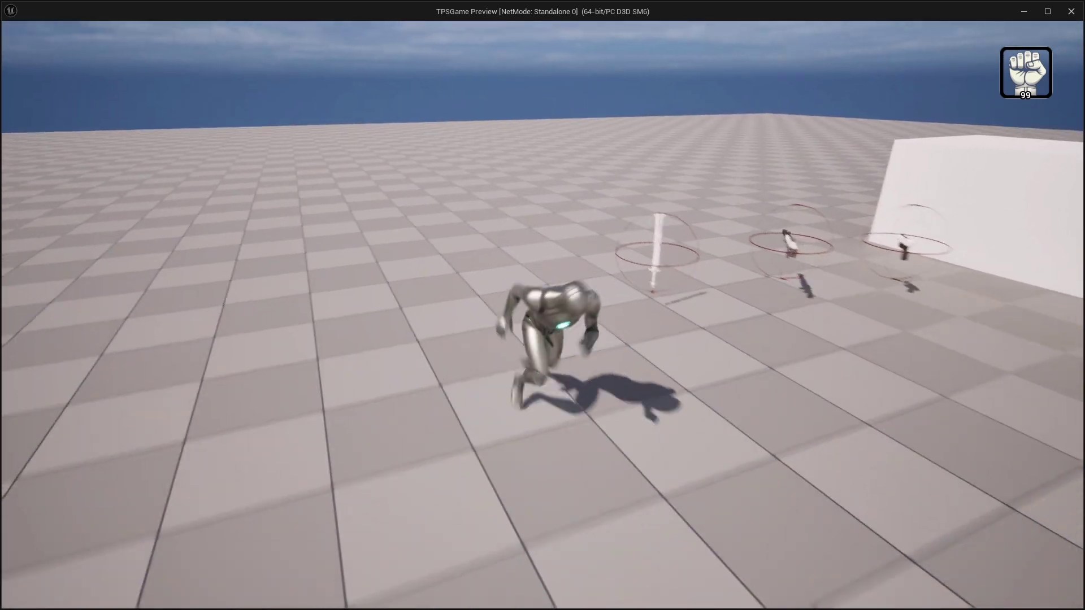
key("w")
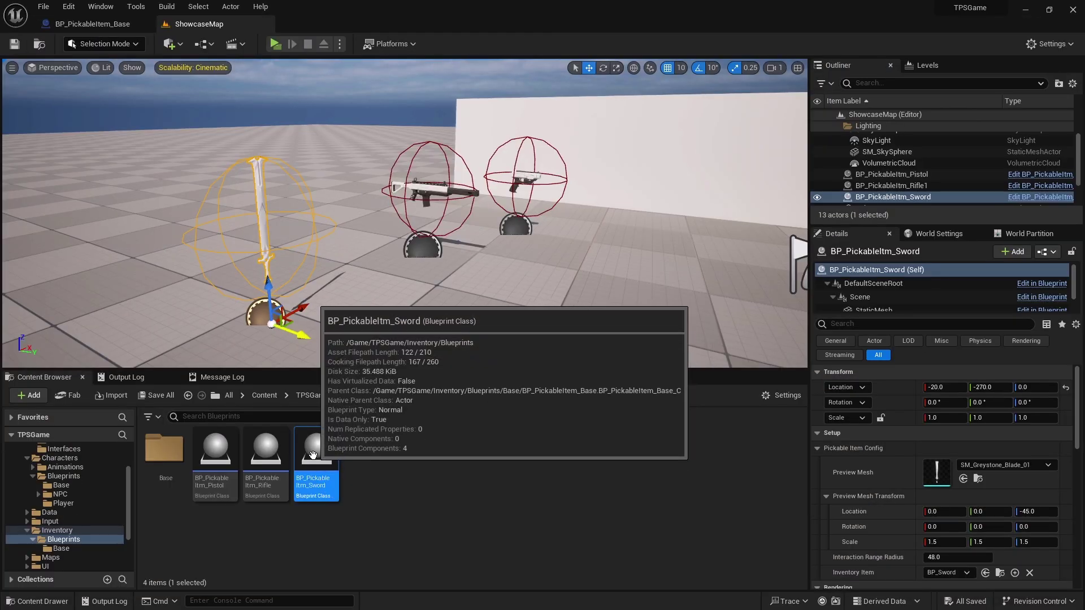
Step: Open the BP_PickableItm_Sword blueprint and inspect the sword mesh and its interaction sphere in the 3D preview from several angles
double_click(321, 460)
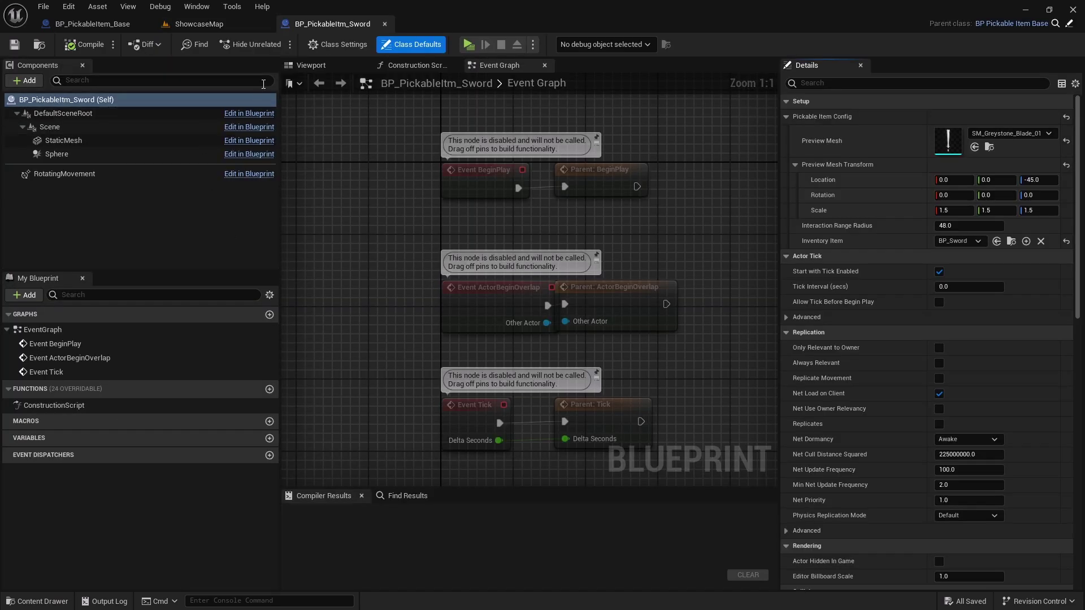
left_click(322, 69)
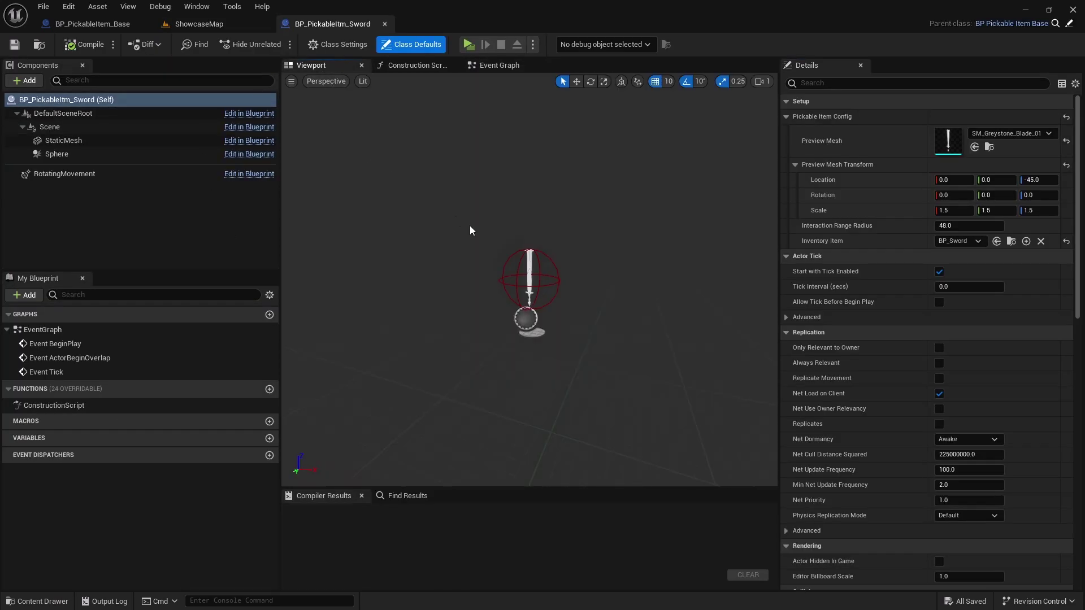
scroll(537, 301, "up", 5)
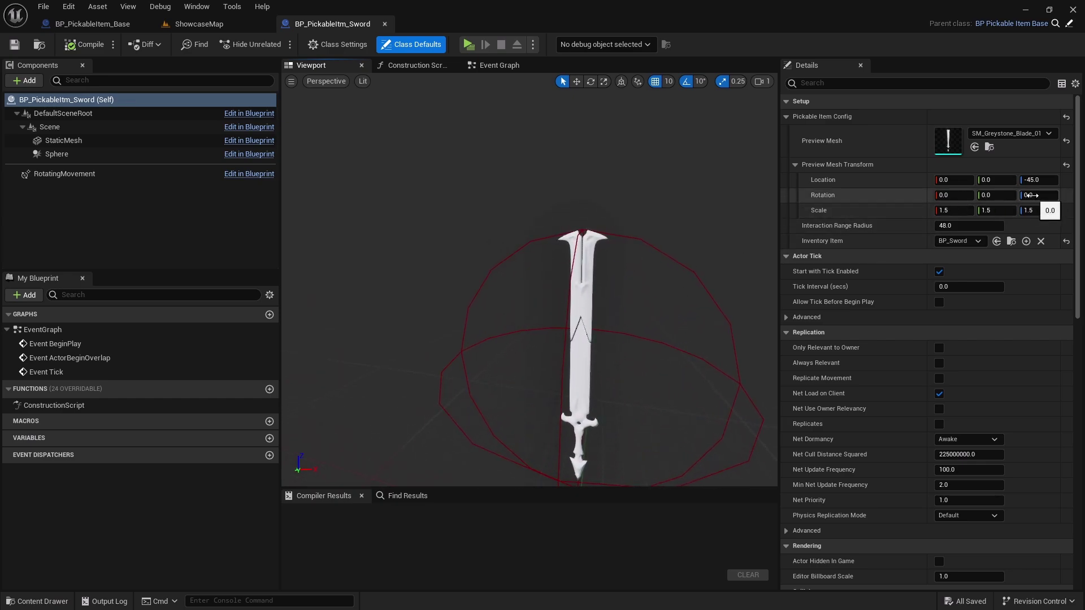
left_click(1029, 195)
left_click_drag(650, 266, 683, 344)
right_click_drag(684, 345, 717, 319)
right_click_drag(545, 339, 521, 325)
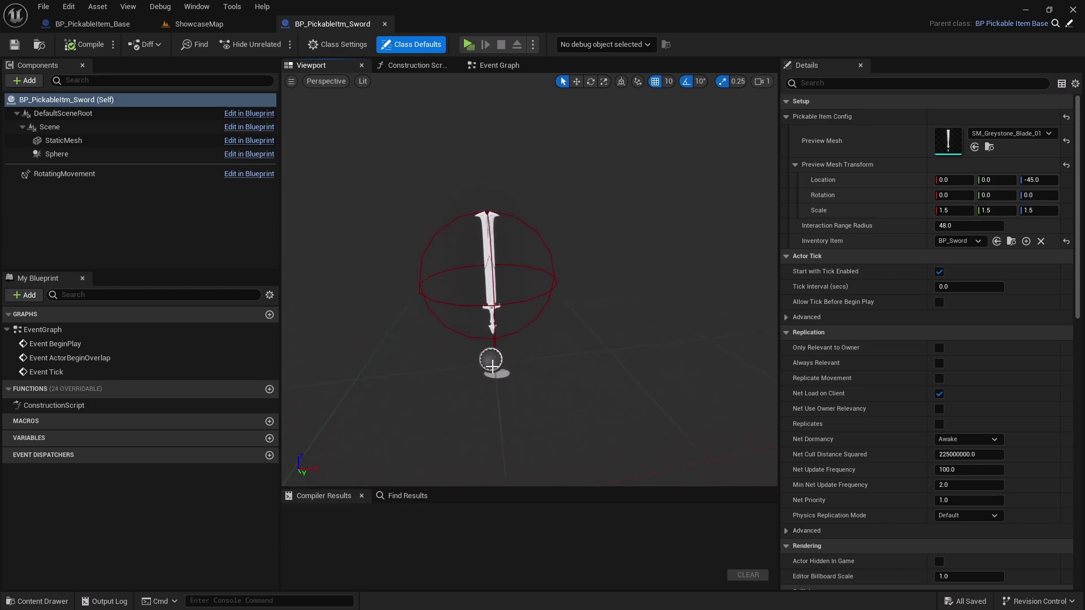
right_click_drag(425, 333, 367, 412)
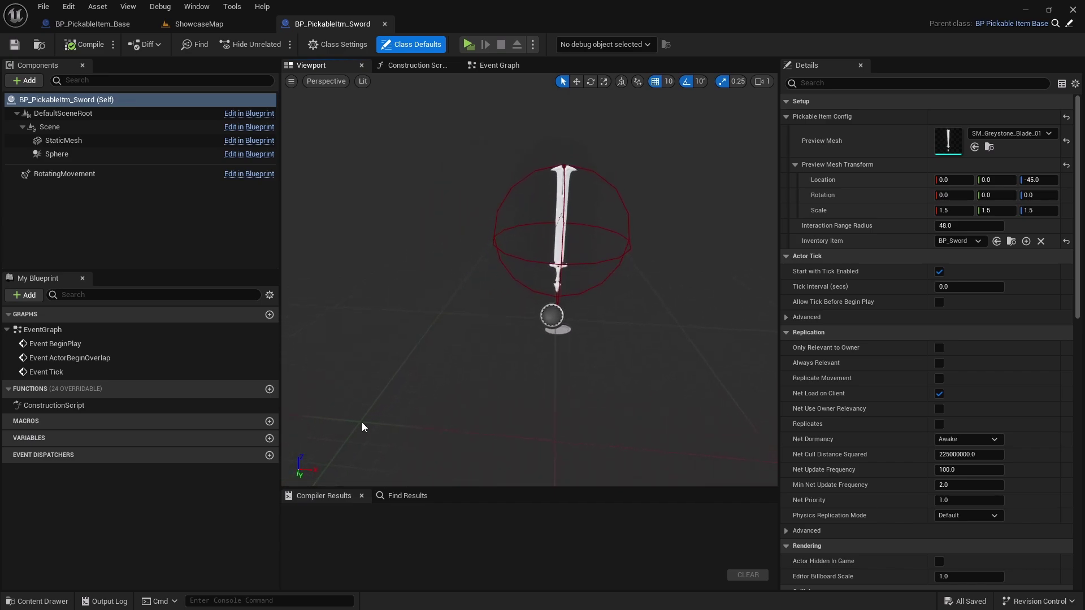
right_click_drag(357, 450, 438, 287)
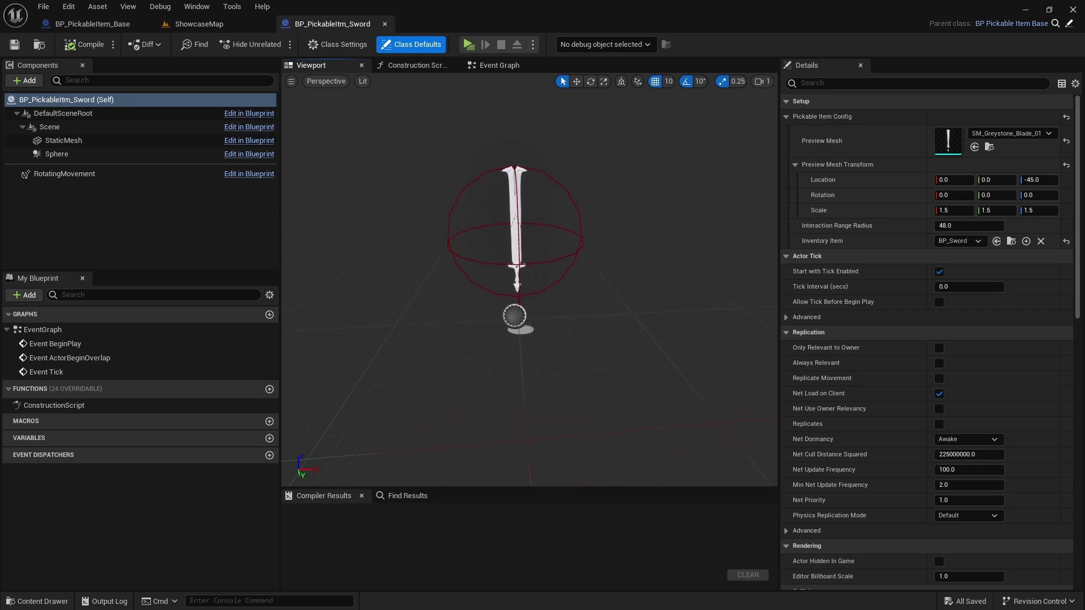
Step: Add an Arrow component under the DefaultSceneRoot of the BP_PickableItem_Base blueprint
left_click(107, 25)
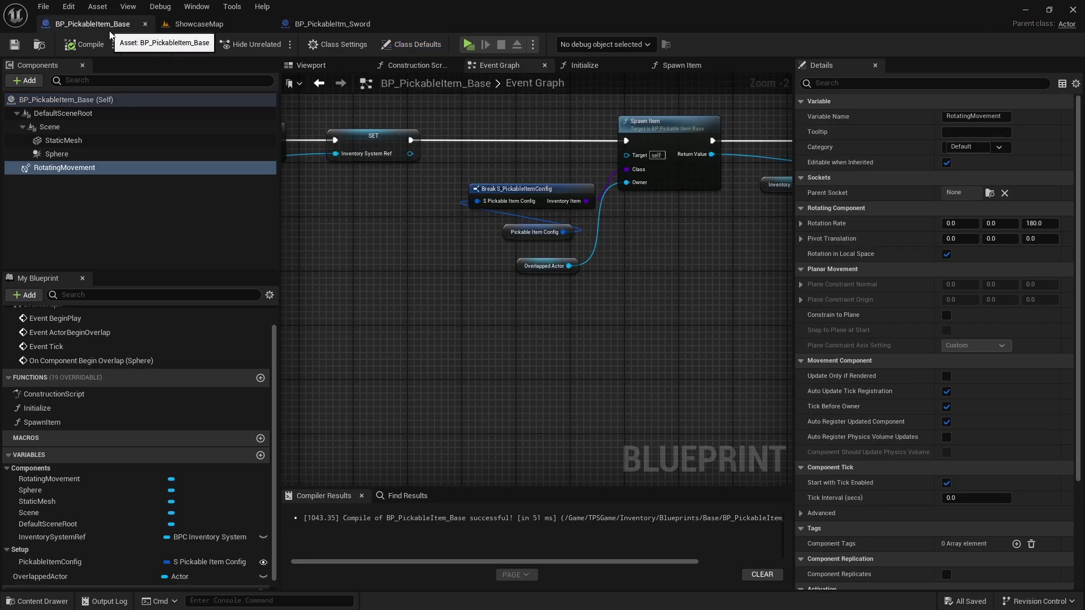
left_click(67, 112)
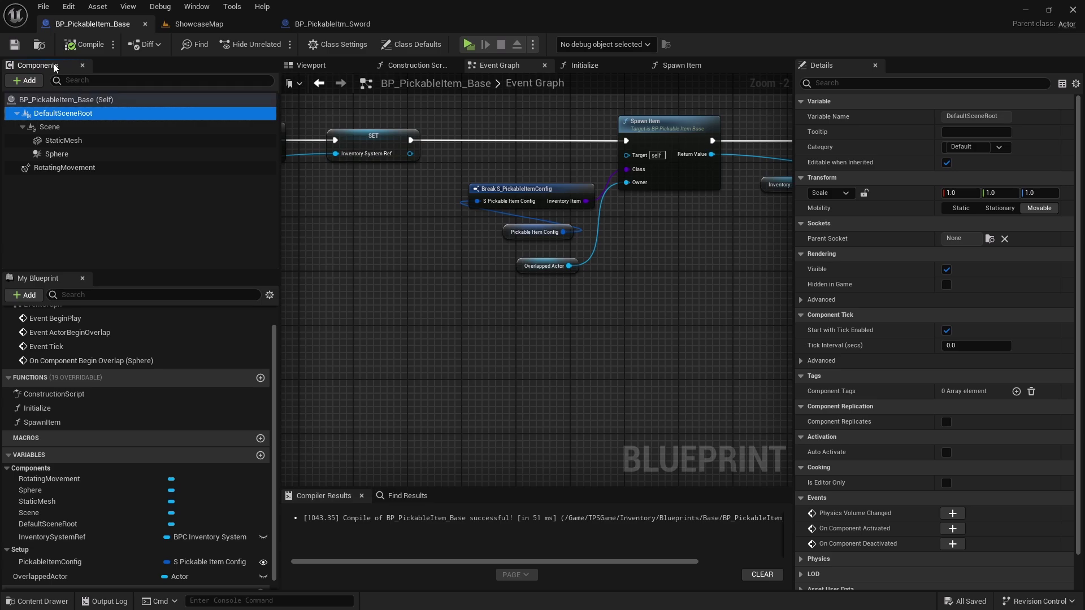
left_click(33, 83)
type("arr")
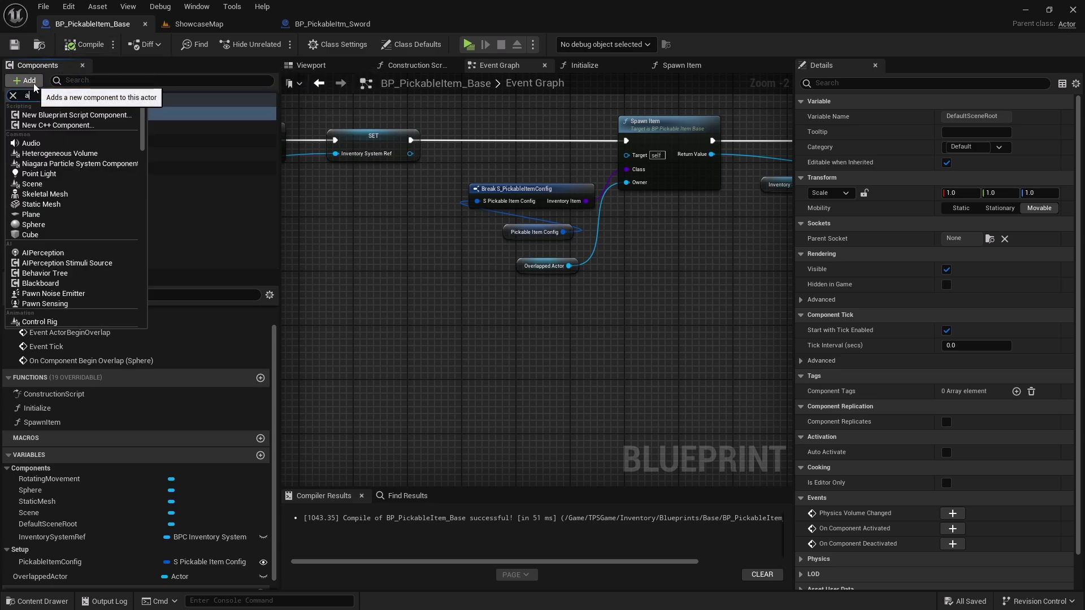
left_click(46, 132)
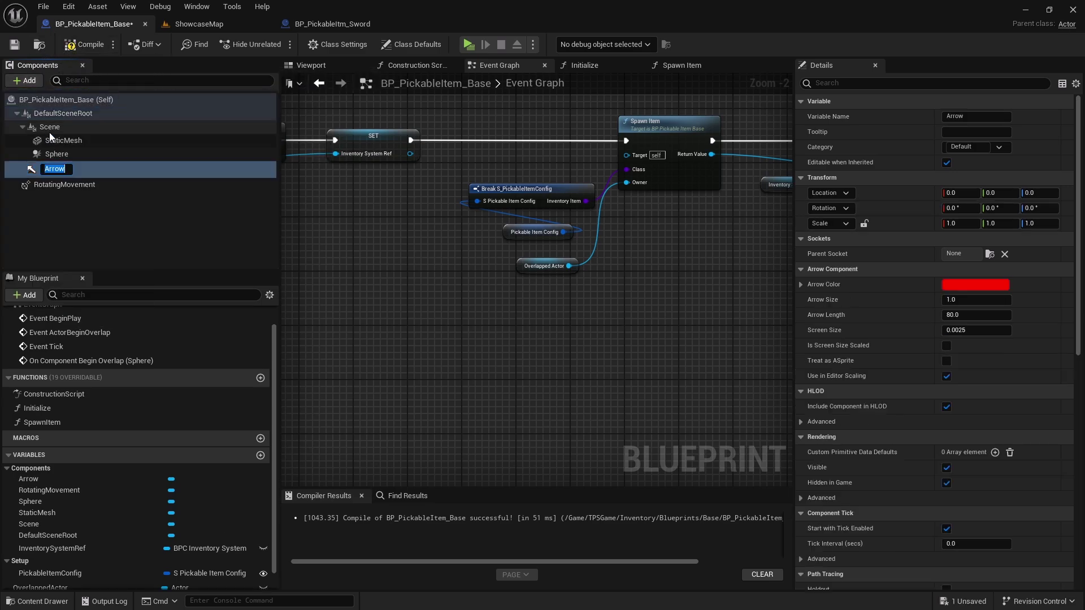
Step: Check the new arrow's direction in the 3D preview of BP_PickableItem_Base, and compile and save the blueprint
left_click(309, 64)
right_click_drag(486, 246, 501, 270)
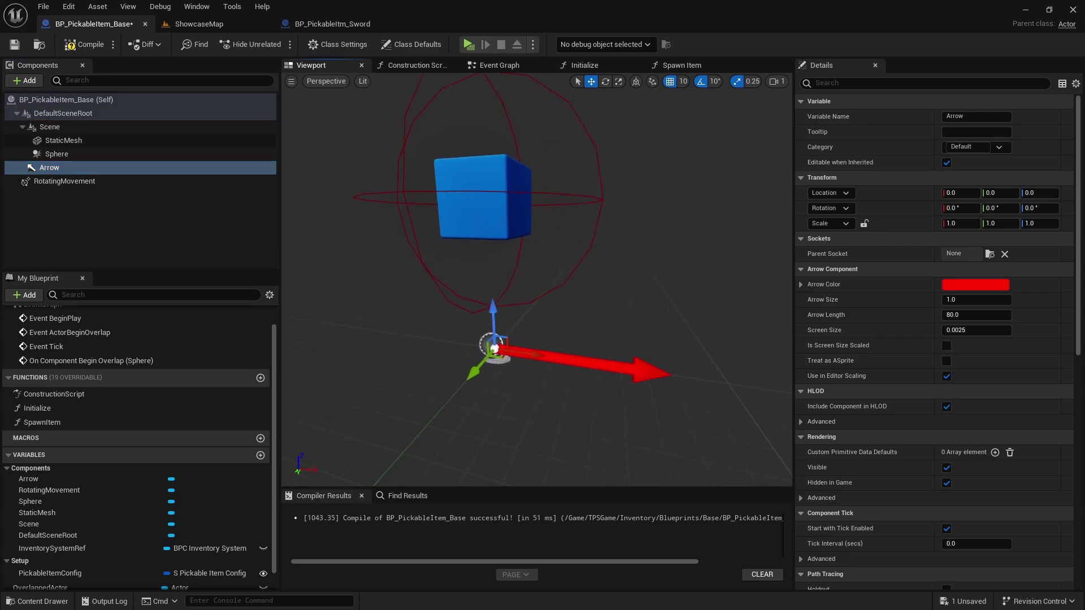
scroll(613, 372, "down", 6)
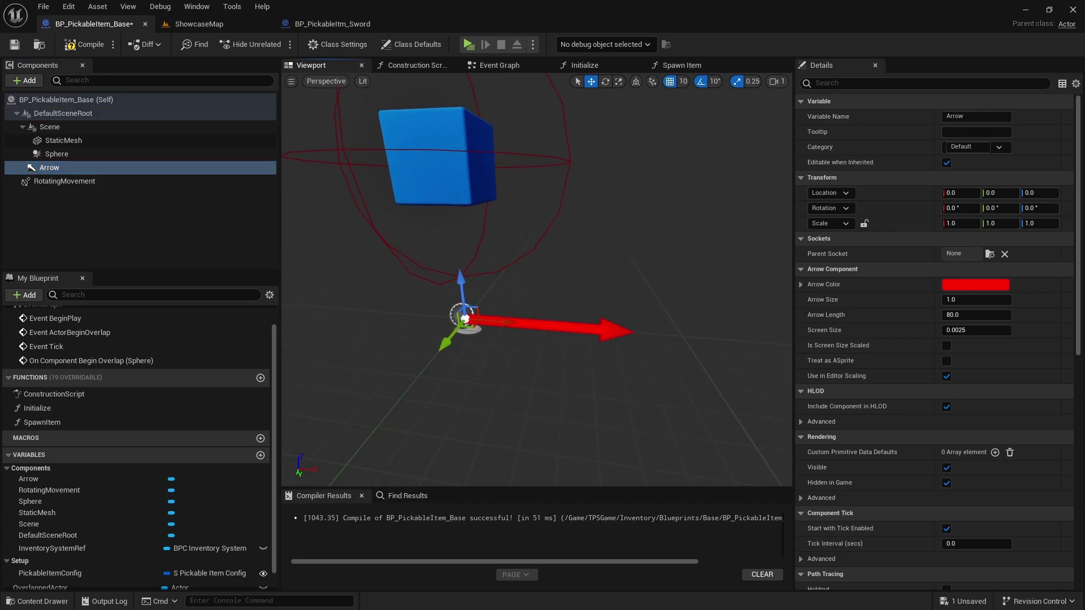
left_click(84, 45)
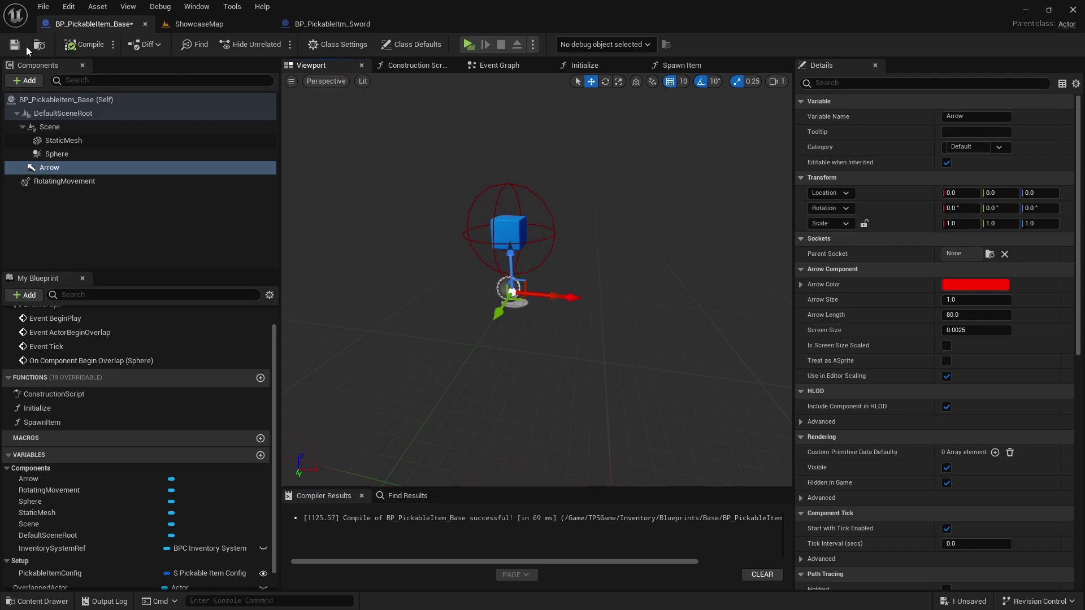
left_click(14, 44)
Step: Check how the sword is oriented relative to the inherited arrow in BP_PickableItm_Sword, and return to BP_PickableItem_Base
left_click(332, 24)
right_click_drag(443, 130, 395, 144)
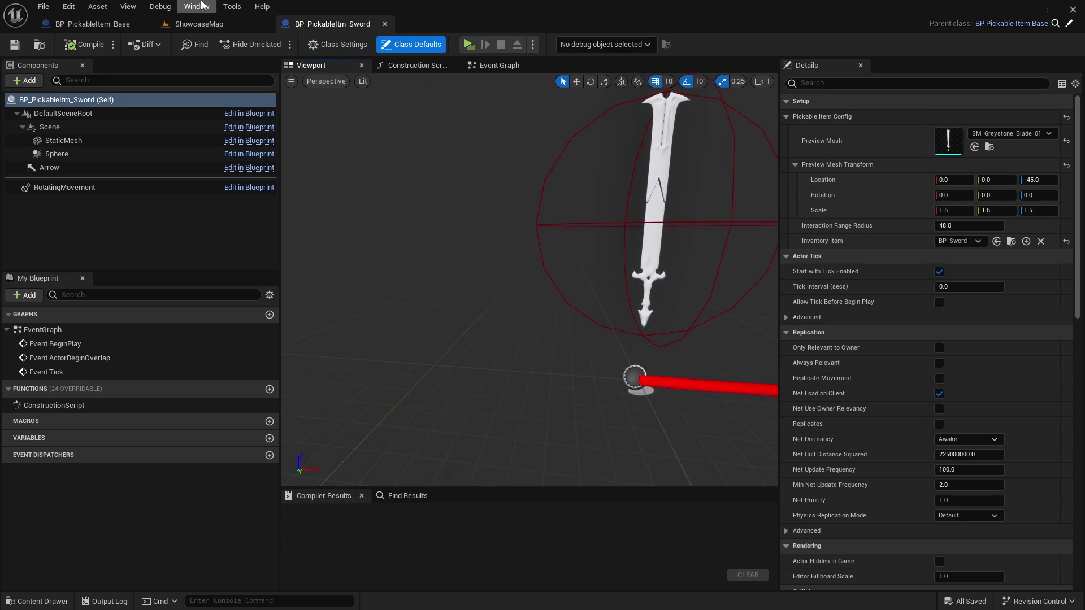
left_click(93, 24)
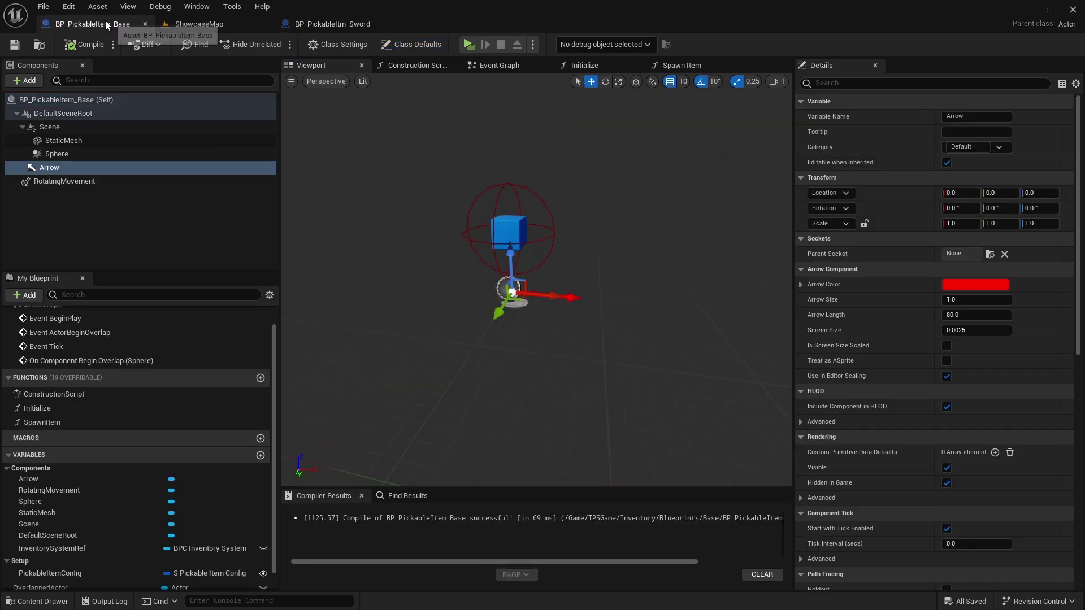
Step: Open the BP_PickableItm_Rifle blueprint from ShowcaseMap and examine the rifle's orientation relative to the arrow in the 3D preview
left_click(176, 24)
left_click(271, 456)
double_click(271, 457)
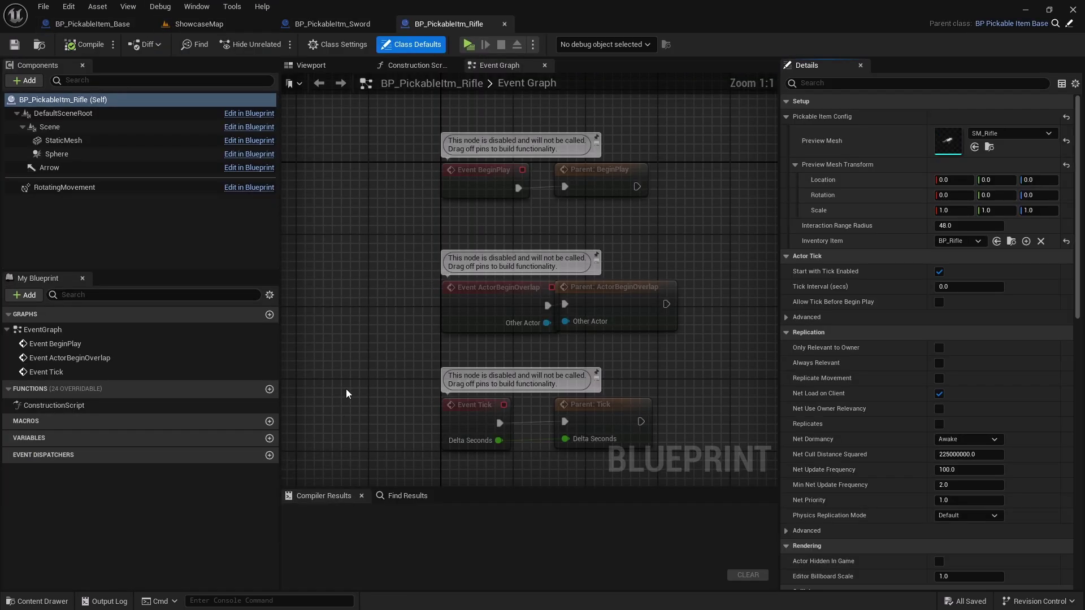
left_click(331, 67)
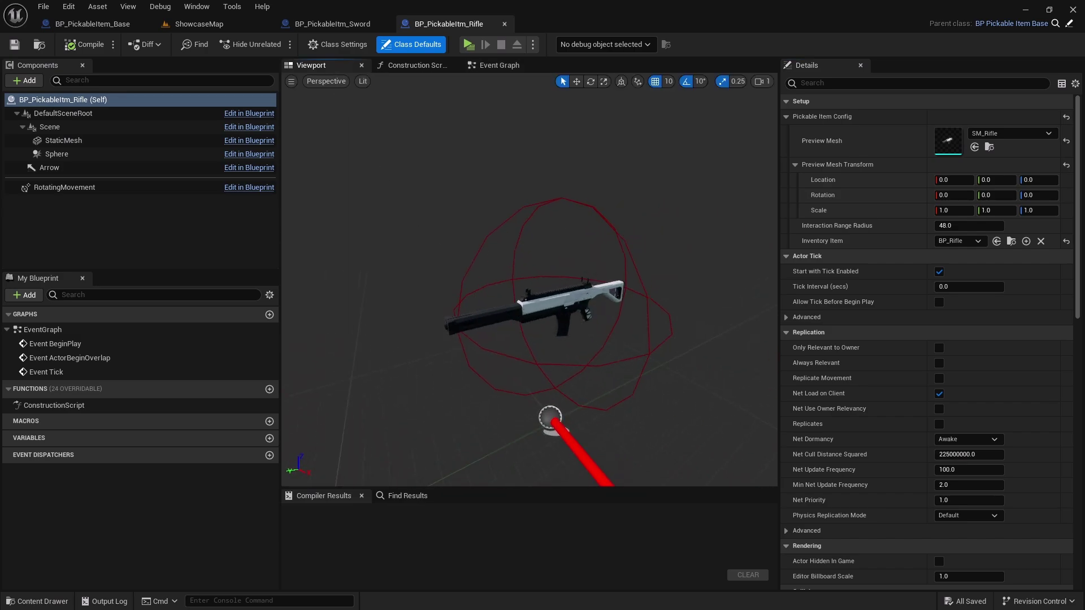
right_click_drag(529, 280, 629, 360)
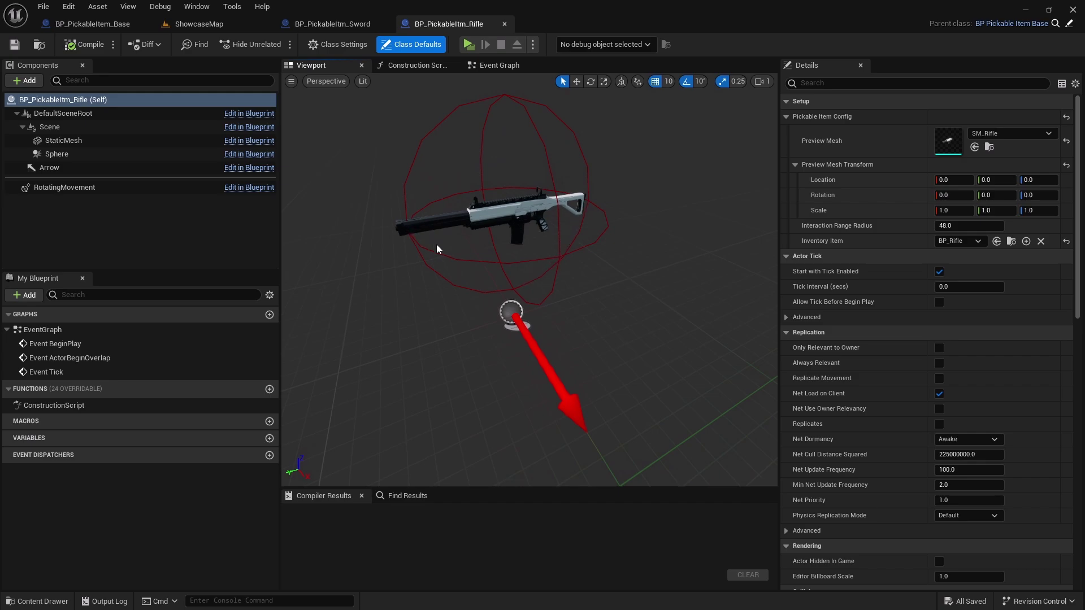
right_click_drag(467, 298, 496, 320)
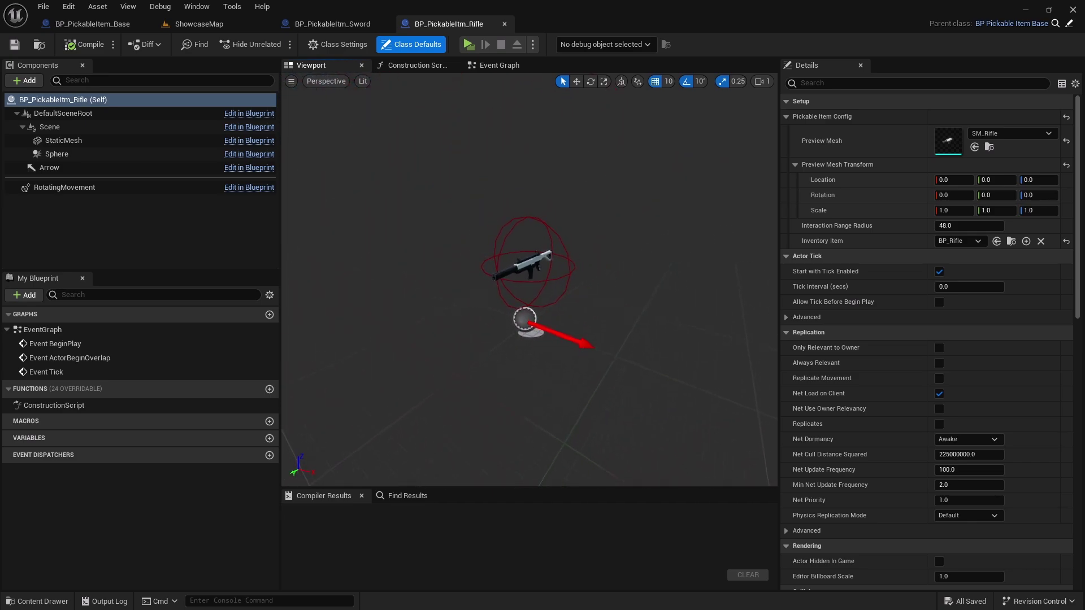
Step: Return to BP_PickableItm_Sword and examine the sword against the arrow from several angles
left_click(339, 24)
mouse_move(511, 222)
right_mouse_down()
mouse_move(441, 226)
mouse_move(508, 237)
mouse_move(510, 222)
right_mouse_up()
mouse_move(575, 358)
right_mouse_down()
mouse_move(587, 358)
mouse_move(557, 358)
mouse_move(579, 358)
right_mouse_up()
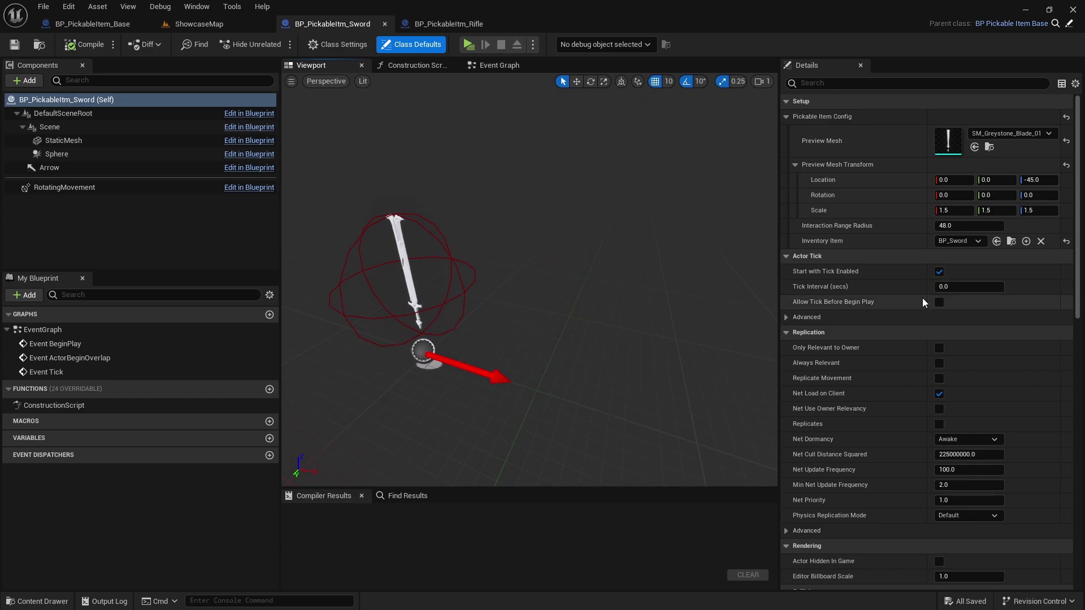
right_click_drag(398, 380, 377, 364)
Step: Try rotating the sword's preview mesh about the X axis, and reset that rotation to 0
left_click_drag(954, 193, 1025, 194)
left_click(956, 192)
type("0")
key("Return")
Step: Set the Y rotation of the sword's preview mesh transform to 20 and briefly play-test the level to check the tilt
left_click(1013, 193)
right_click_drag(713, 226, 682, 226)
left_click(988, 195)
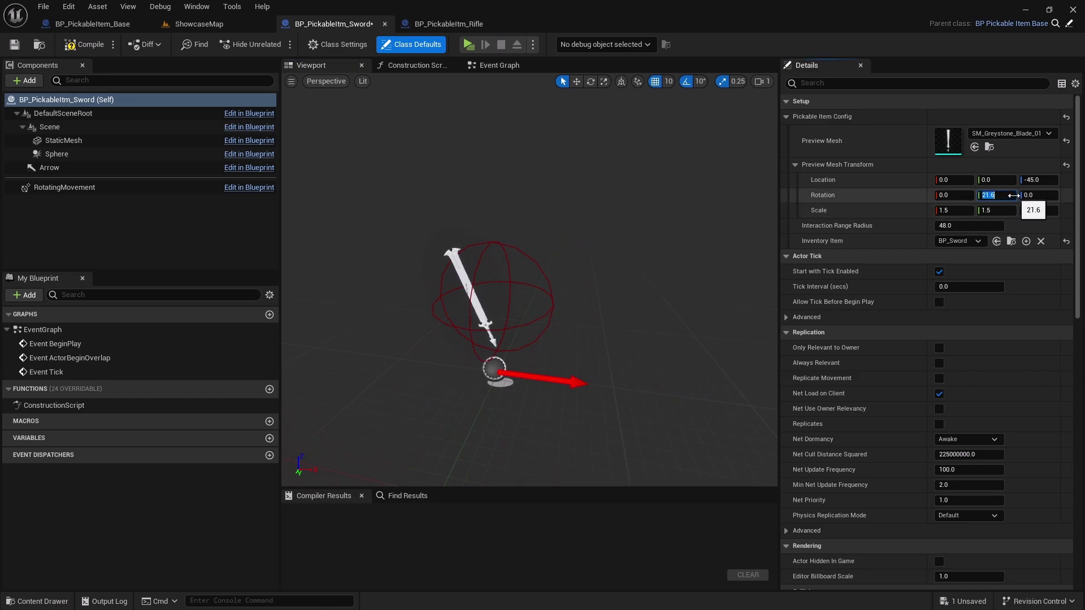
key("Return")
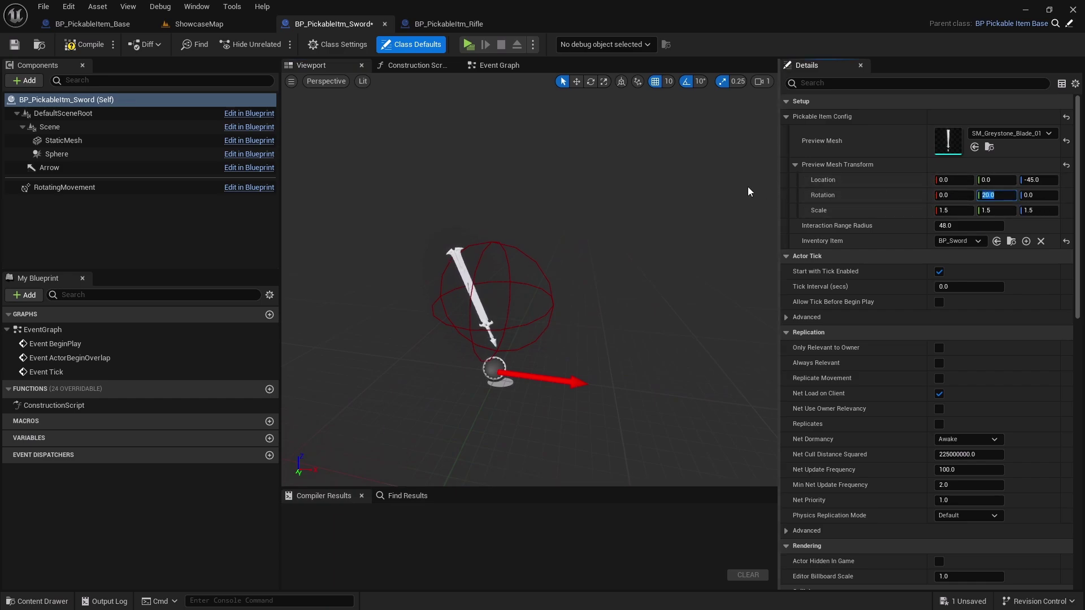
left_click(468, 44)
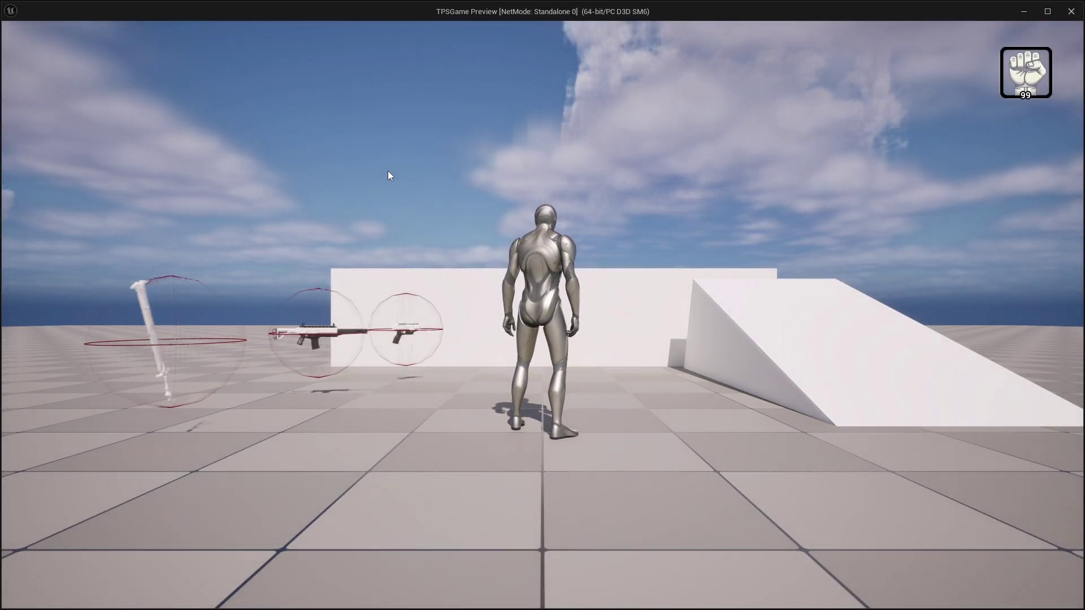
key("Escape")
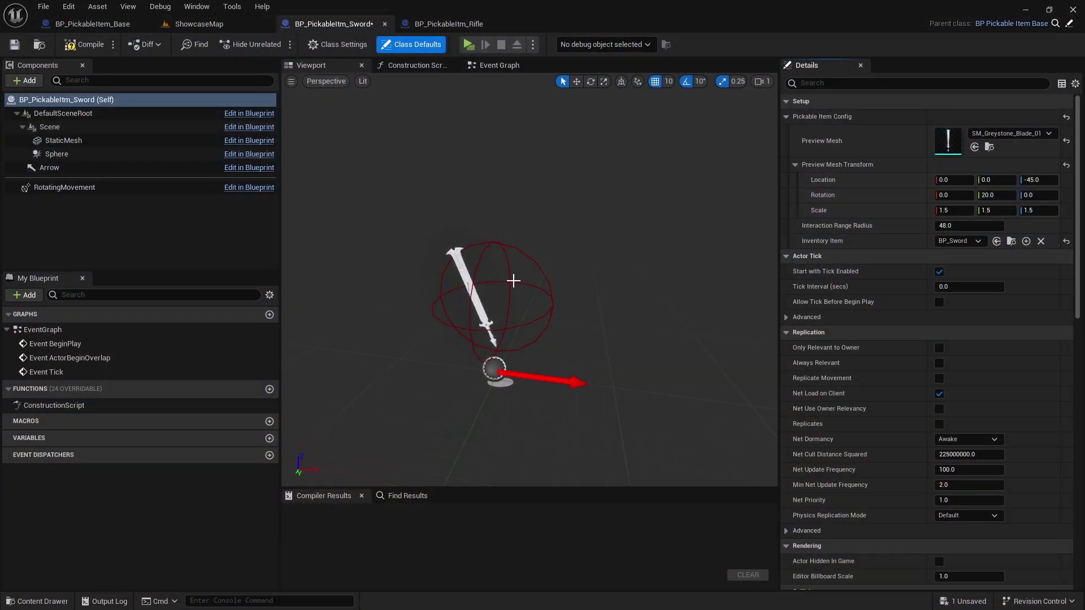
Step: Try to move the sword's StaticMesh component directly in the left orthographic view, and undo the move
left_click(323, 82)
left_click(334, 150)
scroll(540, 228, "up", 5)
left_click(556, 270)
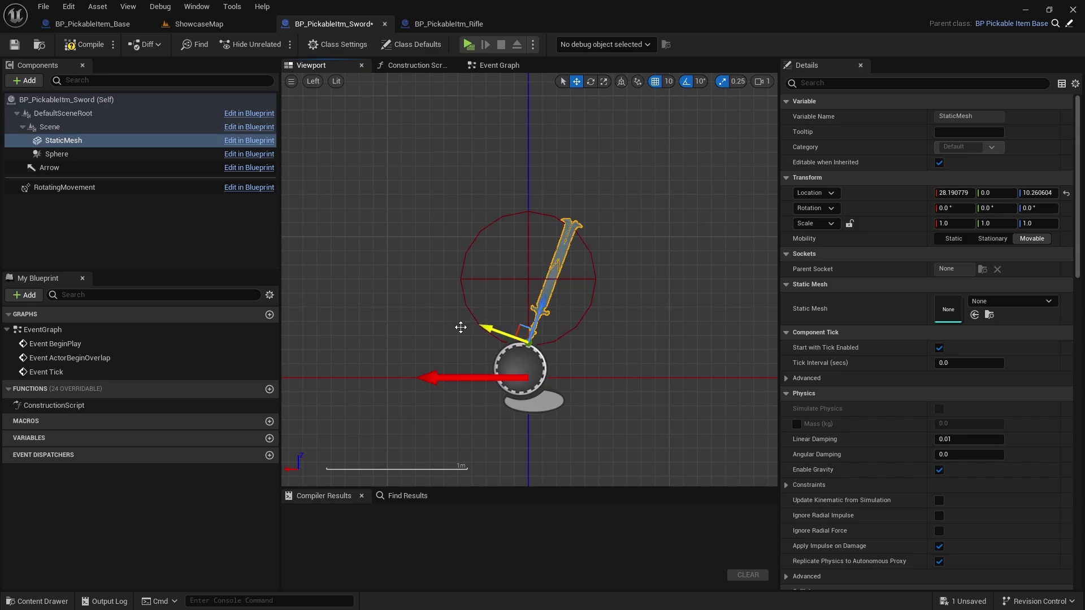
key("ctrl+z")
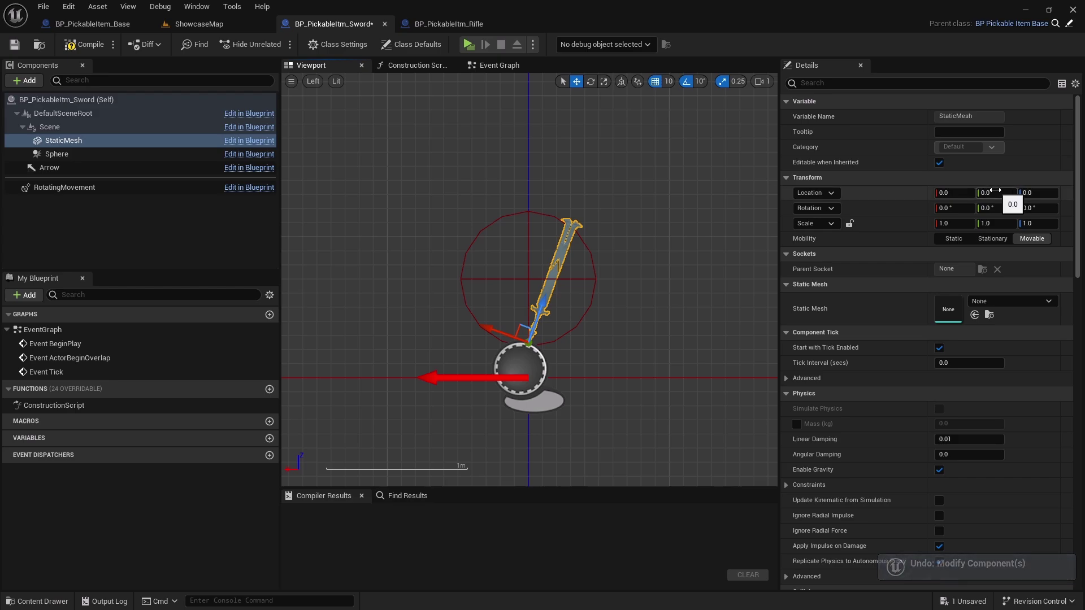
Step: Examine the Scene, StaticMesh, Sphere and Arrow components' transforms and pivots in the left and perspective views
left_click(98, 132)
left_click(85, 154)
left_click(87, 141)
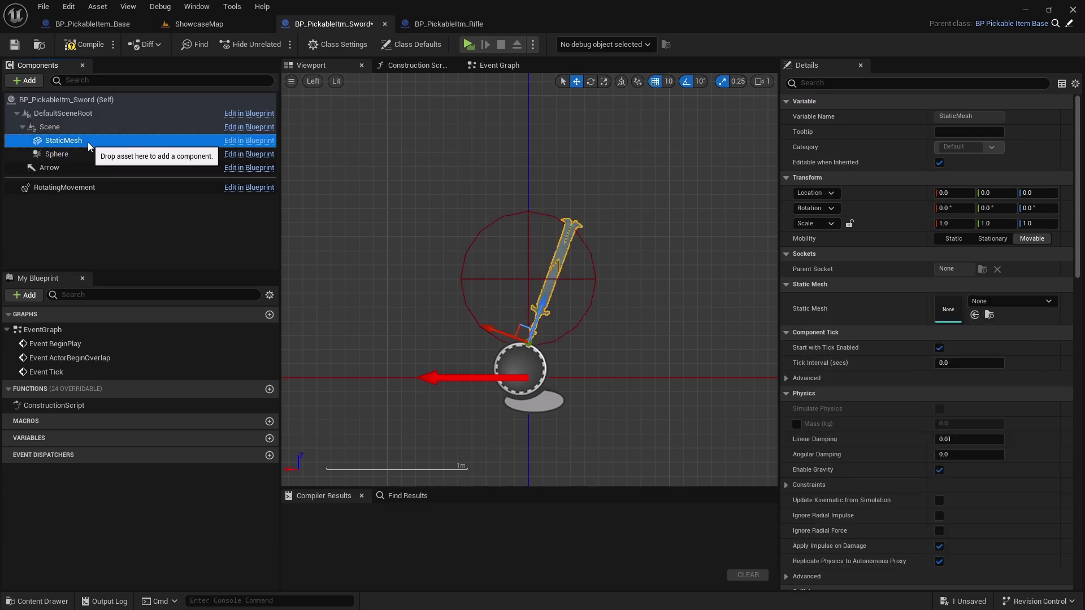
left_click(72, 167)
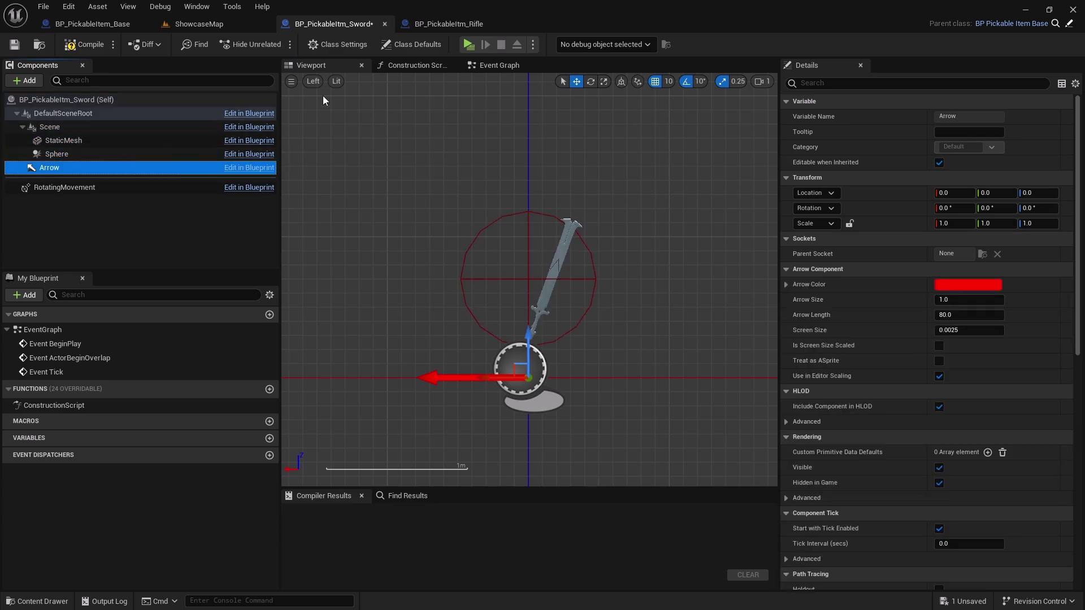
left_click(311, 81)
left_click(351, 101)
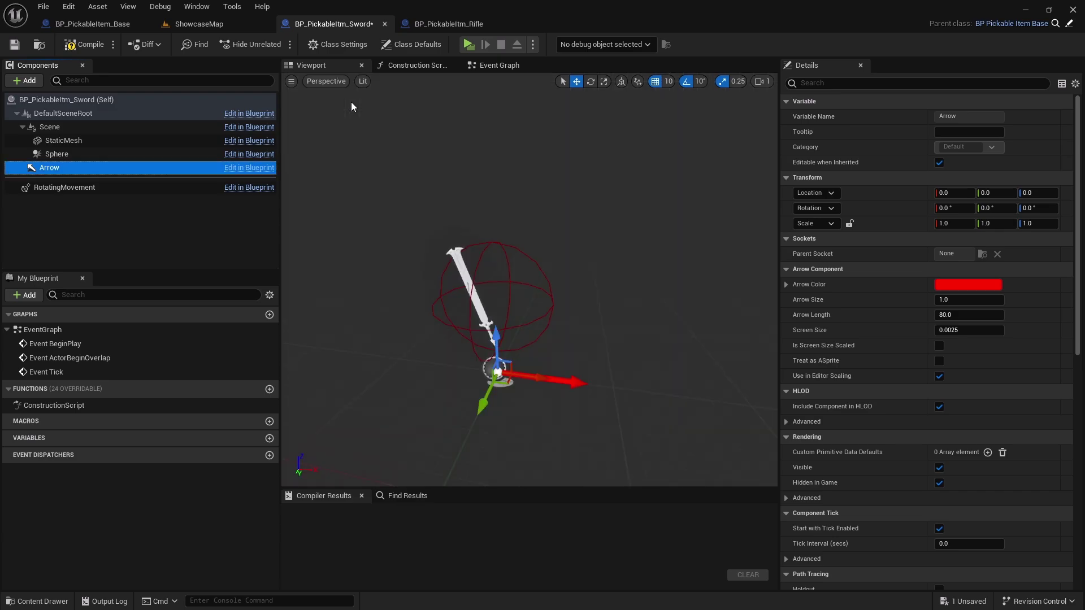
left_click(462, 272)
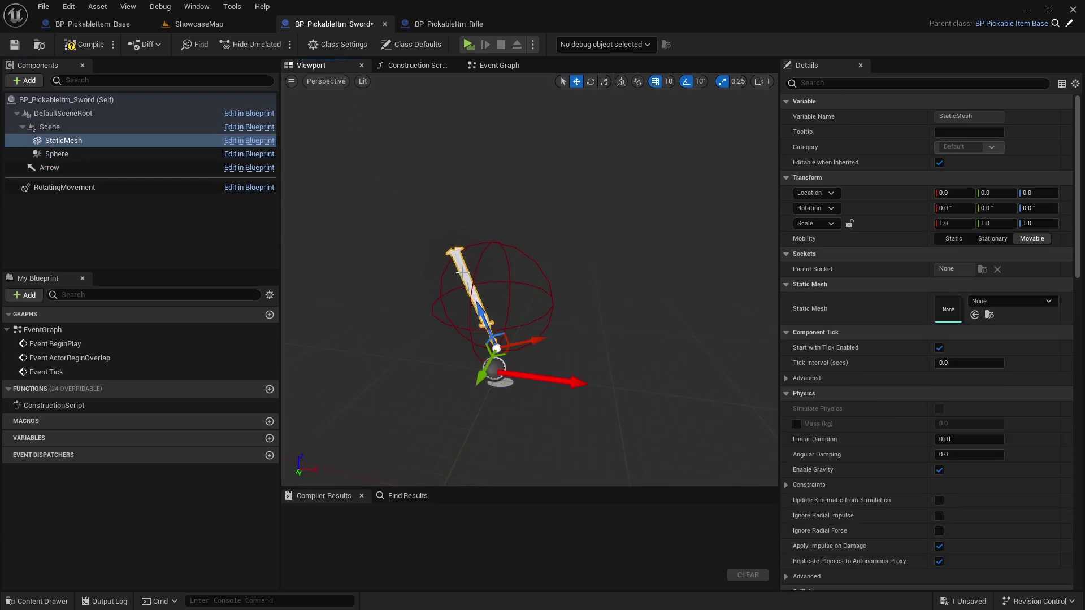
left_click(62, 113)
left_click(83, 127)
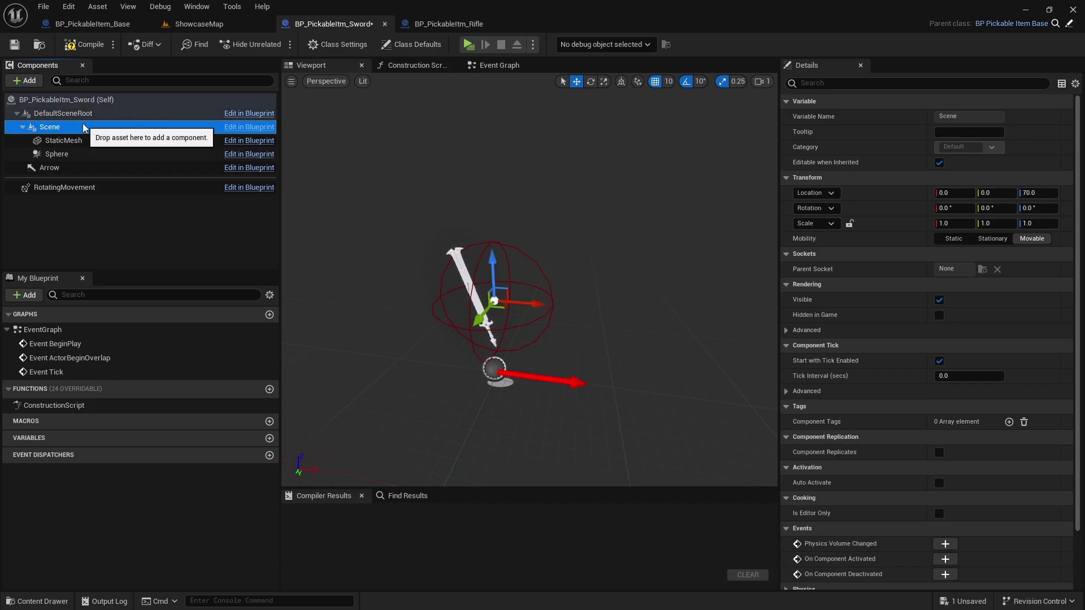
Step: Compile the sword blueprint and view the settings of its StaticMesh and Sphere components
left_click(87, 45)
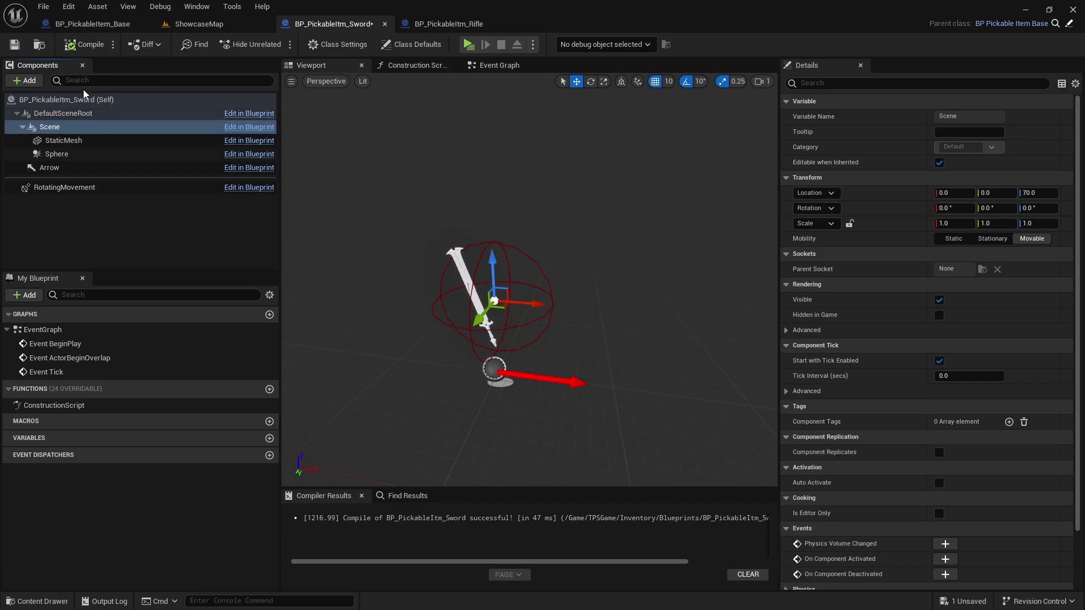
left_click(83, 142)
left_click(89, 154)
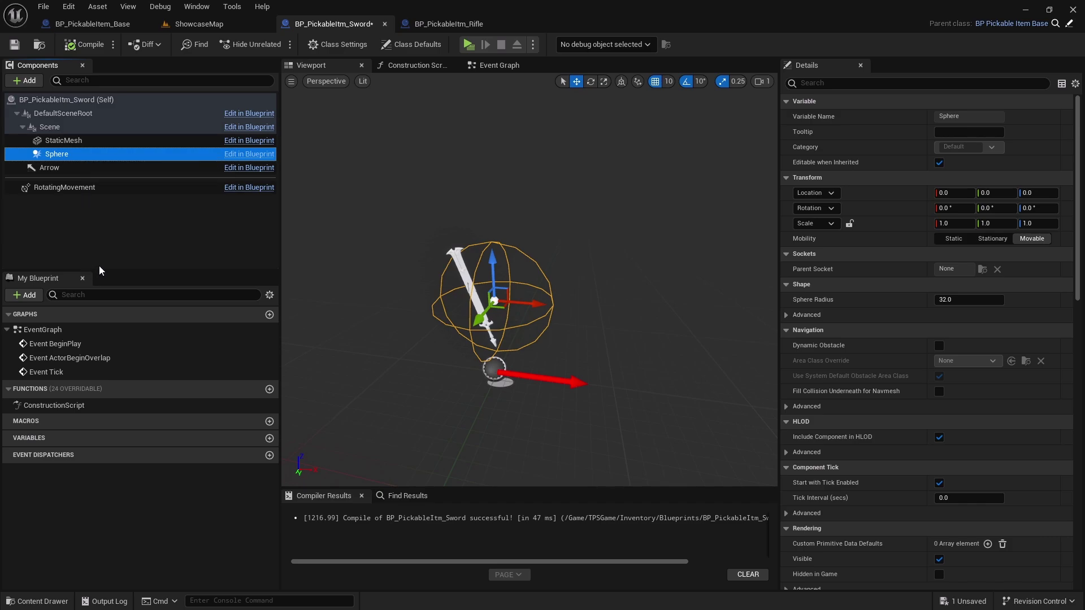
Step: In the left orthographic view, try preview mesh X locations of 20 and 15, settle on 16, and check the sword's centring in the sphere
left_click(93, 97)
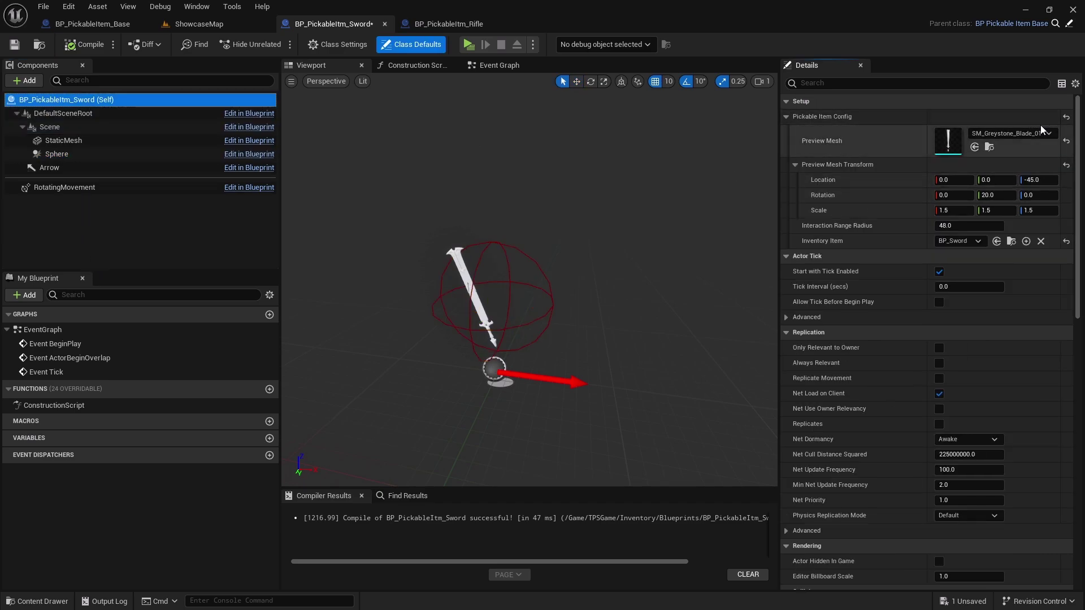
left_click(326, 80)
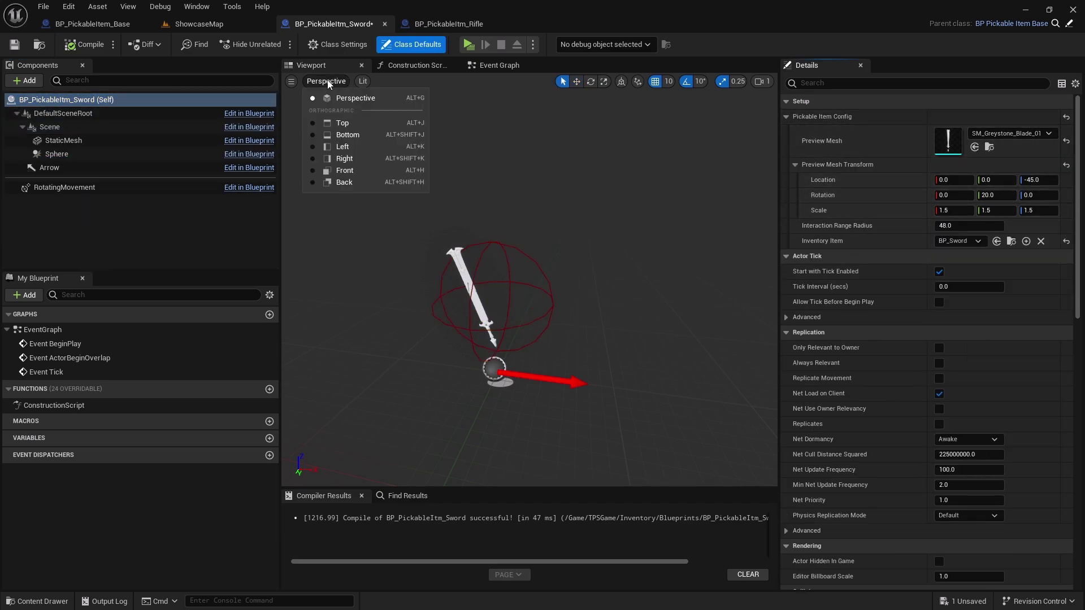
left_click(374, 150)
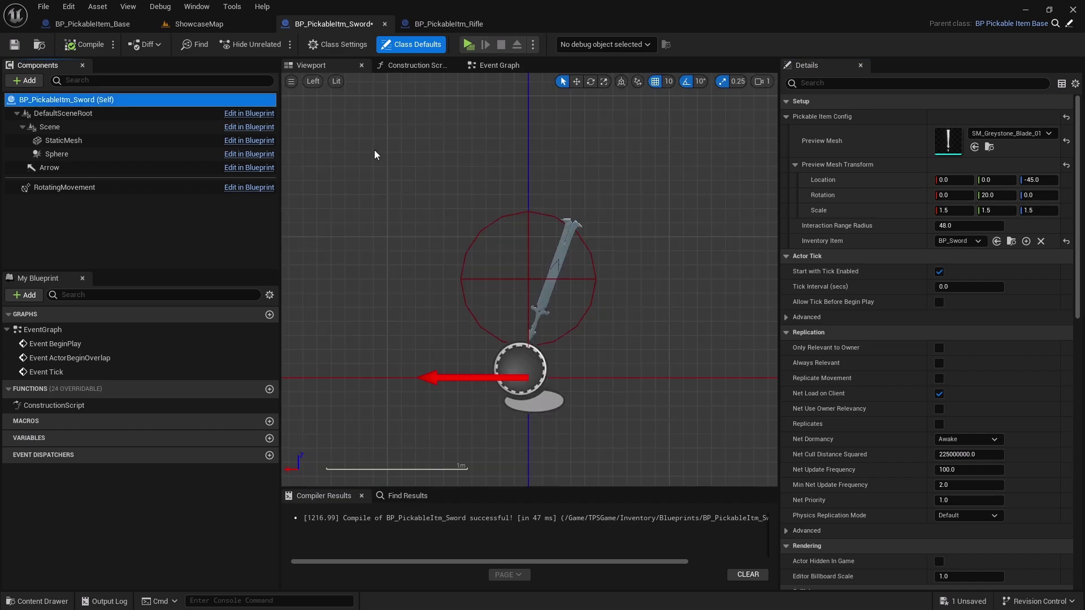
left_click(996, 180)
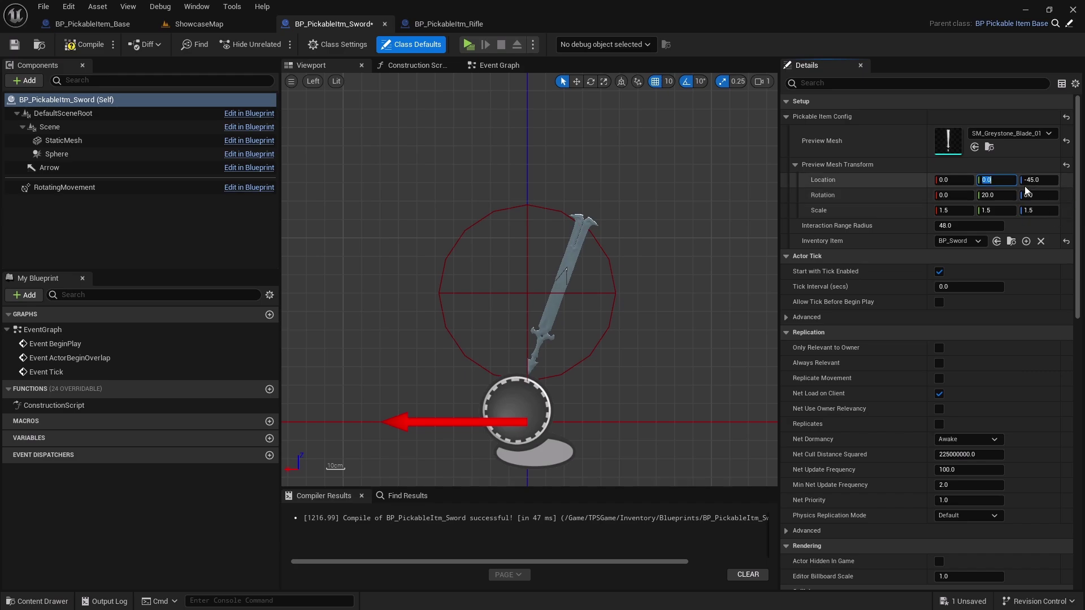
left_click(943, 181)
type("20")
key("Return")
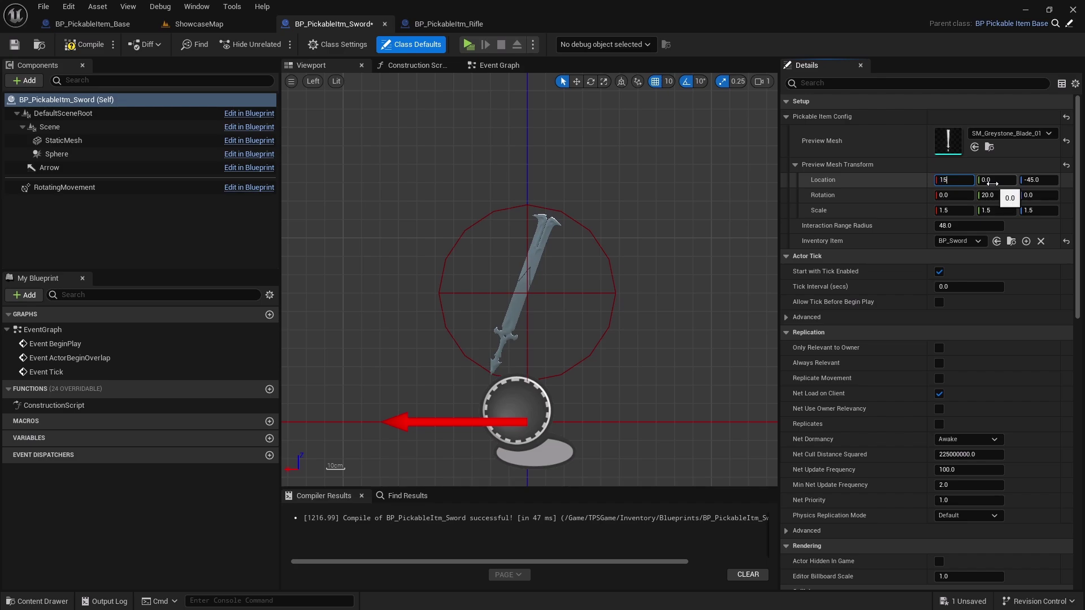
type("15")
key("Return")
type("16")
key("Return")
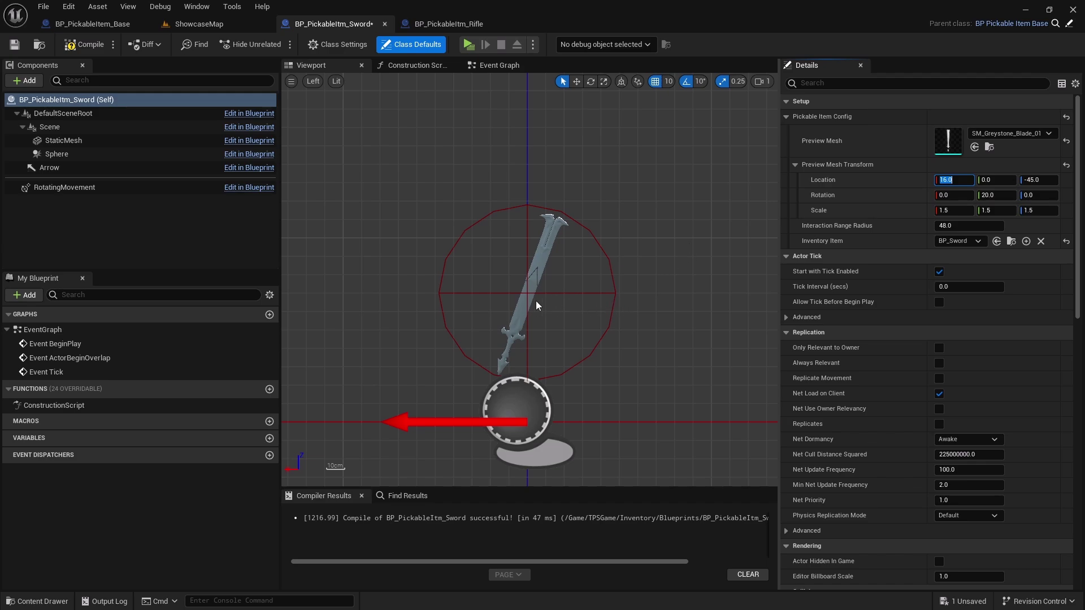
scroll(539, 305, "up", 4)
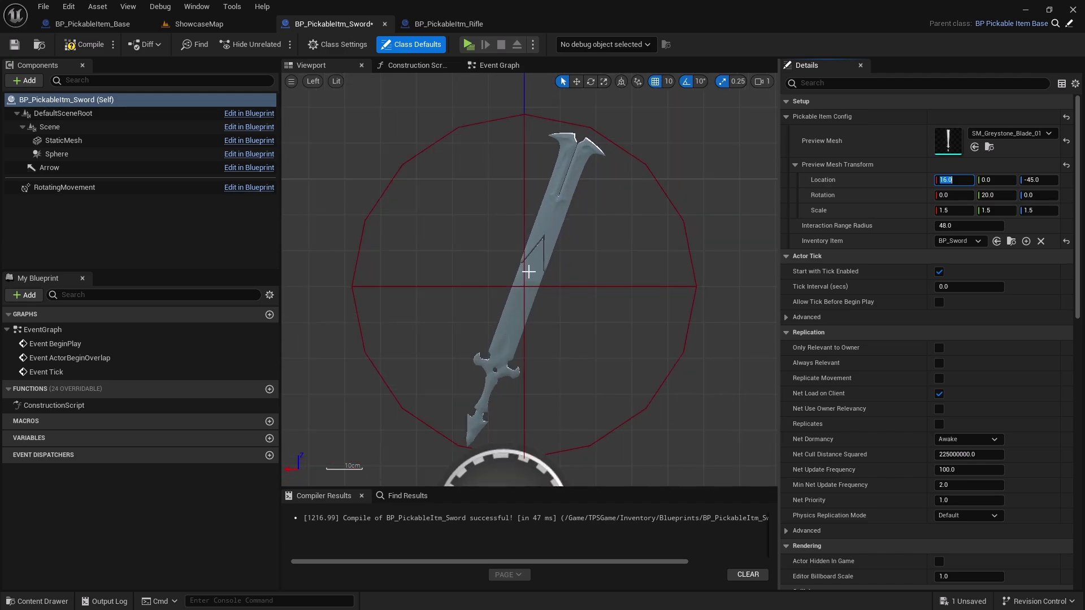
mouse_move(520, 288)
right_mouse_down()
mouse_move(529, 282)
mouse_move(530, 298)
right_mouse_up()
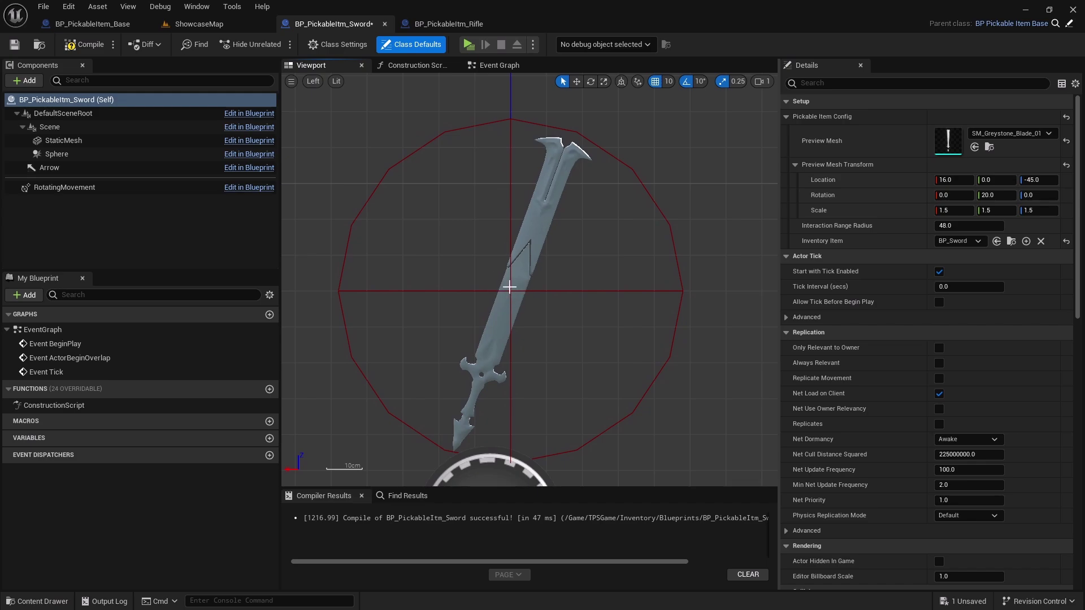
Step: Compile the sword blueprint and play-test the map to check how the tilted sword rotates beside the other weapons
left_click(84, 44)
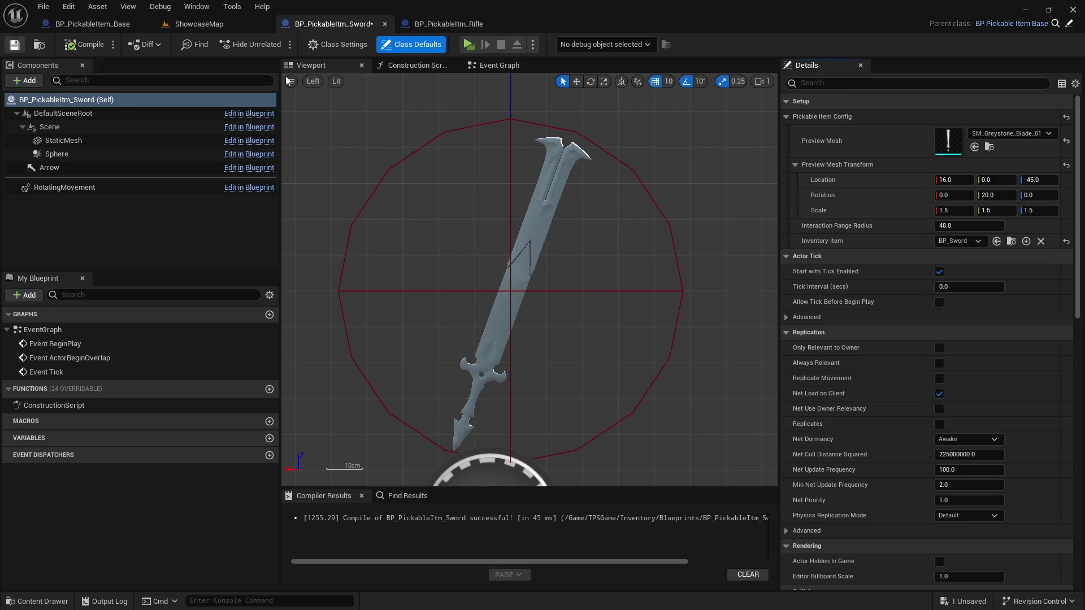
left_click(476, 44)
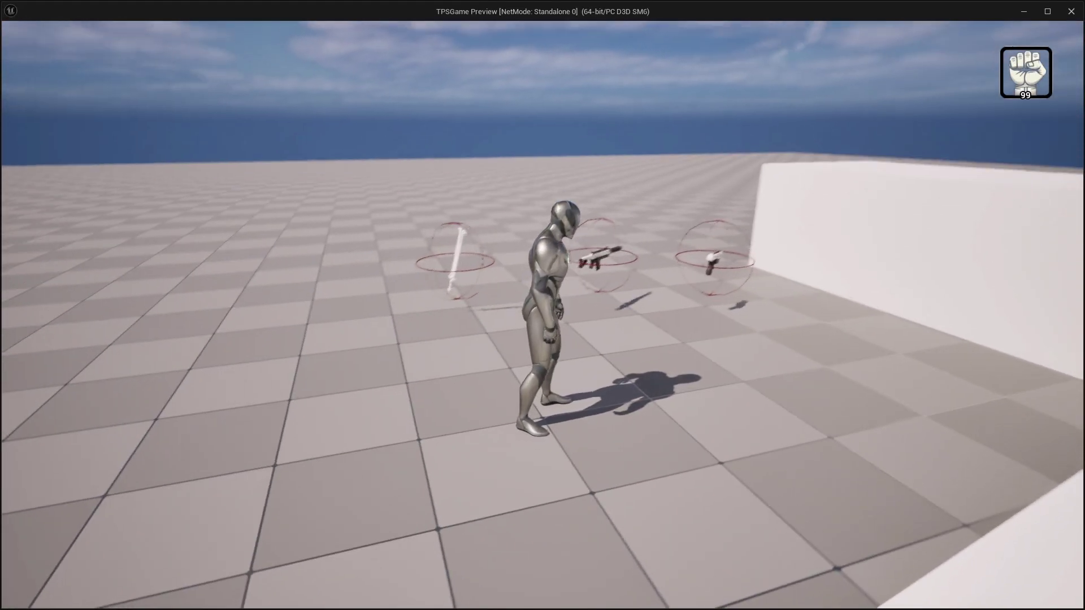
key("a")
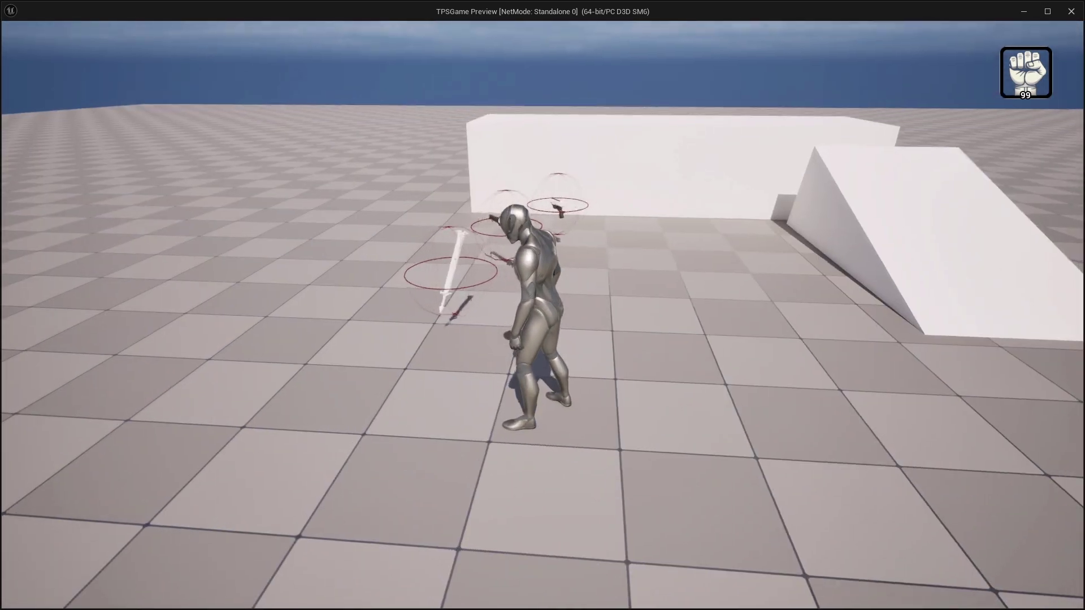
key("d")
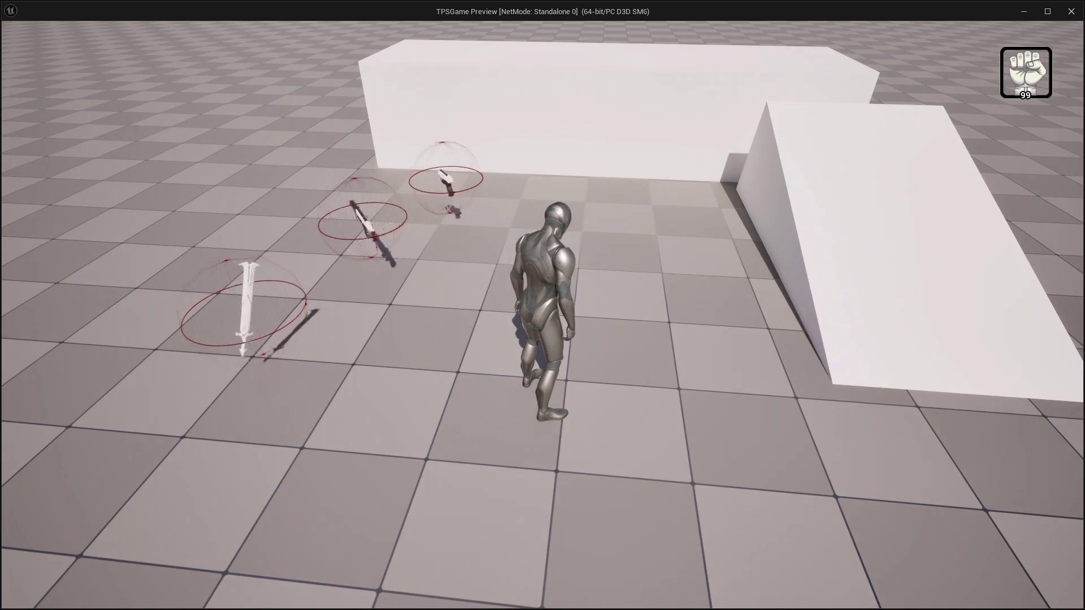
key("Escape")
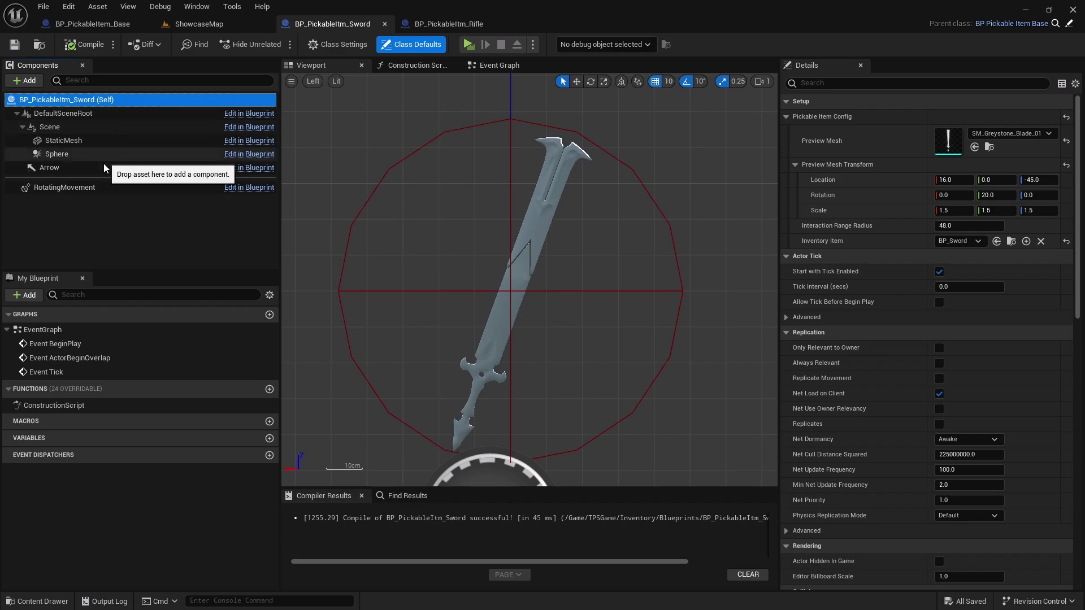
Step: Set the Z rotation rate of the sword's RotatingMovement component to 90, compile and save the blueprint, and play-test the speed
left_click(99, 189)
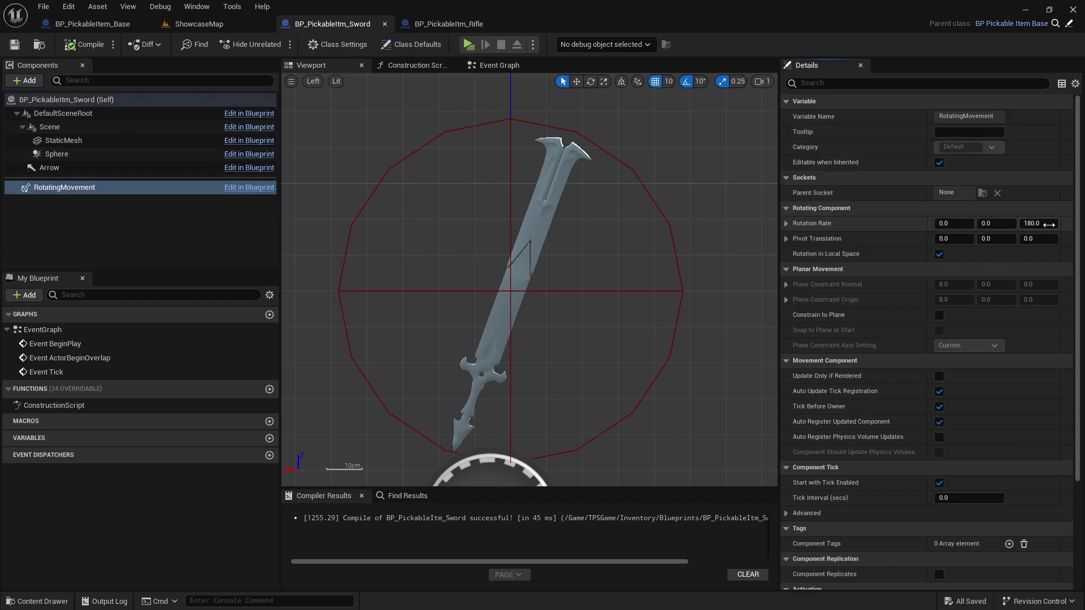
left_click(1049, 224)
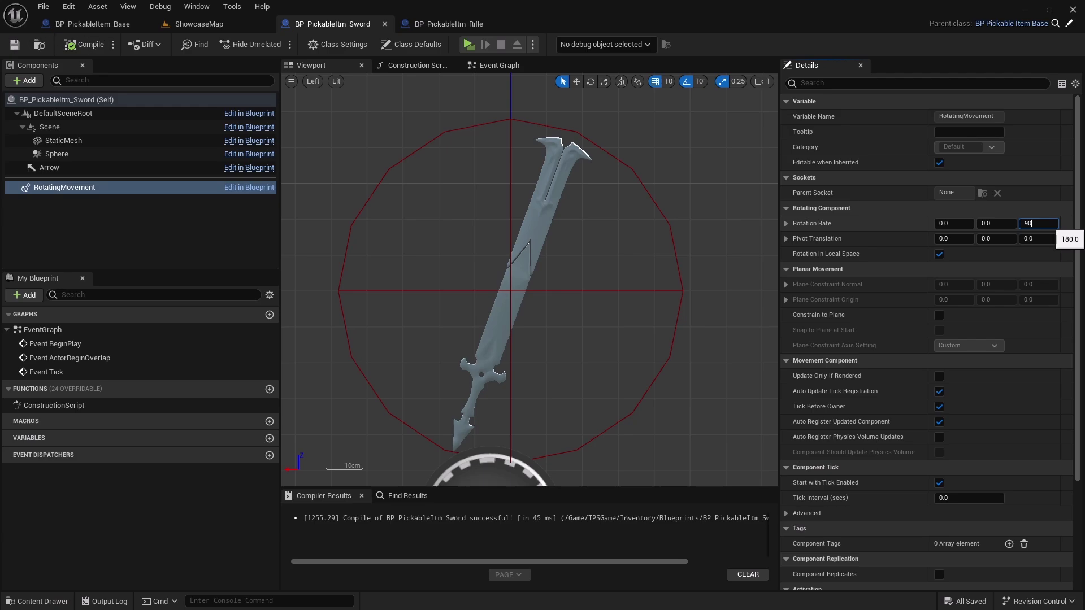
key("Return")
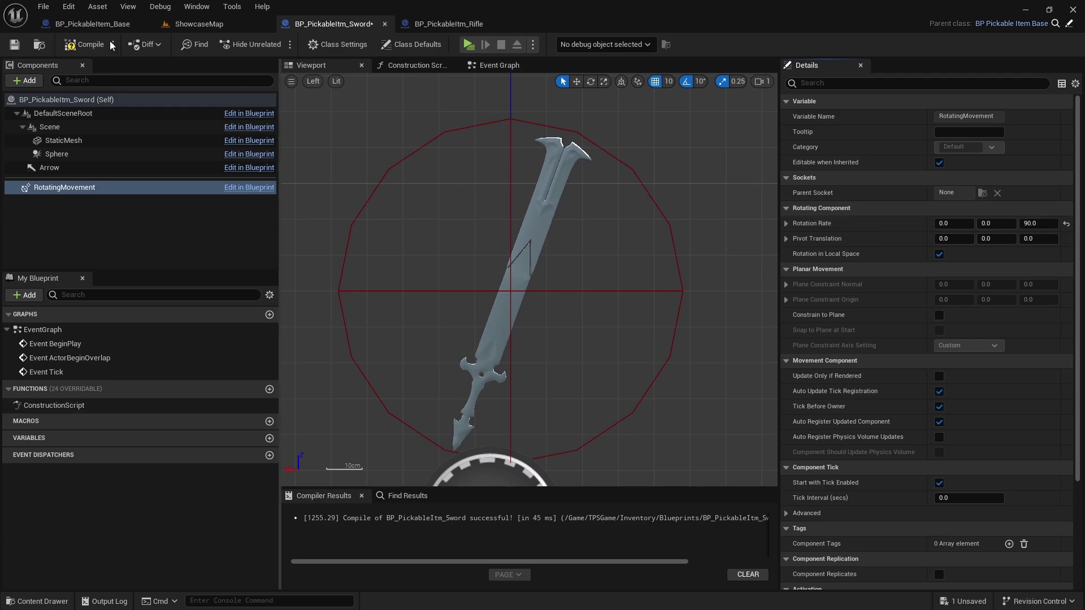
left_click(85, 45)
left_click(14, 45)
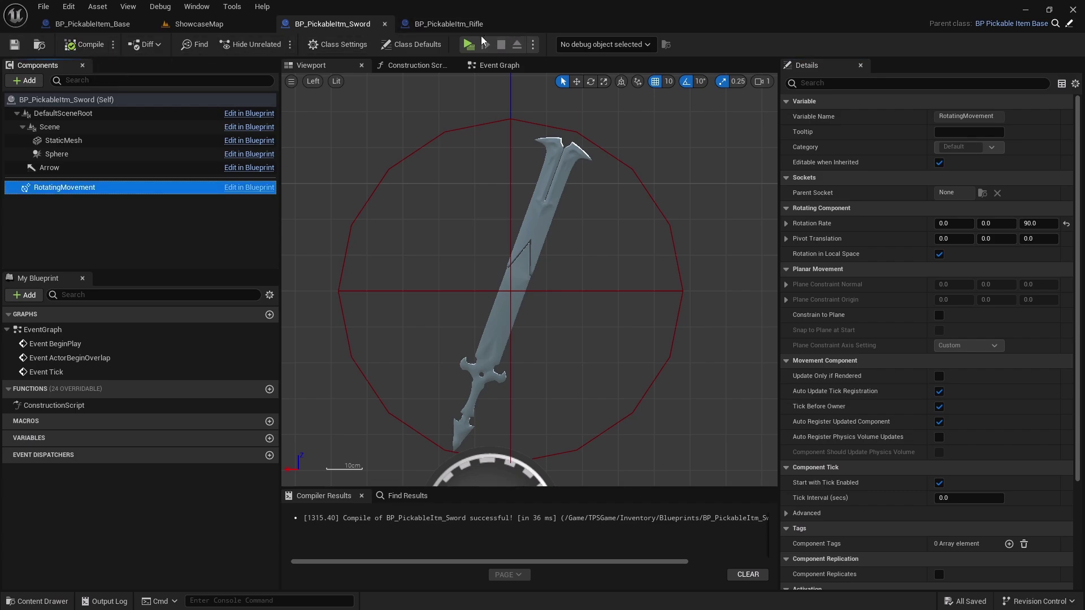
key("alt+p")
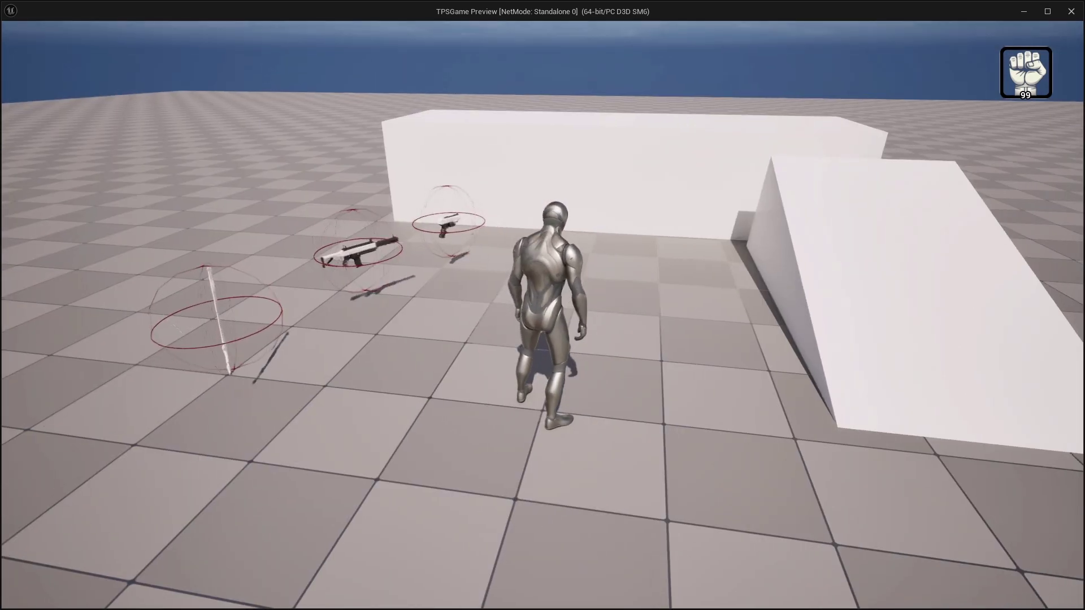
key("Escape")
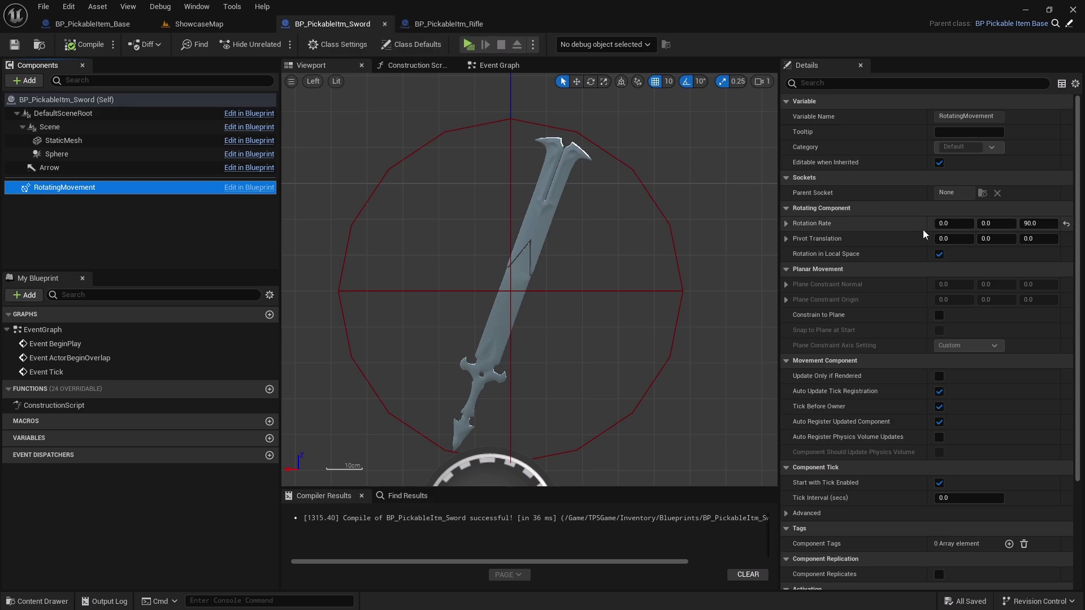
Step: Re-enter the Z rotation rate of the sword's RotatingMovement component and compile the sword blueprint
left_click(1045, 223)
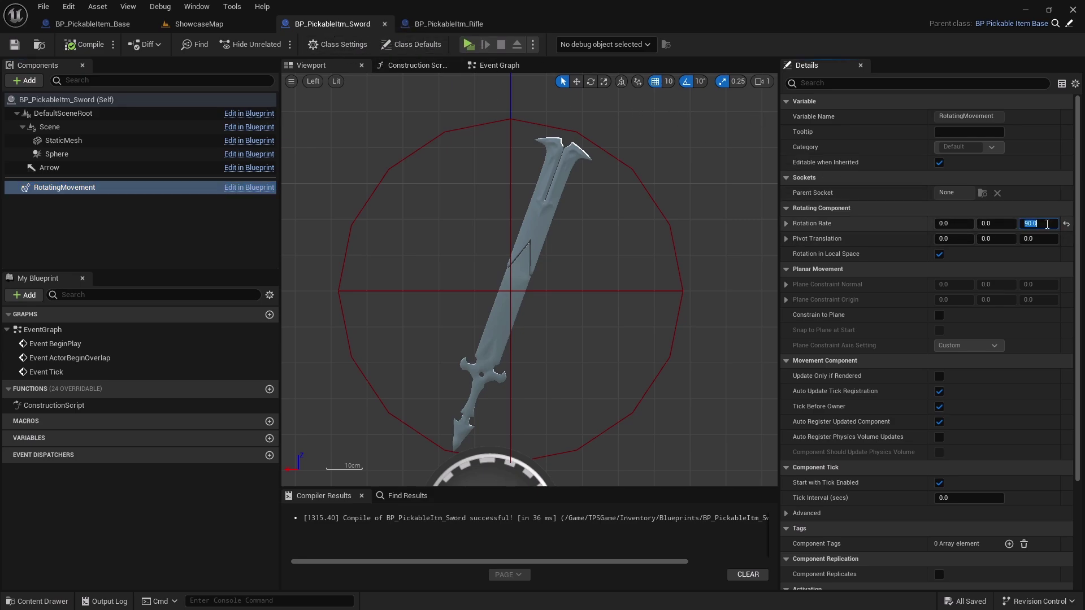
key("Return")
left_click(83, 44)
Step: In BP_PickableItem_Base, set the RotatingMovement component's Z rotation rate to 90 and play-test all the weapons
left_click(93, 24)
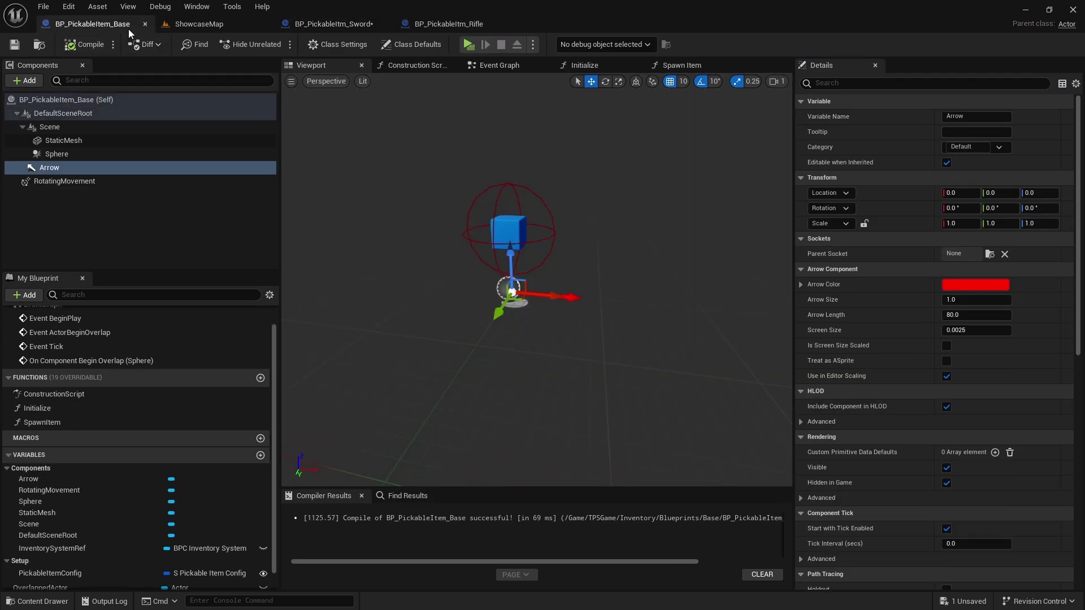
left_click(100, 101)
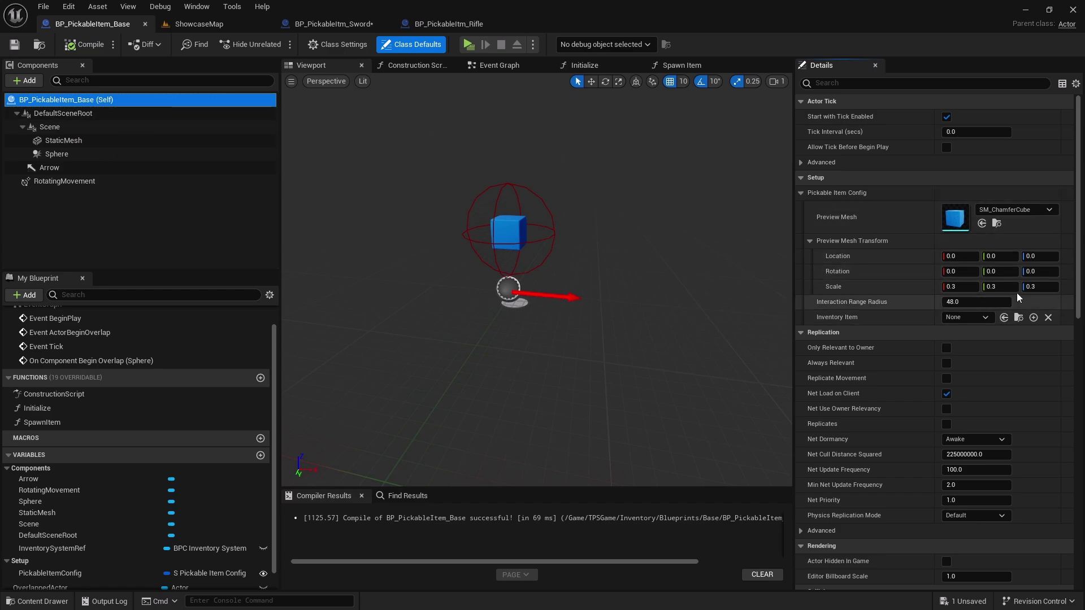
left_click(66, 182)
left_click(1039, 223)
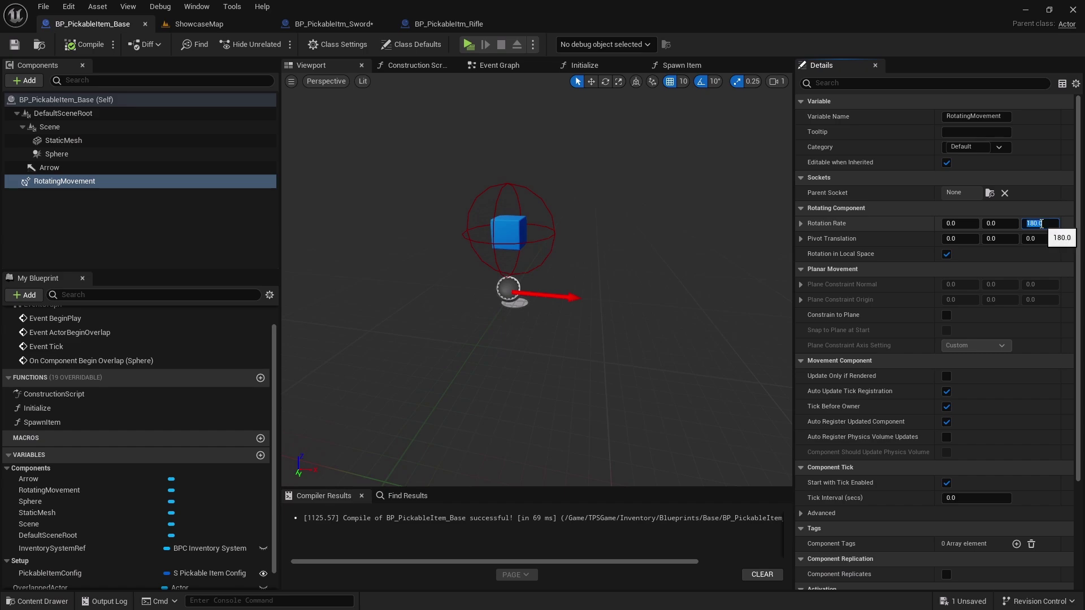
key("Return")
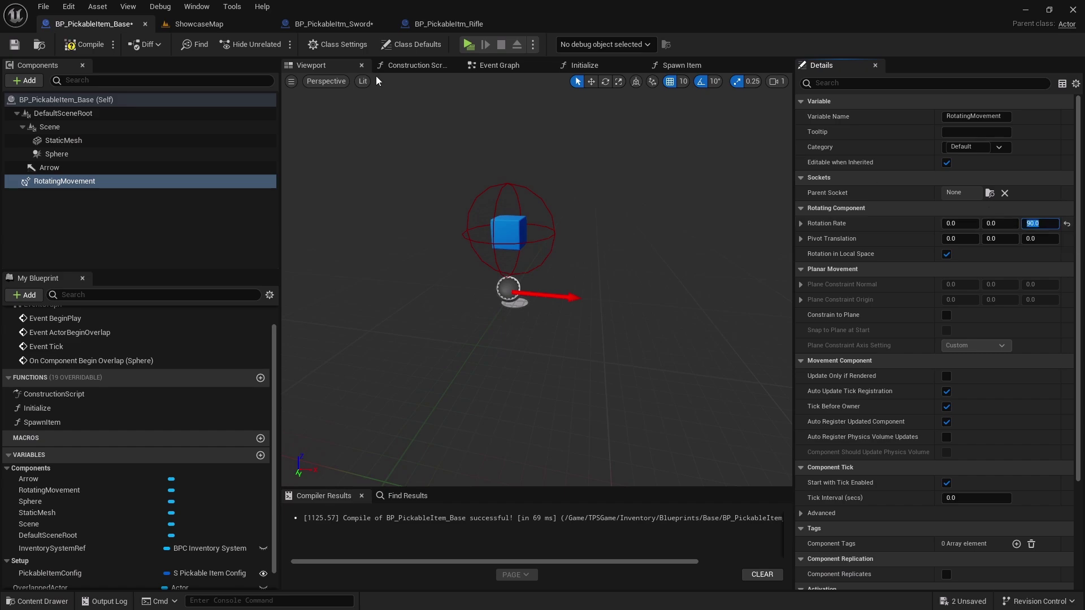
left_click(473, 47)
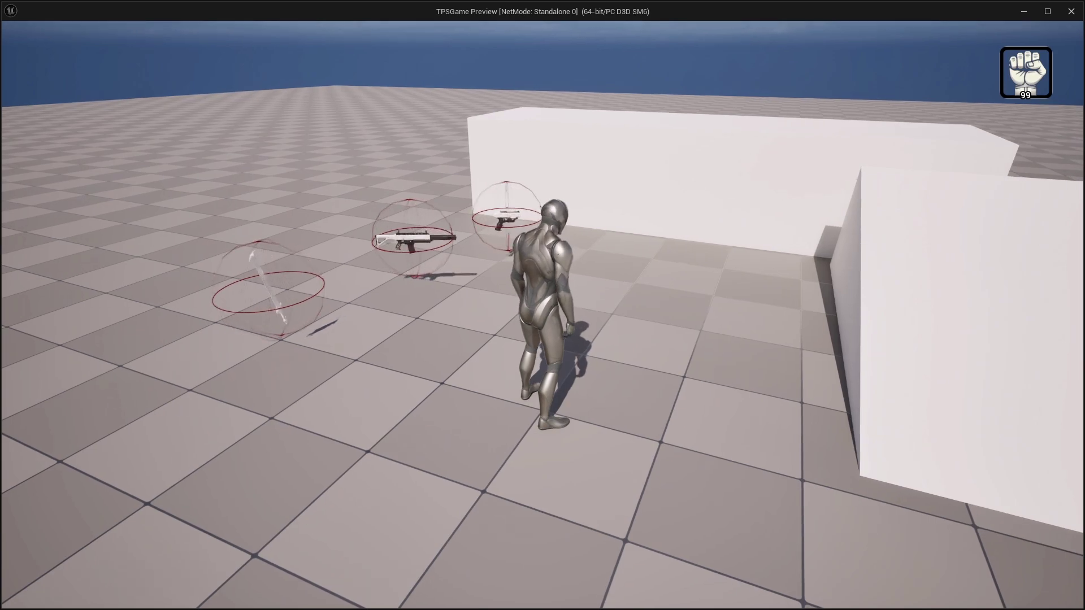
key("Escape")
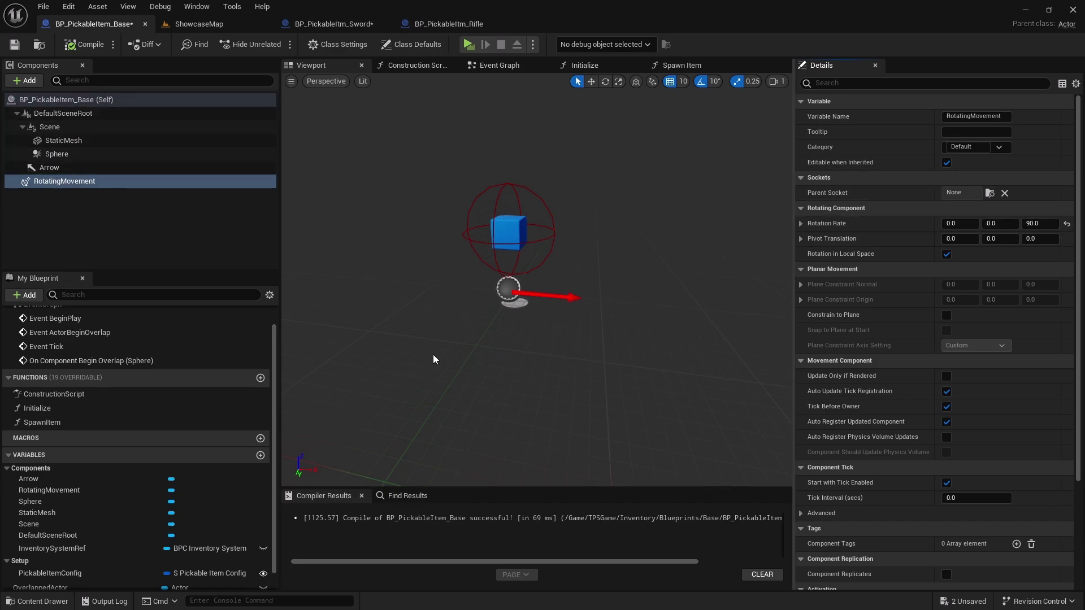
Step: Show the default values of the PickableItemConfig variable and compile BP_PickableItem_Base
scroll(152, 482, "down", 1)
left_click(87, 551)
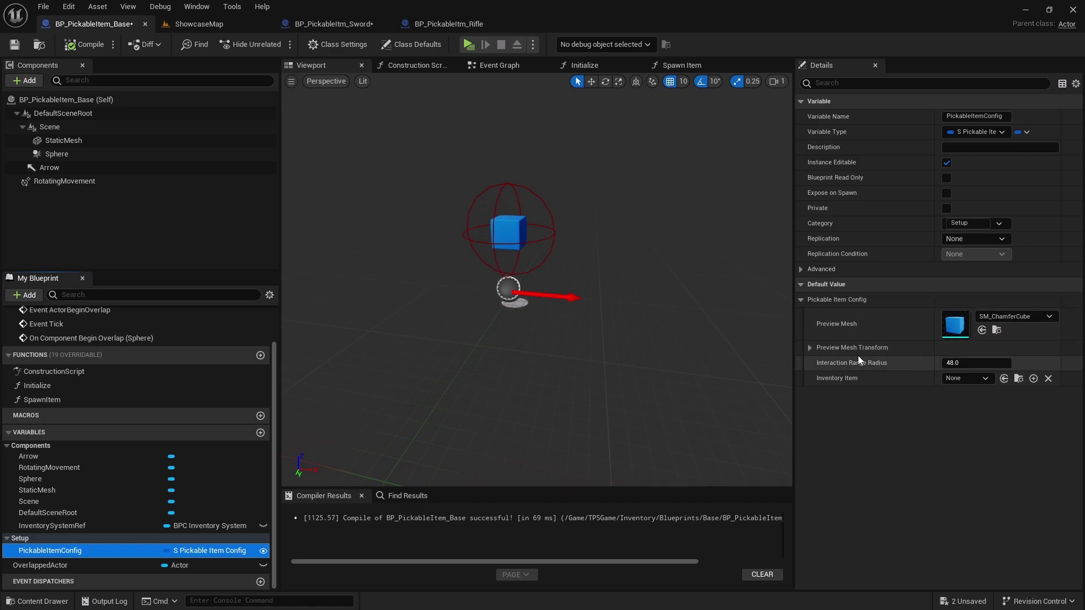
left_click(87, 44)
Step: From ShowcaseMap, browse to the Data/Structs/Inventory folder and open the S_PickableItemConfig structure
left_click(212, 29)
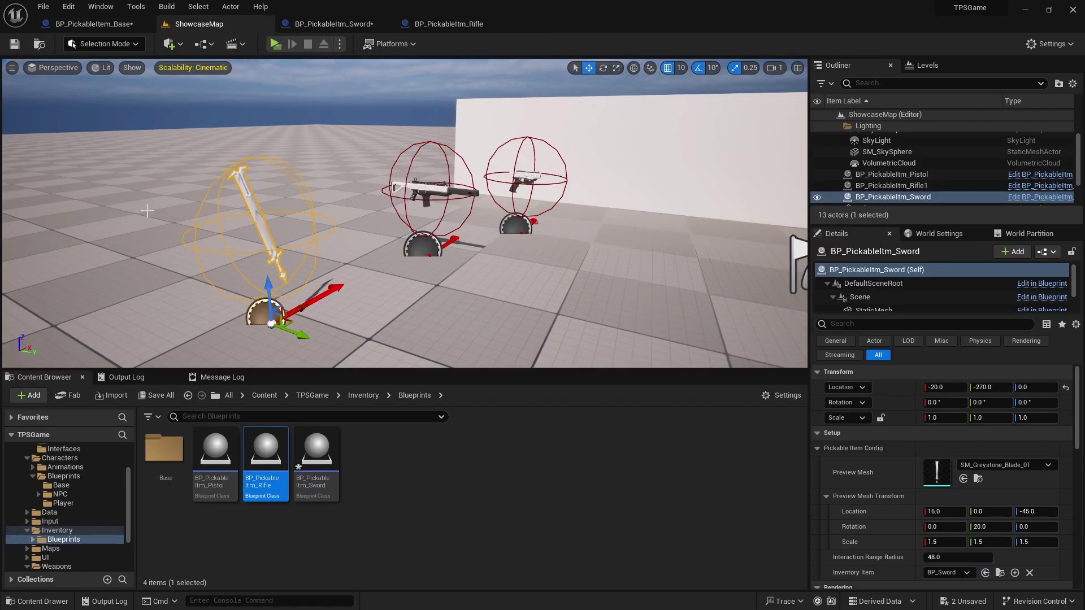
scroll(73, 519, "up", 1)
scroll(71, 519, "down", 1)
left_click(51, 513)
double_click(255, 486)
double_click(265, 449)
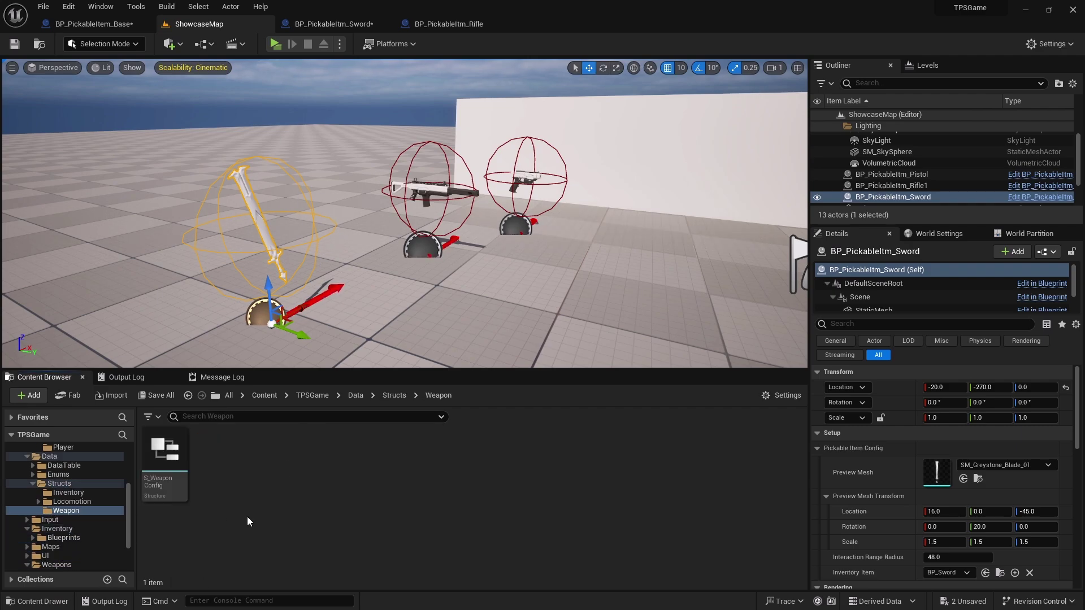
left_click(374, 395)
left_click(394, 395)
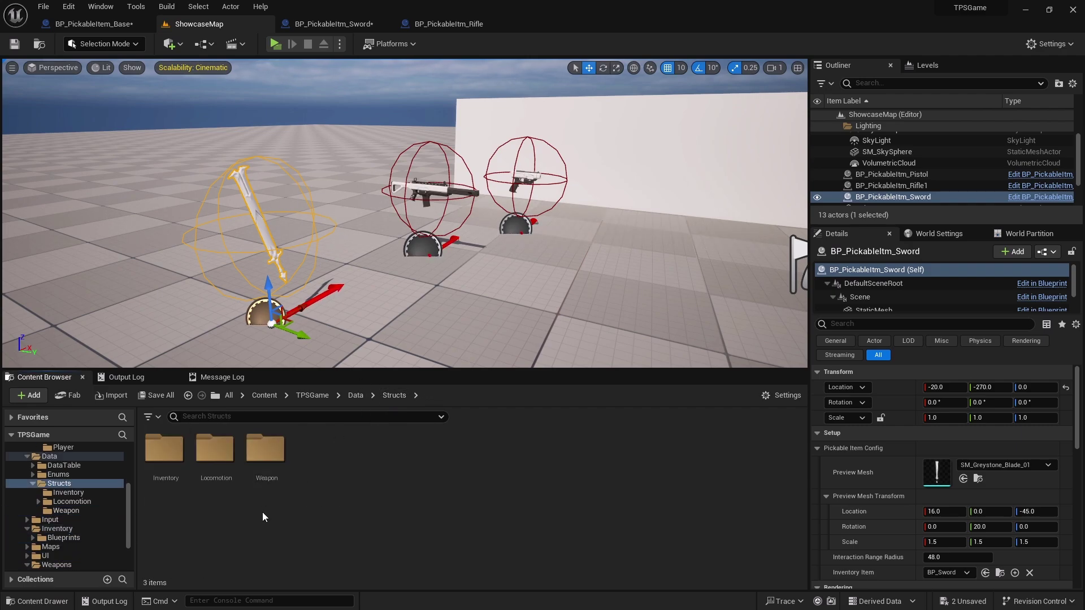
double_click(168, 478)
double_click(178, 470)
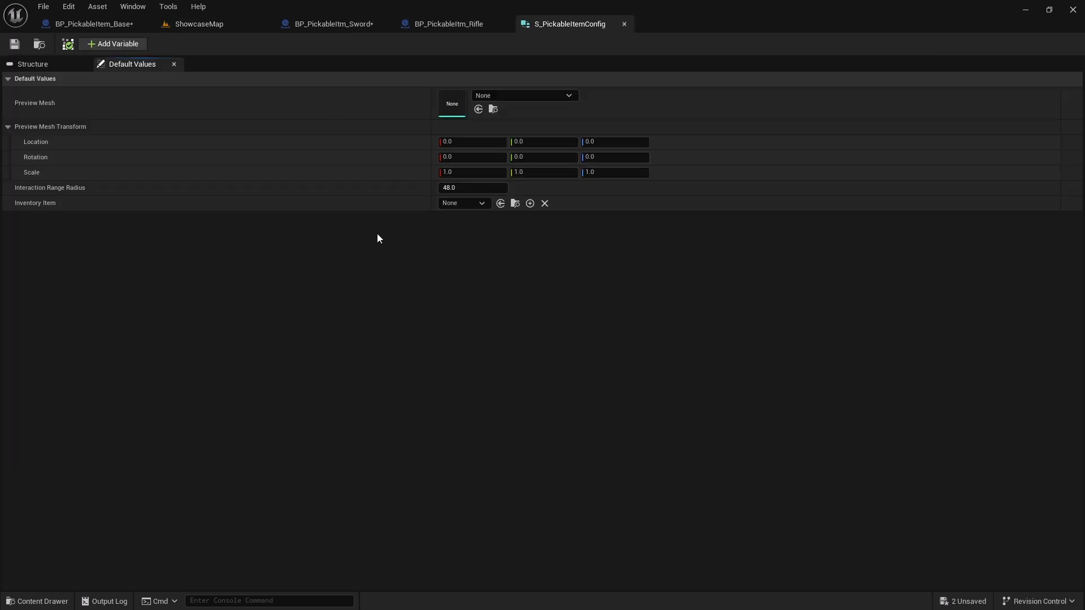
Step: Add a Boolean member variable named Enable Rotation to the S_PickableItemConfig structure
left_click(32, 64)
left_click(118, 45)
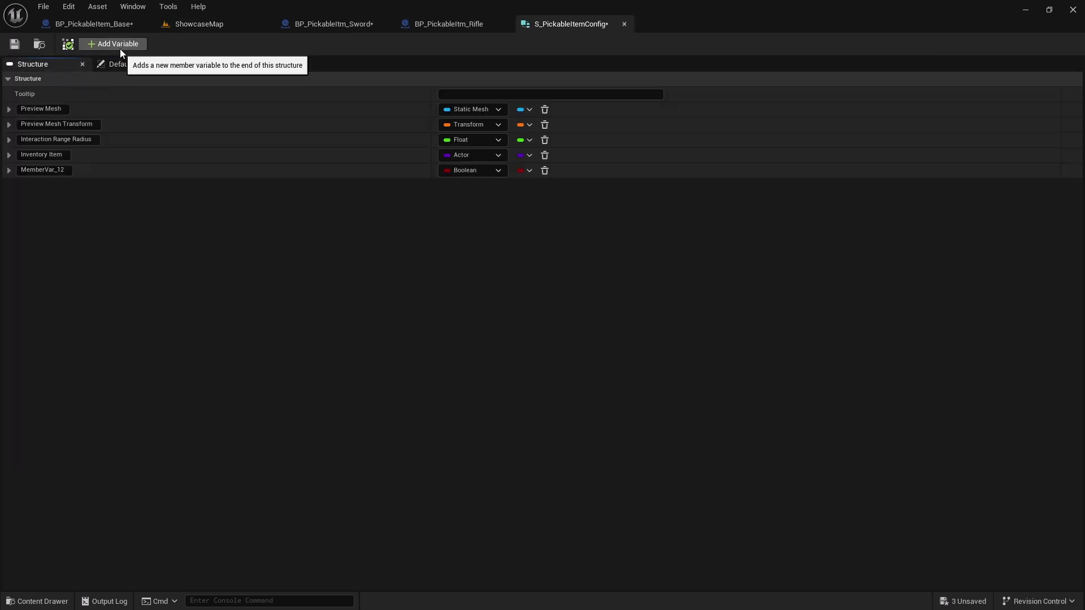
left_click(49, 169)
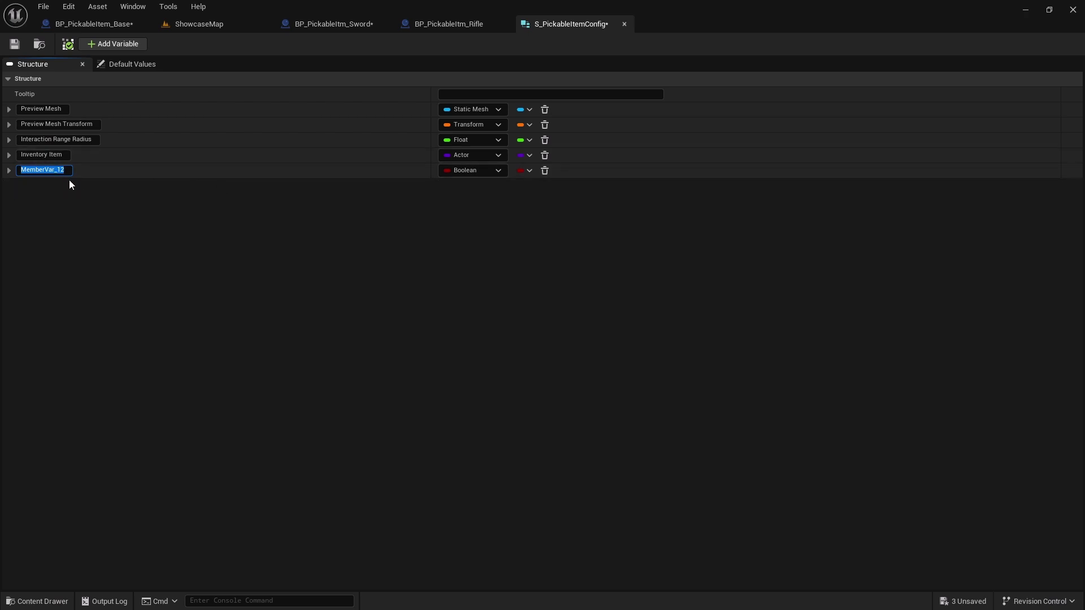
type("Enable Rotation")
Step: Add a Rotator member variable named Rotation Rate to the structure and save it
left_click(113, 44)
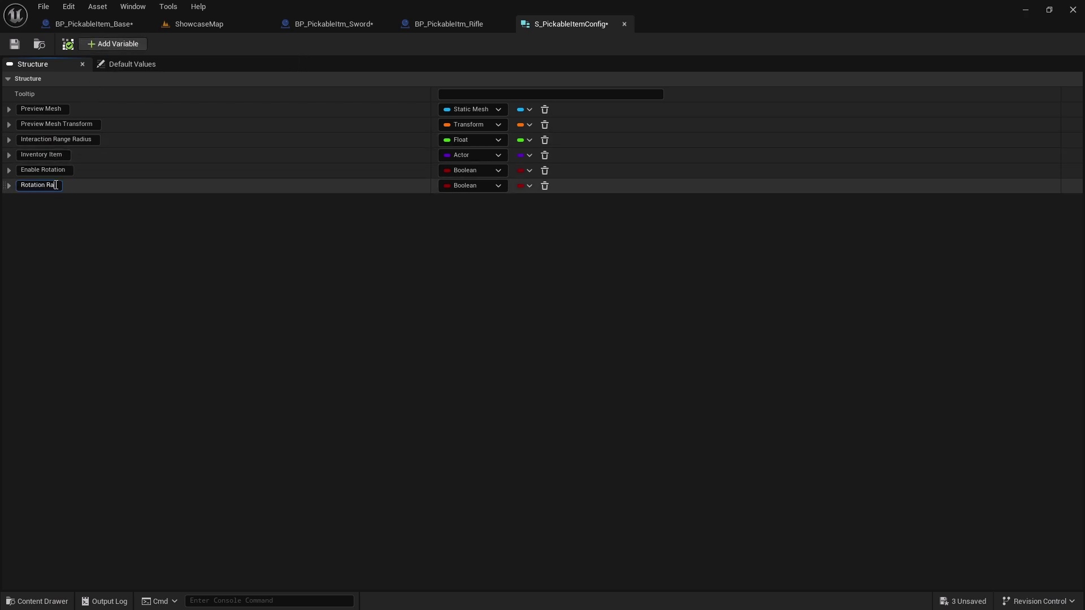
left_click(473, 185)
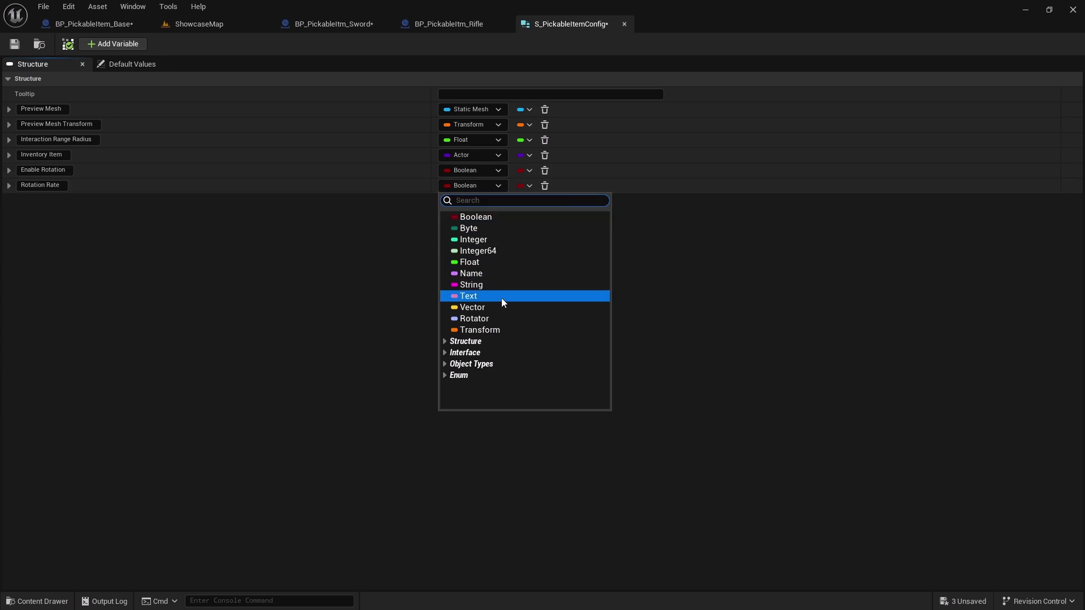
left_click(500, 317)
key("ctrl+s")
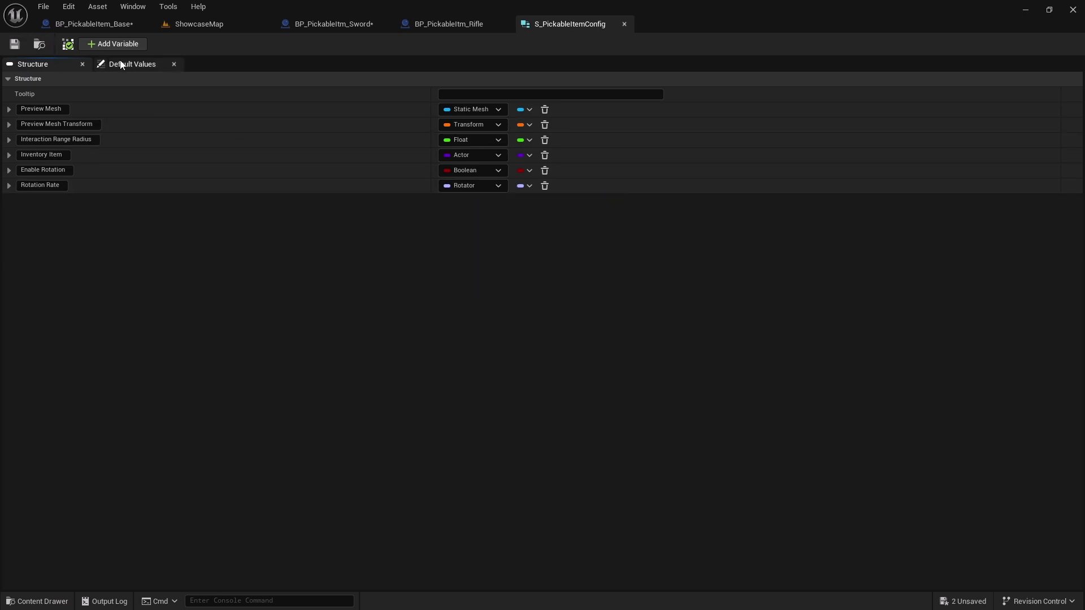
Step: In the structure's default values, turn on Enable Rotation, set the third Rotation Rate value to 90, and save
left_click(119, 64)
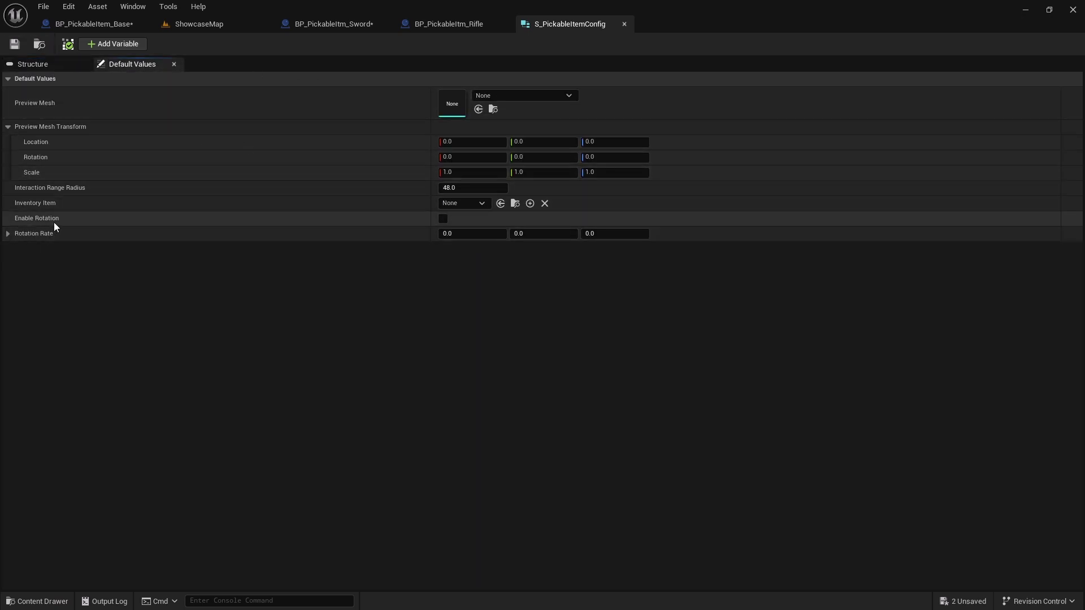
left_click(444, 218)
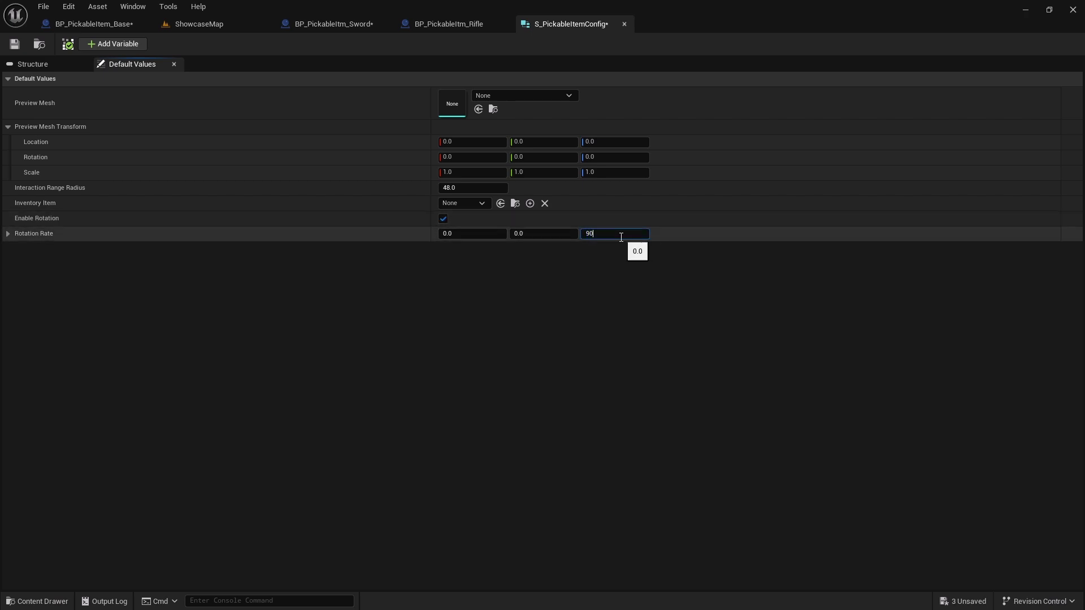
left_click(14, 44)
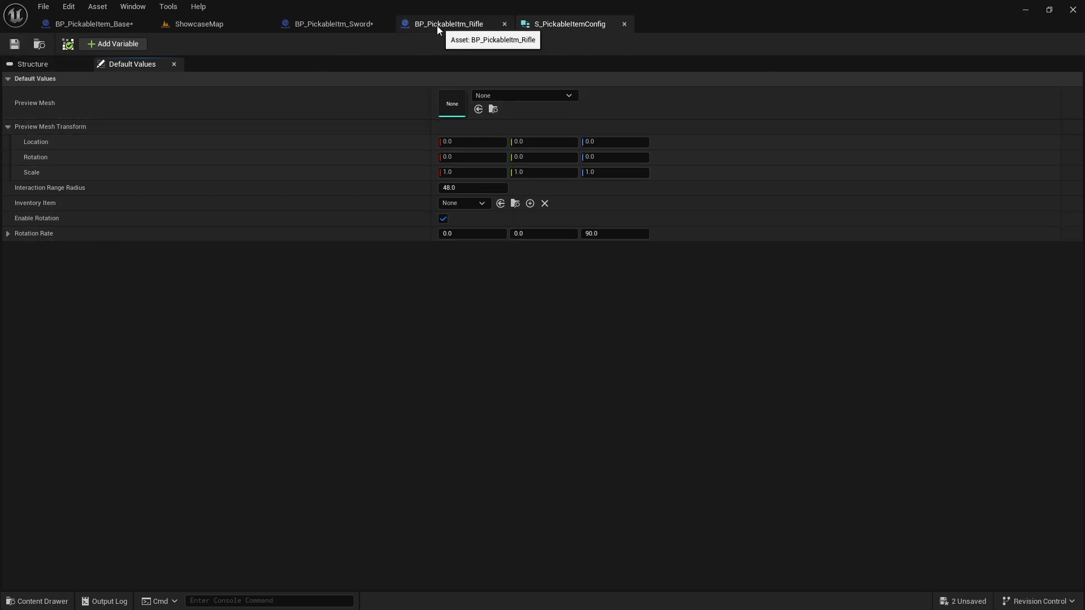
Step: Compile BP_PickableItem_Base and open its Initialize function, widening the graph area around the Sequence and Set Sphere Radius nodes
left_click(95, 24)
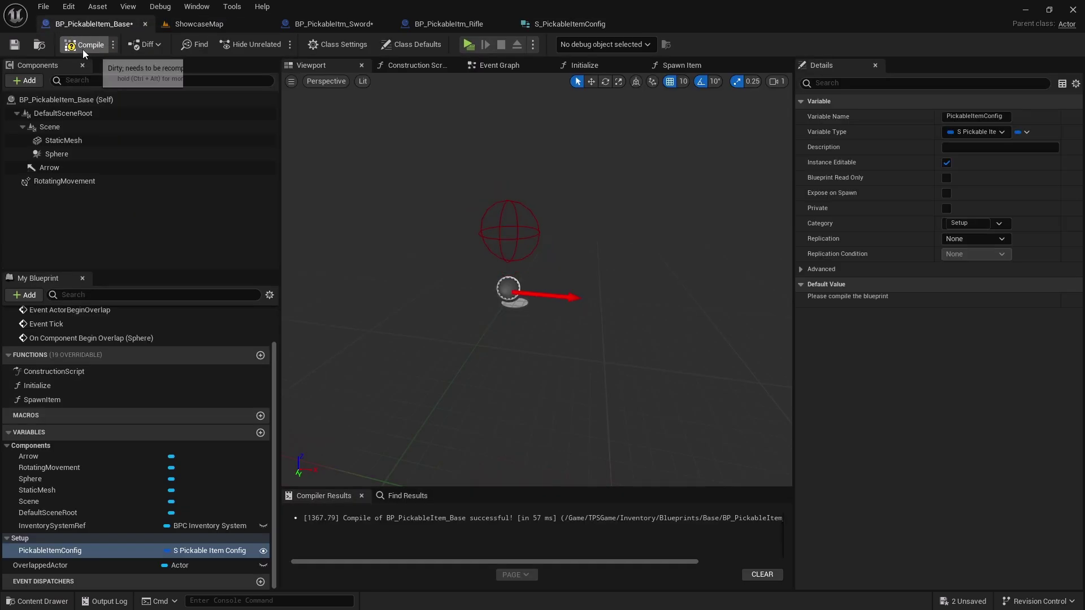
left_click(84, 45)
scroll(102, 428, "up", 3)
double_click(61, 431)
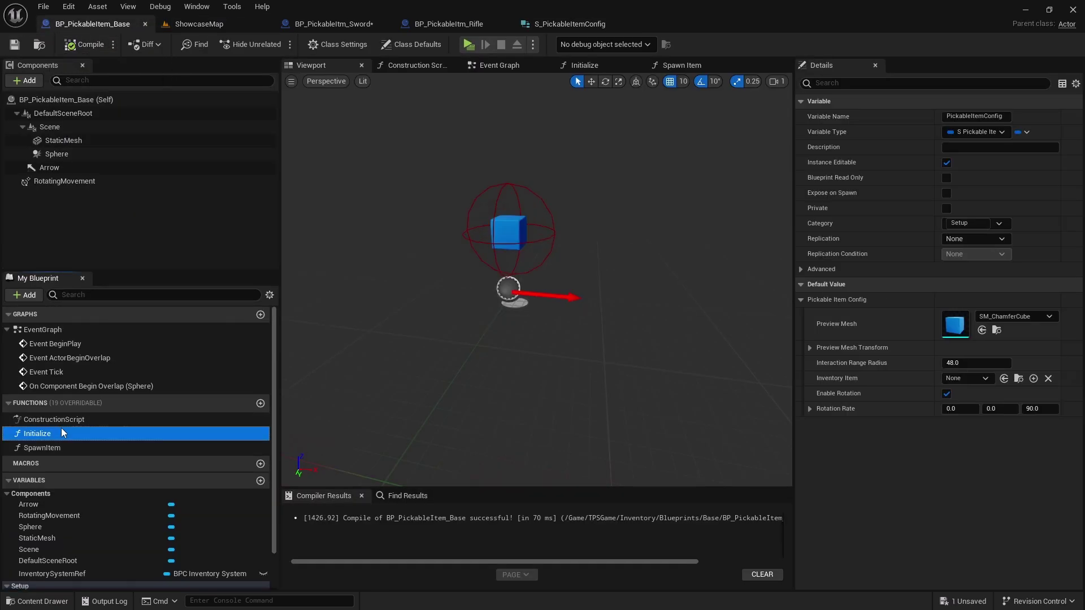
right_click_drag(491, 324, 464, 321)
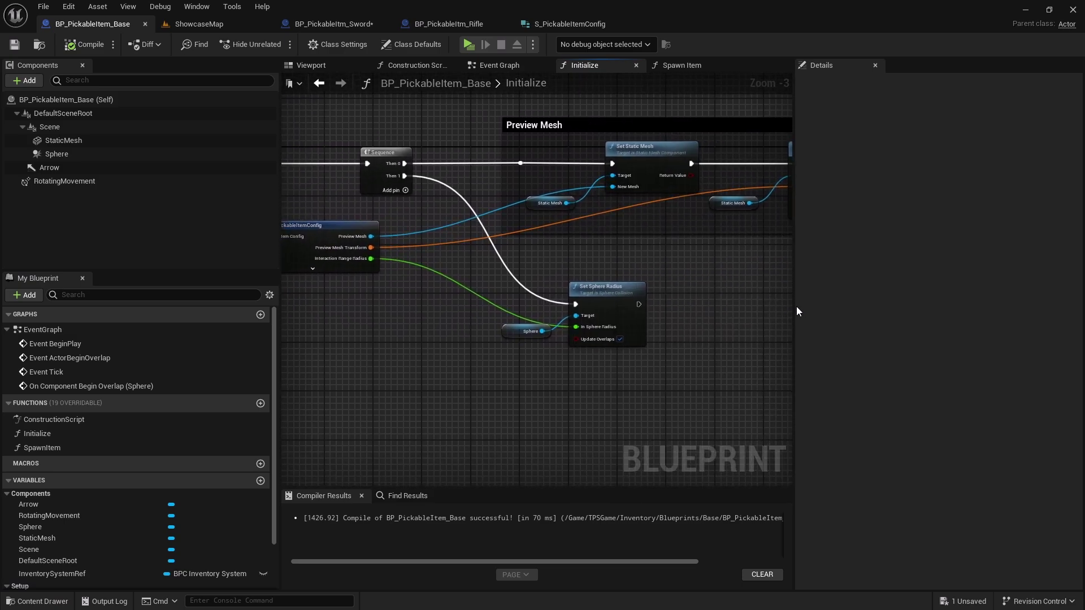
left_click_drag(794, 306, 876, 307)
right_click_drag(743, 282, 723, 290)
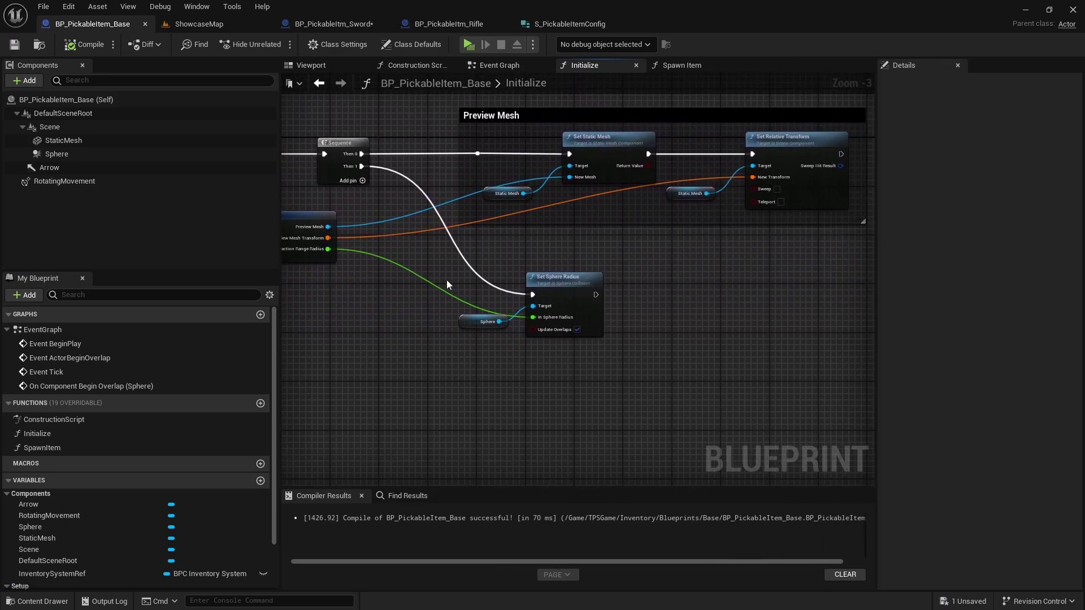
Step: Group the Sphere and Set Sphere Radius nodes in a comment titled Collision and add a reroute node on their incoming execution wire
left_click_drag(447, 282, 682, 374)
key("c")
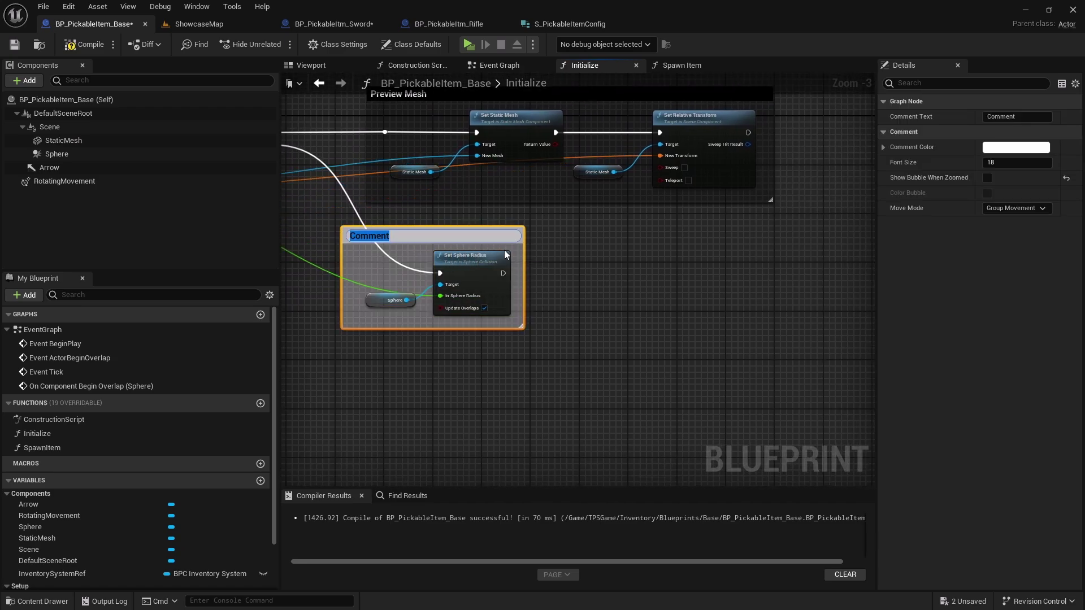
type("Collision")
key("Return")
left_click_drag(394, 234, 396, 277)
double_click(400, 249)
left_click(399, 235)
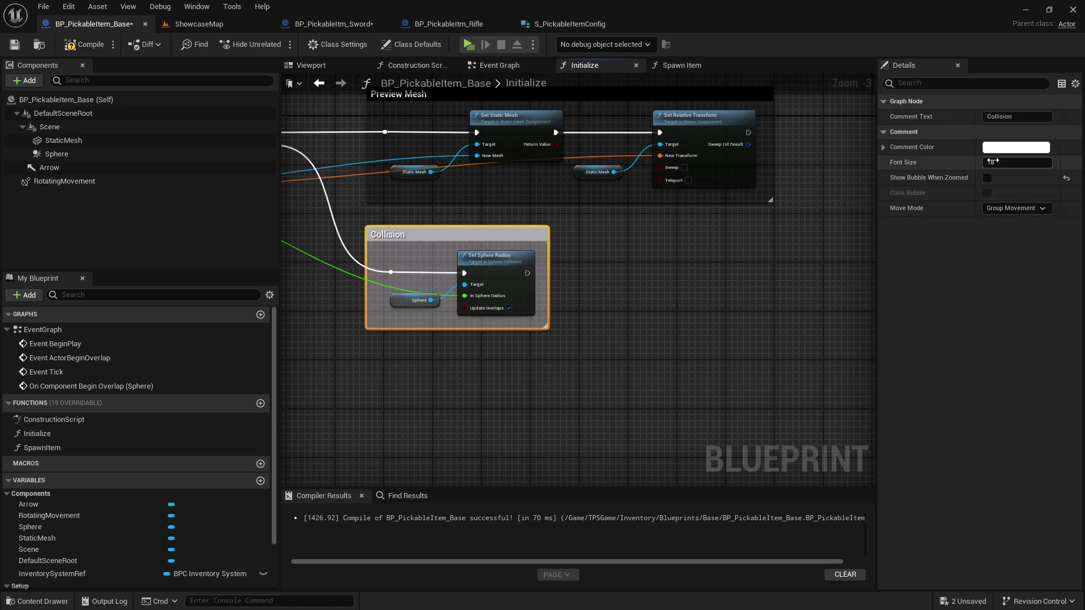
Step: Set the Collision comment's colour to black
left_click(1015, 148)
left_click(898, 182)
left_click(910, 433)
right_click_drag(395, 215, 548, 232)
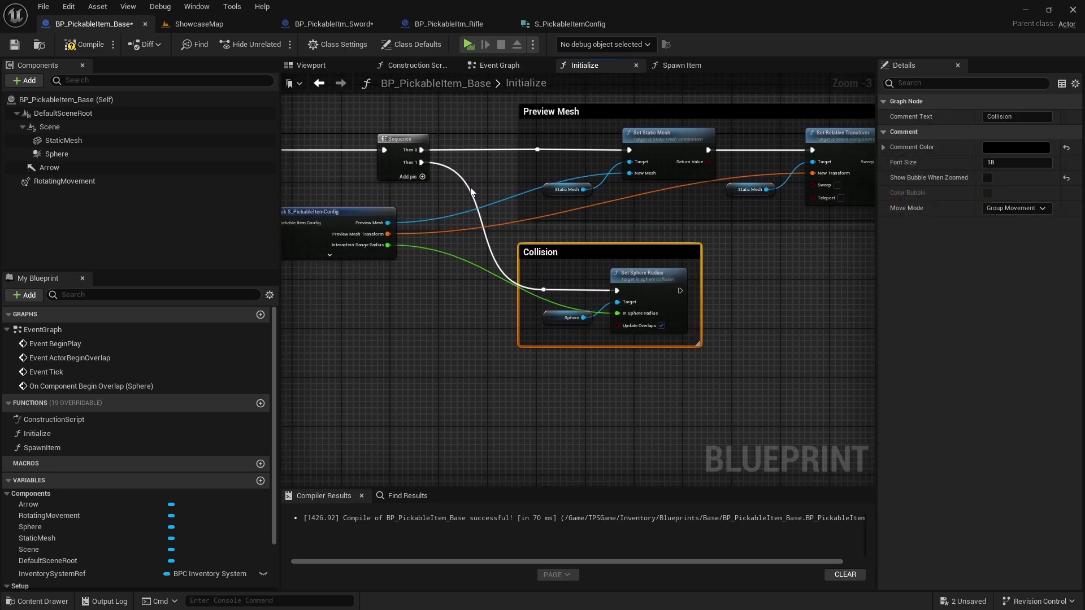
Step: Add a third output pin to the Sequence node and expand the Break S_PickableItemConfig node to expose its remaining pins
right_click_drag(425, 188, 486, 155)
left_click(426, 182)
right_click_drag(426, 239, 539, 279)
left_click(367, 229, "ctrl")
key("q")
left_click_drag(497, 235, 497, 247)
right_click_drag(573, 274, 419, 256)
right_click_drag(465, 299, 411, 267)
left_click(394, 238)
scroll(421, 232, "up", 2)
scroll(411, 267, "down", 1)
right_click_drag(510, 309, 450, 311)
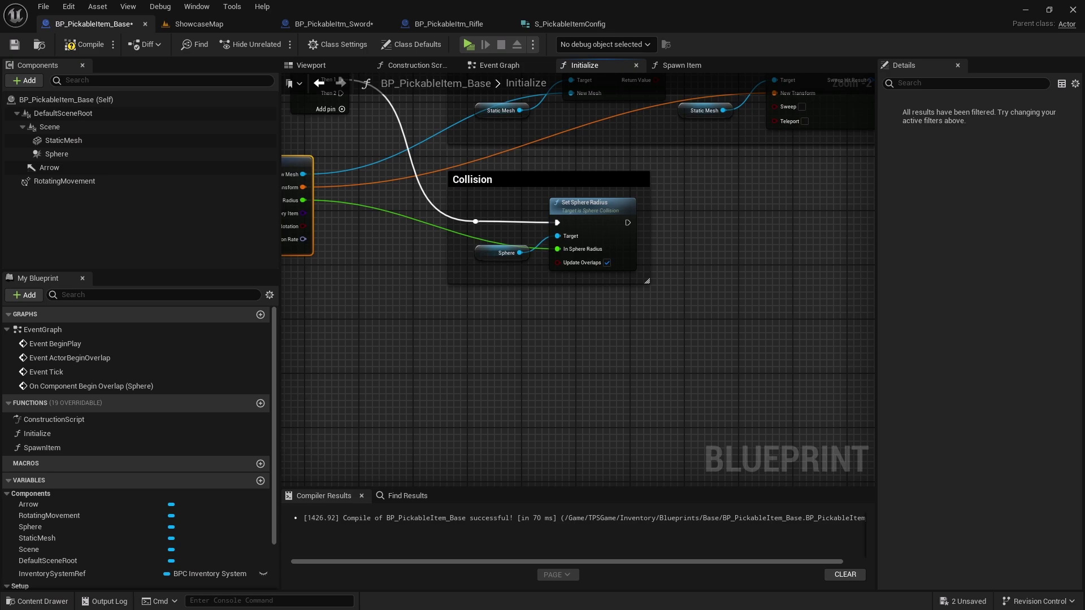
right_click_drag(542, 290, 591, 328)
right_click_drag(569, 378, 545, 346)
left_click(535, 358)
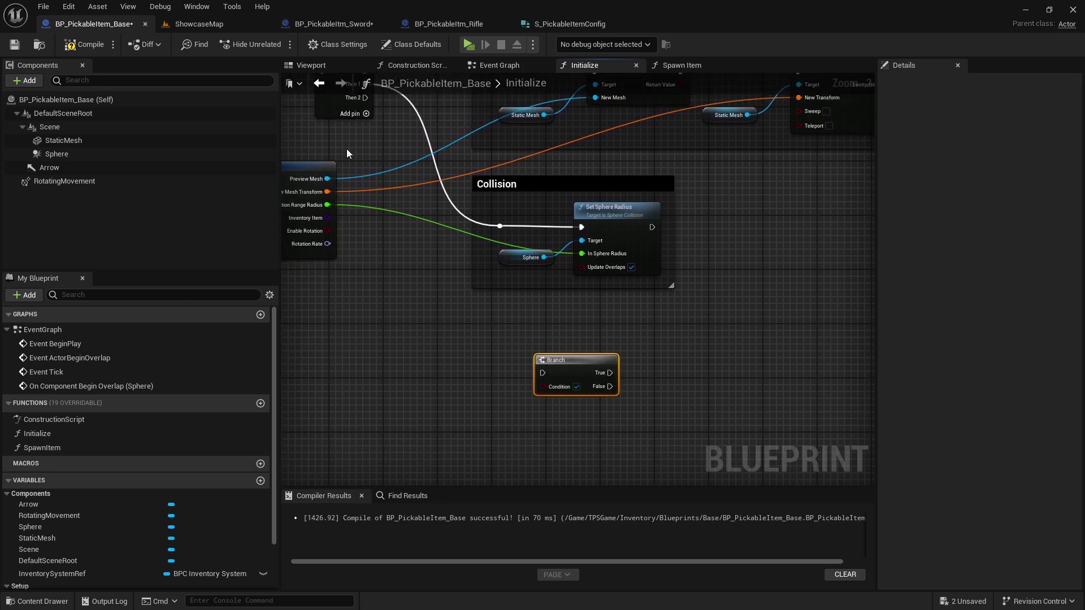
left_click_drag(366, 97, 545, 374)
left_click_drag(361, 259, 595, 421)
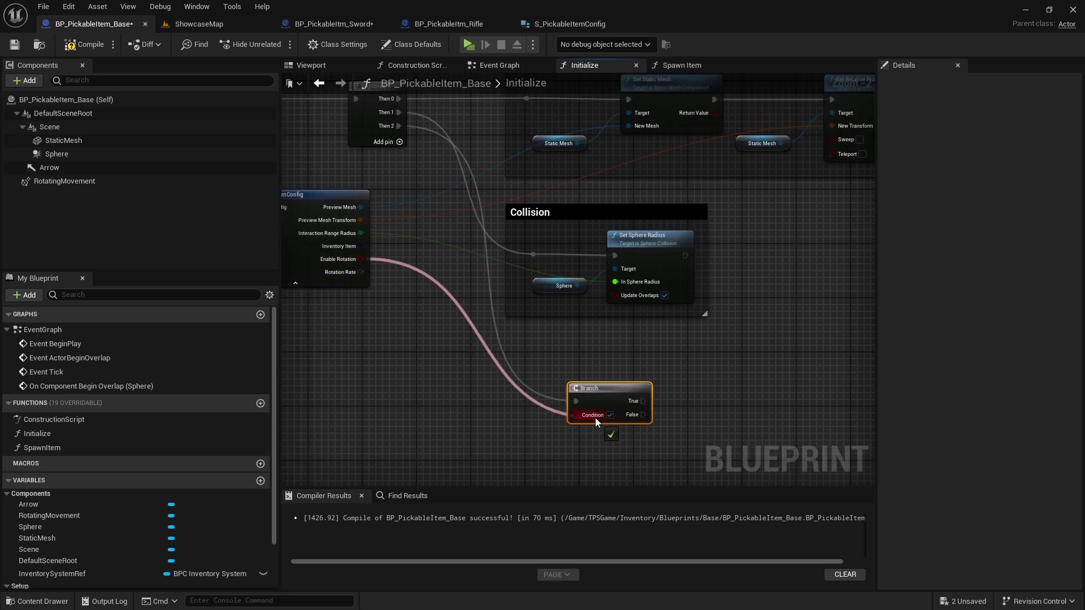
left_click_drag(595, 418, 595, 418)
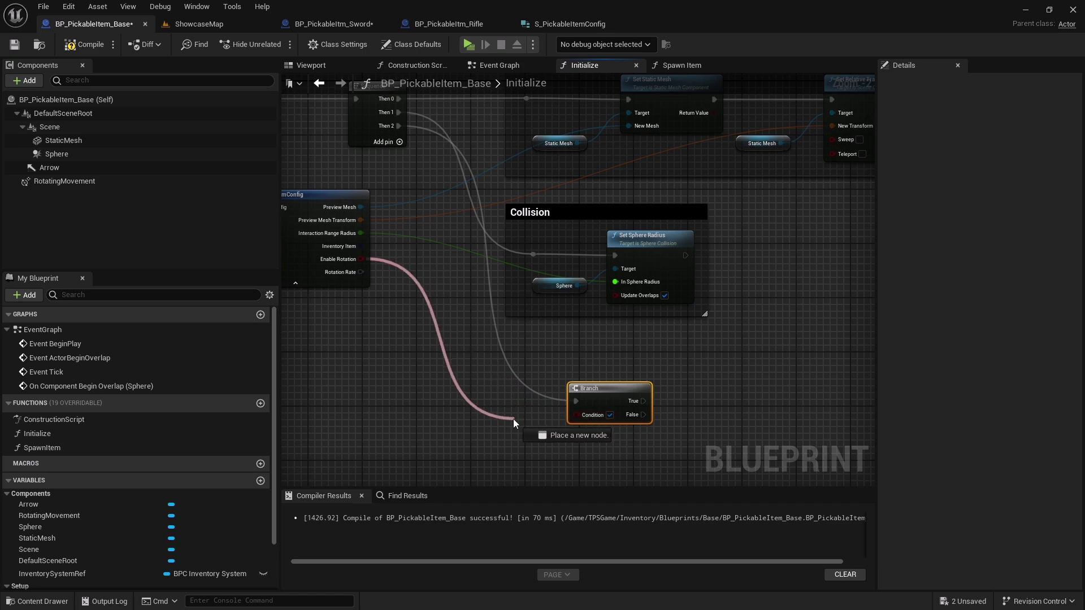
key("Delete")
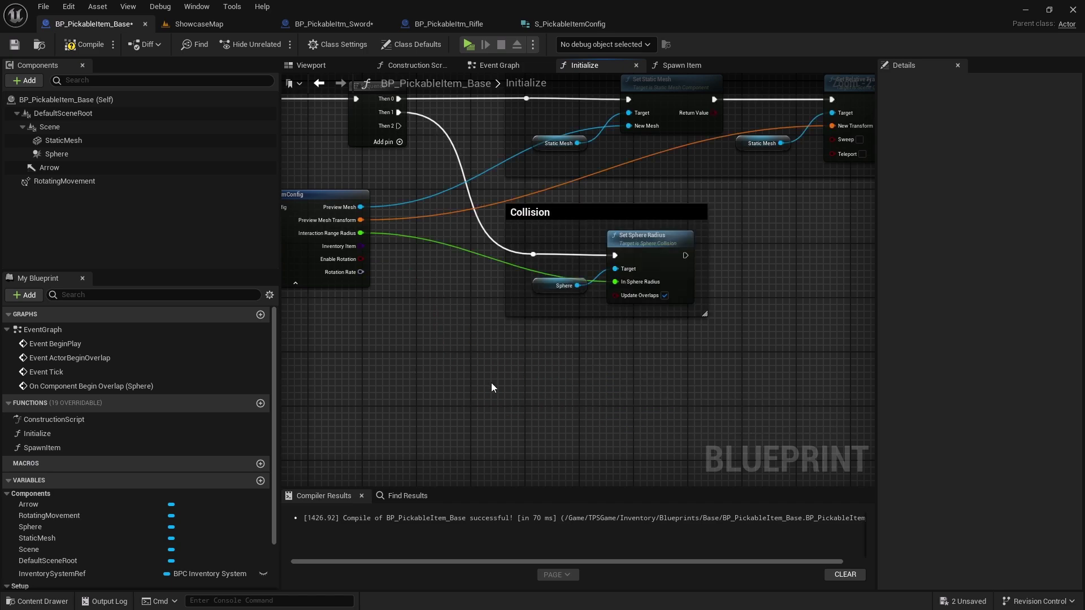
Step: Add a RotatingMovement reference with a Set Auto Activate node targeting it, below the Collision group
left_click_drag(89, 180, 554, 385)
type("set")
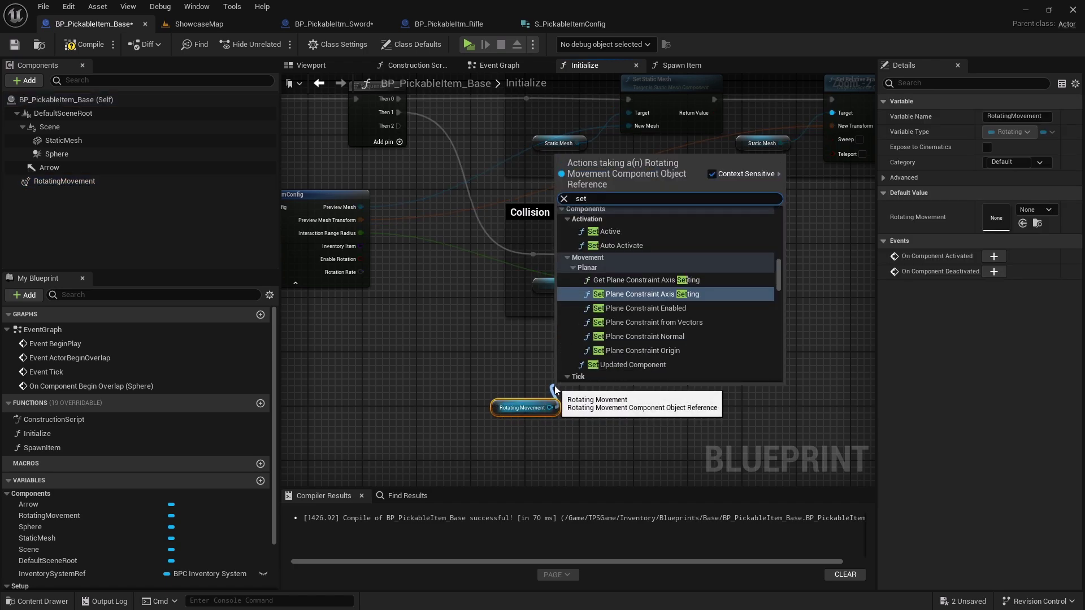
left_click(621, 245)
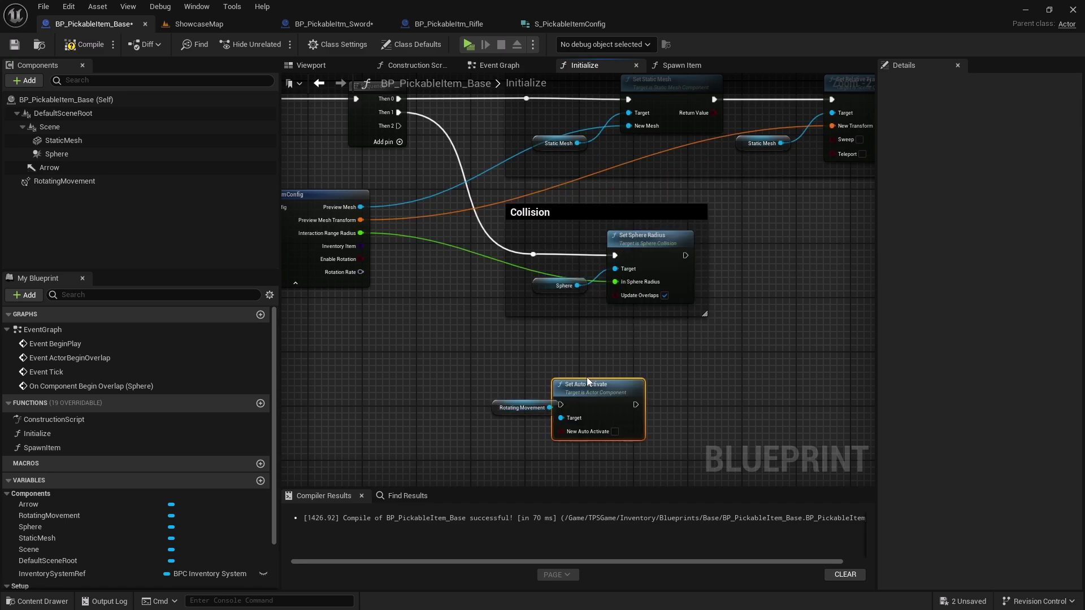
left_click_drag(602, 382, 619, 366)
Step: Connect Enable Rotation to New Auto Activate and Then 2 to the Set Auto Activate node, and tidy the RotatingMovement reference's placement
left_click_drag(360, 259, 601, 411)
left_click_drag(398, 125, 582, 385)
left_click_drag(497, 406, 488, 400)
left_click(616, 399, "shift")
right_click_drag(624, 433, 531, 423)
left_click_drag(536, 378, 483, 376)
right_click_drag(483, 376, 657, 389)
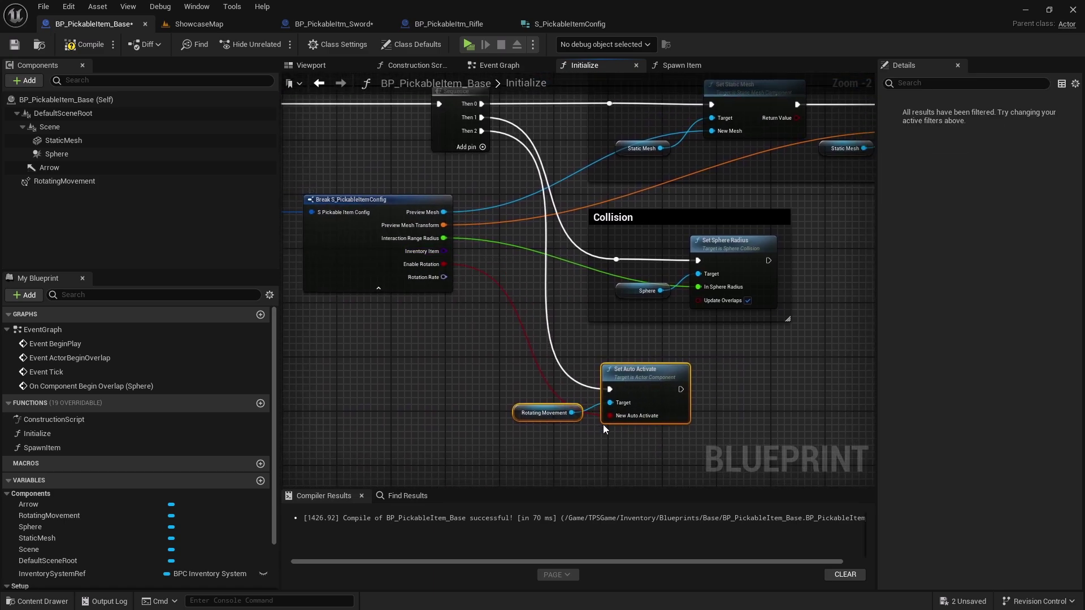
left_click(132, 181)
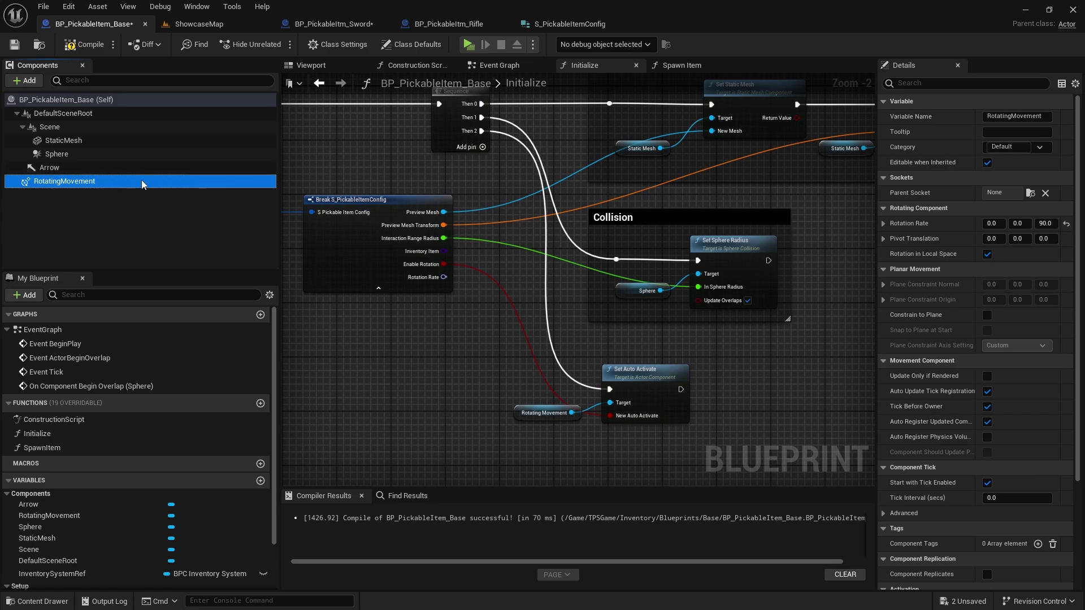
right_click_drag(545, 399, 380, 391)
left_click_drag(357, 357, 456, 412)
left_click_drag(479, 378, 530, 384)
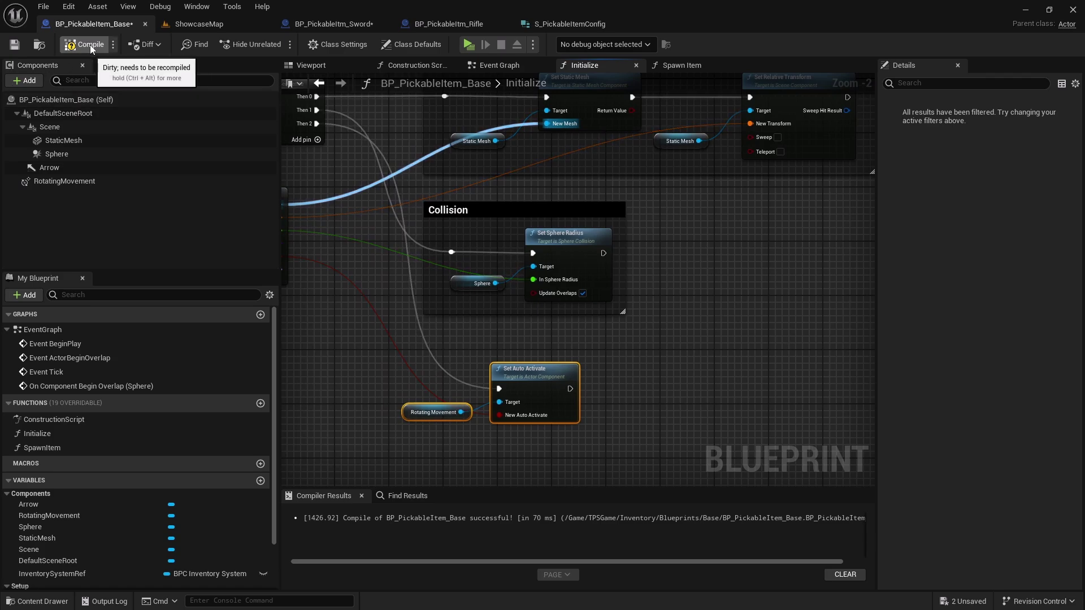
right_click_drag(596, 383, 592, 346)
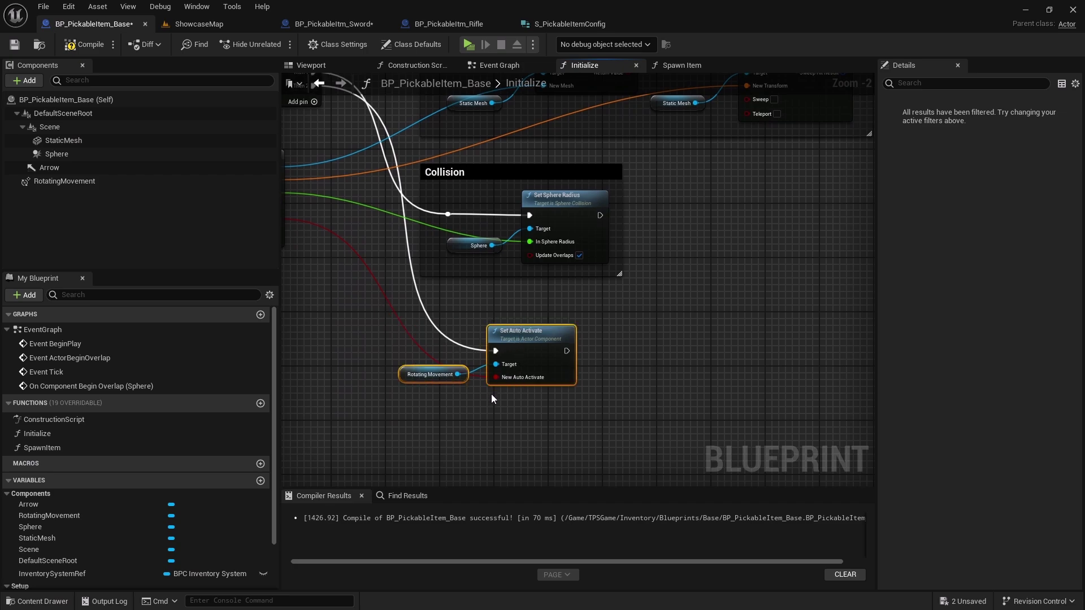
Step: Add a second RotatingMovement reference beside Set Auto Activate and create a Set Rotation Rate node from it
scroll(94, 448, "down", 2)
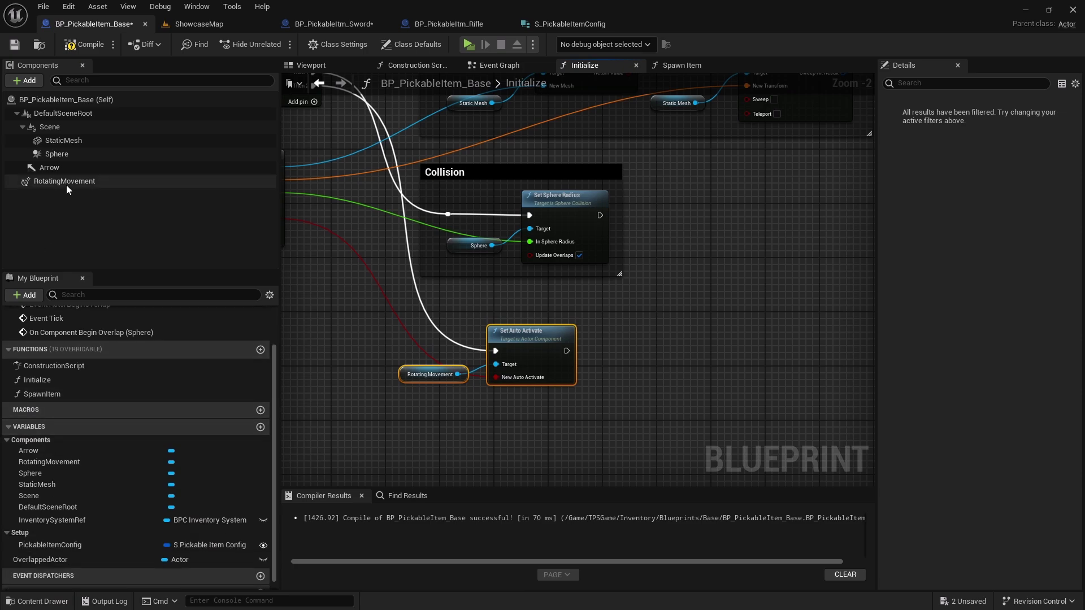
left_click_drag(64, 182, 649, 379)
scroll(568, 368, "up", 2)
left_click_drag(569, 368, 600, 347)
scroll(129, 534, "down", 1)
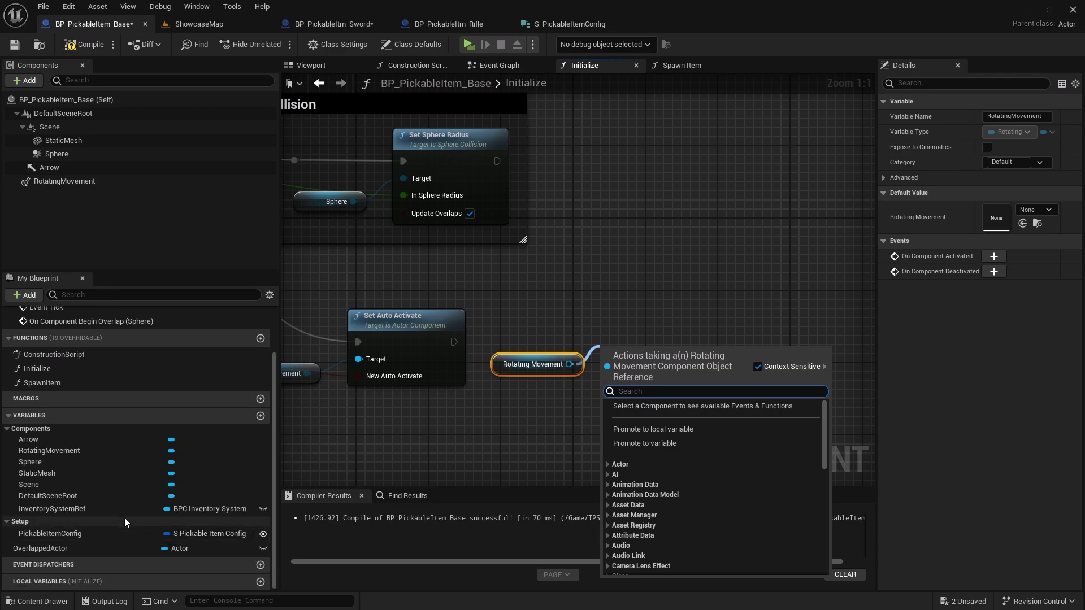
right_click_drag(561, 395, 588, 408)
left_click_drag(622, 377, 662, 351)
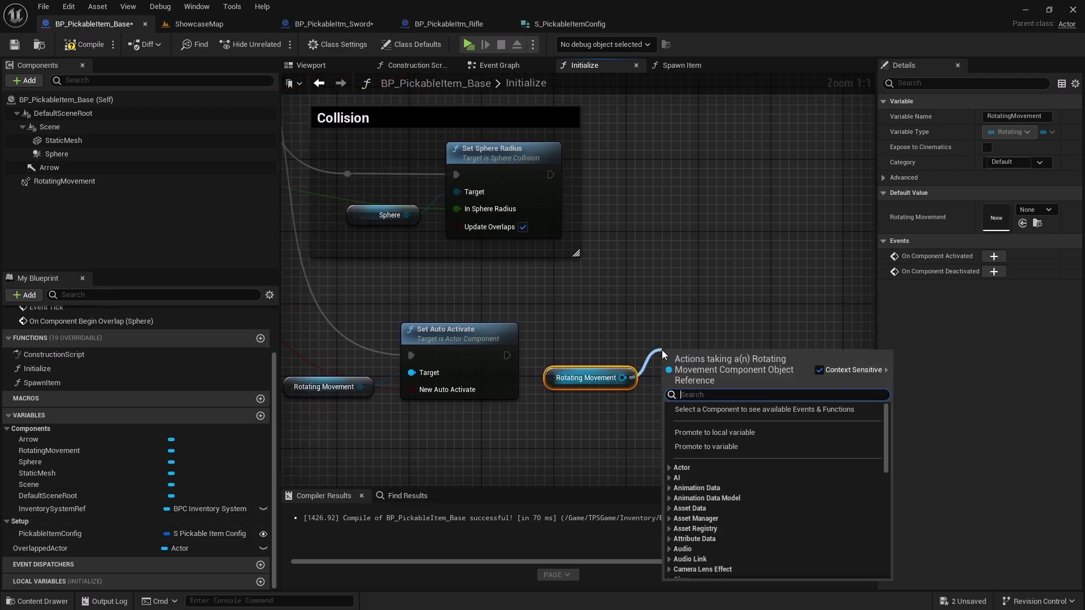
type("setro")
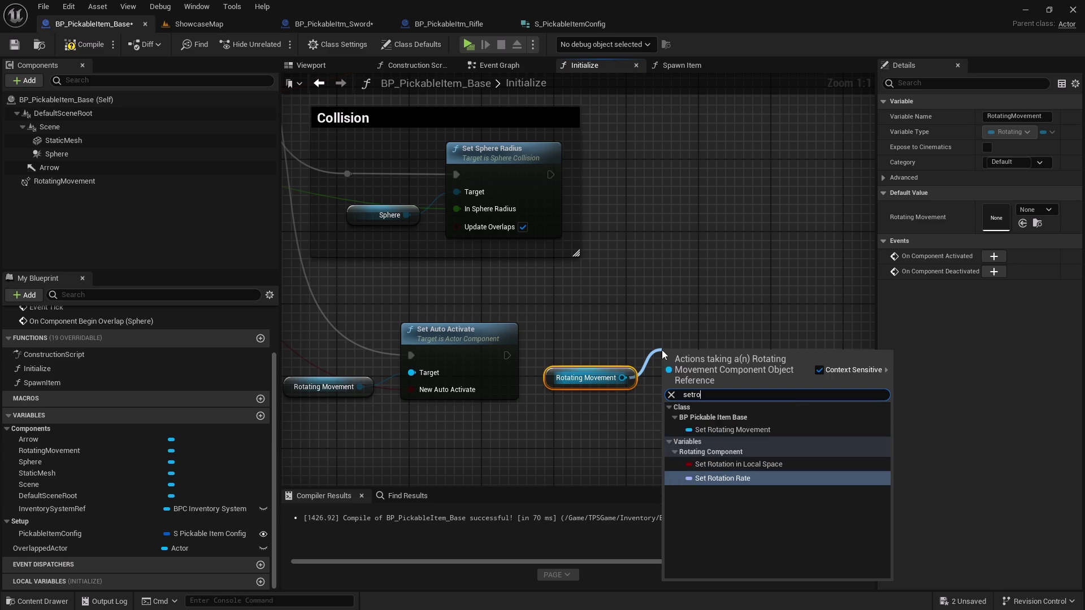
left_click(735, 477)
left_click_drag(666, 388, 712, 366)
Step: Connect Set Auto Activate to the Set Rotation Rate node and feed it Rotation Rate from the Break S_PickableItemConfig node
left_click_drag(506, 355, 701, 346)
right_click_drag(703, 352, 723, 324)
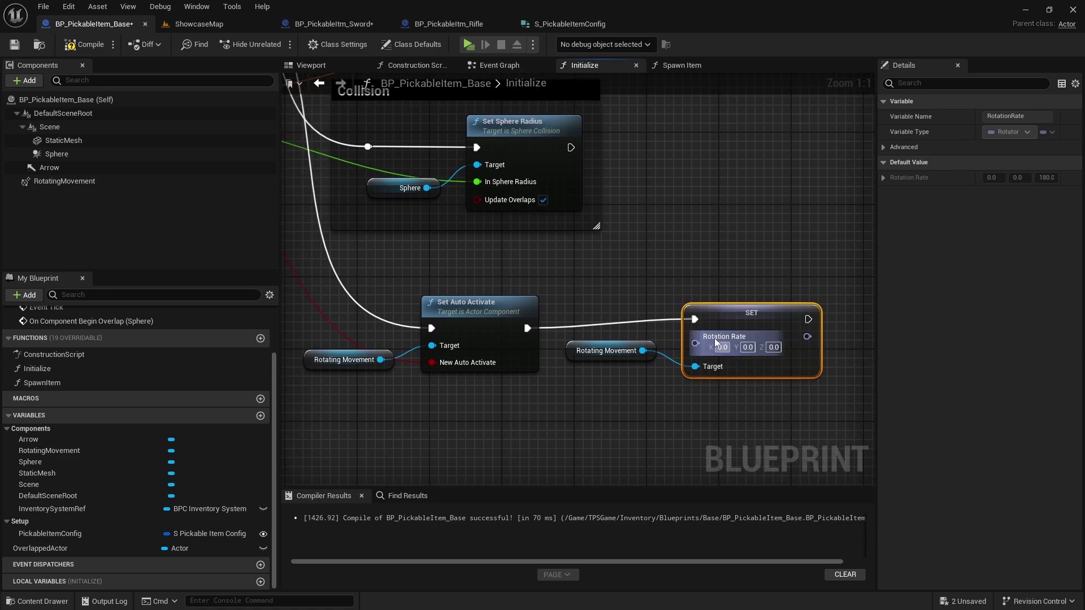
left_click_drag(745, 323, 738, 332)
left_click(598, 350)
left_click_drag(567, 355, 613, 417)
left_click_drag(685, 352, 374, 272)
Step: Group the RotatingMovement nodes in a comment titled Rotation and add a reroute node on the execution wire entering Set Auto Activate
scroll(644, 362, "down", 4)
scroll(366, 265, "up", 4)
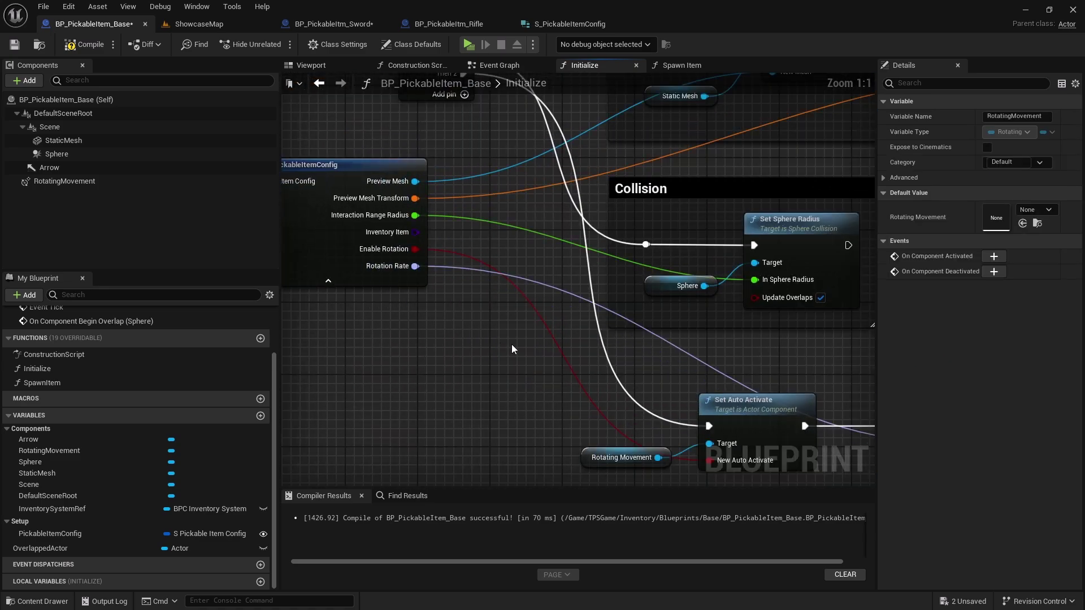
right_click_drag(506, 342, 487, 301)
scroll(491, 301, "down", 4)
right_click_drag(671, 314, 593, 274)
scroll(544, 283, "up", 2)
left_click_drag(404, 278, 712, 398)
key("c")
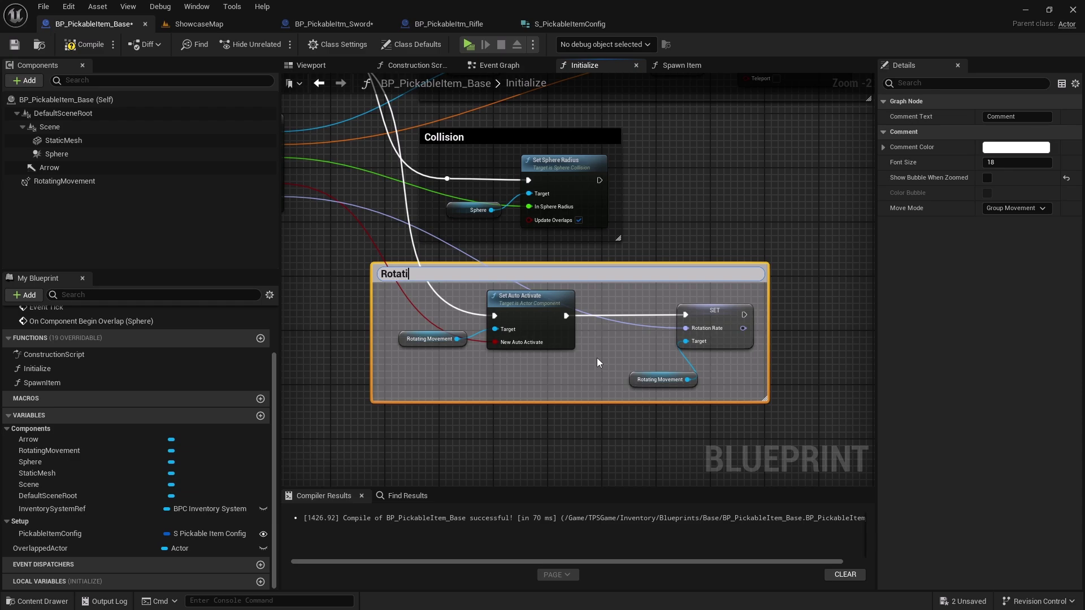
type("Rotation")
key("Return")
left_click(439, 290)
double_click(439, 291)
left_click_drag(436, 293, 405, 320)
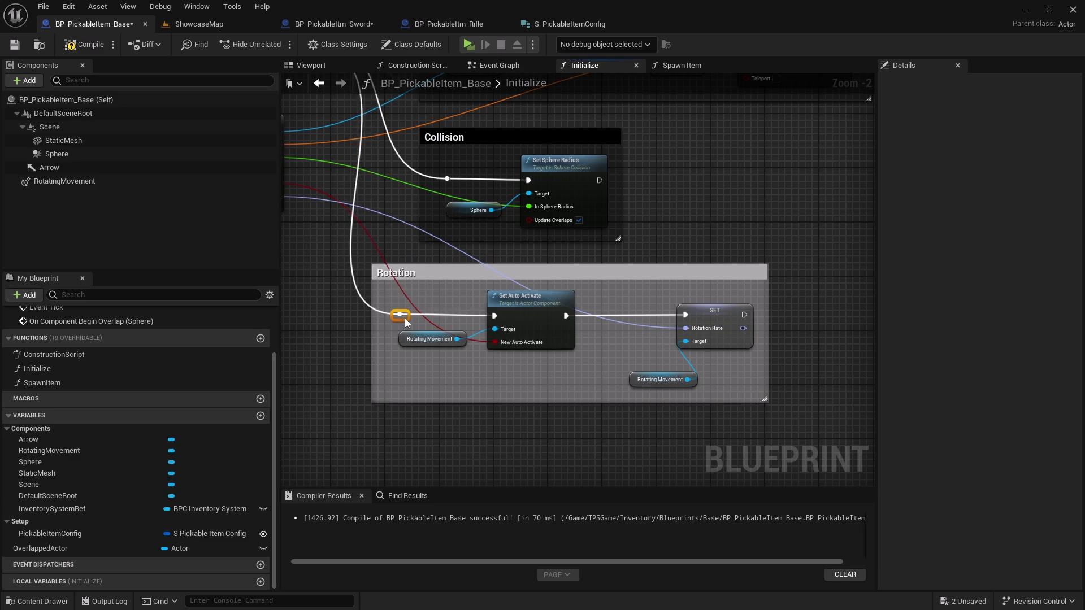
Step: Set the Rotation comment's colour to black and align the group with the left edge of the Collision group
left_click(433, 271)
left_click(990, 147)
left_click_drag(907, 255, 865, 318)
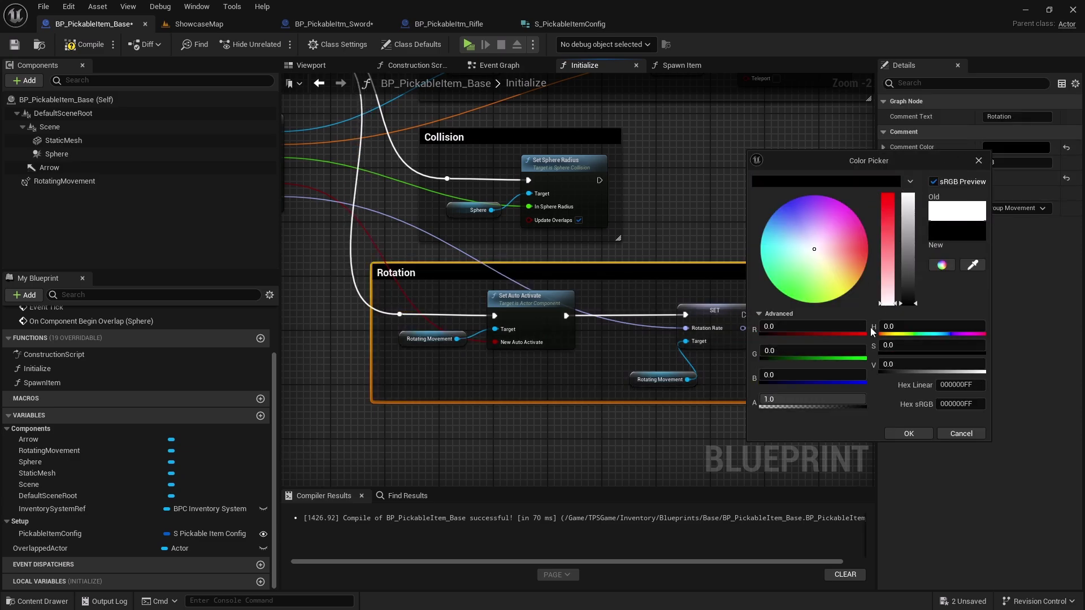
left_click(908, 434)
left_click_drag(472, 269, 519, 282)
right_click_drag(467, 266, 557, 293)
Step: Compile and save BP_PickableItem_Base, and start a play test
left_click(93, 49)
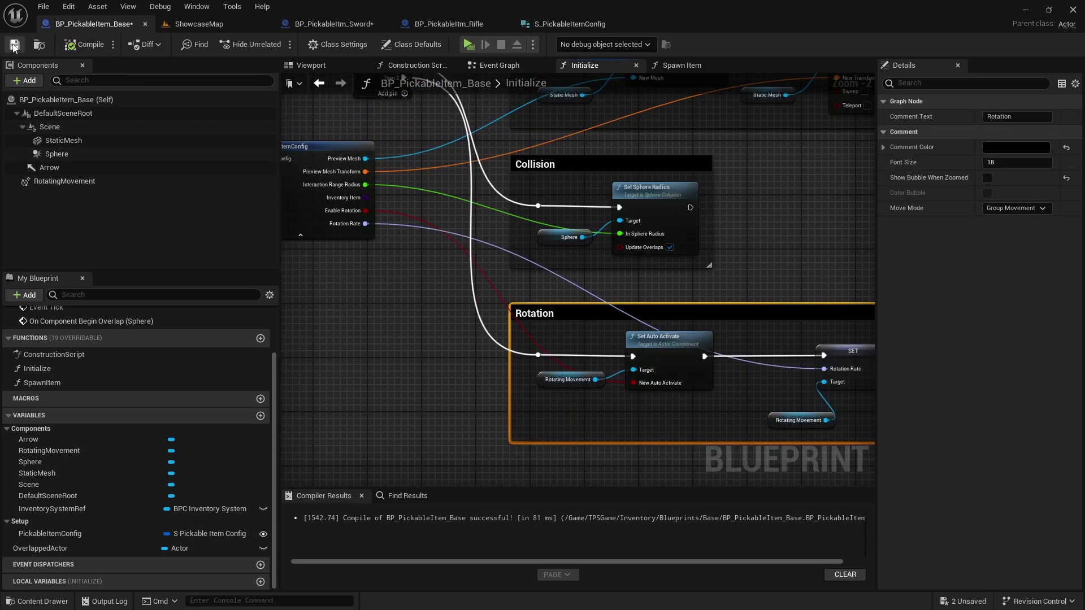
right_click_drag(361, 262, 347, 210)
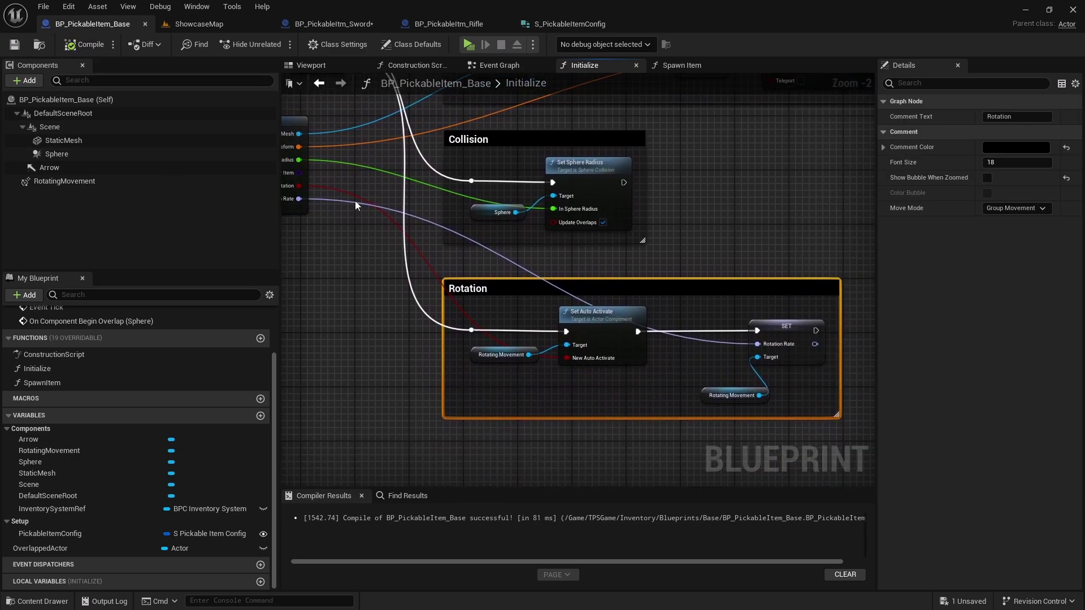
left_click(471, 45)
Step: Turn off Enable Rotation in the PickableItemConfig variable's default value and compile the blueprint
left_click(78, 534)
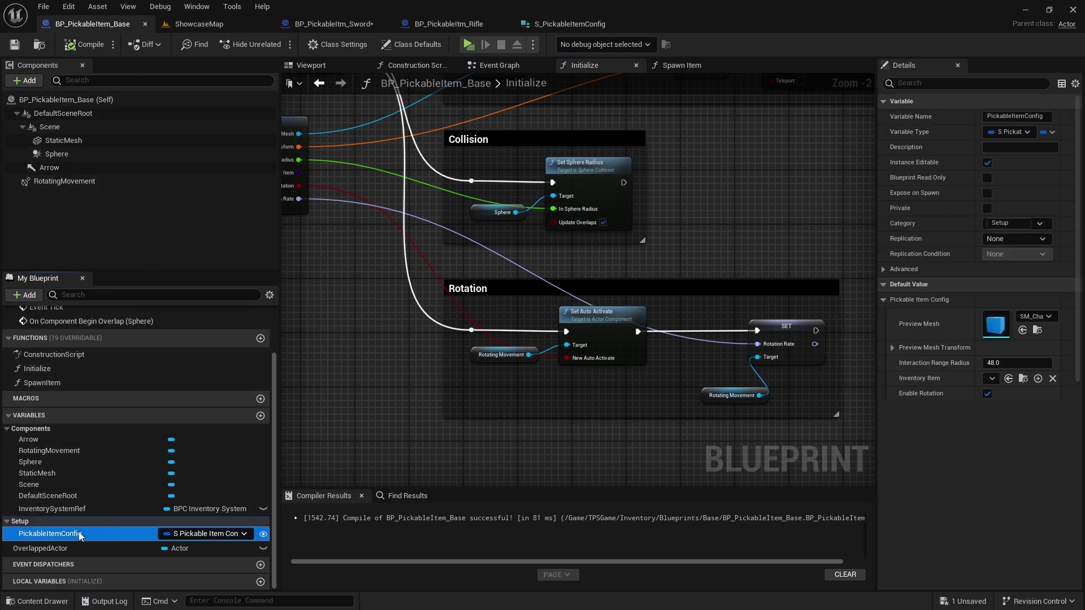
left_click(987, 394)
left_click(88, 44)
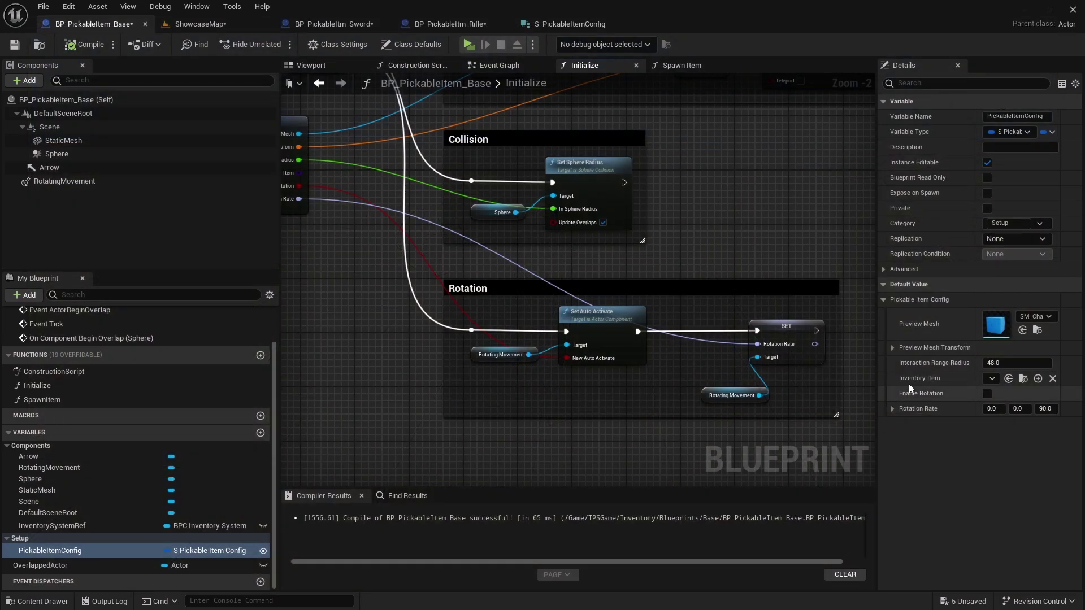
Step: Turn Enable Rotation back on in PickableItemConfig's default value, compile the blueprint and save all assets
left_click(987, 393)
left_click(79, 45)
left_click(43, 6)
left_click(62, 77)
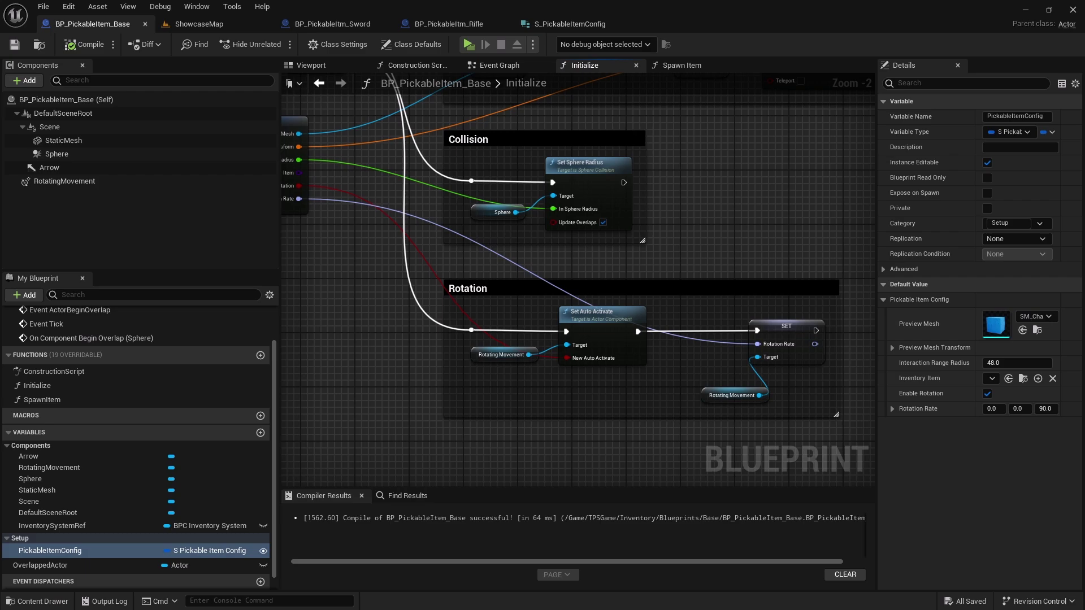
Step: Switch to ShowcaseMap and start the game preview
right_click_drag(452, 356, 398, 389)
scroll(394, 367, "down", 1)
right_click_drag(391, 325, 446, 349)
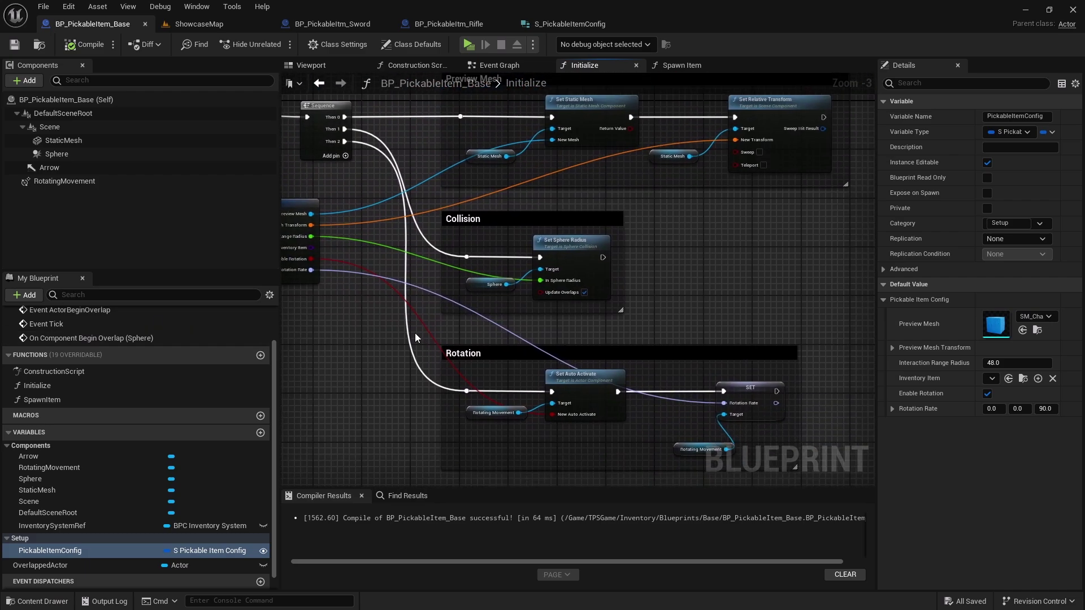
left_click(207, 29)
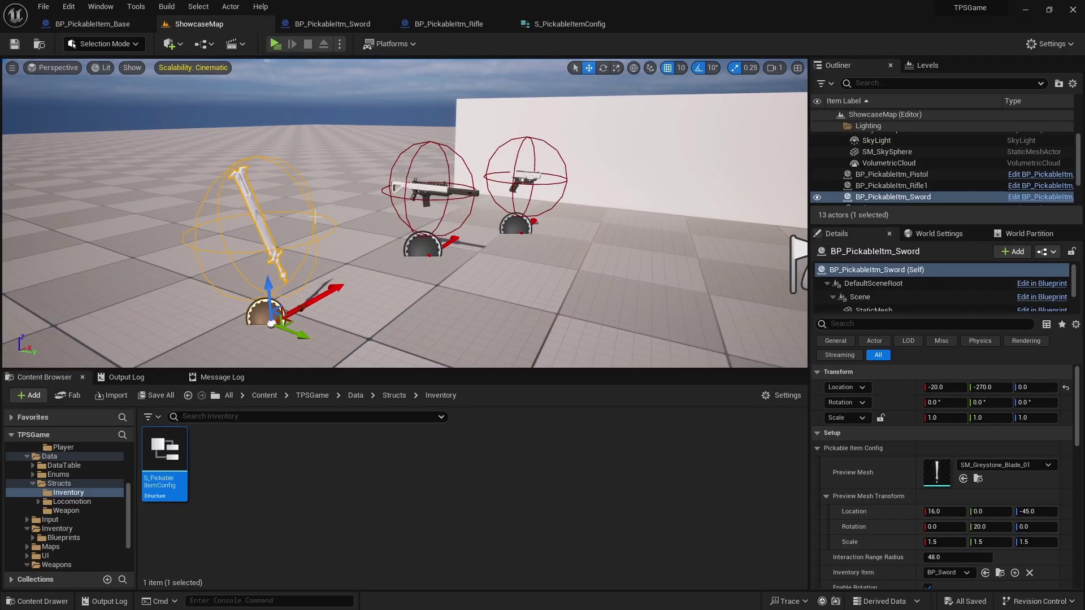
mouse_move(405, 213)
right_mouse_down()
mouse_move(410, 190)
mouse_move(406, 209)
right_mouse_up()
left_click(275, 44)
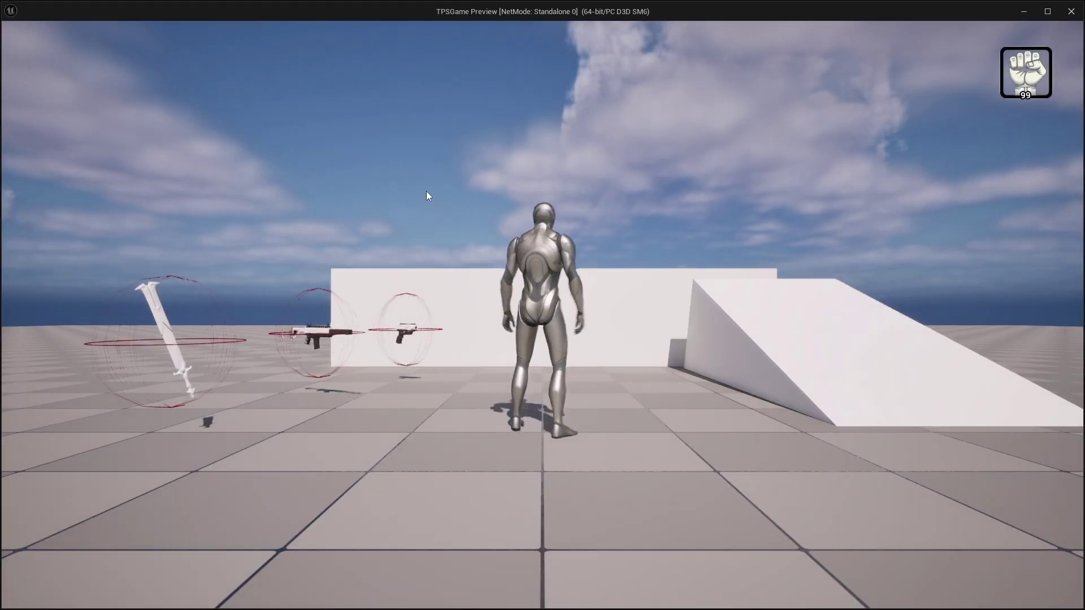
Step: Run the character around the level to examine the rotation of the sword, rifle and pistol pickups
key("s")
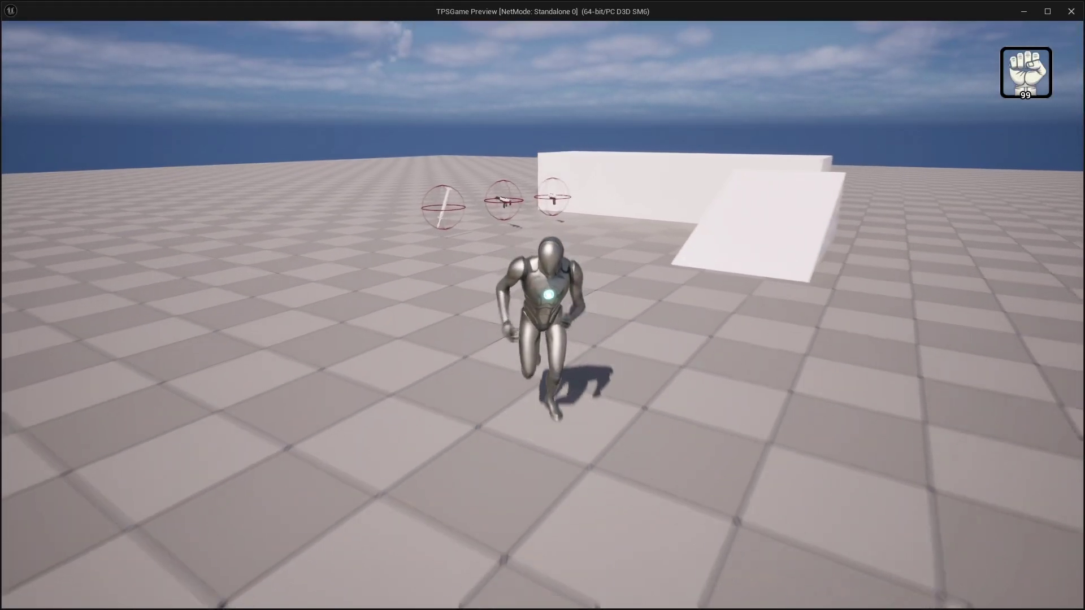
key("w")
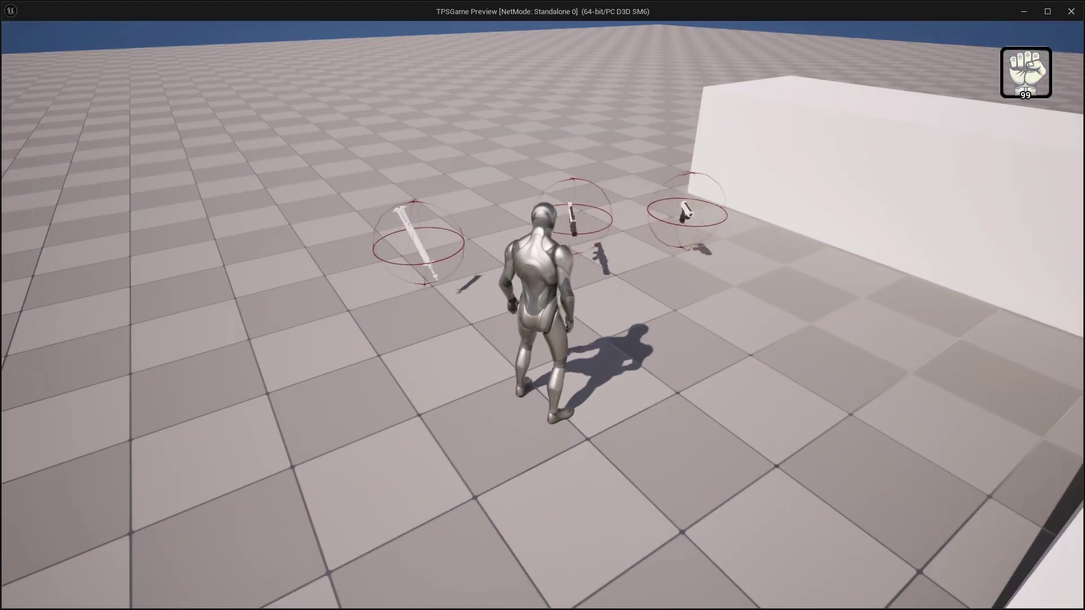
key("s")
key("c")
key("s")
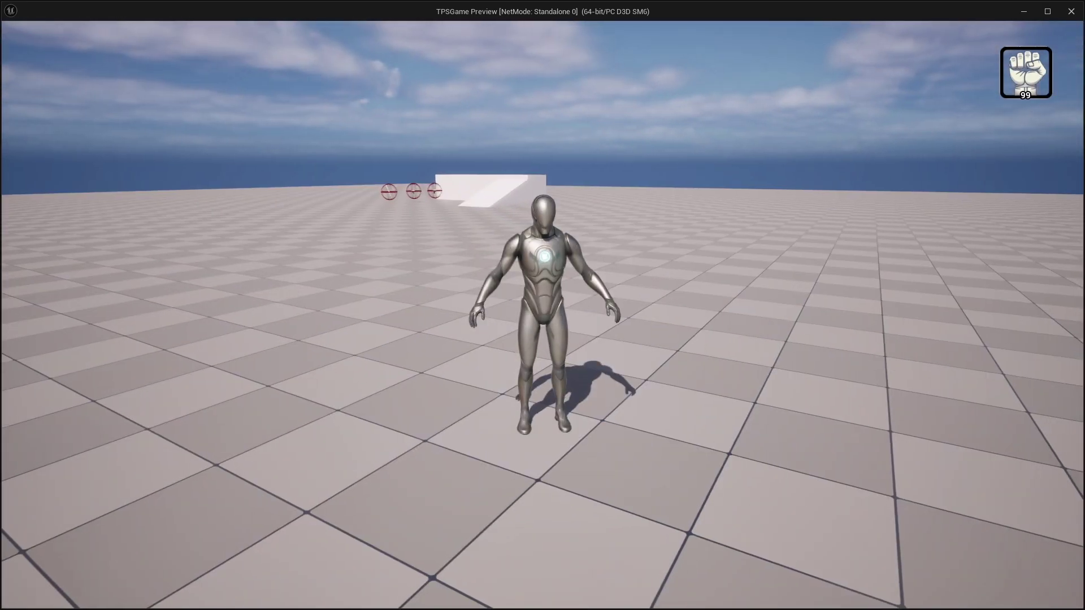
key("s")
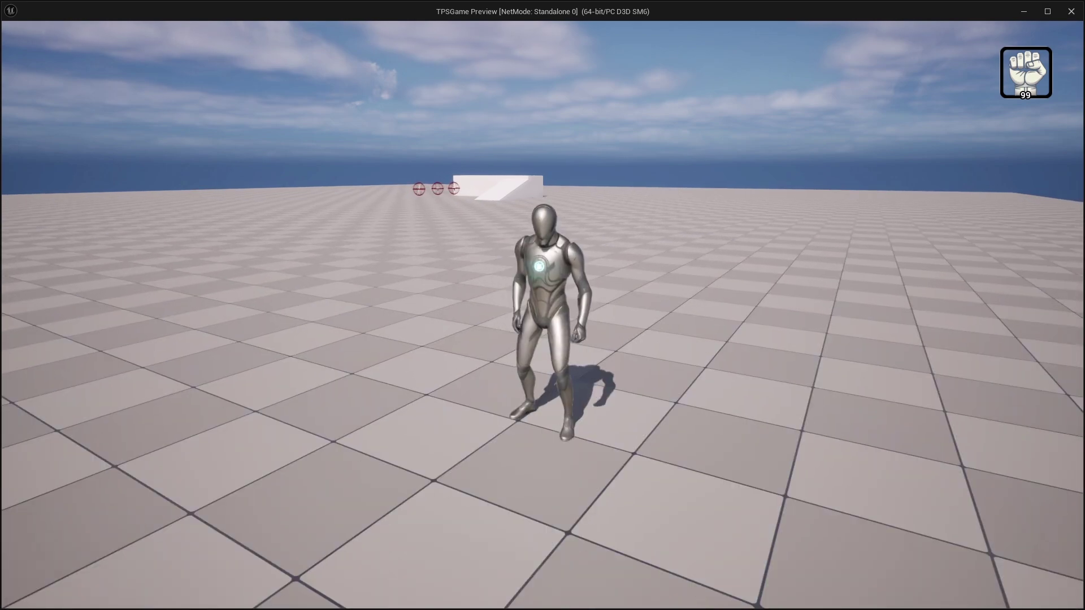
Step: Run the character back towards the sword, rifle and pistol pickups to examine their rotation and collision spheres, and end the preview
key("w")
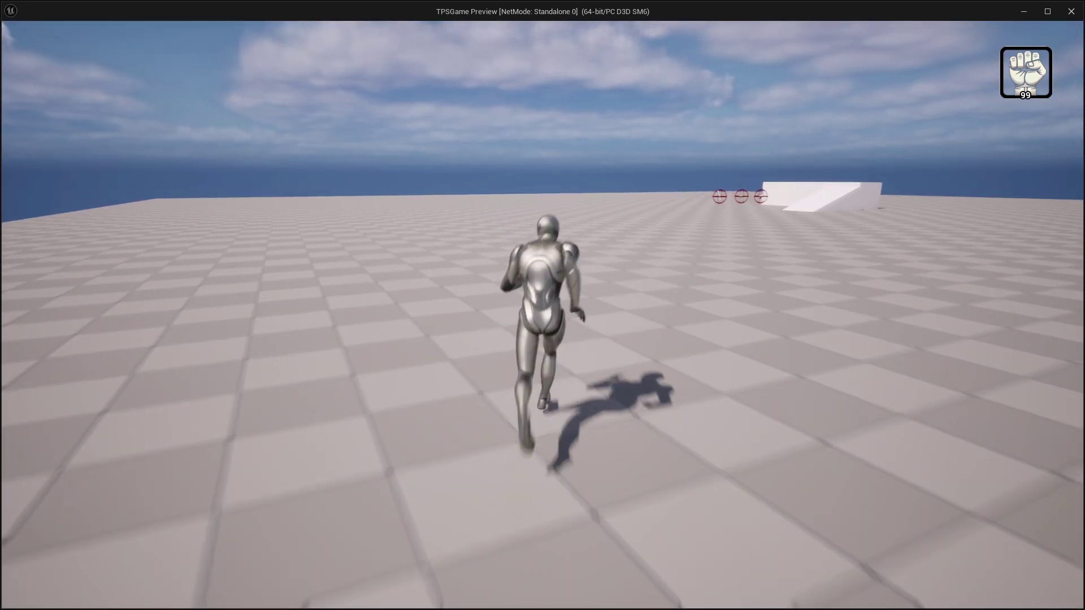
key("w")
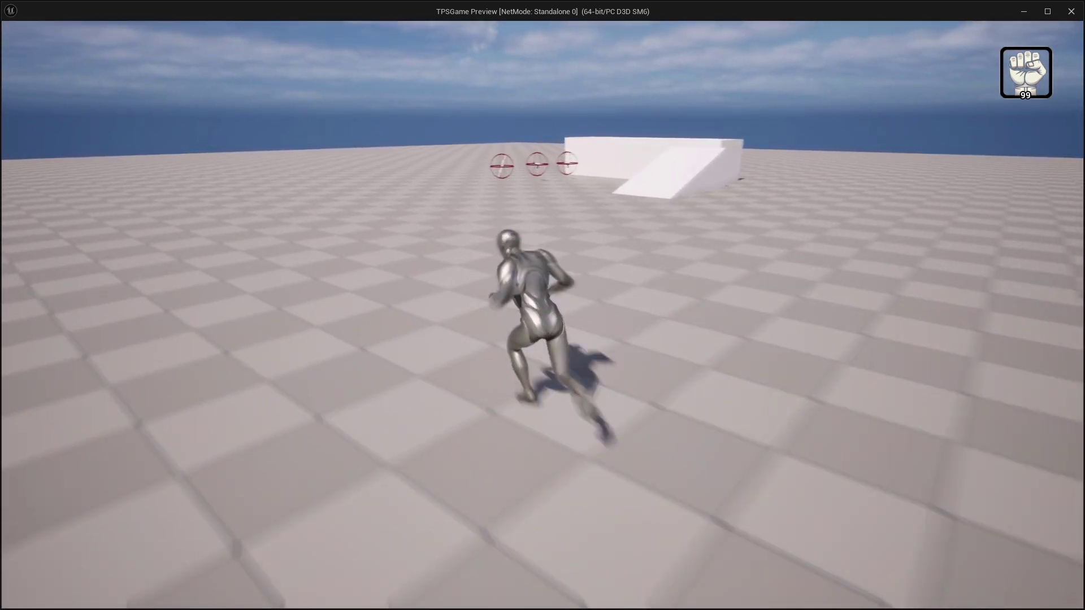
key("w")
key("a")
key("d")
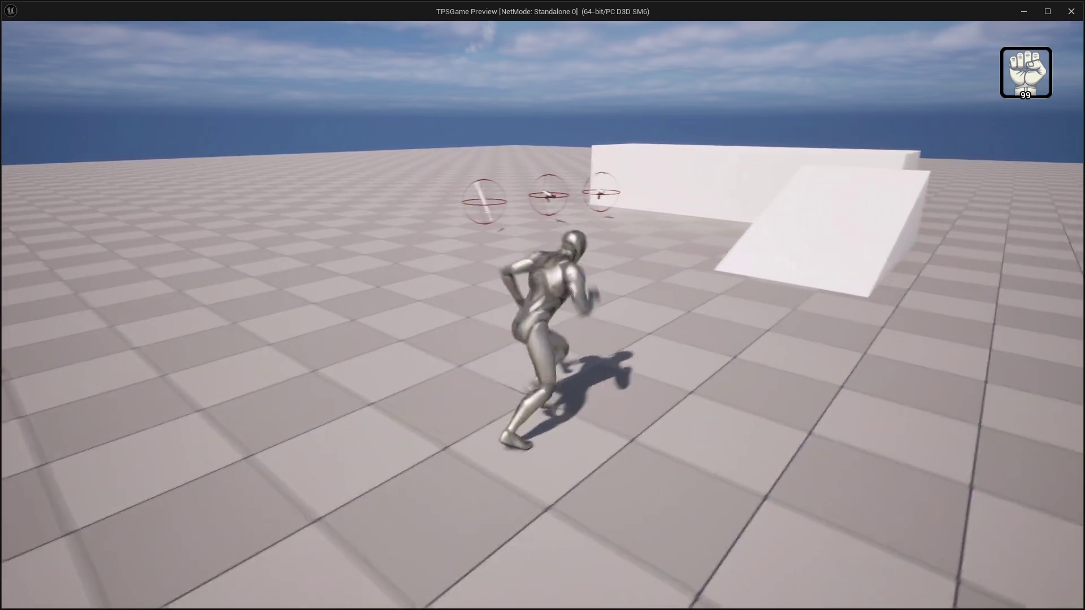
key("a")
key("w")
key("Escape")
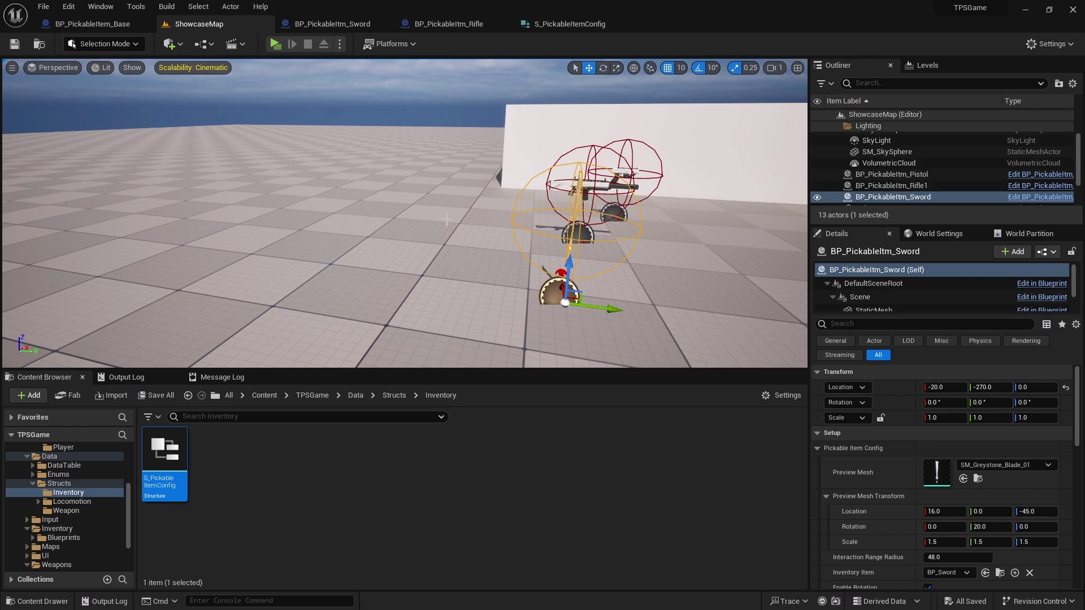
Step: Enable Hidden in Game on the Sphere component of BP_PickableItem_Base, compile the blueprint and save it
right_click_drag(618, 224, 473, 233)
key("d")
key("w")
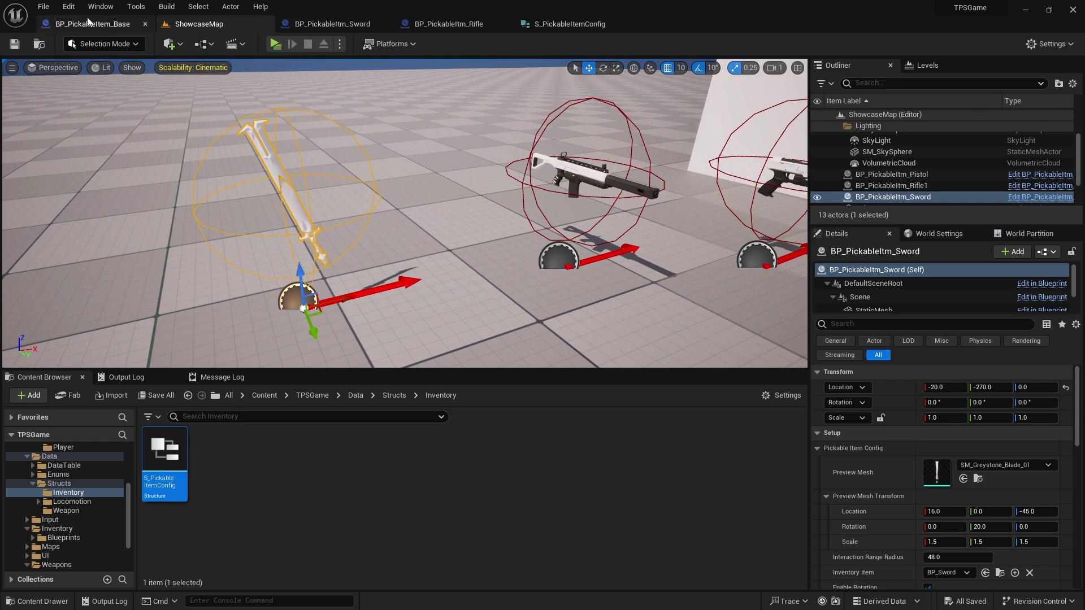
left_click(103, 24)
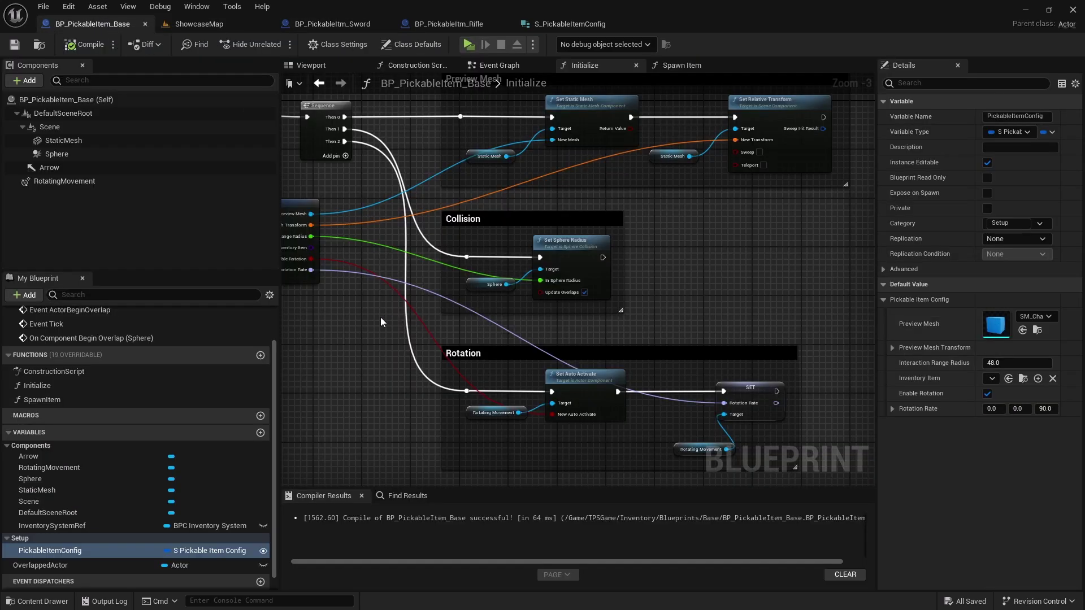
left_click(103, 102)
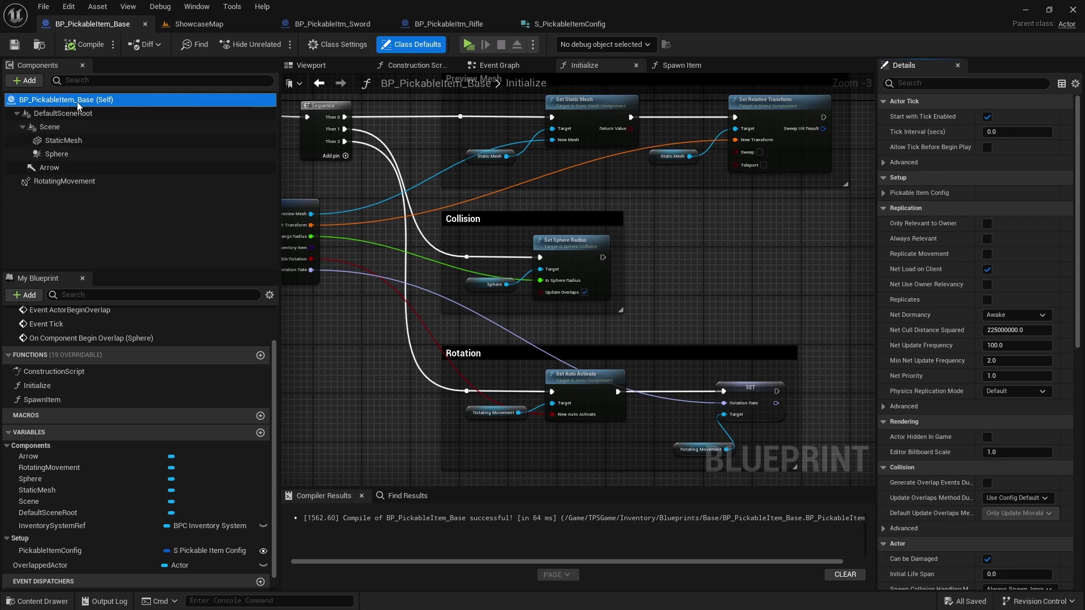
left_click(67, 154)
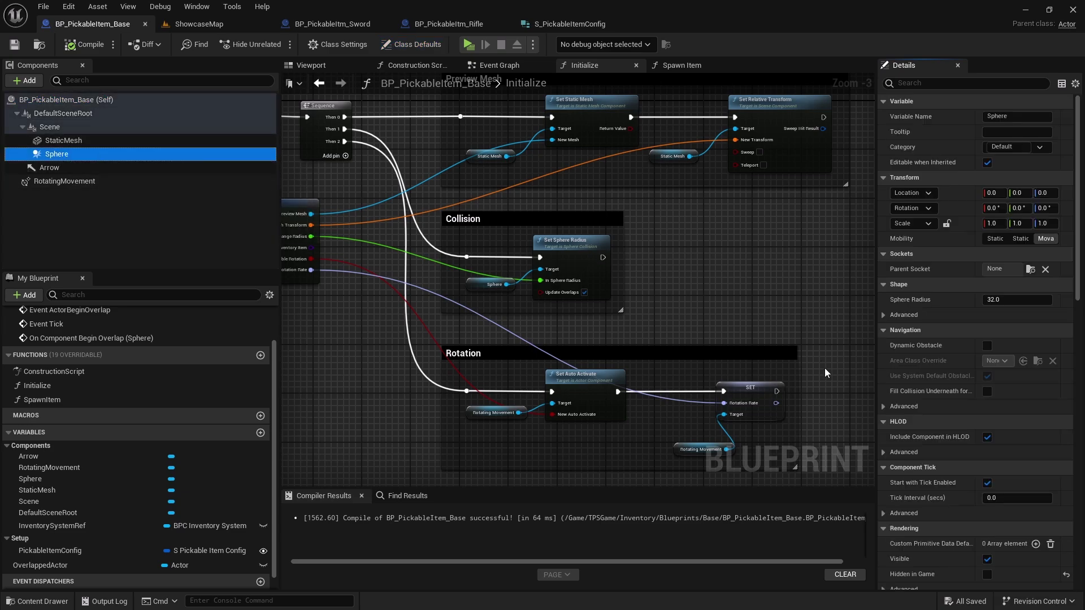
scroll(959, 372, "down", 5)
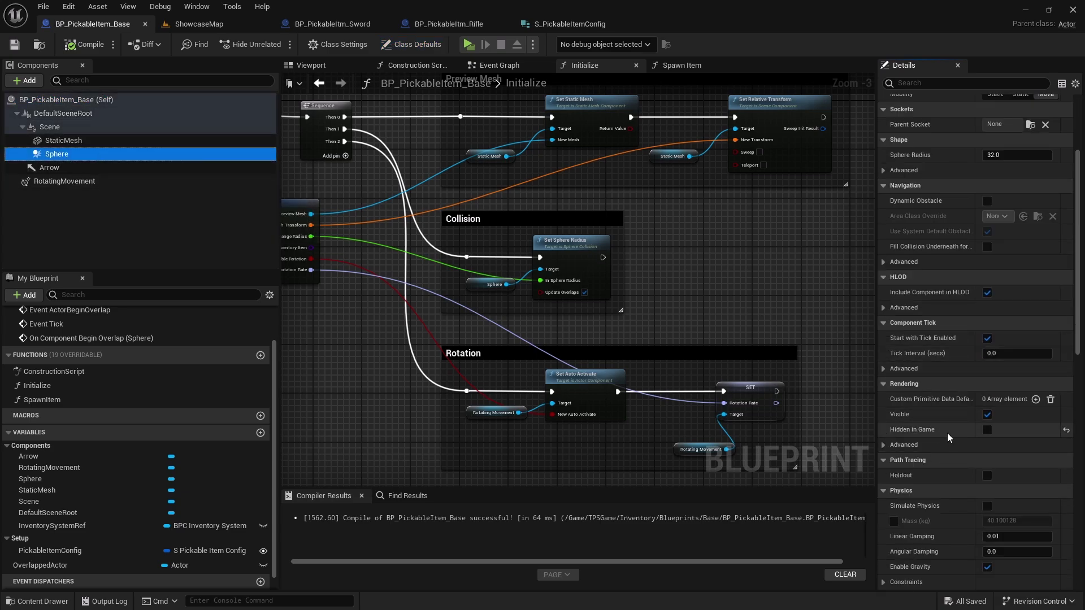
left_click(987, 430)
left_click(85, 44)
left_click(15, 44)
Step: Play the game preview and run around to check the visibility of the pickups' collision spheres, and end the preview
left_click(469, 44)
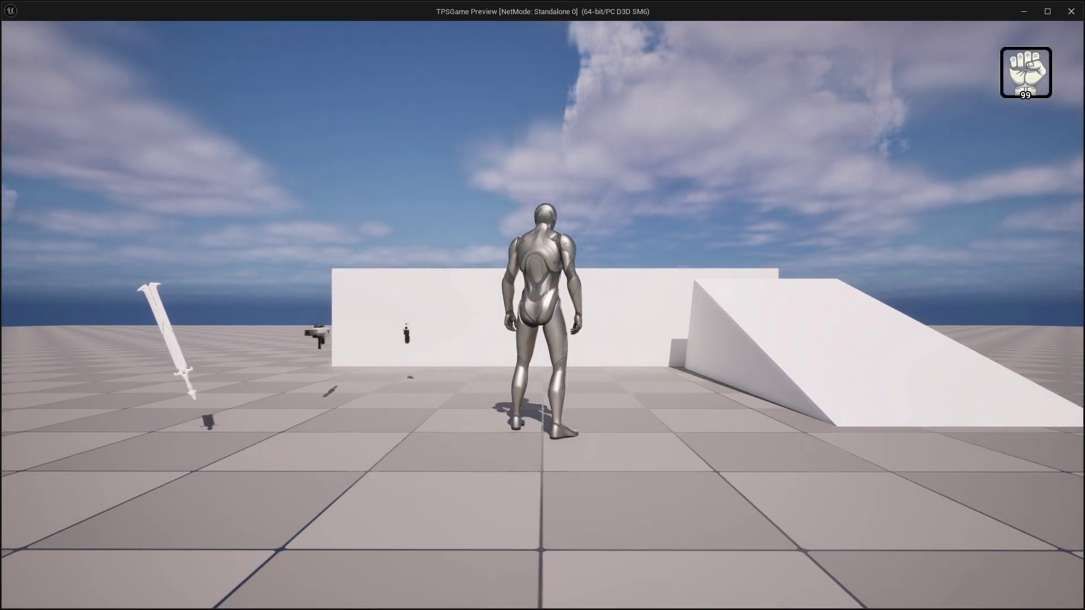
key("a")
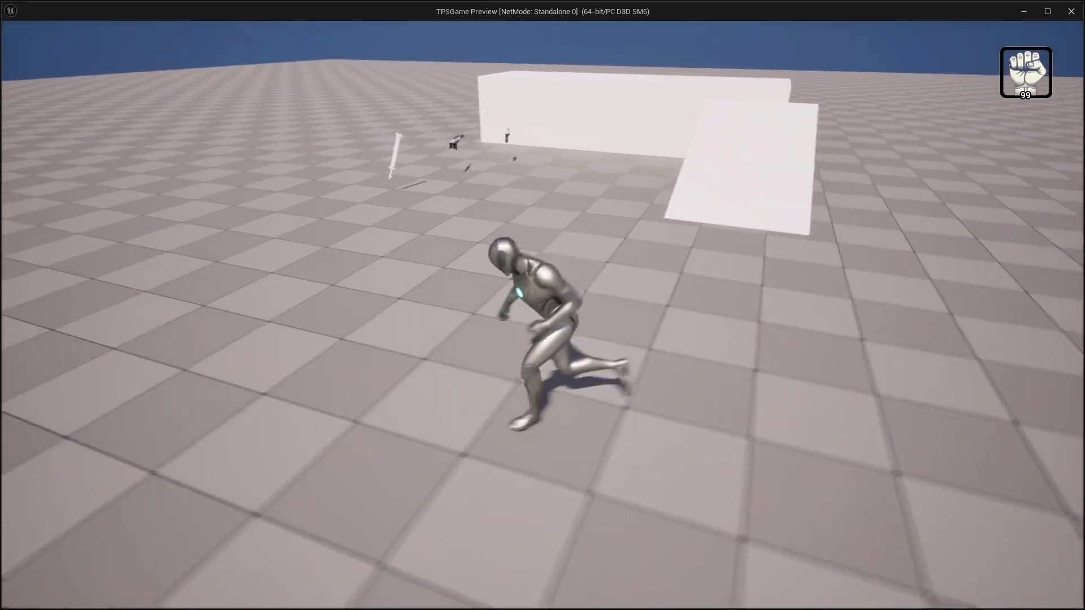
key("w")
key("d")
key("s")
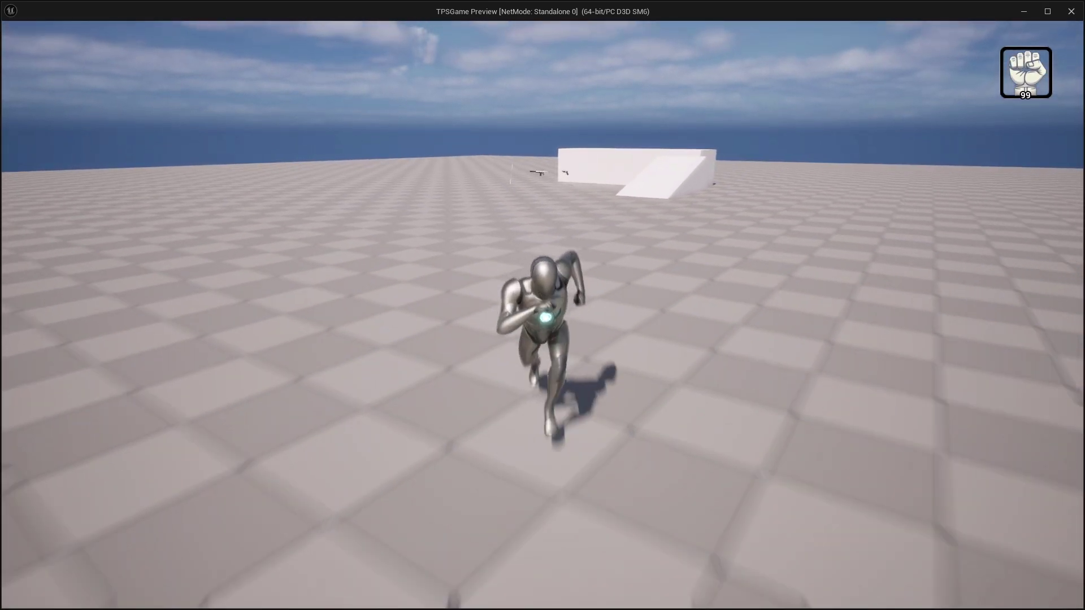
key("d")
key("w")
key("a")
key("Escape")
right_click_drag(370, 304, 395, 251)
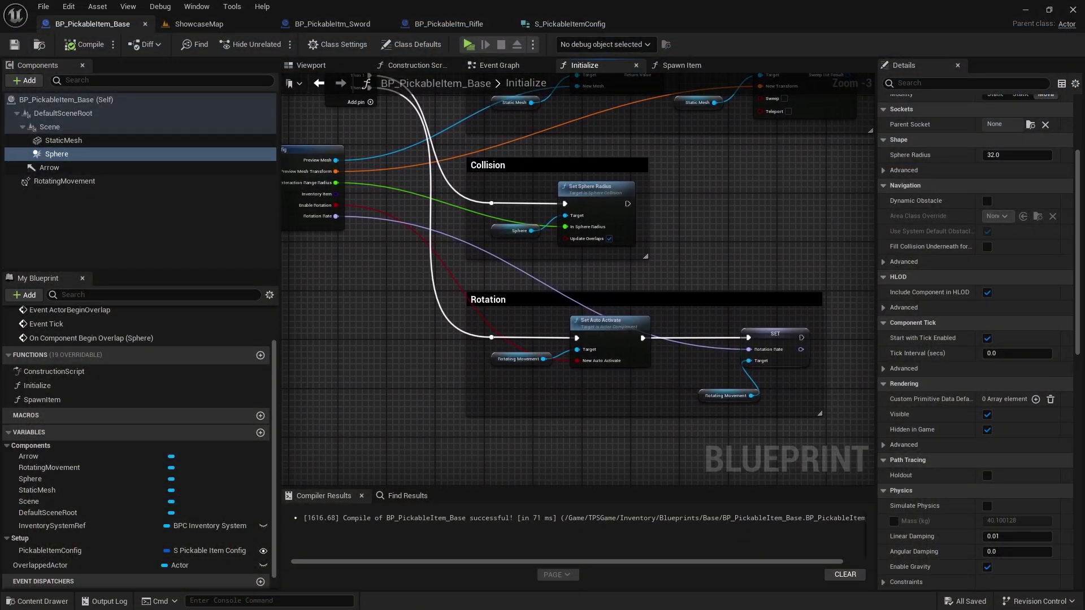
Step: Return to ShowcaseMap, create a folder named Materials inside the TPSGame content folder and open it
left_click(201, 25)
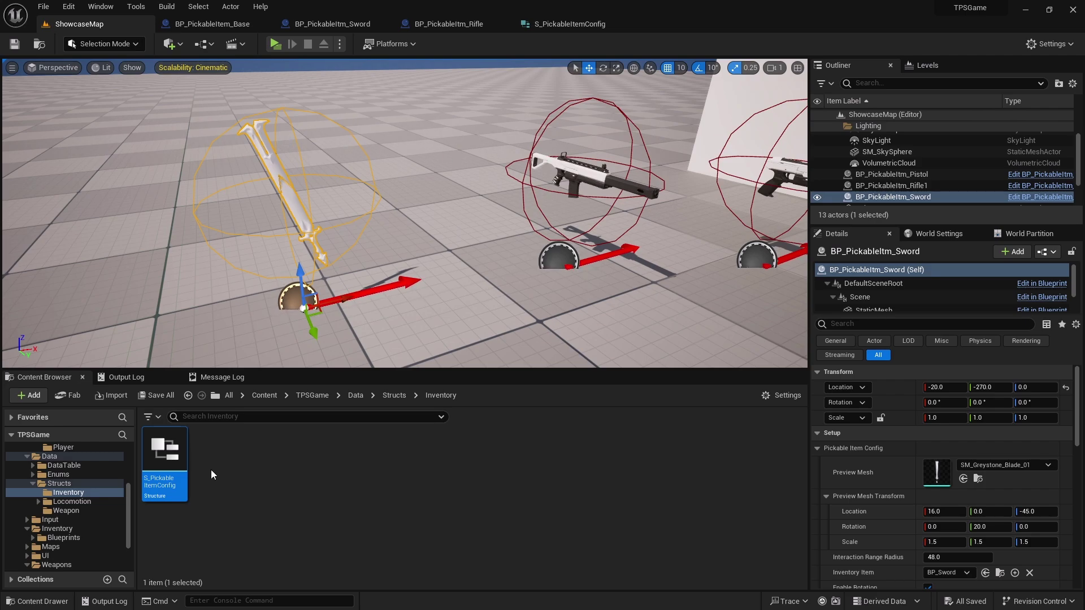
left_click_drag(127, 509, 127, 476)
scroll(121, 504, "down", 5)
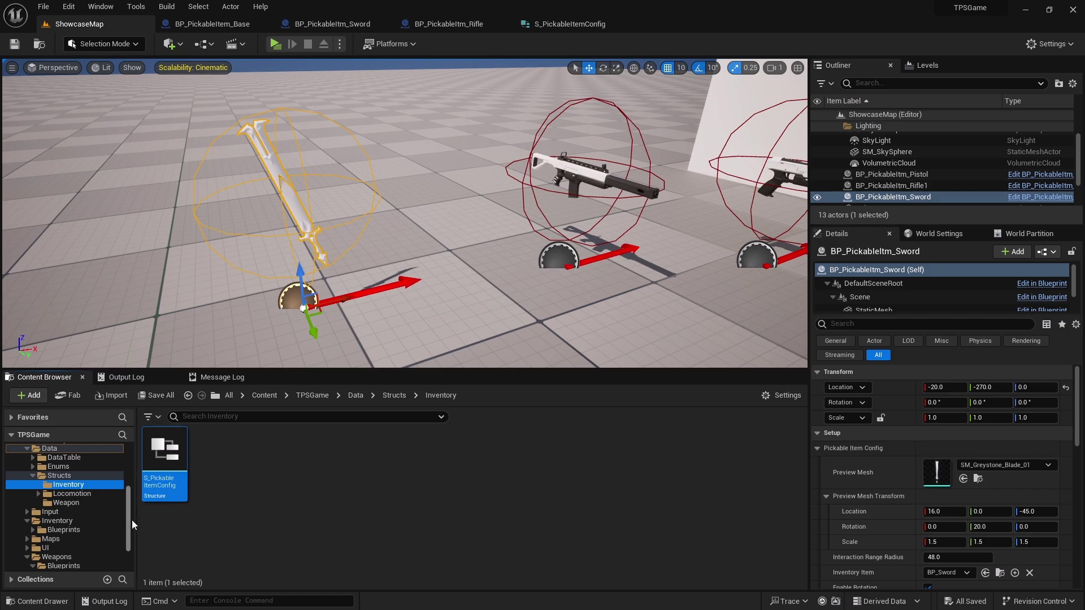
left_click_drag(129, 523, 129, 531)
scroll(103, 516, "up", 3)
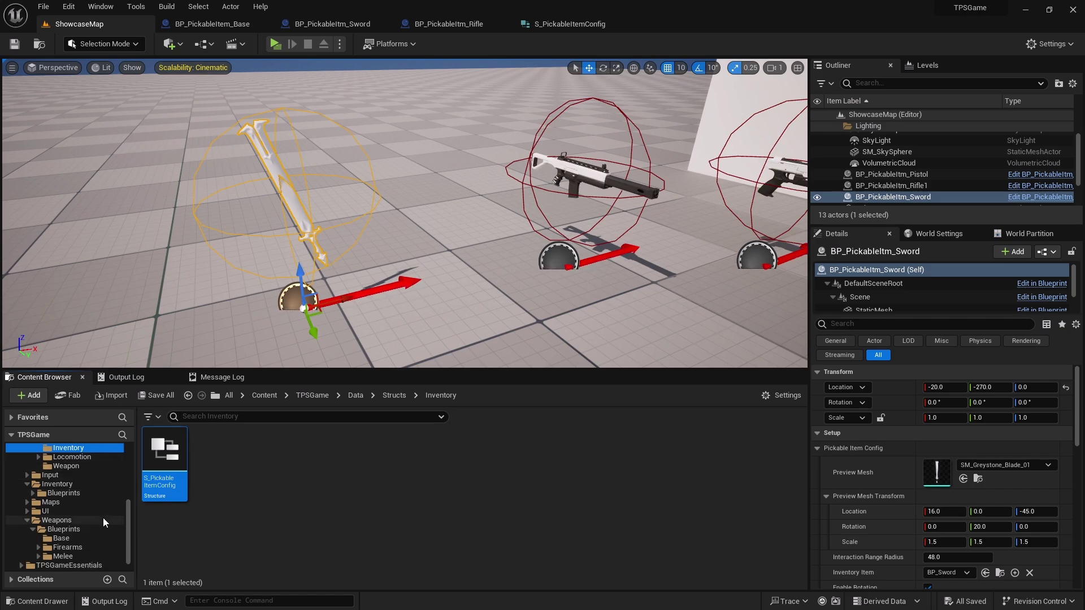
scroll(84, 526, "up", 2)
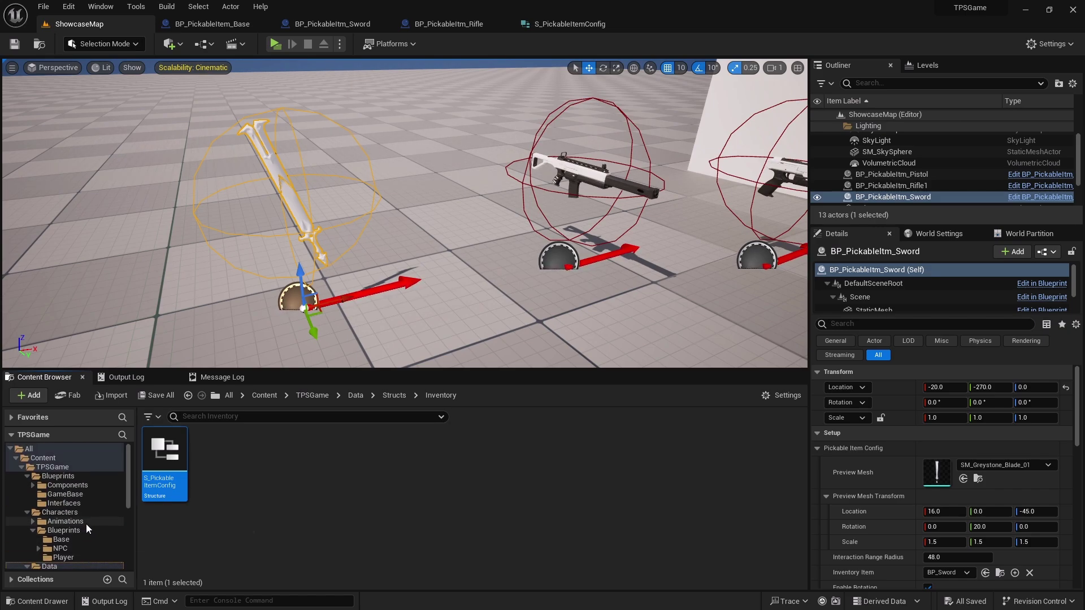
left_click(52, 467)
right_click(469, 531)
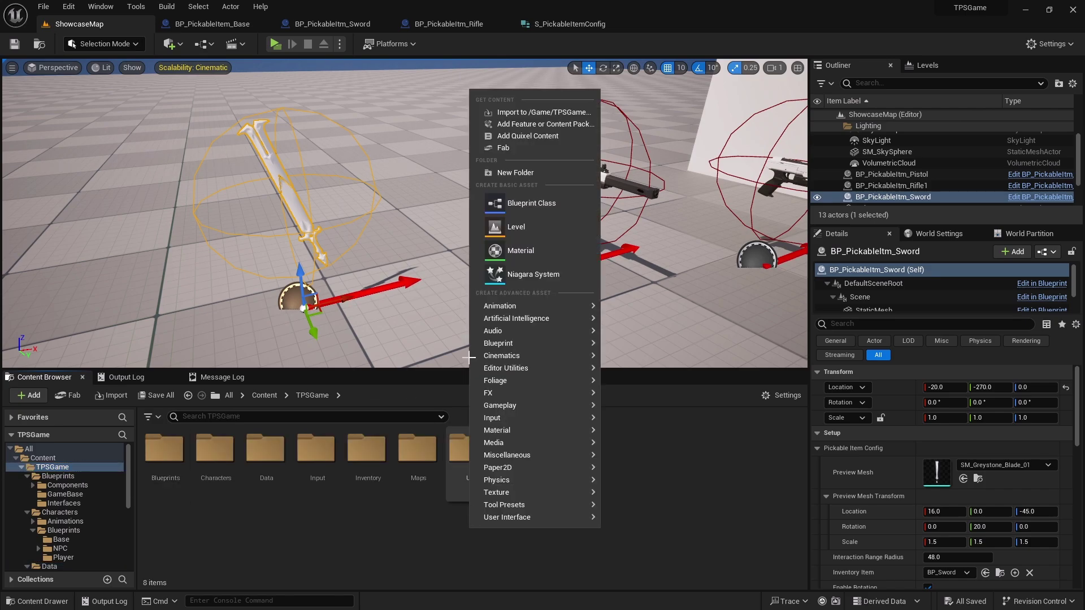
left_click(493, 172)
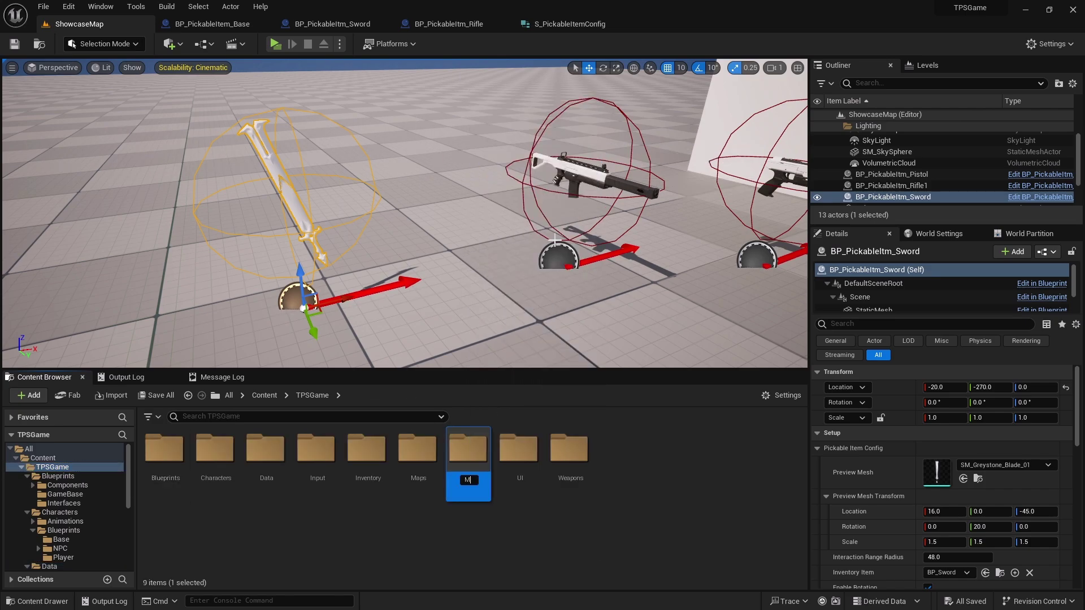
key("Return")
key("Return")
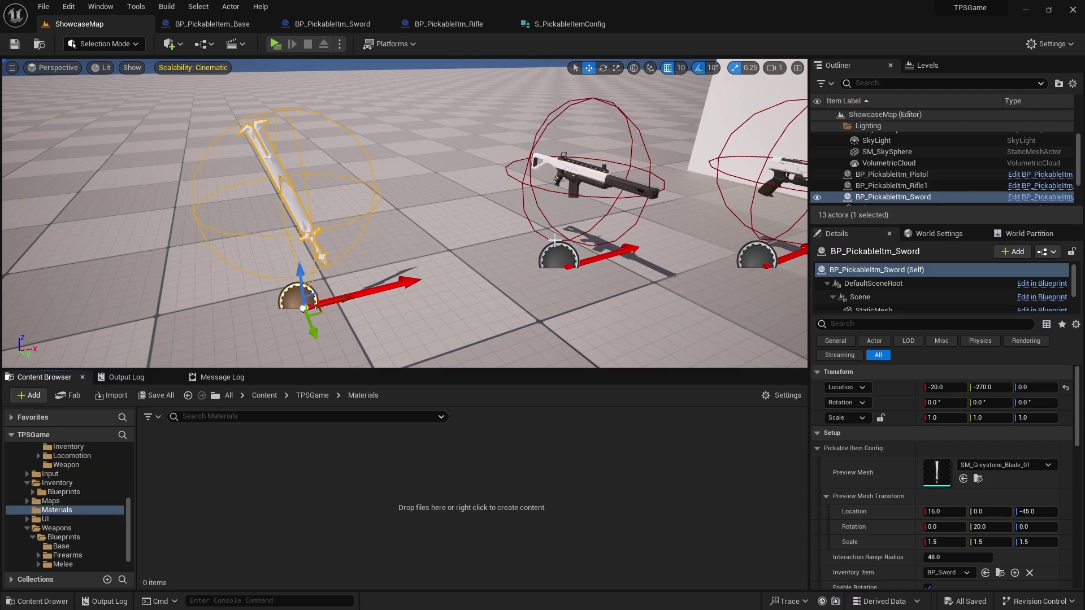
Step: Create a subfolder named Inventory inside the Materials folder and open it
right_click(400, 542)
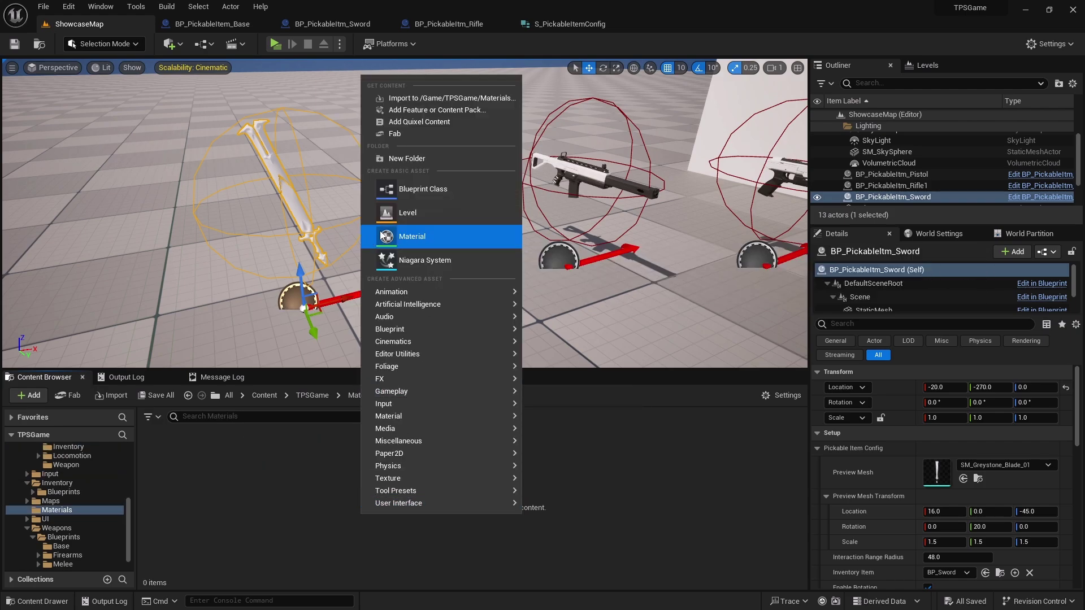
left_click(420, 157)
key("BackSpace")
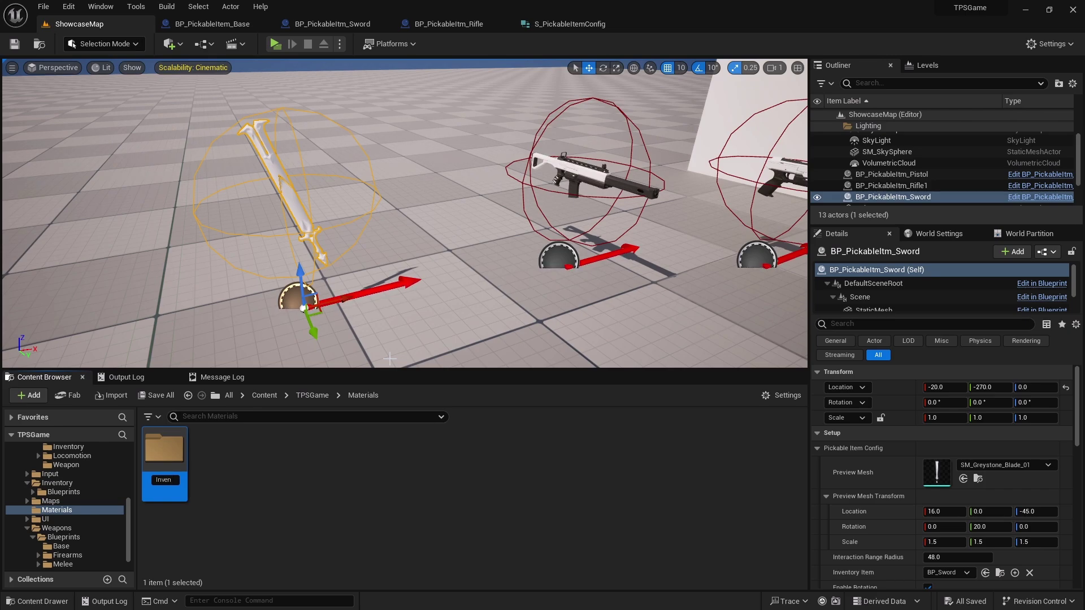
type("Inventory")
key("Return")
key("Return")
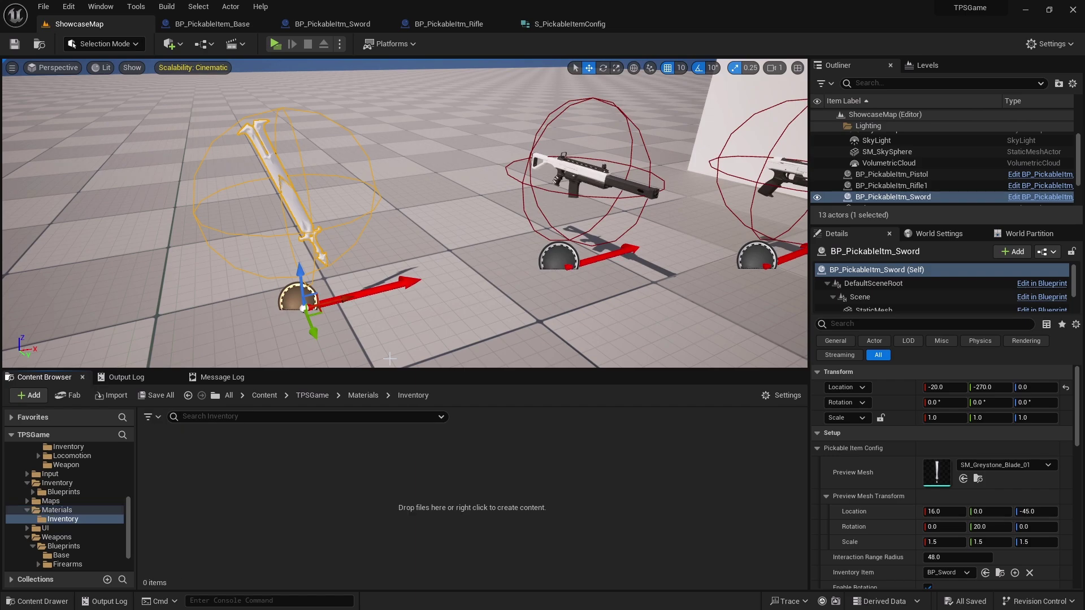
Step: Create a material named M_PickableItemRing in the Materials/Inventory folder and open it for editing
right_click(369, 495)
left_click(429, 212)
type("M_")
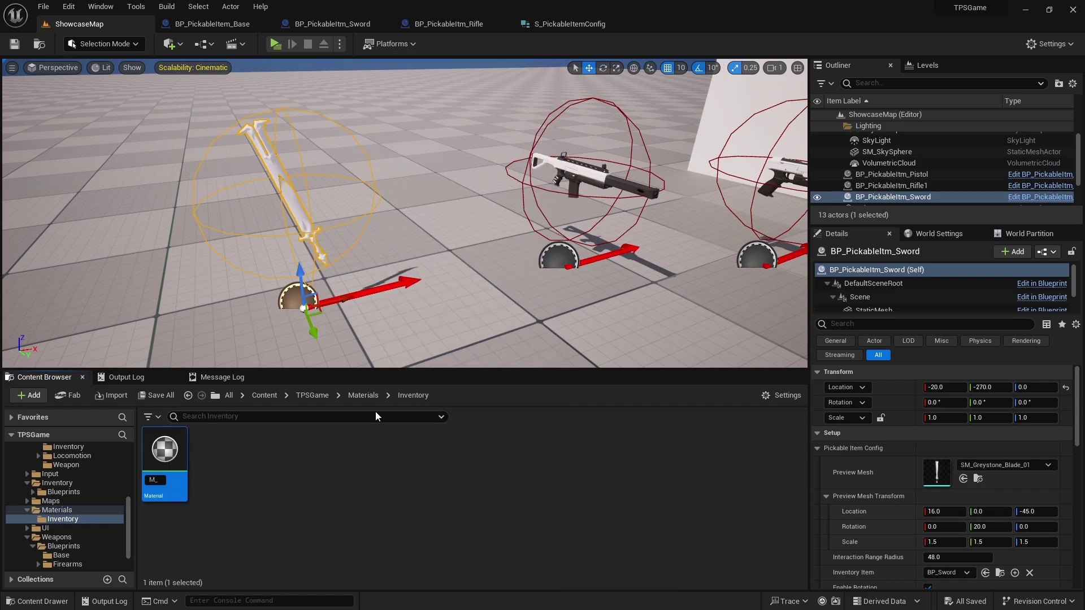
type("Picka")
type("bleItemRing")
key("Return")
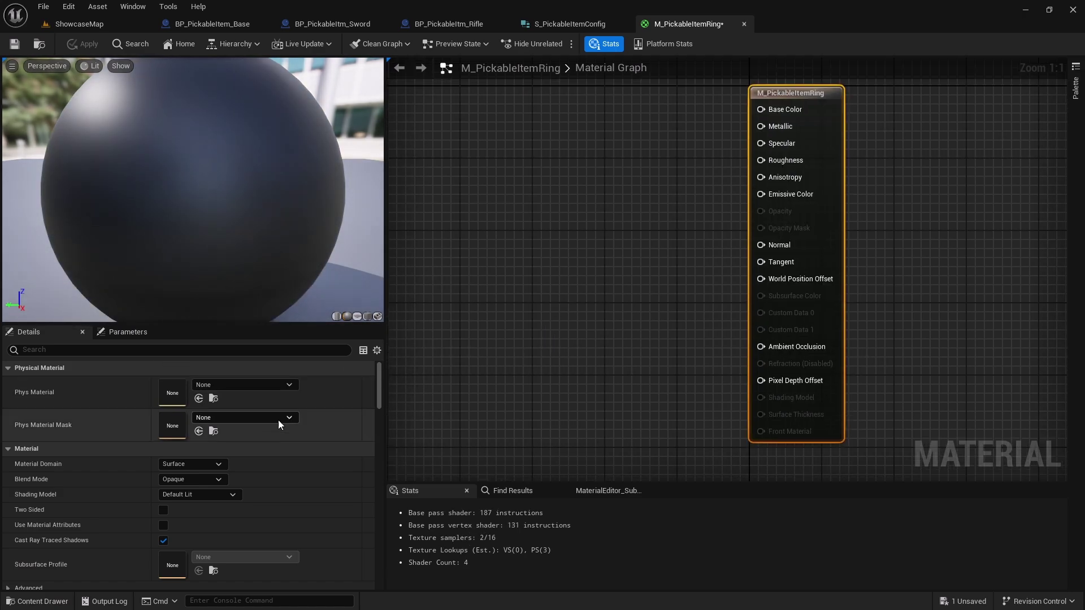
Step: Set the Blend Mode of M_PickableItemRing to Translucent and its Shading Model to Unlit
left_click(212, 479)
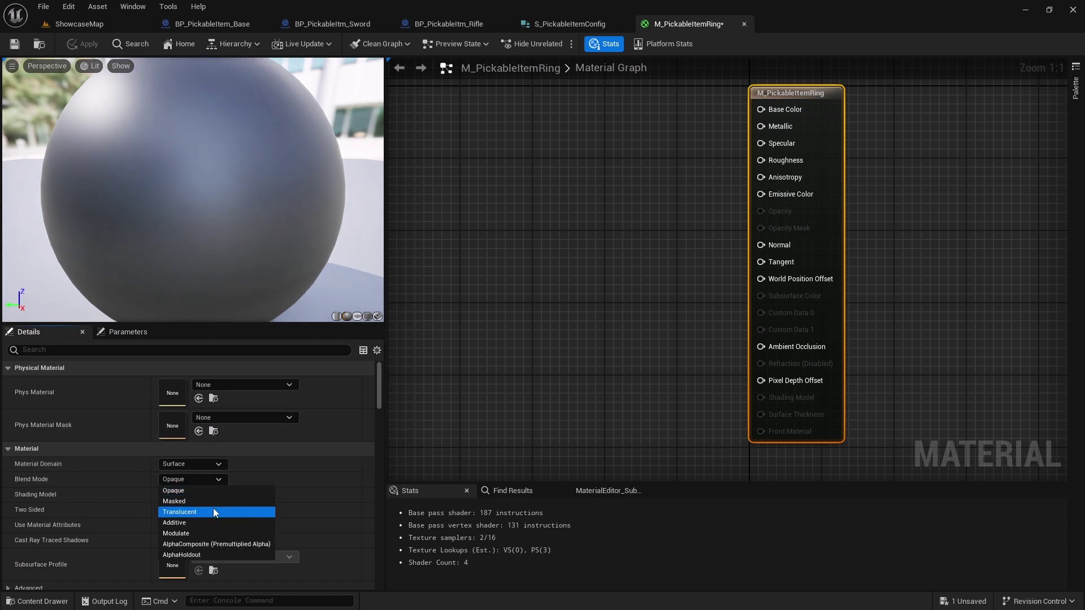
left_click(213, 511)
left_click(203, 492)
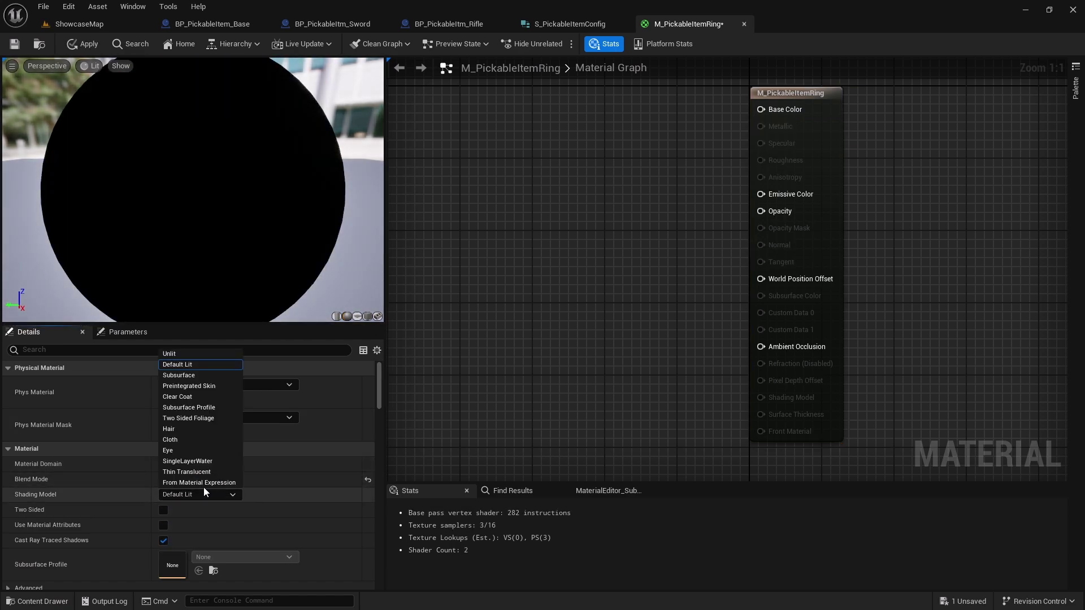
left_click(188, 356)
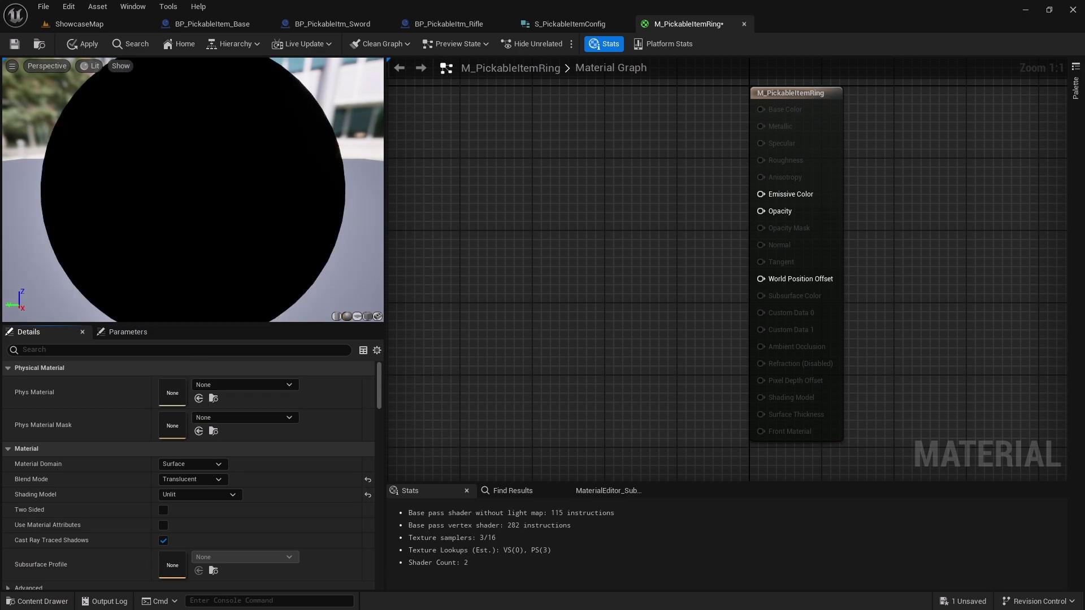
scroll(93, 519, "down", 2)
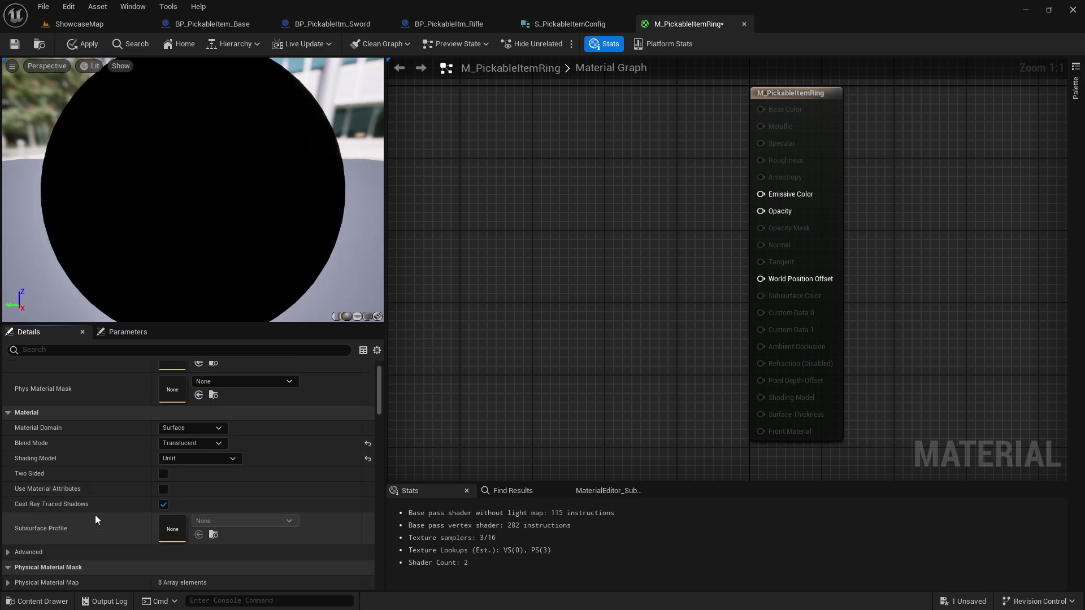
scroll(95, 513, "down", 3)
scroll(95, 513, "up", 5)
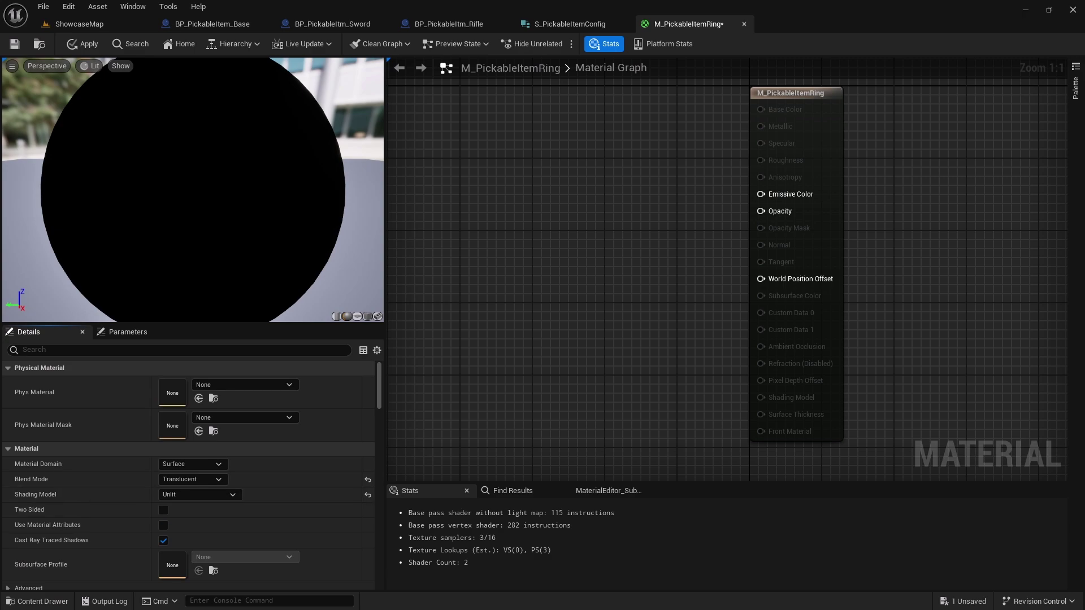
Step: Add a Constant 3Vector node to the material graph and convert it to a parameter named RingColor
right_click_drag(513, 220, 497, 145)
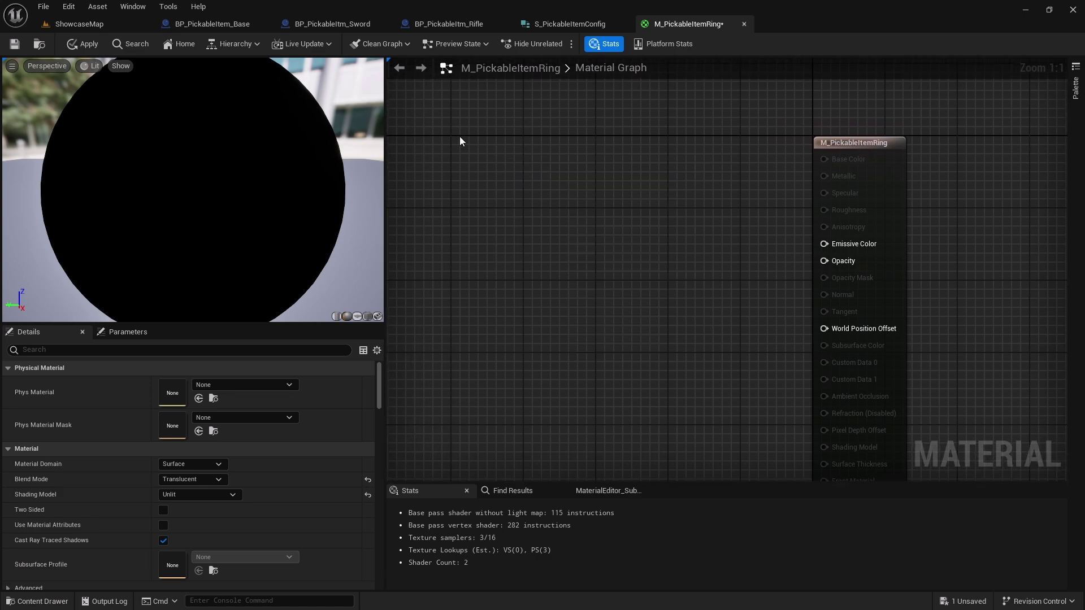
left_click(477, 159)
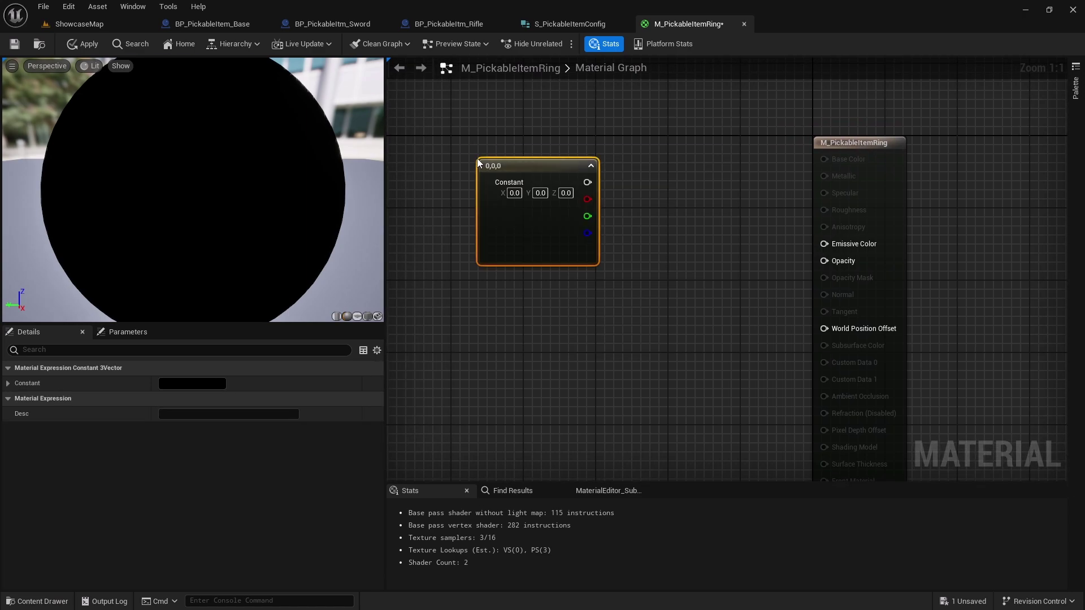
right_click(521, 162)
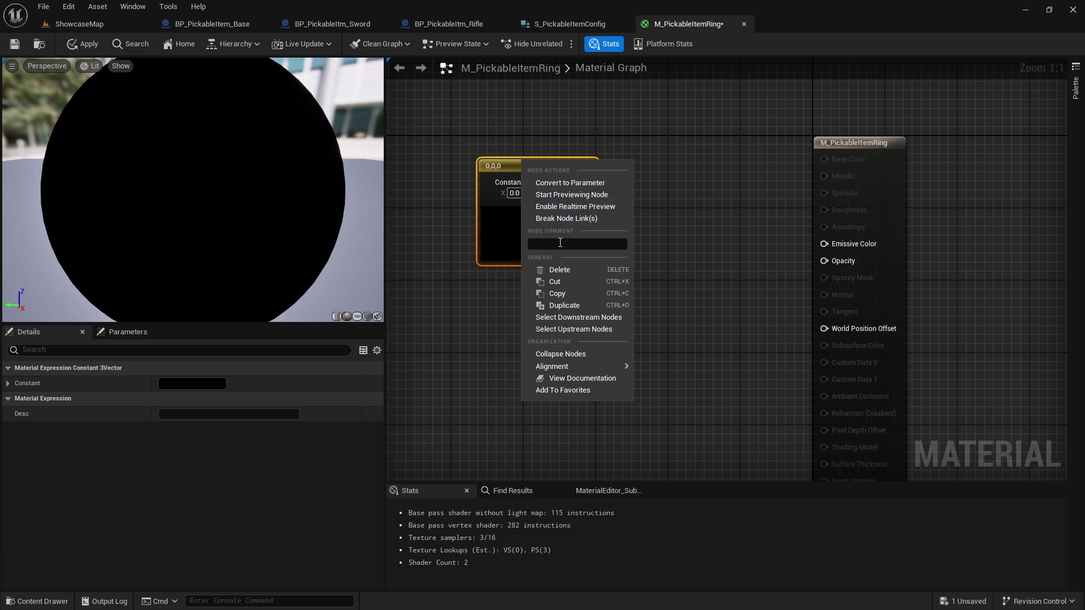
left_click(585, 185)
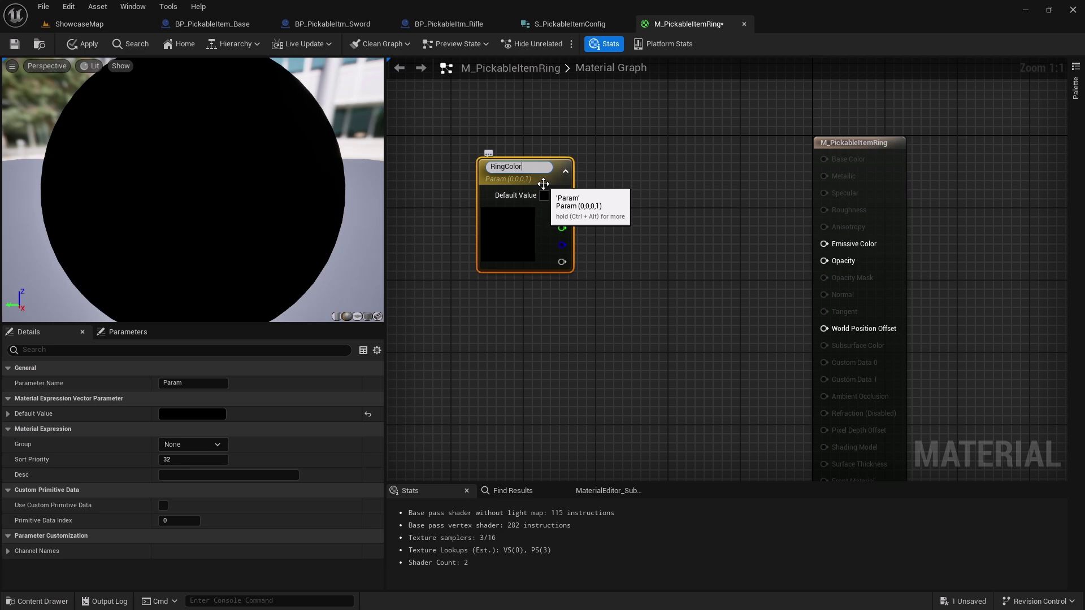
key("Return")
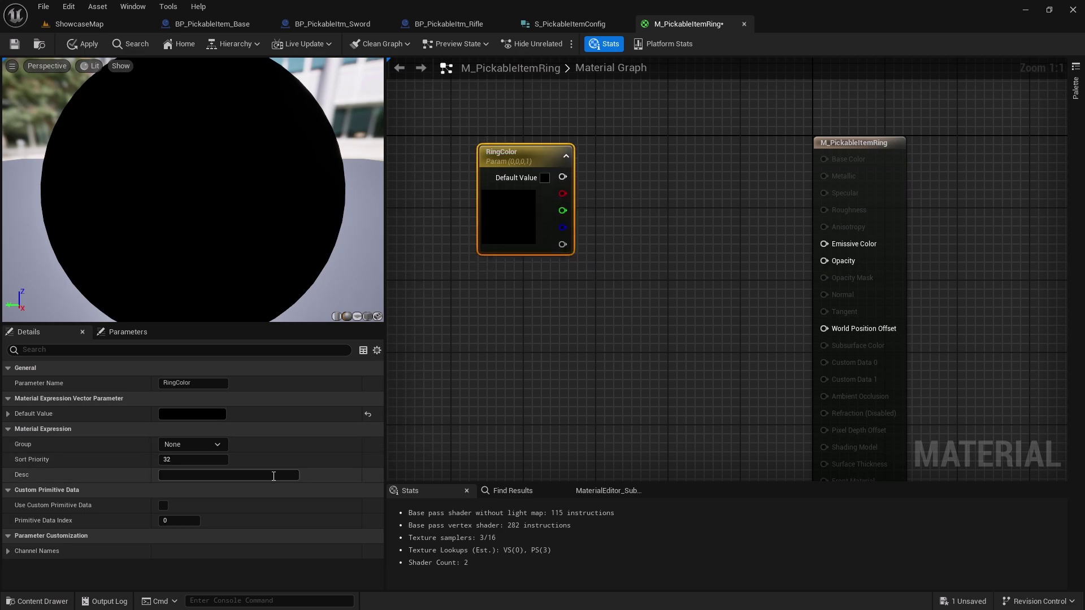
Step: Set the RingColor parameter's default value to a light cyan of about (0.244, 0.761, 0.818)
left_click(192, 413)
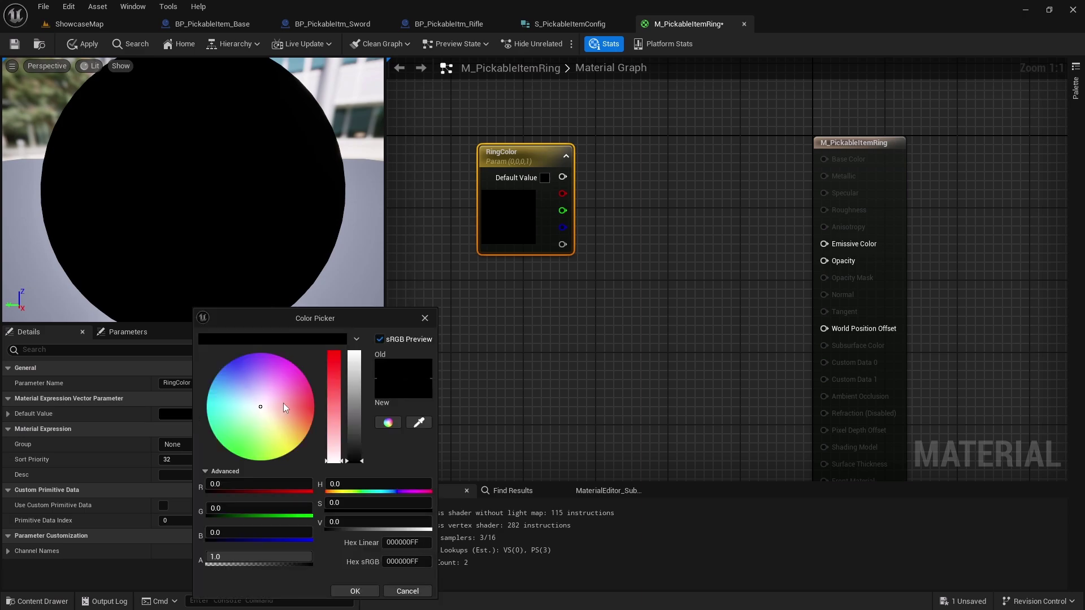
left_click_drag(257, 407, 223, 406)
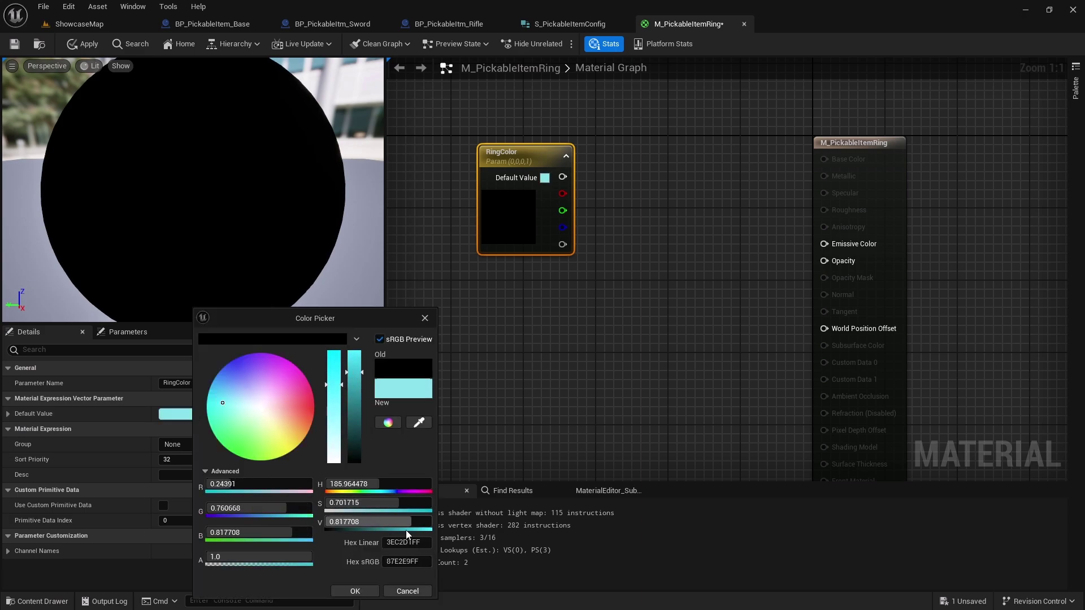
left_click(356, 591)
right_click_drag(541, 299, 465, 318)
right_click_drag(477, 260, 537, 259)
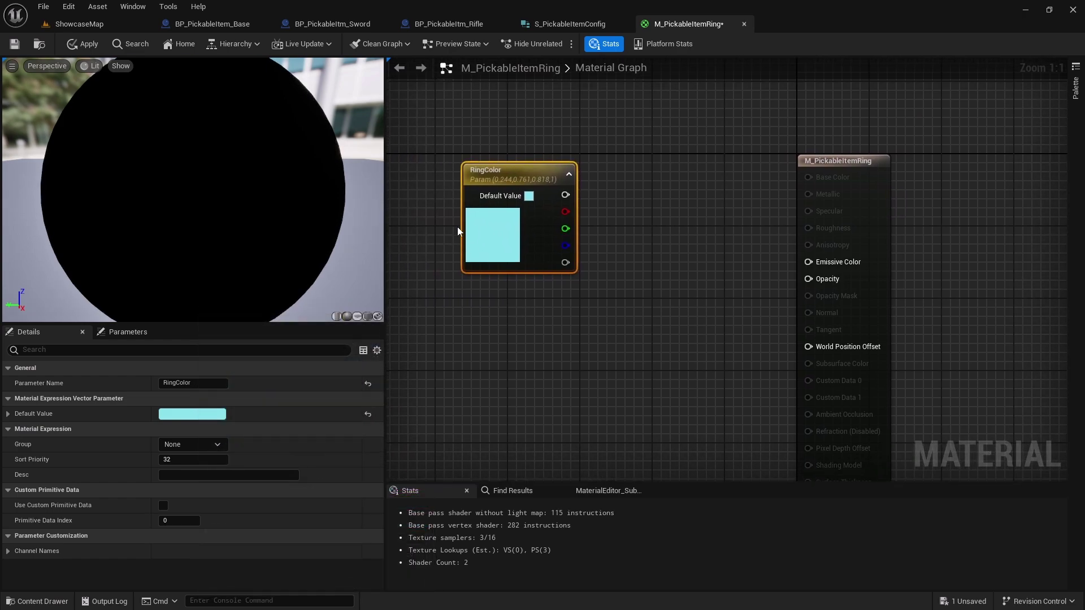
right_click_drag(570, 303, 609, 296)
left_click_drag(587, 225, 505, 224)
left_click_drag(524, 188, 603, 249)
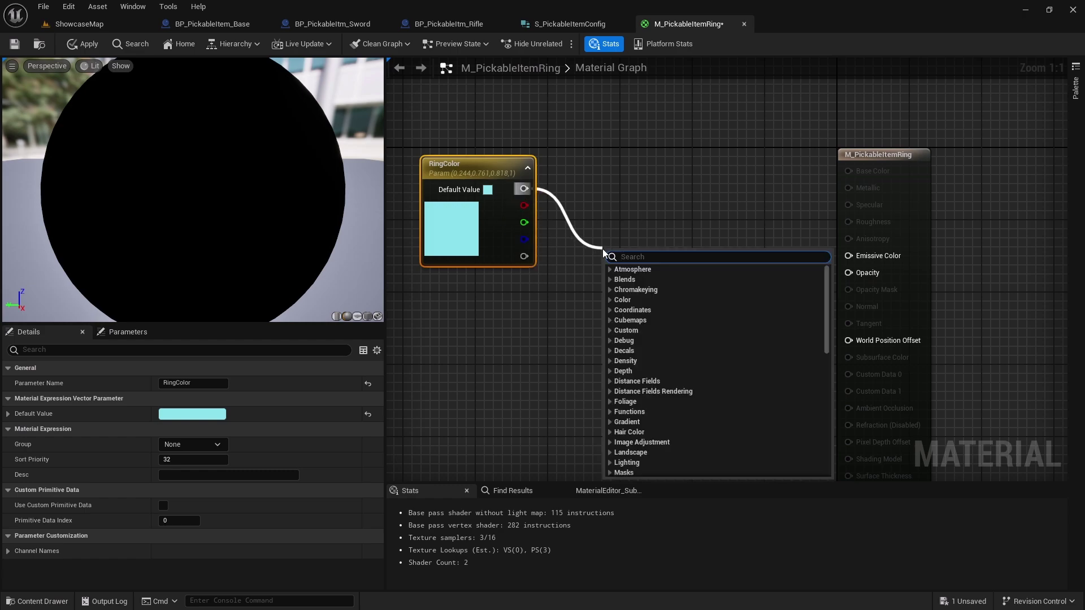
left_click(670, 206)
Step: Add a scalar Constant node above RingColor and convert it to a parameter named GlowIntensity
right_click_drag(530, 218, 542, 320)
key("1")
left_click(463, 169)
left_click_drag(481, 175, 450, 174)
right_click(460, 177)
left_click(530, 208)
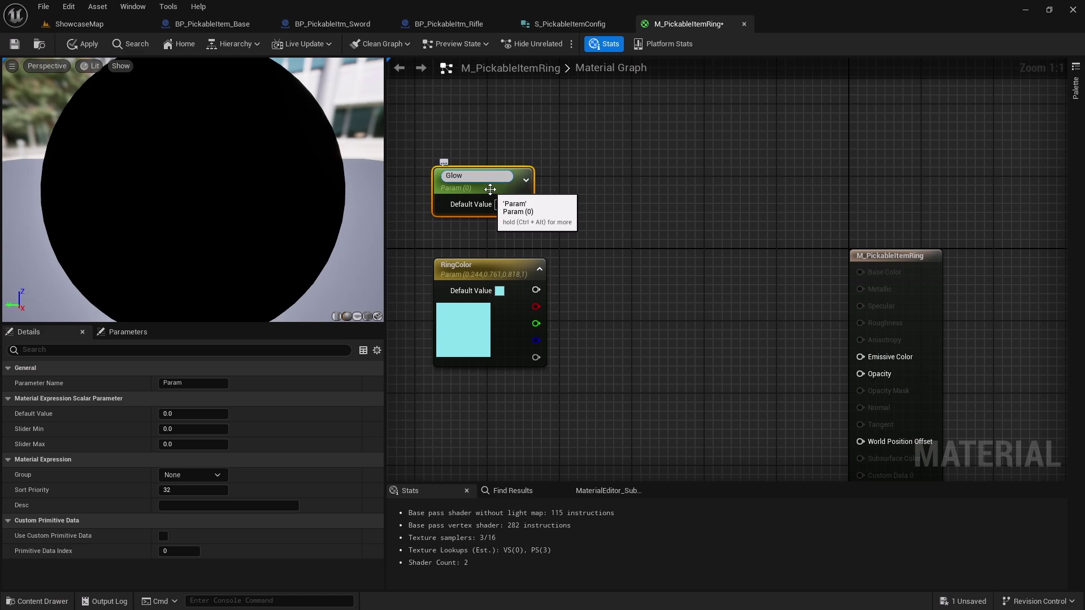
type("GlowIntensity")
key("Return")
Step: Add a Multiply node with GlowIntensity feeding input A and RingColor feeding input B
left_click_drag(495, 175, 581, 234)
type("*")
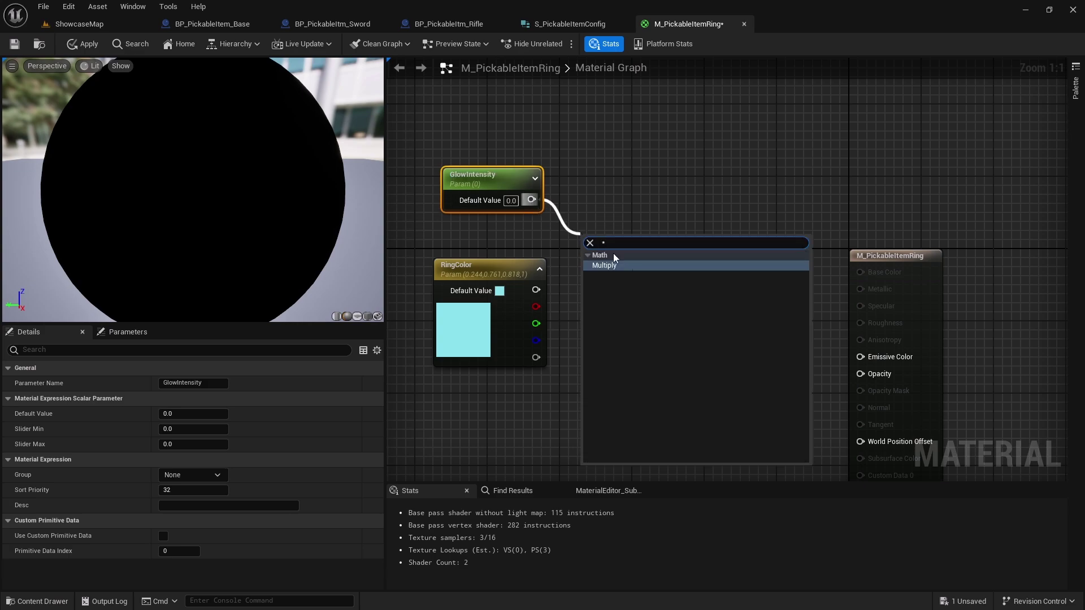
left_click(616, 266)
left_click_drag(535, 290, 605, 272)
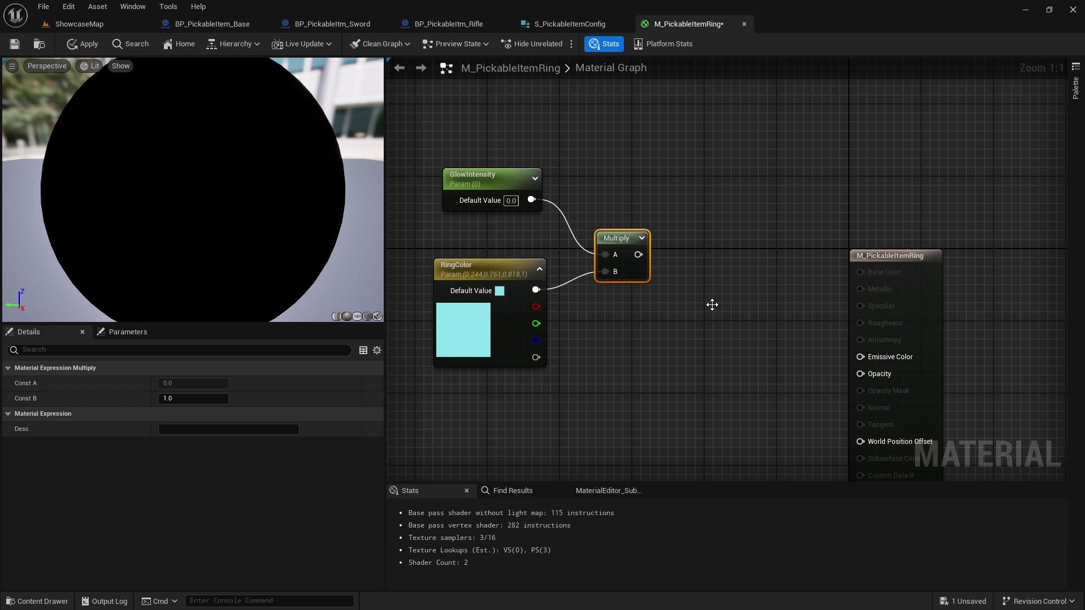
Step: Connect the Multiply output to the material's Emissive Color and save the material
right_click_drag(695, 305, 666, 296)
left_click_drag(540, 245, 814, 227)
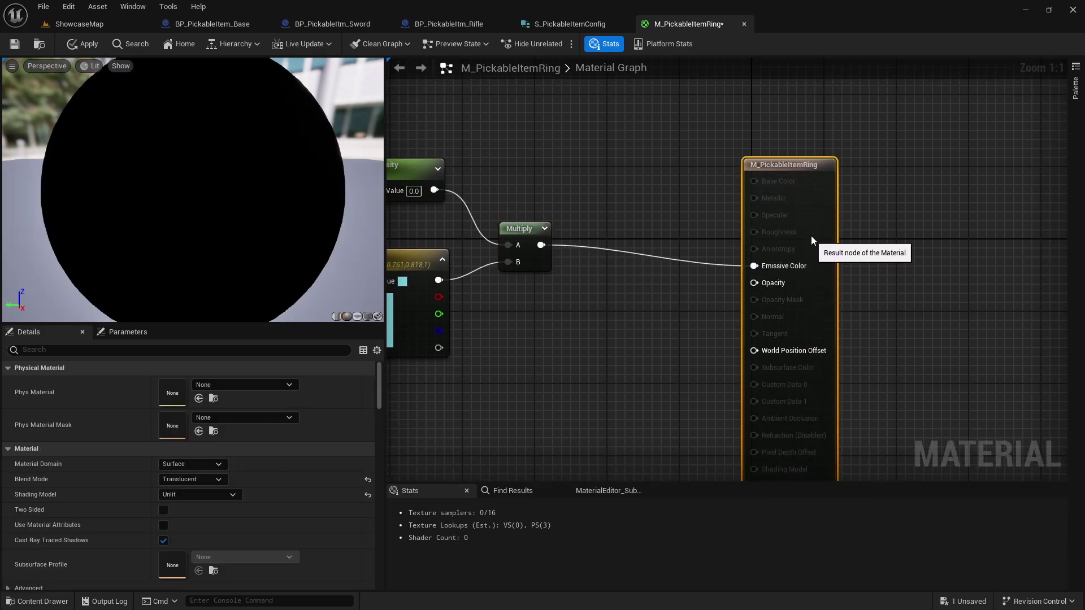
left_click(14, 44)
Step: Set the GlowIntensity default value to 50, apply the material and inspect the glow in the preview
right_click_drag(504, 337, 630, 332)
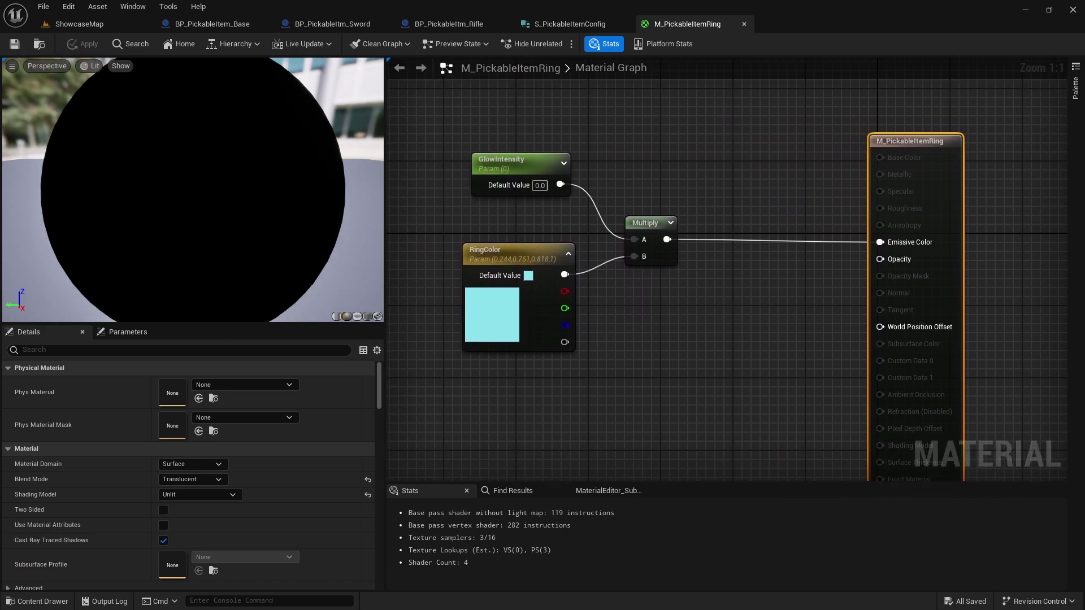
left_click(517, 160)
left_click(540, 185)
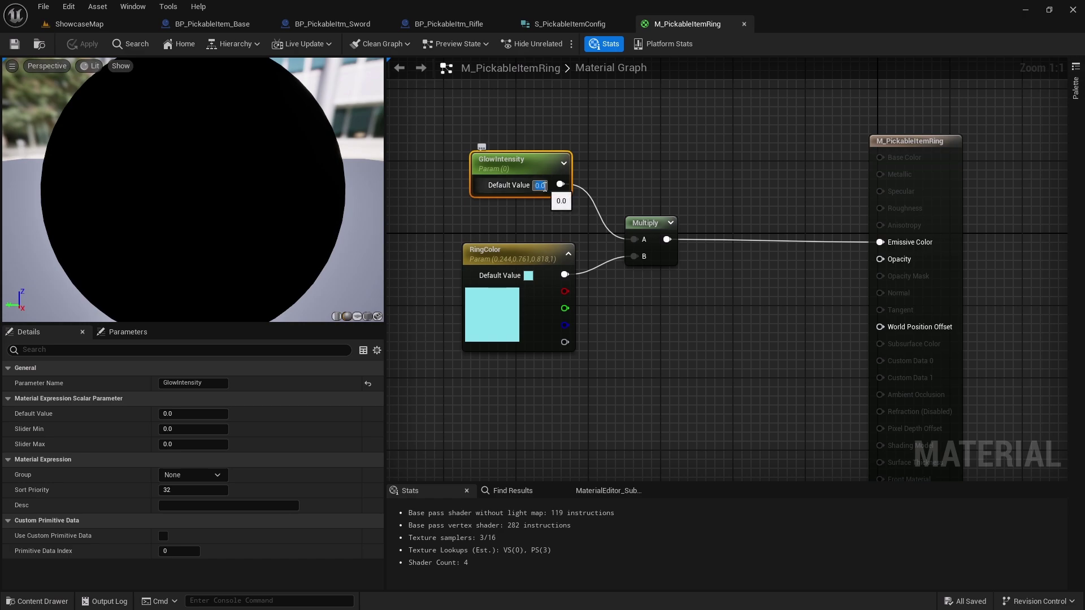
type("50")
key("Return")
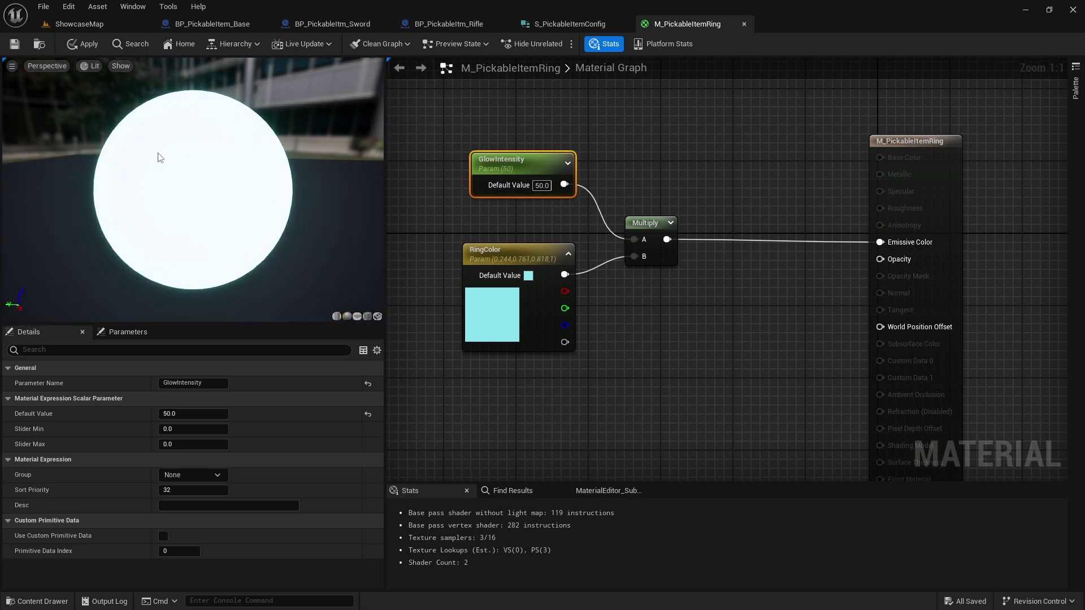
left_click(82, 44)
right_click_drag(674, 313, 651, 282)
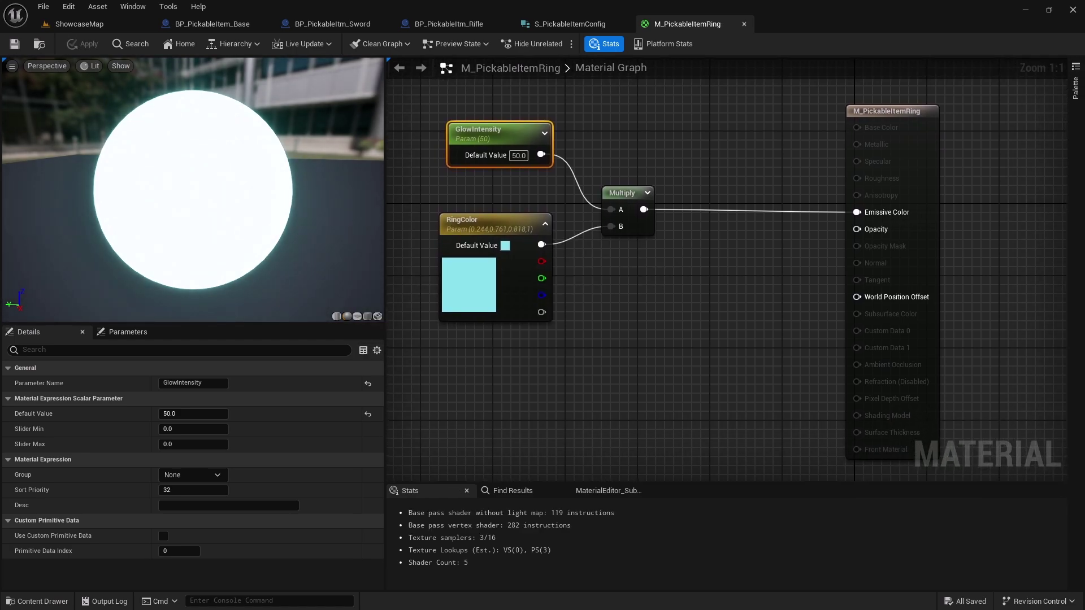
left_click_drag(164, 158, 215, 161)
left_click_drag(247, 189, 281, 197)
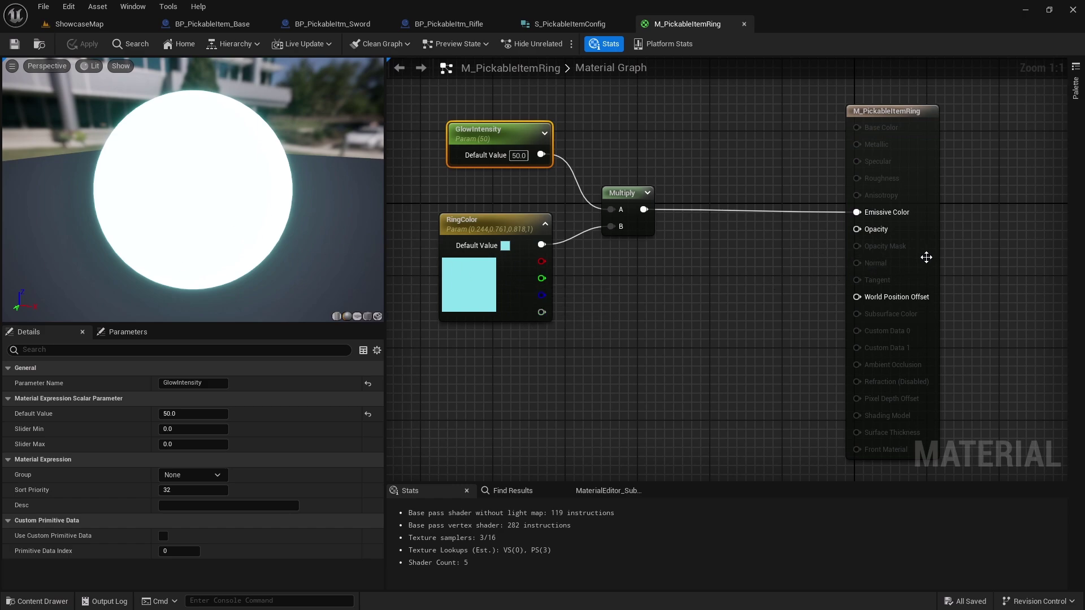
Step: Add a RadialGradientExponential node to the graph below the RingColor parameter
left_click_drag(925, 256, 941, 259)
right_click_drag(651, 266, 774, 266)
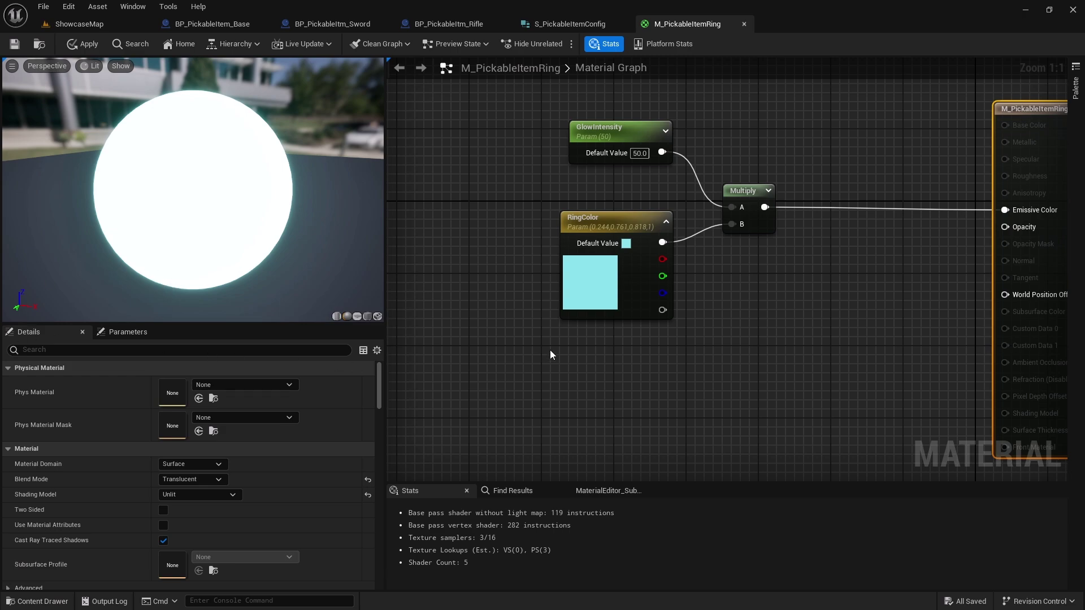
right_click_drag(611, 308, 615, 195)
right_click(542, 297)
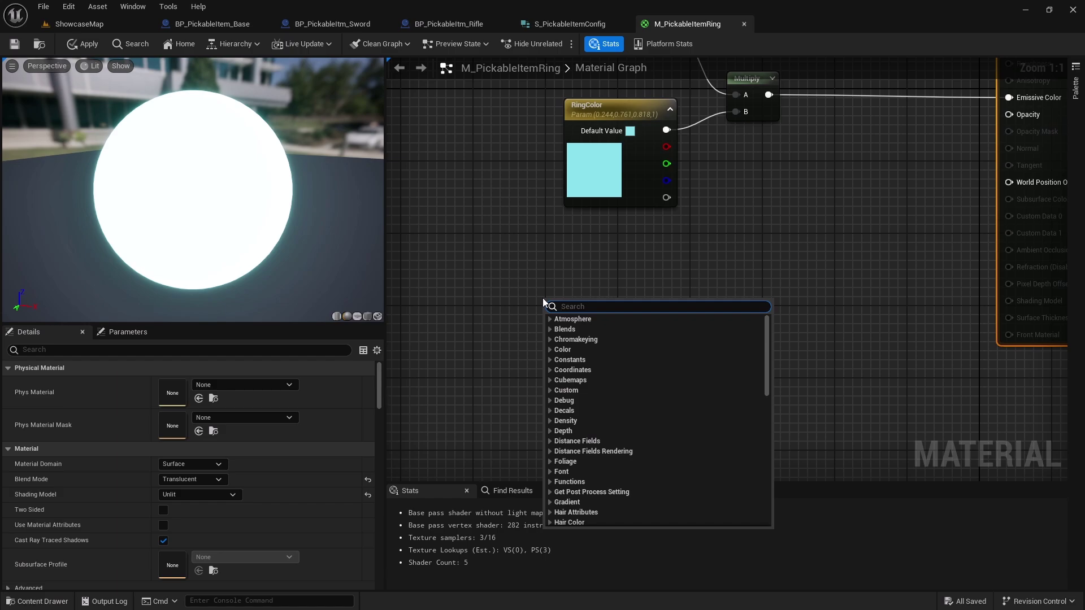
type("radia")
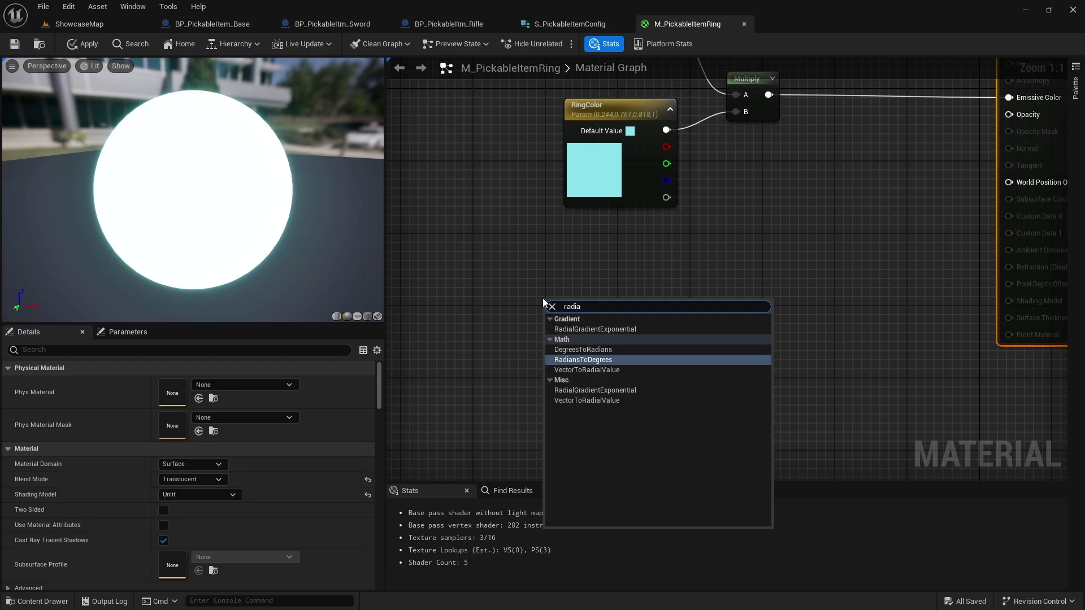
key("Up")
key("Up")
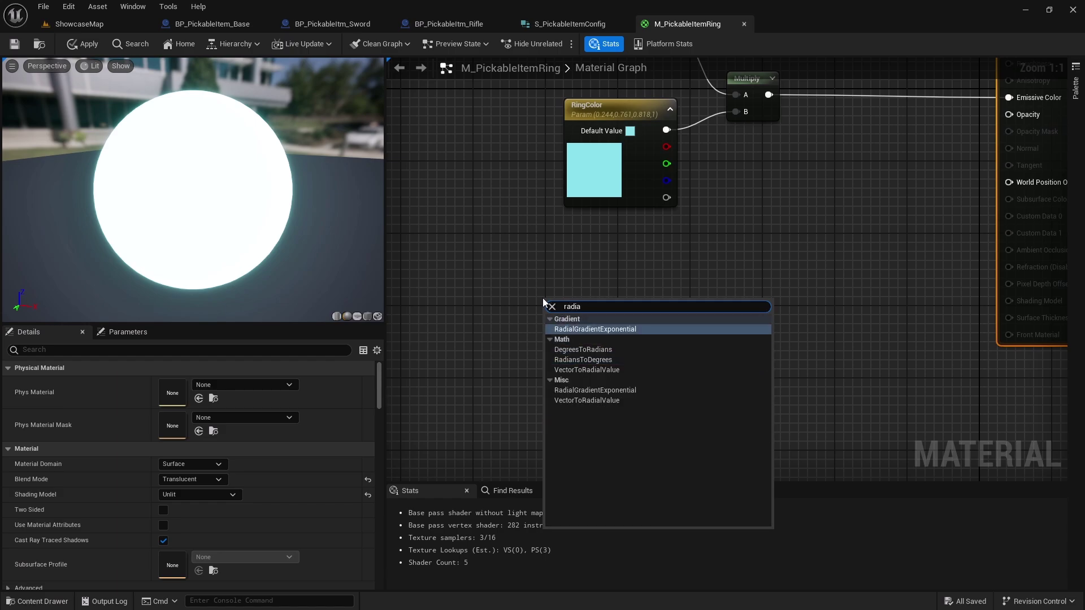
key("Return")
right_click_drag(515, 345, 525, 322)
left_click_drag(613, 283, 642, 243)
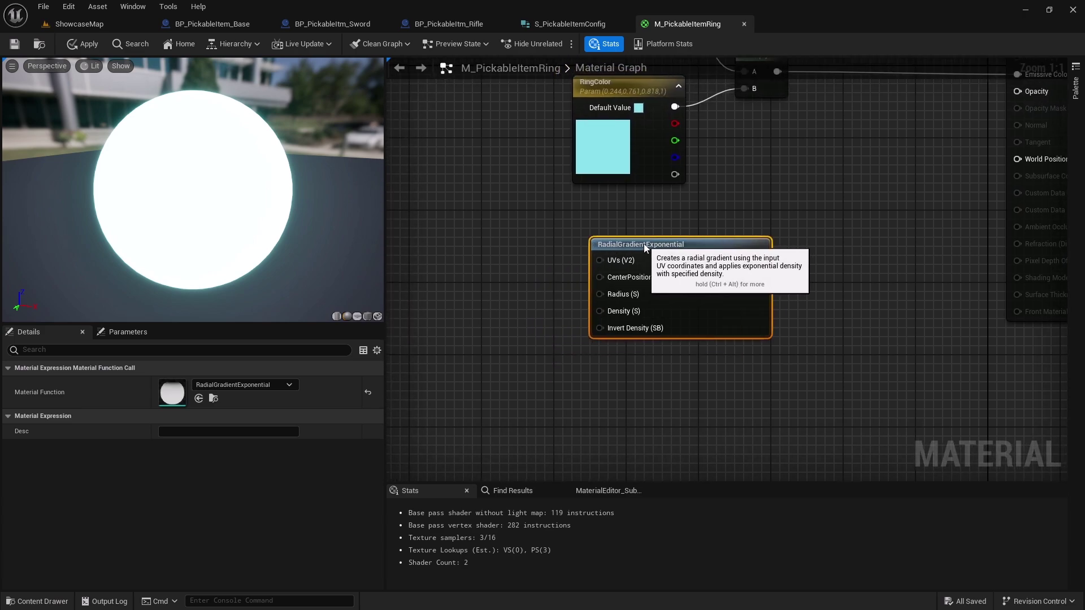
Step: Add a scalar Constant node beside RadialGradientExponential and convert it to a parameter named OuterRadius
right_click_drag(477, 263, 584, 285)
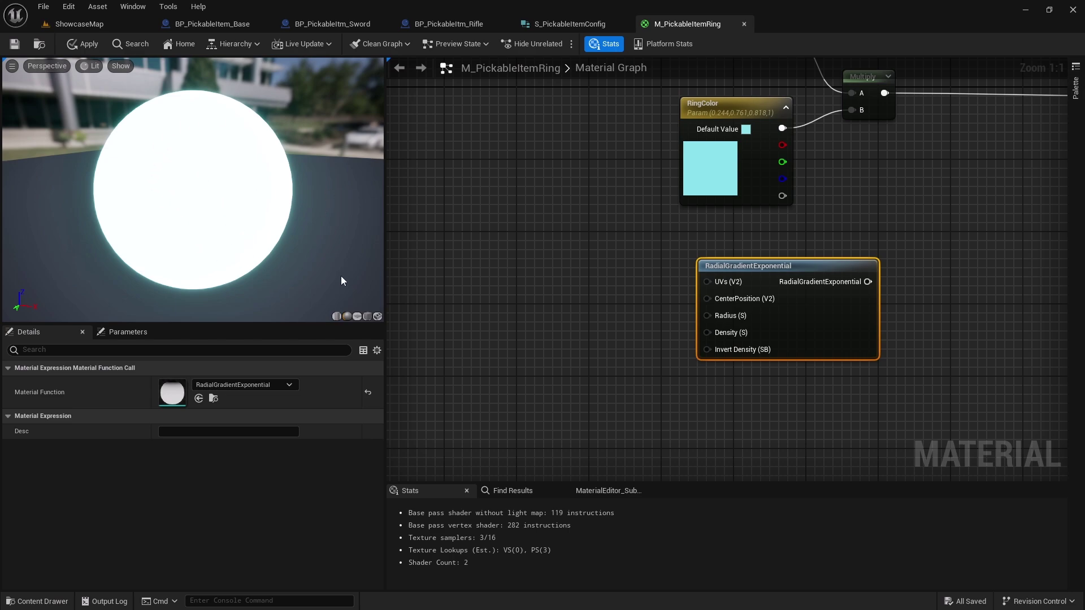
right_click_drag(676, 281, 731, 286)
left_click(564, 280)
right_click(597, 286)
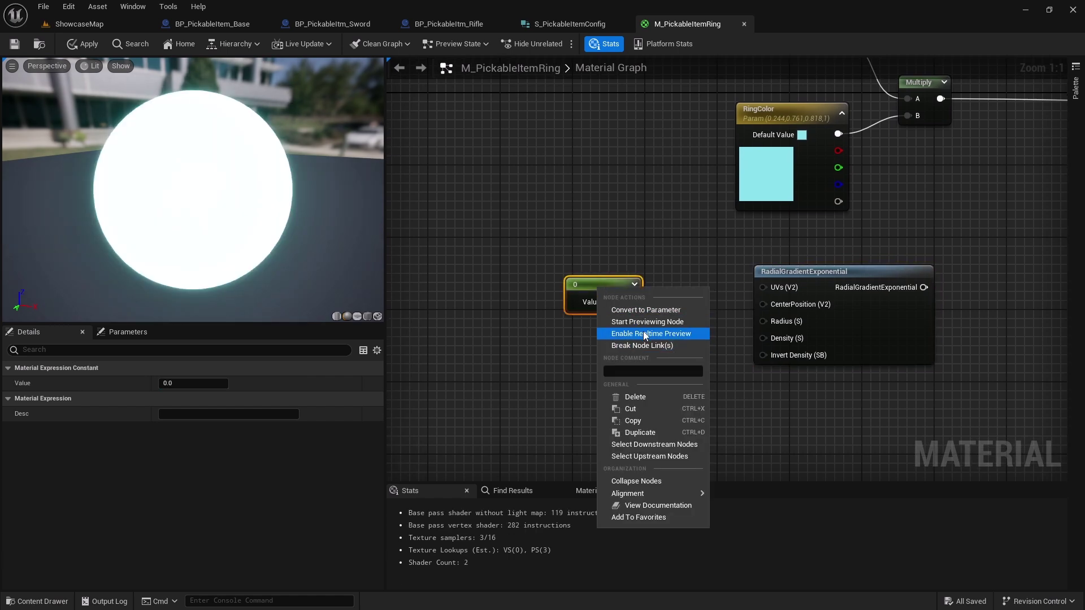
left_click(645, 309)
type("OuterRadius")
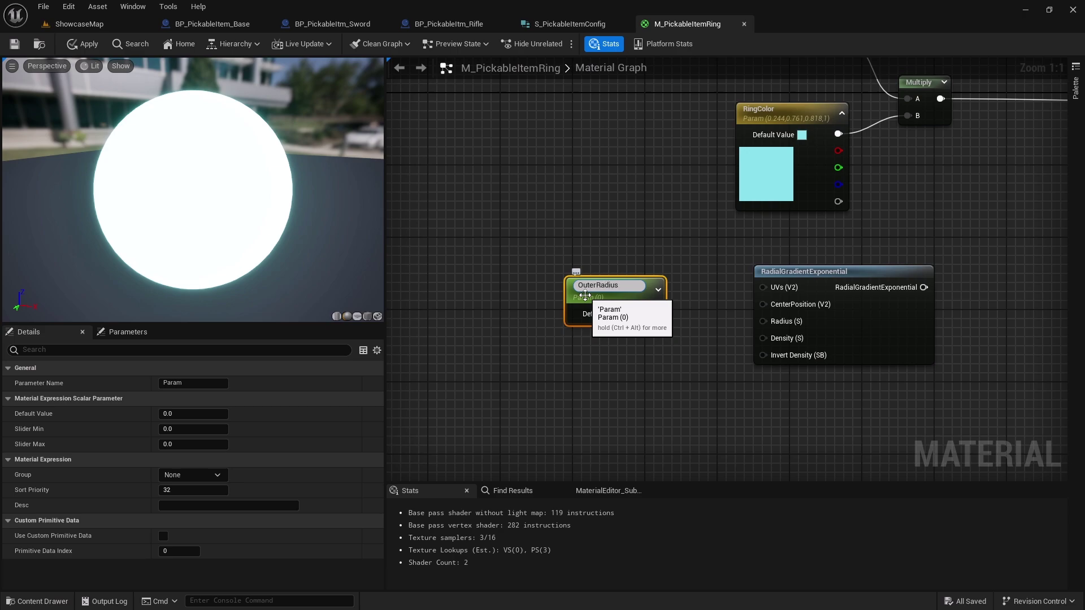
key("Return")
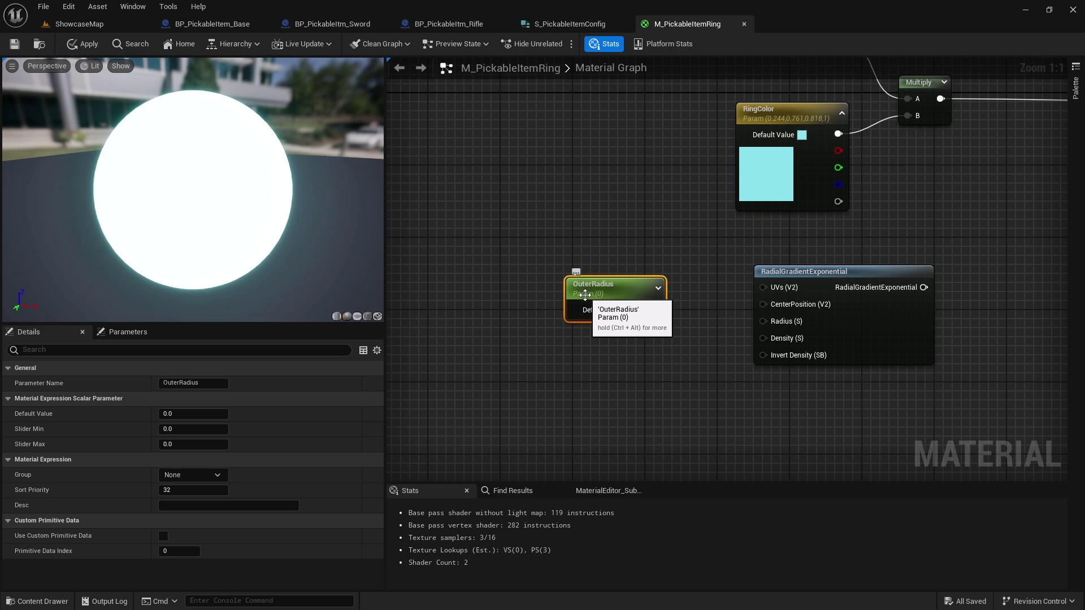
right_click_drag(588, 278, 507, 296)
right_click_drag(543, 331, 567, 318)
key("1")
left_click(527, 250)
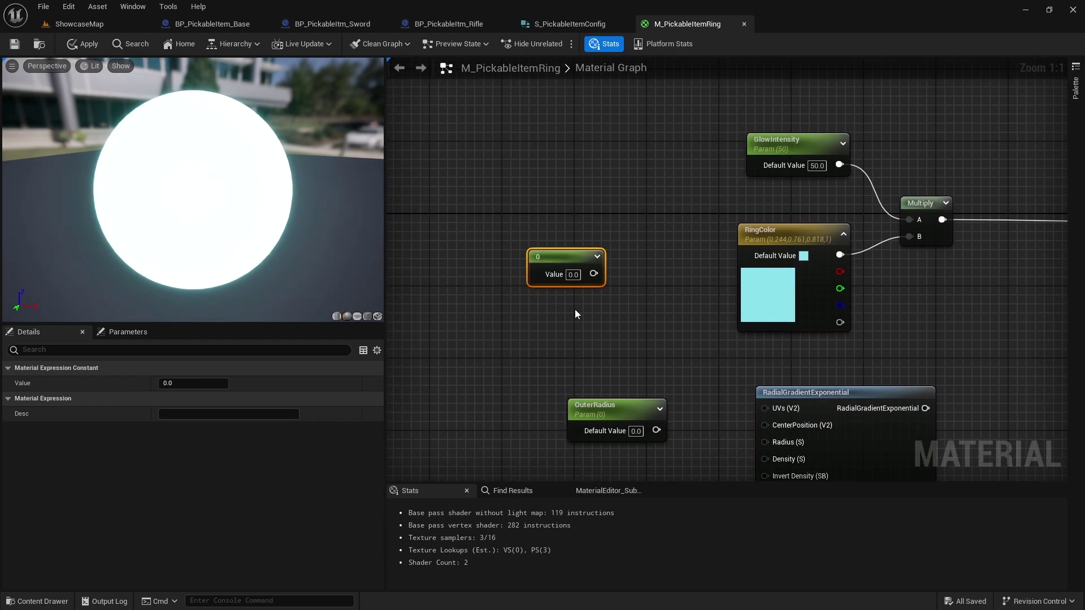
right_click_drag(608, 261, 609, 297)
key("Delete")
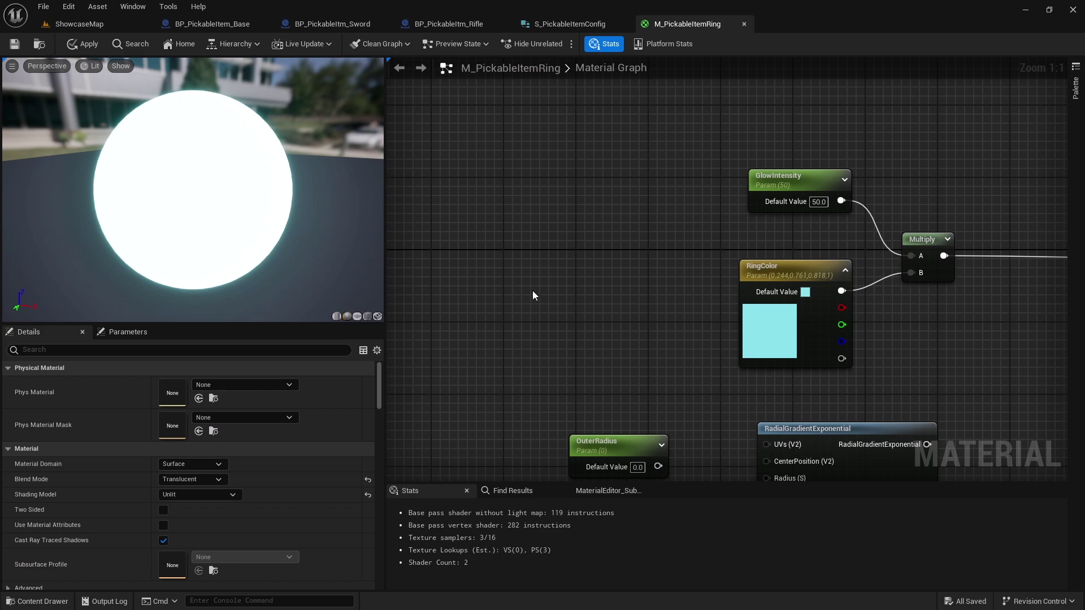
key("1")
left_click(524, 255)
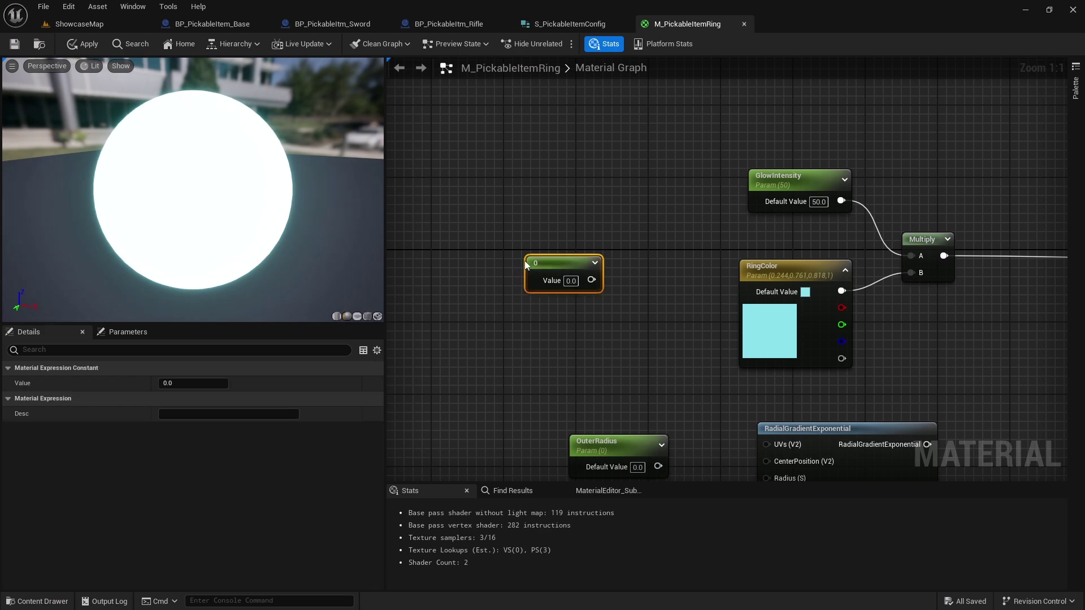
right_click_drag(593, 289, 565, 268)
left_click_drag(526, 243, 559, 265)
key("Delete")
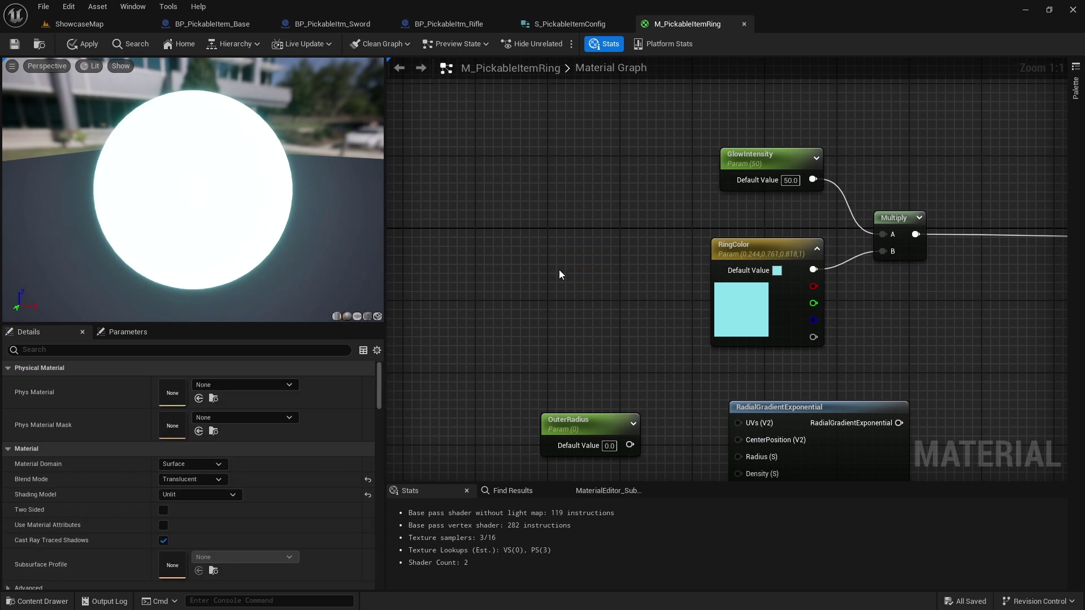
right_click_drag(559, 269, 542, 233)
right_click_drag(645, 239, 580, 245)
left_click_drag(574, 197, 679, 304)
right_click_drag(556, 242, 675, 273)
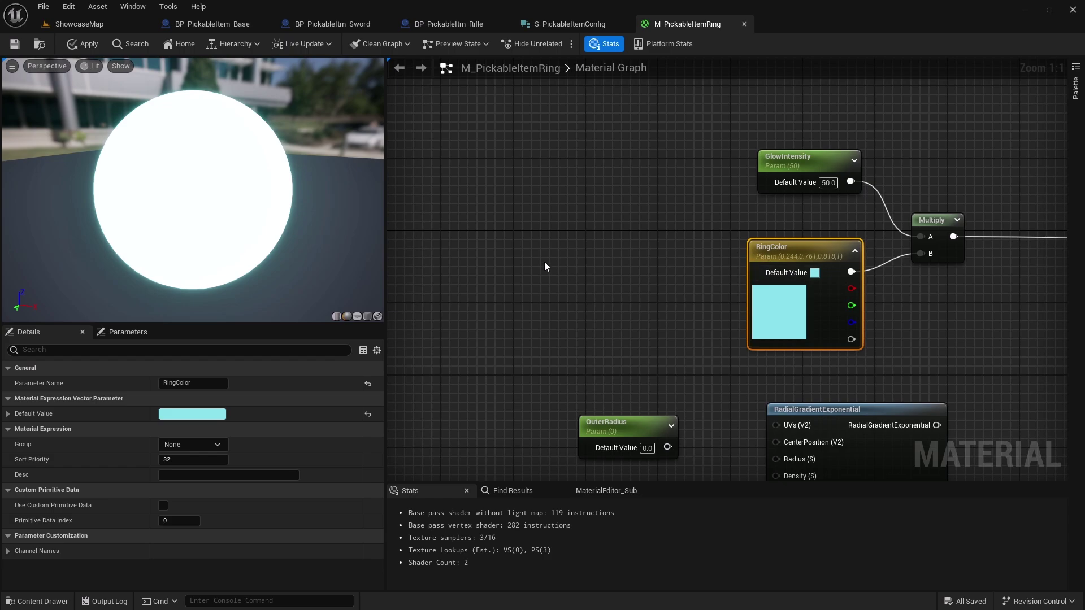
right_click_drag(544, 263, 599, 284)
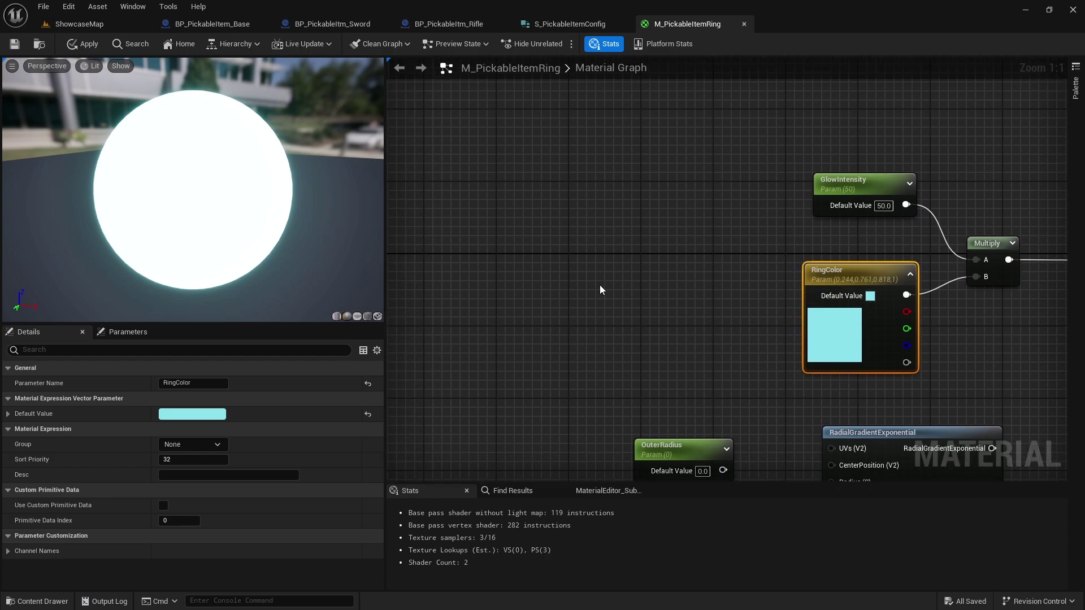
key("3")
left_click(605, 263)
right_click_drag(648, 346, 557, 283)
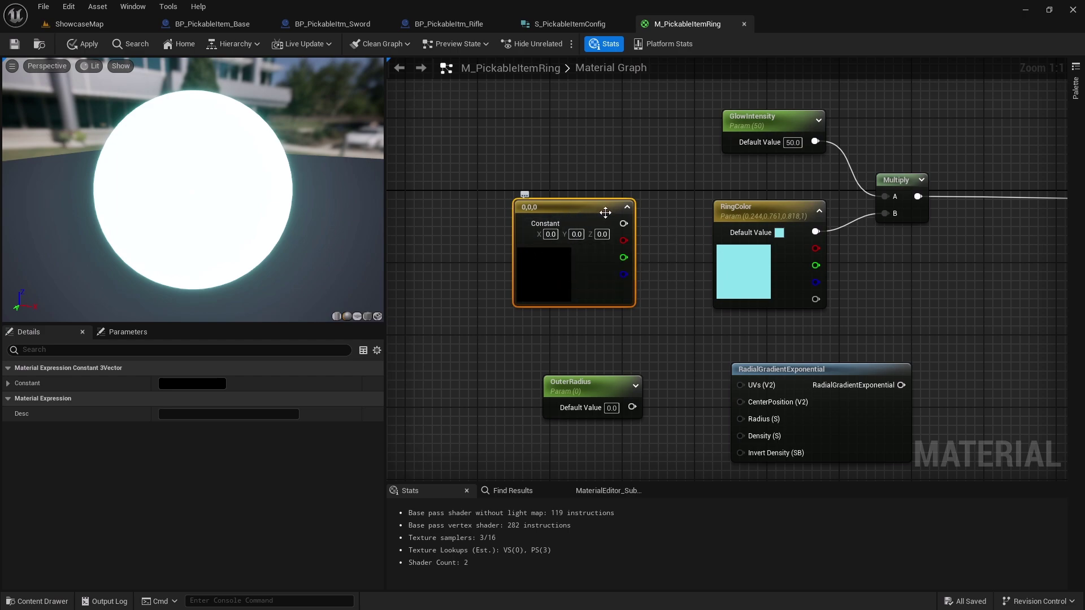
right_click(578, 207)
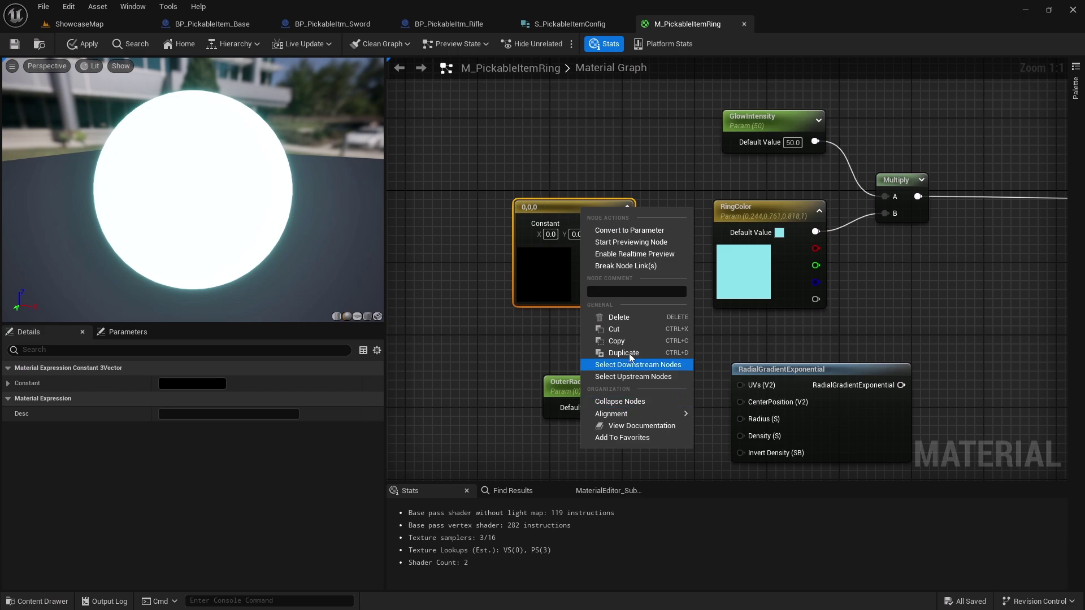
left_click(630, 229)
left_click(532, 265)
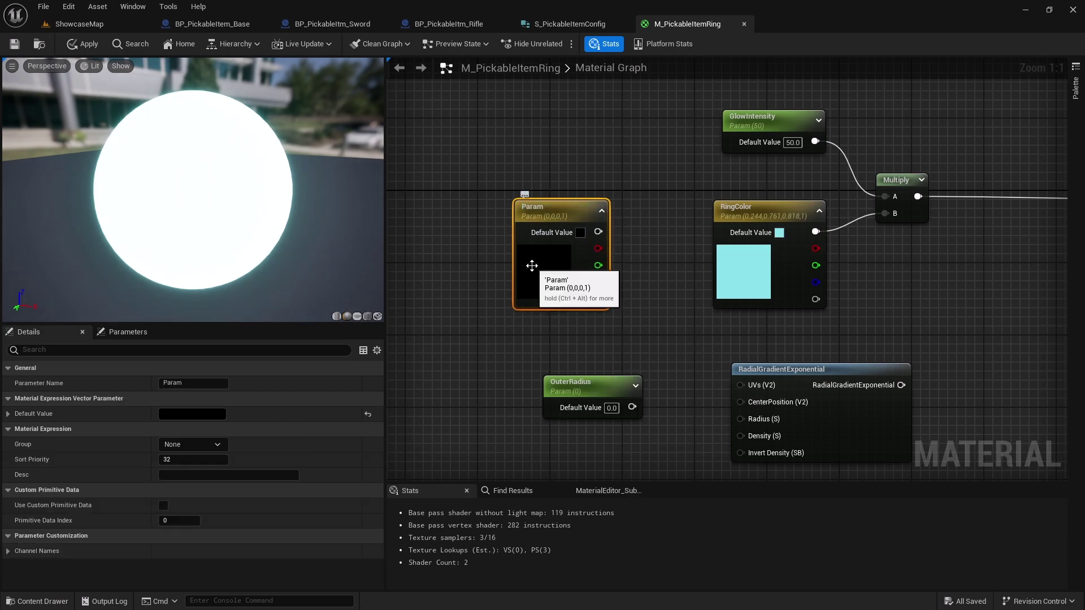
key("Delete")
Step: Connect OuterRadius to the Radius input of RadialGradientExponential and set its default value to 0.5
right_click_drag(579, 354, 643, 265)
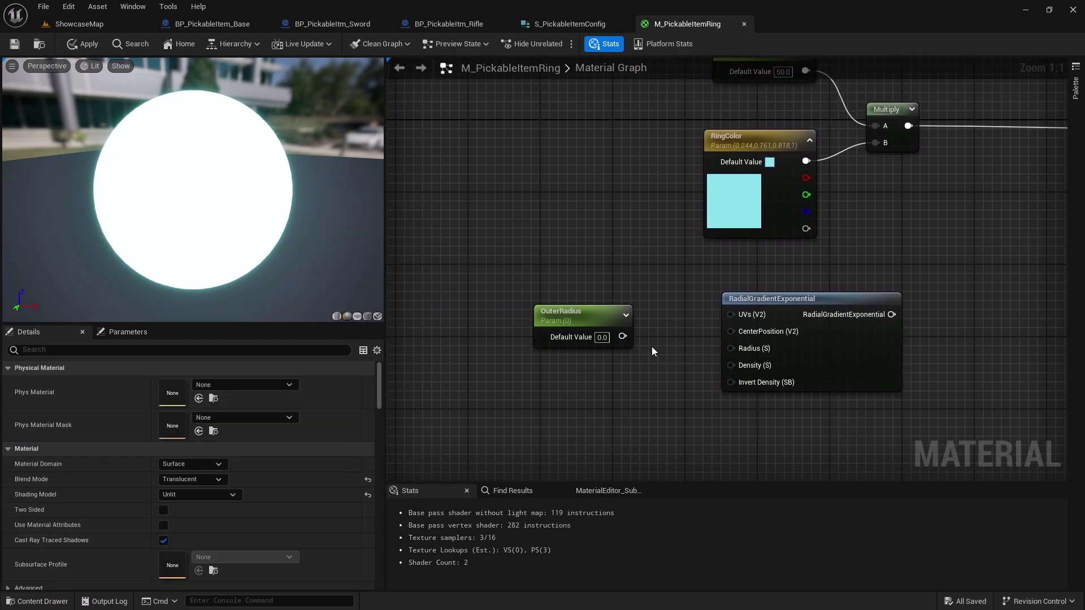
left_click_drag(622, 336, 730, 348)
left_click_drag(591, 327, 624, 333)
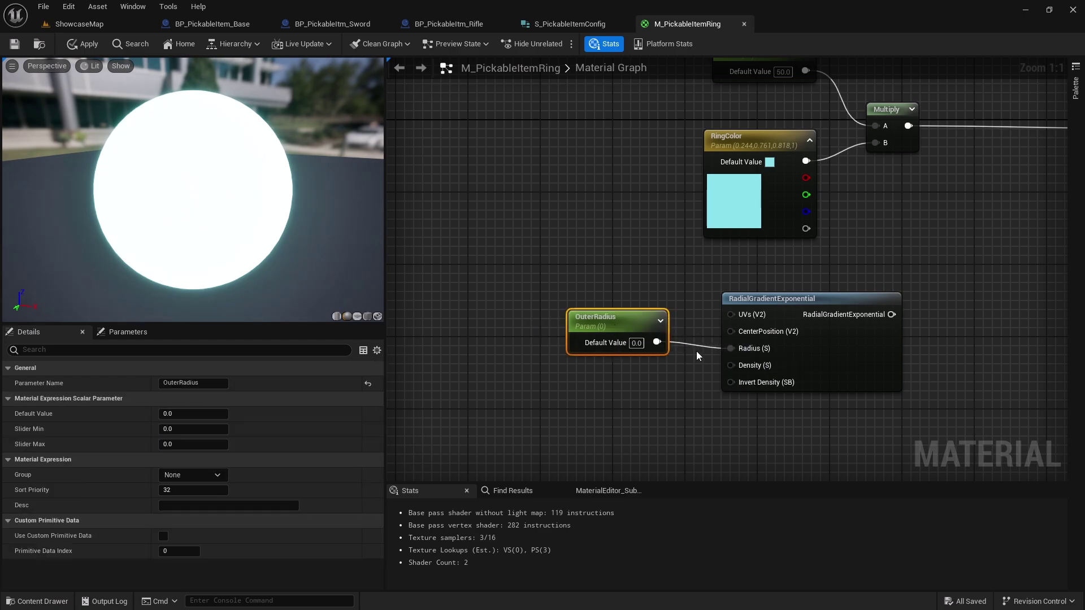
left_click(637, 345)
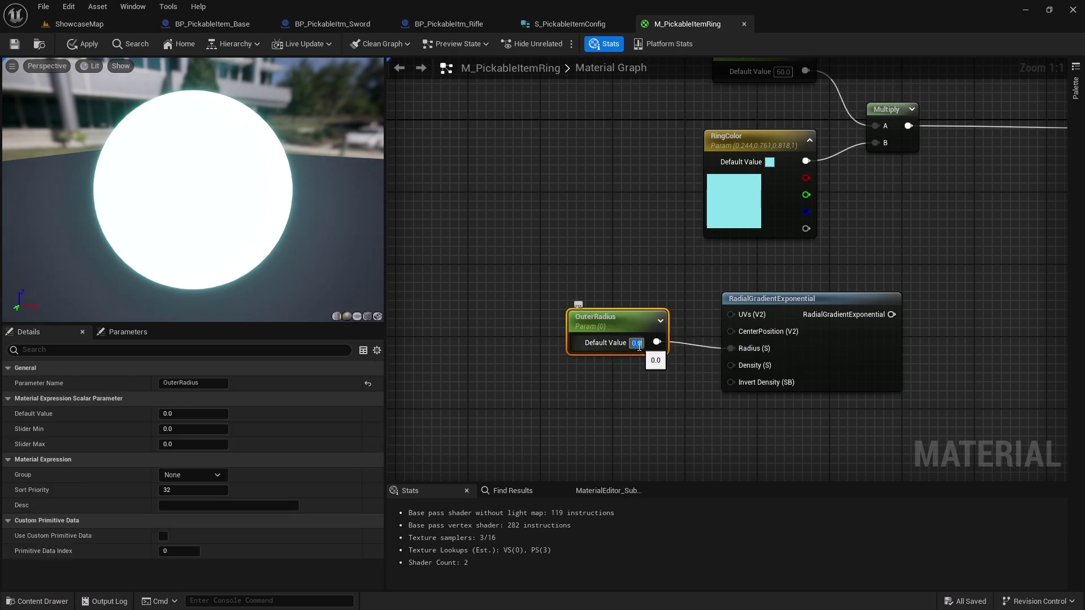
type("0.5")
key("Return")
right_click_drag(630, 380, 593, 321)
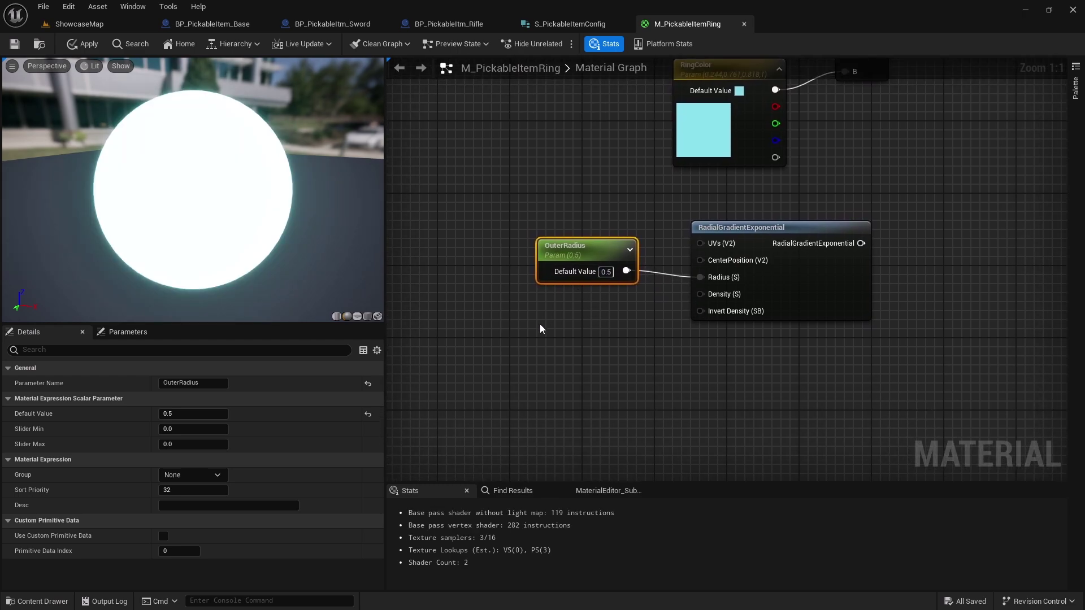
Step: Add a scalar Constant node below OuterRadius and convert it to a parameter named DensityOuter
left_click(540, 324)
right_click(555, 325)
left_click(573, 337)
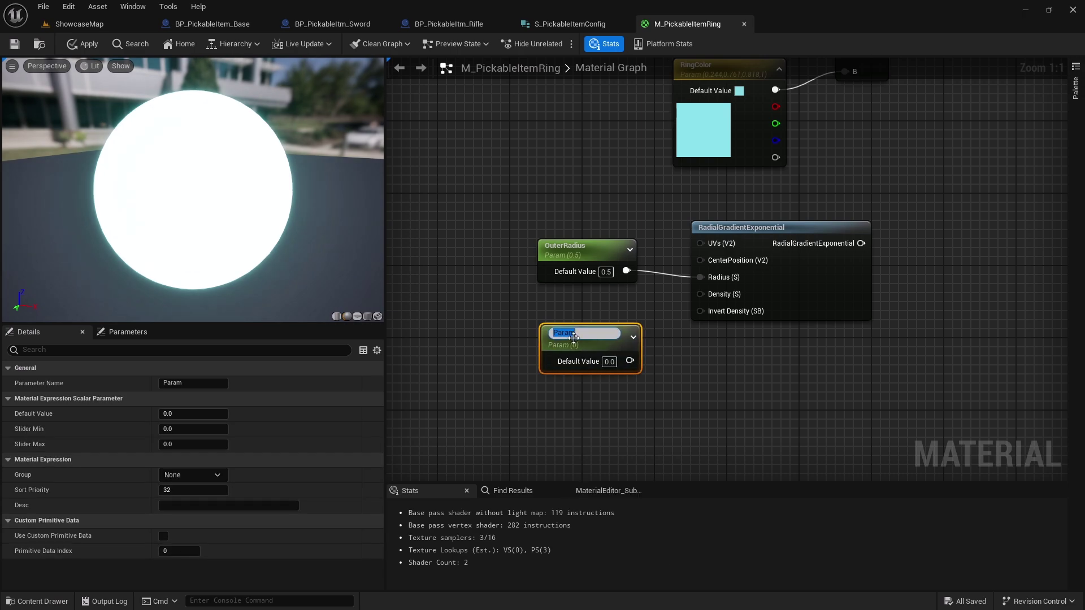
type("DensityOuter")
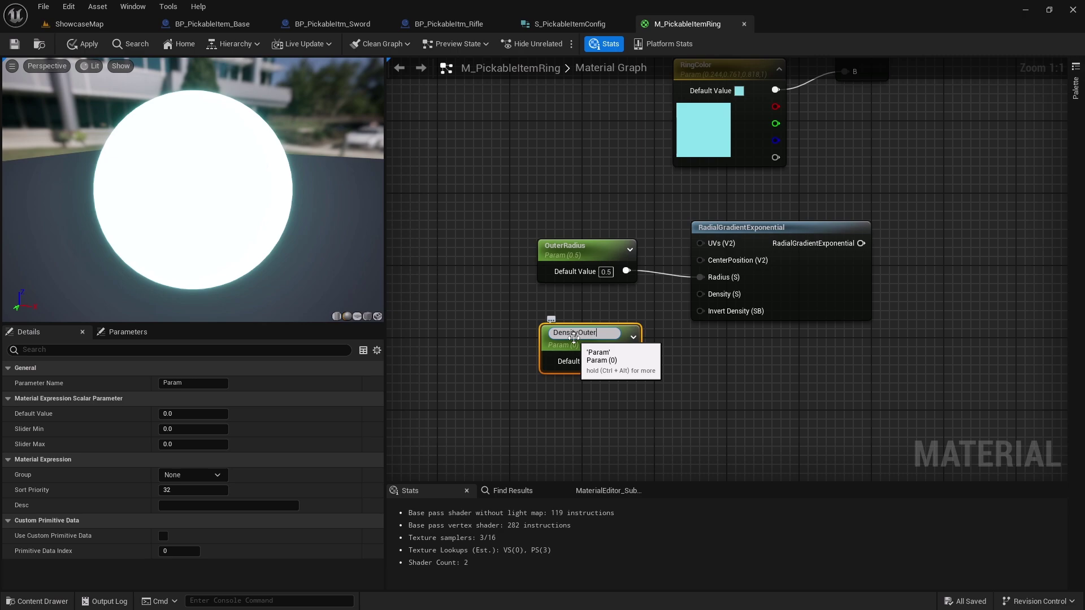
key("Return")
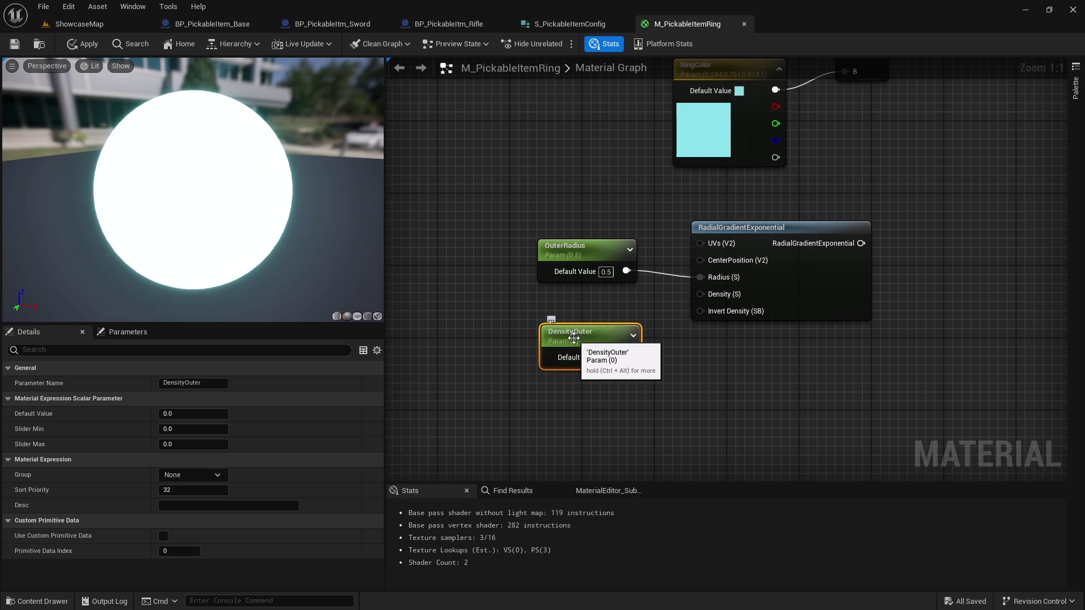
Step: Set the DensityOuter default value to 5 and connect it to the Density input of RadialGradientExponential
left_click(609, 358)
type("5")
key("Return")
left_click_drag(629, 356, 700, 294)
right_click_drag(684, 336, 694, 283)
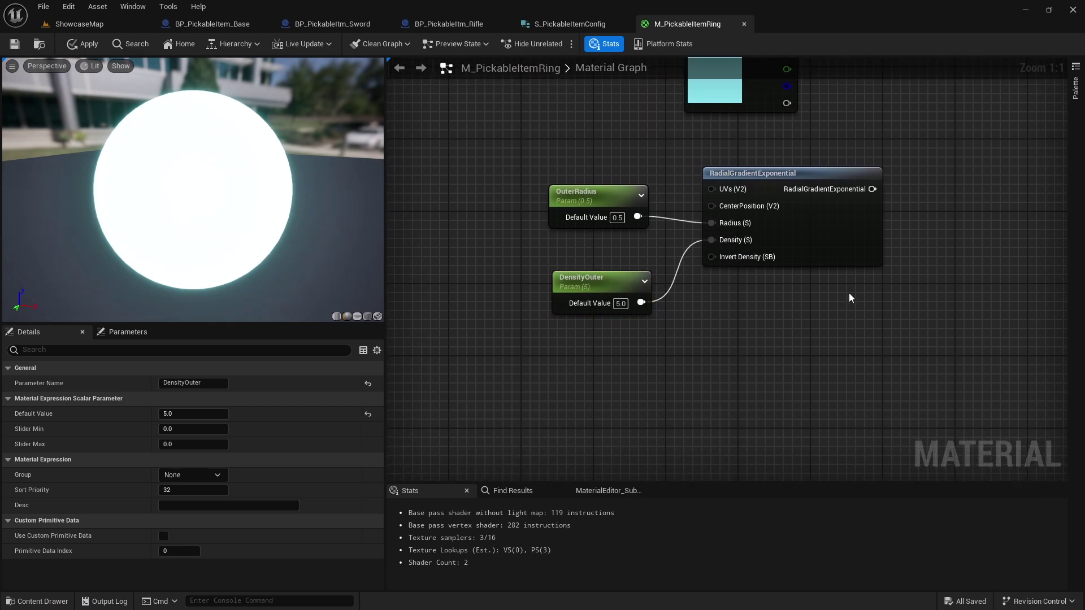
Step: Duplicate the RadialGradientExponential node and place the copy below the original
left_click(837, 250)
key("ctrl+c")
key("ctrl+v")
right_click_drag(729, 386, 729, 318)
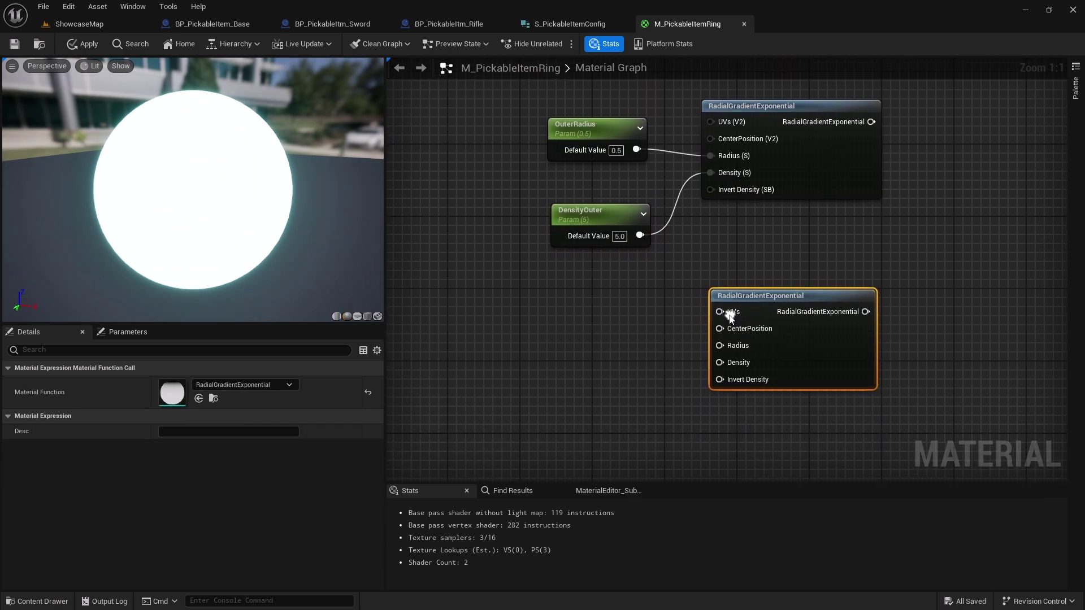
Step: Add a scalar parameter InnerRadius with default value 0.45 and connect it to the Radius input of the second RadialGradientExponential
left_click(563, 313)
right_click(578, 321)
left_click(635, 345)
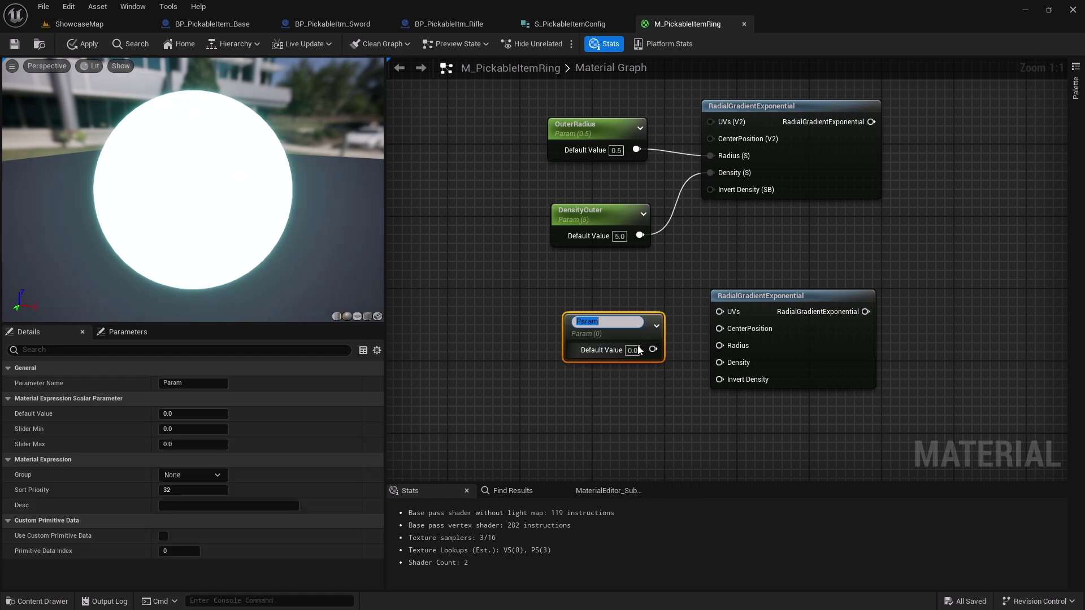
type("InnerRadius")
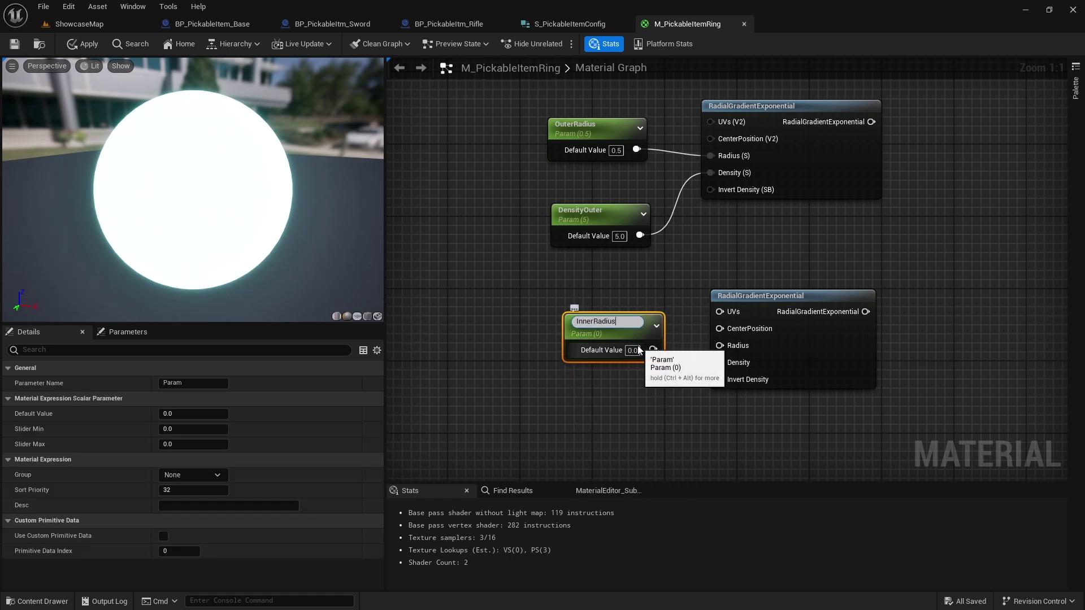
key("Return")
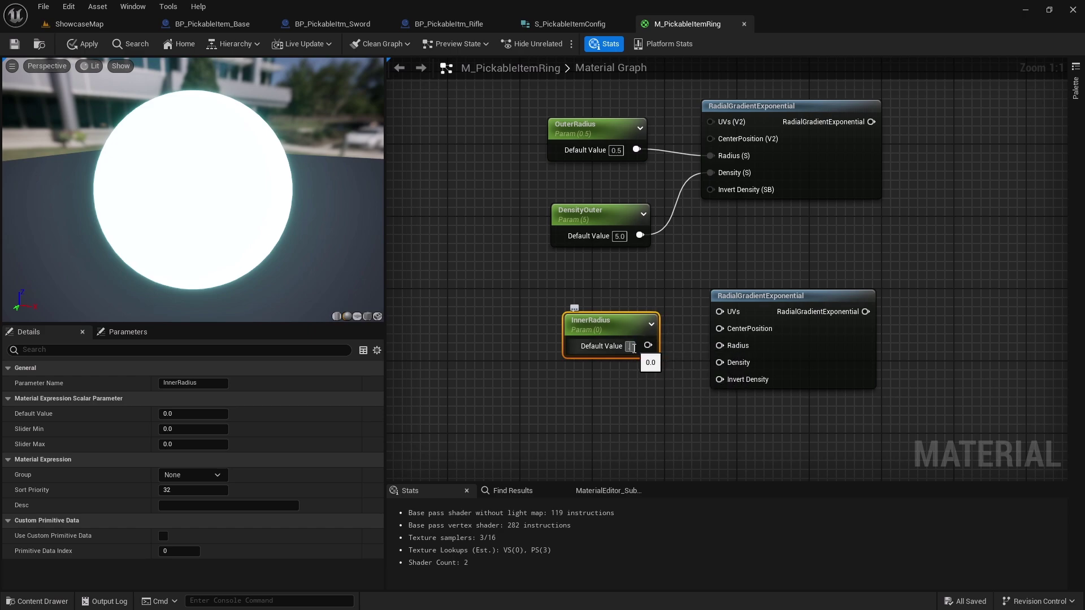
key("Return")
left_click_drag(656, 345, 720, 345)
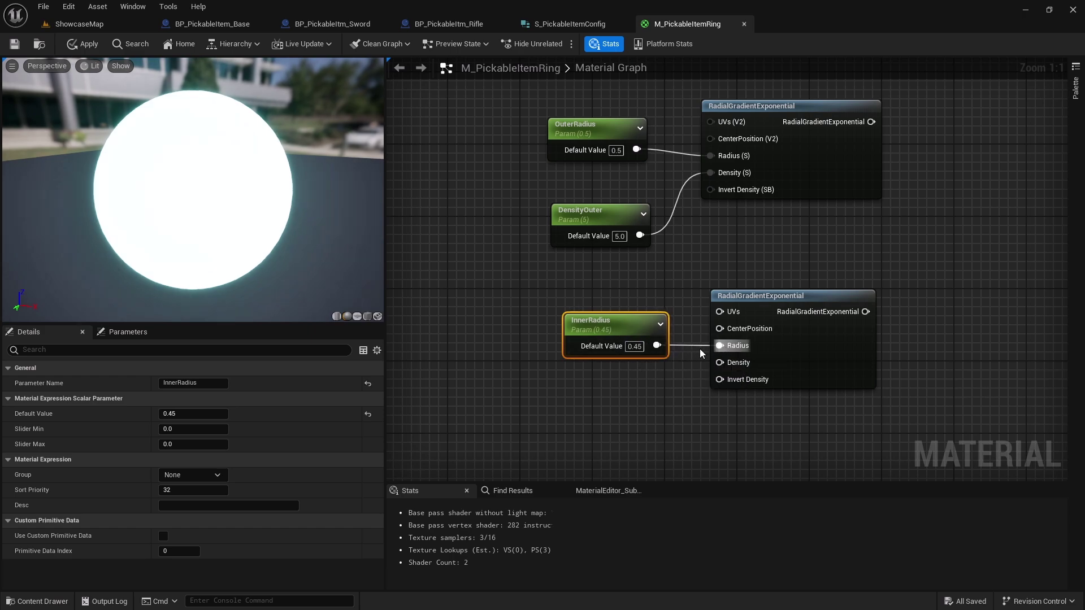
Step: Add a scalar Constant node below InnerRadius and convert it to a parameter named InnerDensity
right_click_drag(583, 400, 619, 347)
left_click(608, 353)
right_click(624, 353)
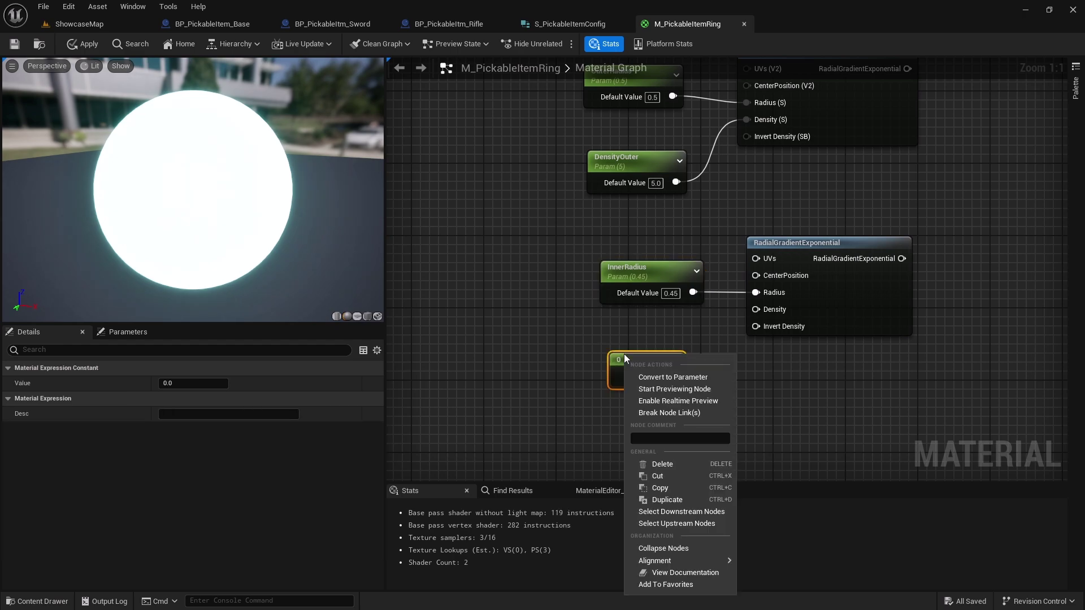
left_click(666, 377)
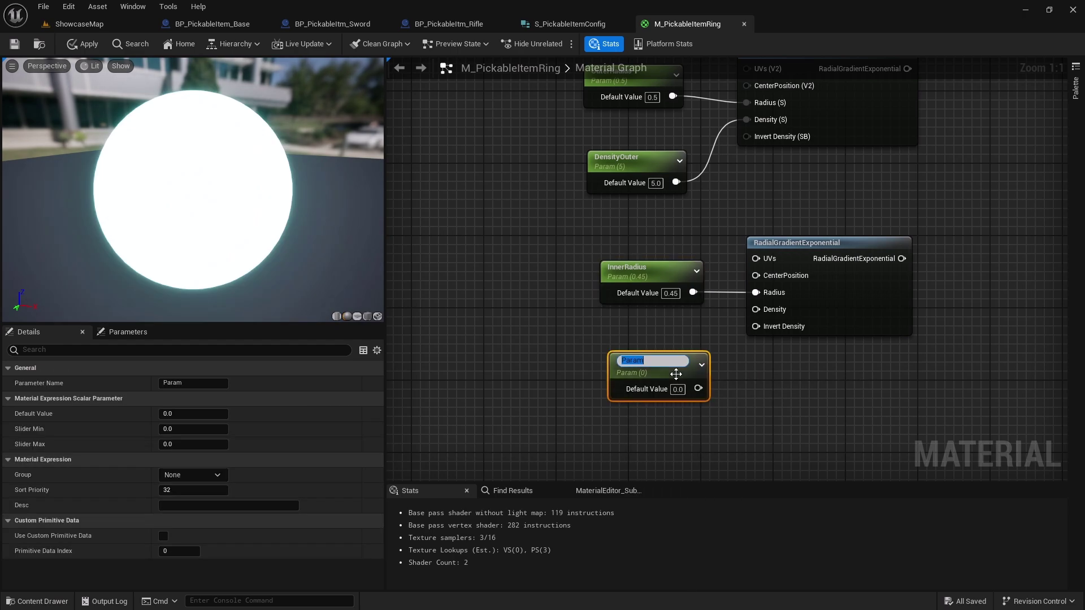
type("Density")
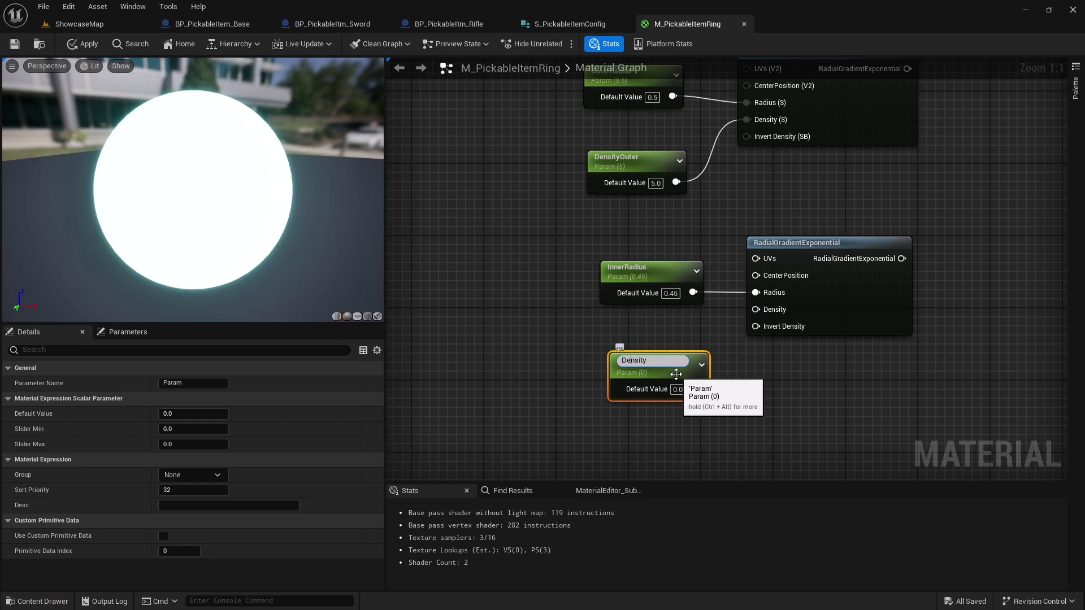
type("Inner")
key("Return")
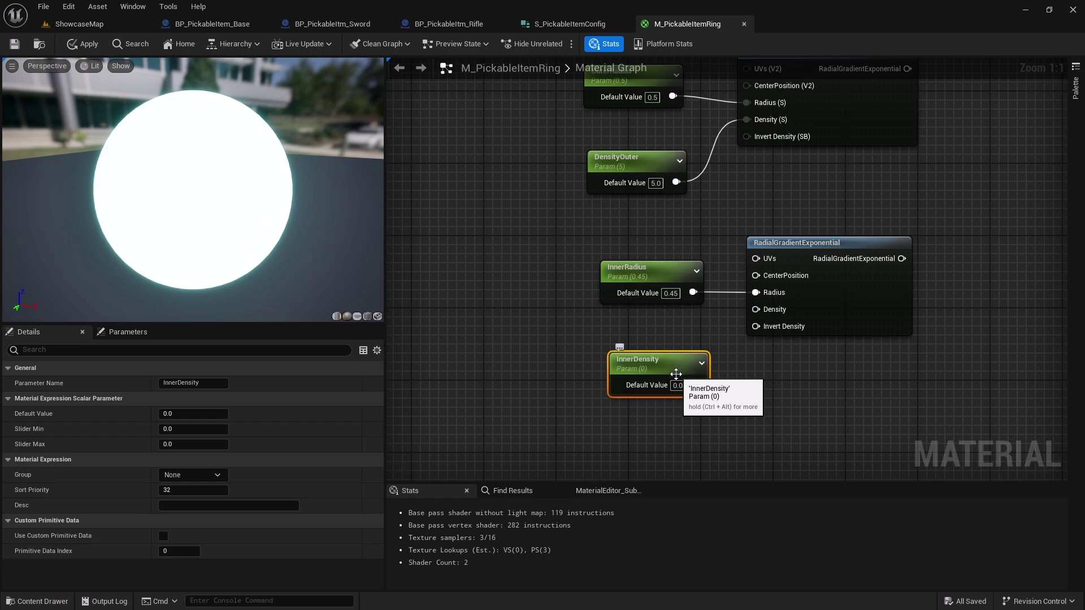
Step: Rename the DensityOuter parameter to OuterDensity by moving the word Outer to the front
left_click(643, 188)
left_click_drag(185, 383, 131, 386)
key("ctrl+x")
left_click(198, 384)
key("ctrl+v")
left_click(518, 239)
Step: Set the InnerDensity default value to 2 and connect it to the Density input of the second RadialGradientExponential
right_click_drag(544, 218, 545, 265)
left_click(680, 432)
type("2")
key("Return")
mouse_move(658, 418)
left_mouse_down()
mouse_move(651, 392)
mouse_move(651, 402)
left_mouse_up()
right_click_drag(712, 406, 606, 414)
left_click_drag(586, 421, 651, 363)
Step: Add a Subtract node with the outer RadialGradientExponential result in A and the inner one in B
right_click_drag(716, 417, 509, 459)
left_click_drag(596, 164, 680, 273)
type("-")
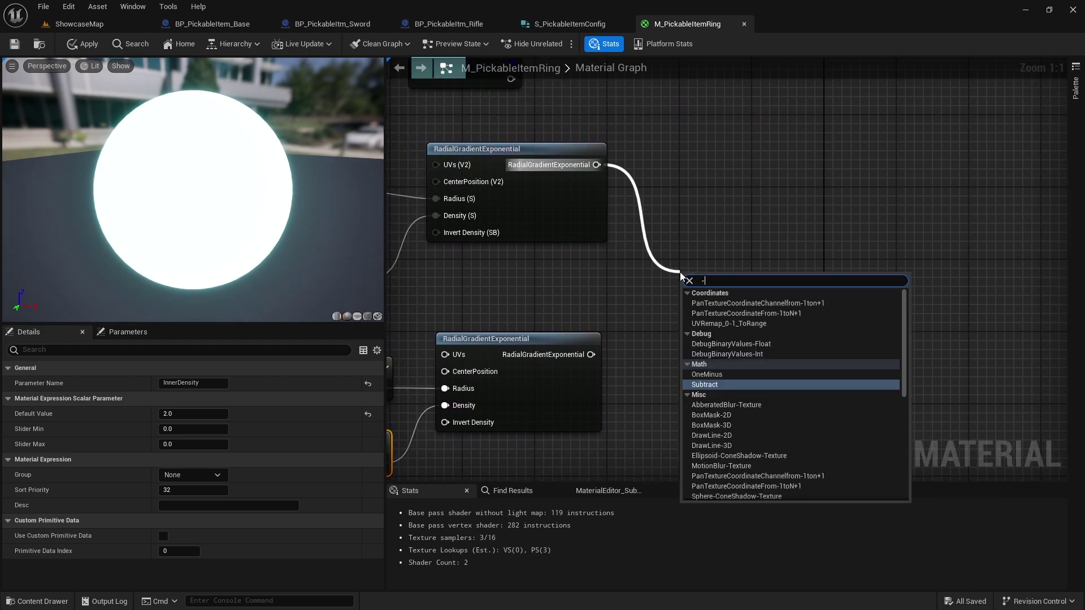
left_click(733, 384)
left_click_drag(591, 355, 690, 312)
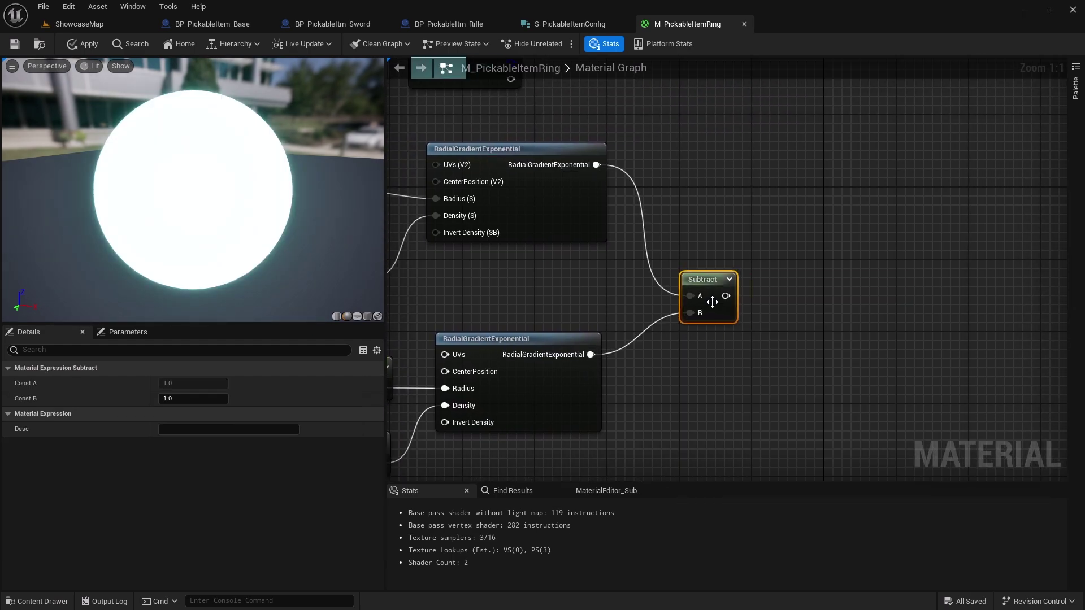
Step: Shift the GlowIntensity, RingColor and Multiply nodes rightward and move the material output node farther right to make room
right_click_drag(406, 195, 632, 214)
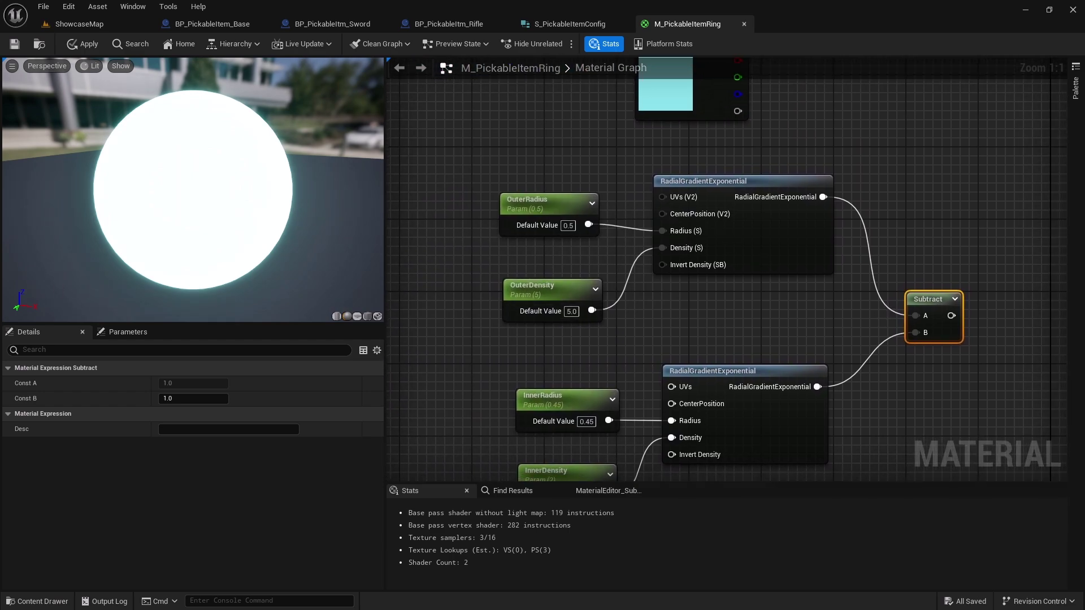
right_click_drag(996, 145, 772, 255)
scroll(772, 255, "down", 2)
right_click_drag(762, 212, 725, 242)
left_click_drag(650, 271, 486, 122)
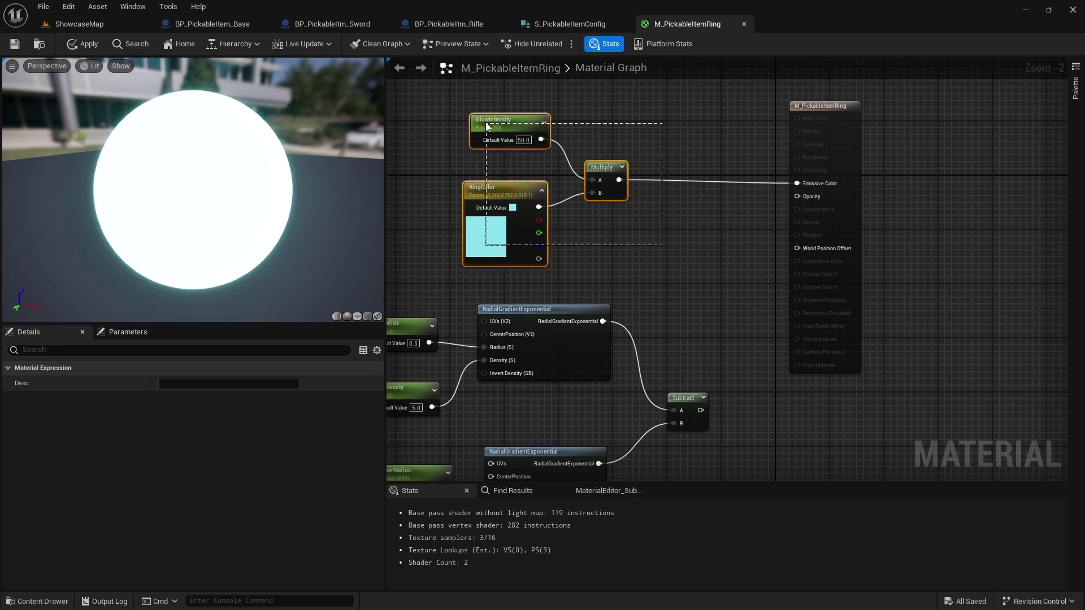
left_click_drag(557, 194, 578, 195)
right_click_drag(578, 194, 500, 185)
left_click_drag(763, 122, 912, 112)
right_click_drag(667, 234, 667, 225)
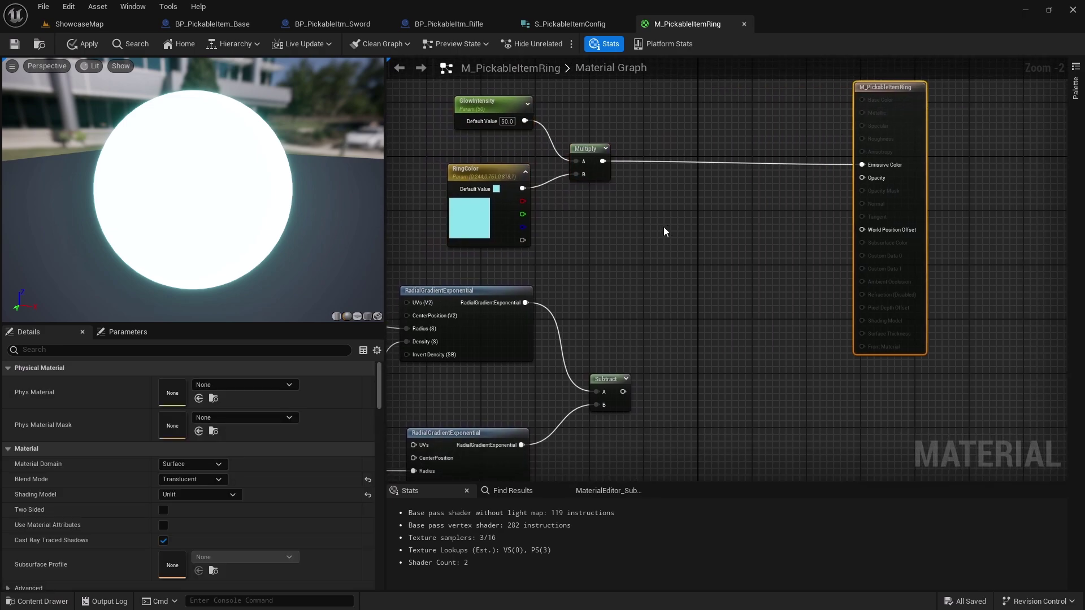
Step: Raise the existing Multiply node and add a second Multiply that combines RingColor in A with the Subtract result in B
right_click_drag(572, 235, 604, 281)
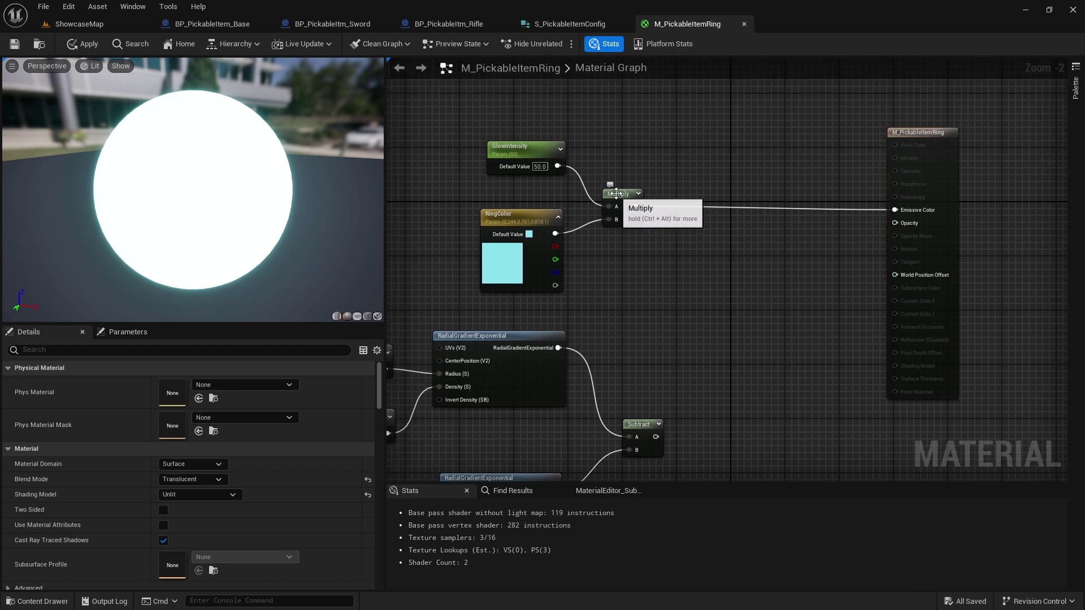
left_click_drag(619, 194, 646, 153)
left_click_drag(555, 233, 608, 260)
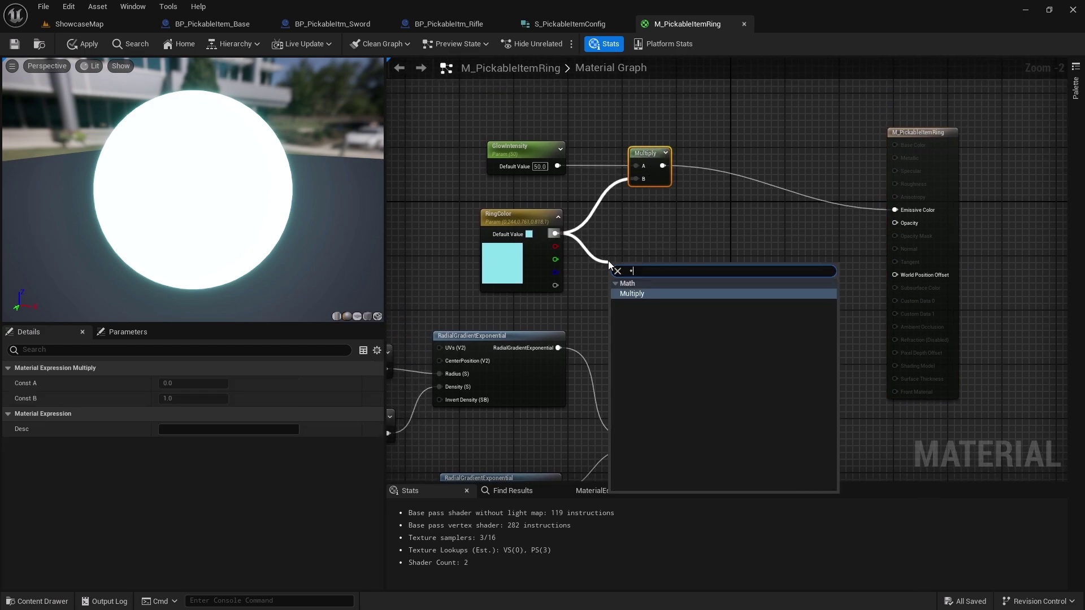
left_click(634, 294)
right_click_drag(672, 308, 668, 206)
left_click_drag(611, 192, 653, 335)
Step: Select the radial gradient nodes with their parameters and Subtract, and move them farther left of the new Multiply node
right_click_drag(653, 334, 798, 265)
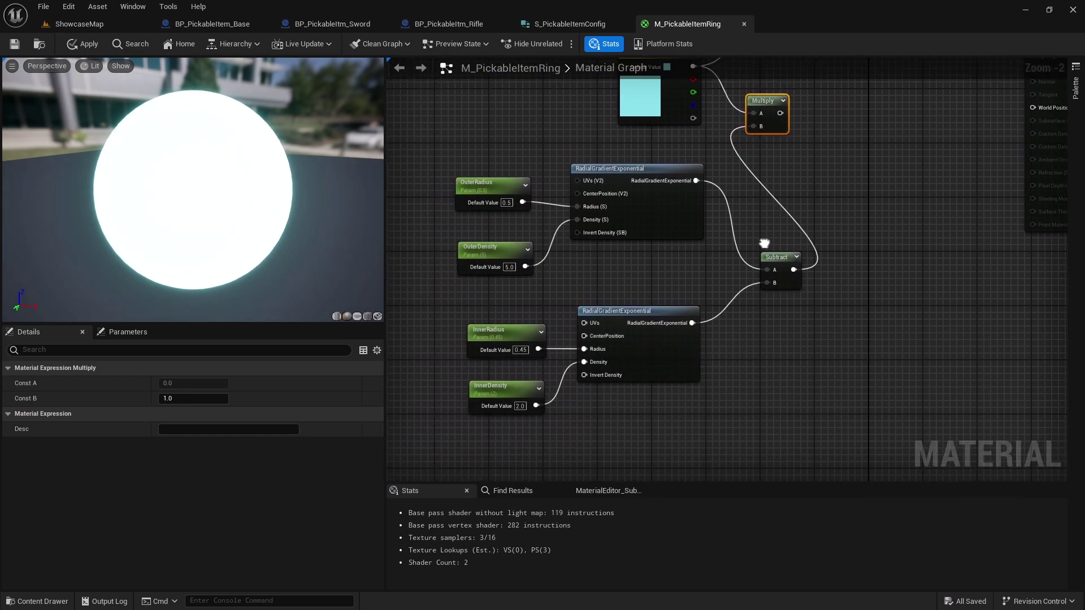
scroll(798, 265, "down", 1)
left_click_drag(799, 415, 508, 186)
left_click_drag(668, 199, 543, 192)
right_click_drag(680, 187, 541, 368)
Step: Connect the new Multiply node's output to the B input of the Multiply node fed by GlowIntensity
scroll(630, 247, "up", 1)
scroll(631, 246, "up", 1)
left_click_drag(631, 328, 708, 191)
left_click(676, 191)
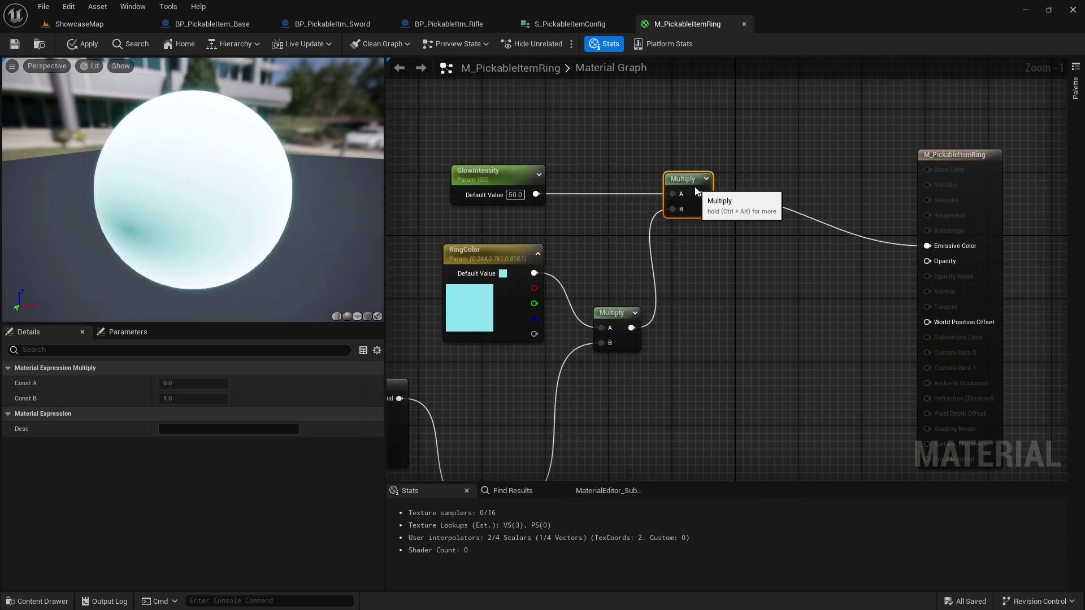
Step: Apply the material changes and examine the gradient effect on the preview sphere from several angles
left_click(82, 44)
left_click_drag(156, 205, 198, 249)
left_click_drag(194, 148, 195, 193)
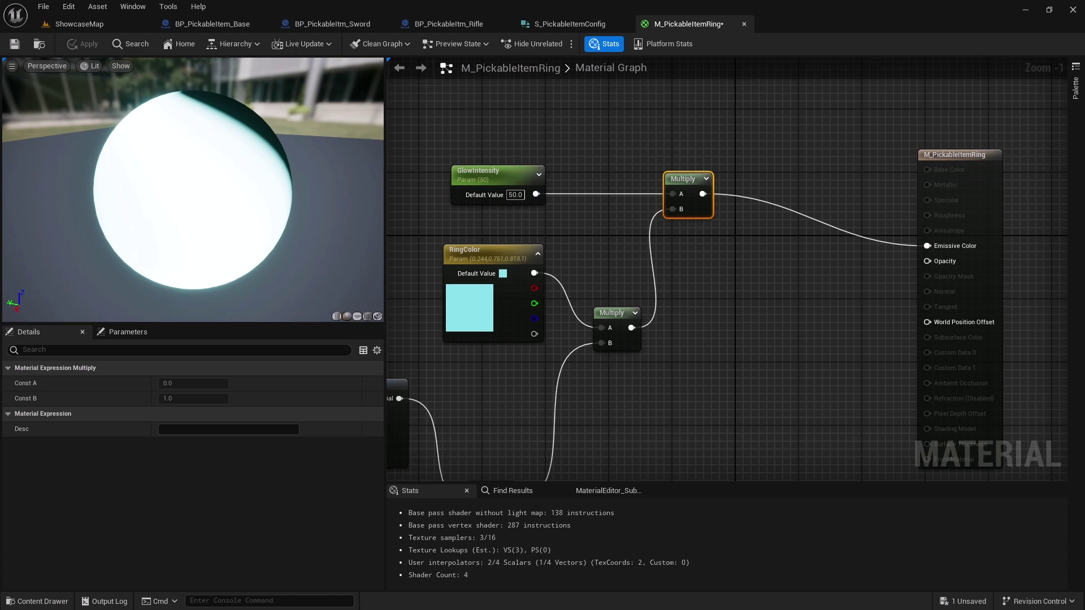
left_click_drag(145, 230, 271, 179)
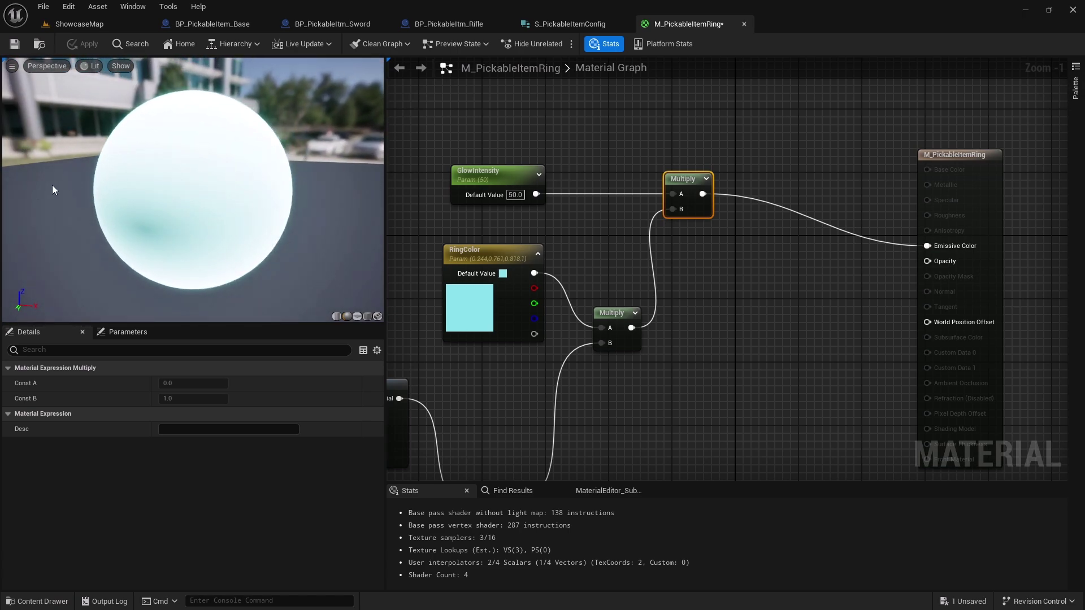
left_click_drag(98, 181, 154, 208)
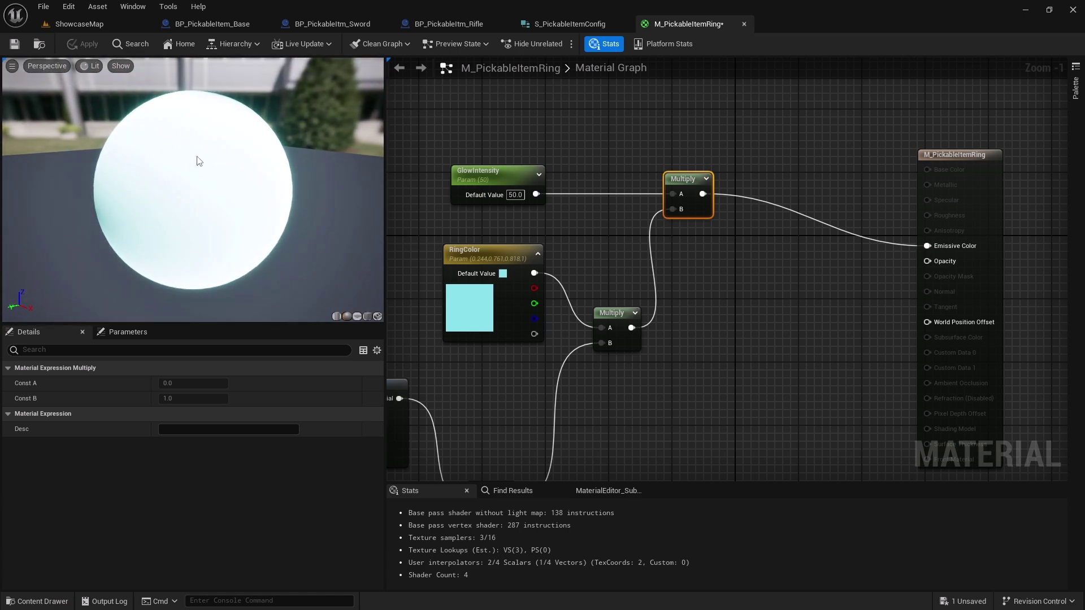
left_click_drag(244, 126, 188, 218)
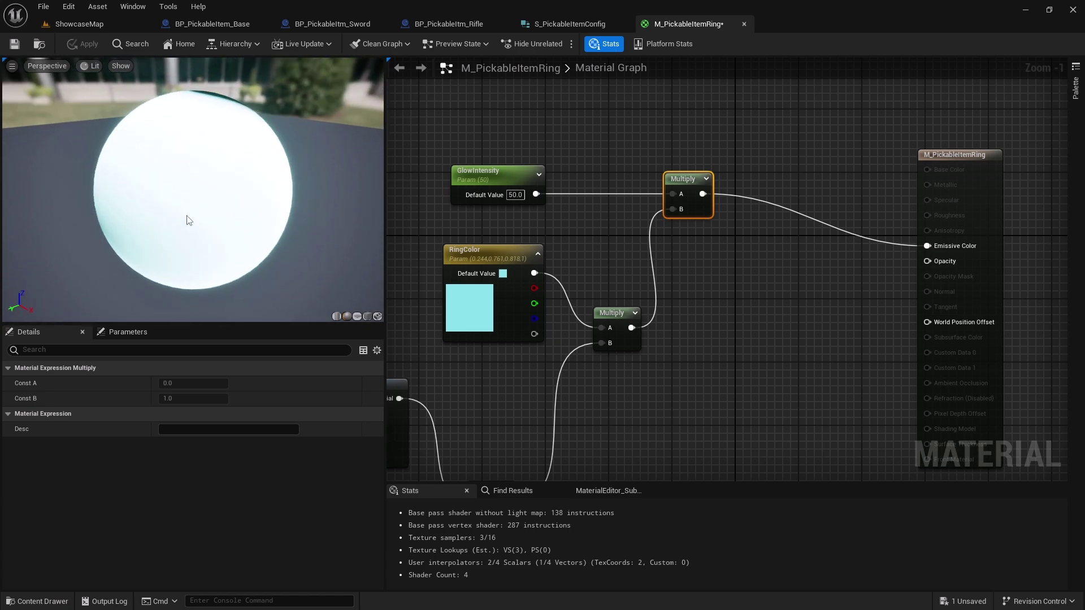
Step: Add a third Multiply node fed in A by the output of the RingColor and Subtract Multiply
right_click_drag(517, 329, 672, 173)
right_click_drag(428, 197, 549, 206)
right_click_drag(573, 265, 387, 278)
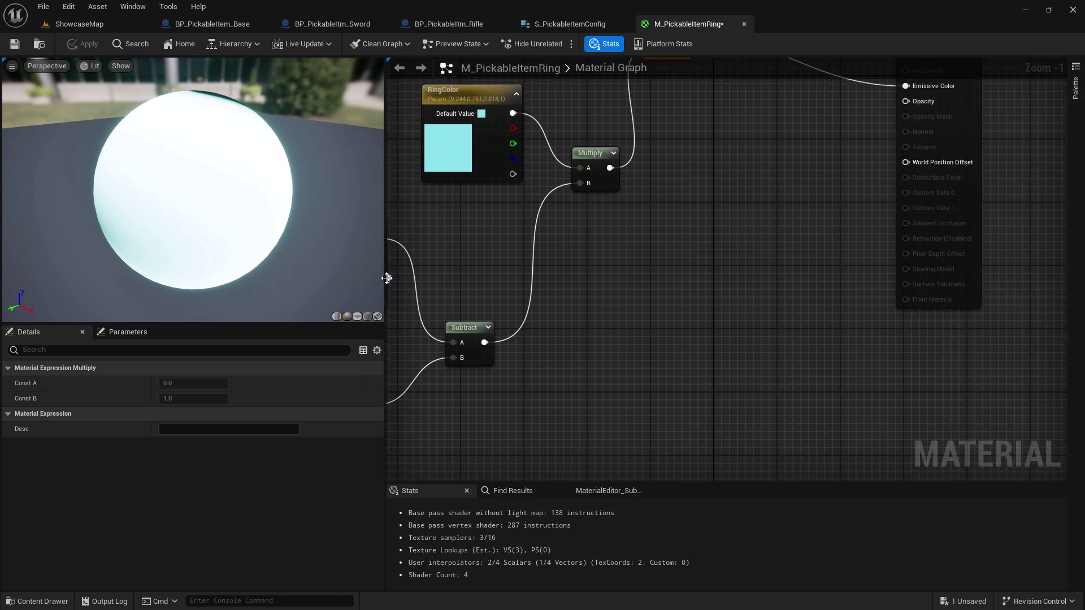
right_click_drag(515, 260, 533, 260)
right_click_drag(738, 267, 657, 272)
left_click_drag(532, 205, 590, 259)
type("multiply")
left_click(625, 291)
Step: Add a Constant node with value 0.1 and connect it to the B input of the third Multiply
left_click(527, 309)
left_click_drag(586, 329, 631, 270)
left_click_drag(631, 269, 677, 274)
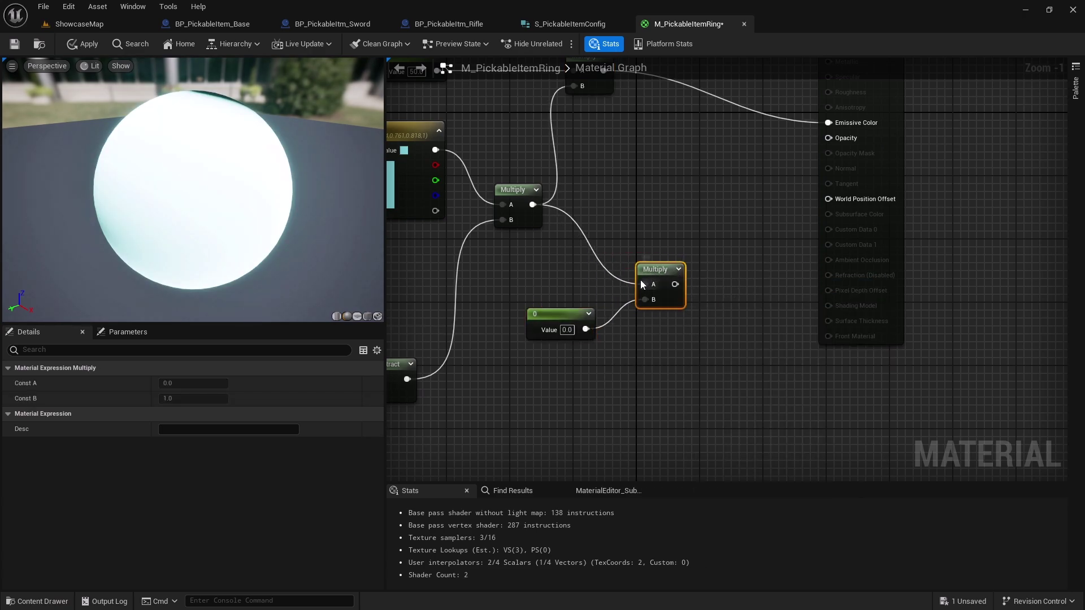
left_click(567, 330)
type("0.1")
key("Return")
Step: Tidy the third Multiply and 0.1 constant positions, and label the constant with the comment "Default Opacity"
right_click_drag(528, 281, 560, 304)
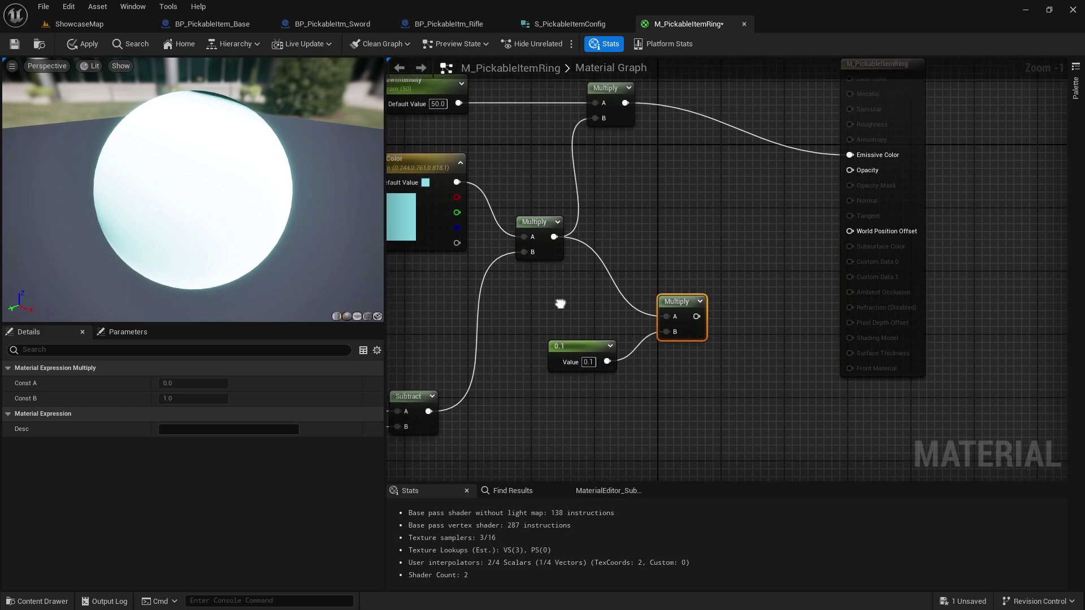
left_click_drag(679, 306, 667, 300)
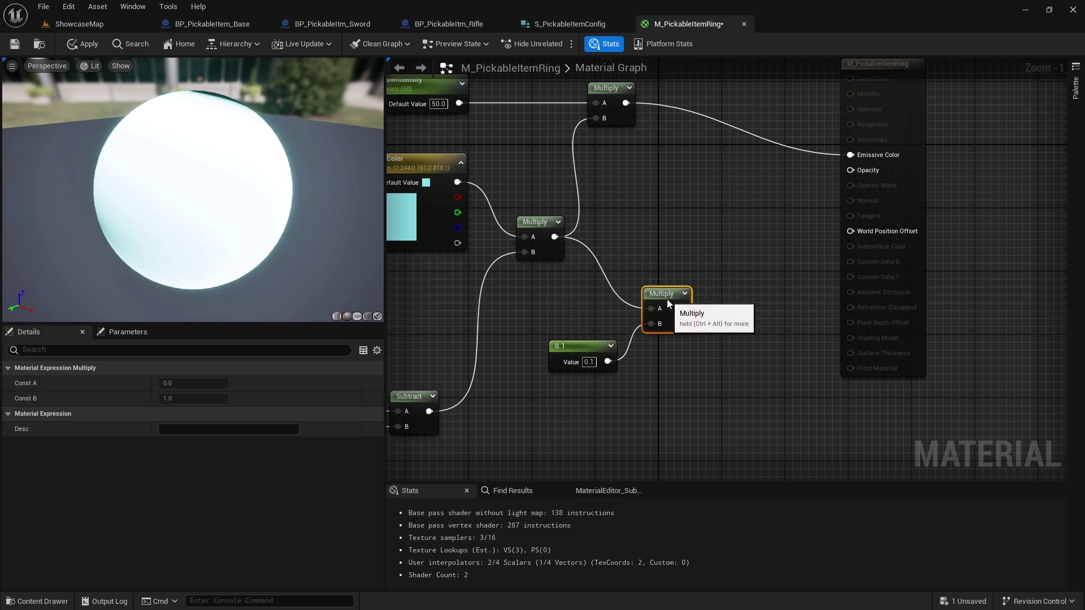
left_click(576, 346)
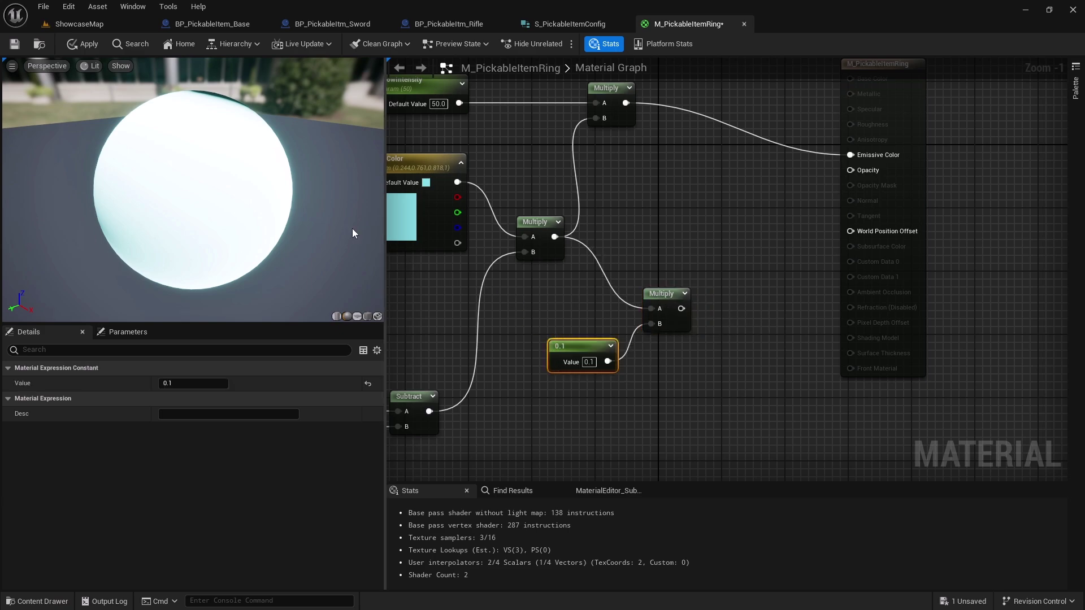
mouse_move(223, 178)
left_mouse_down()
mouse_move(218, 158)
mouse_move(274, 183)
left_mouse_up()
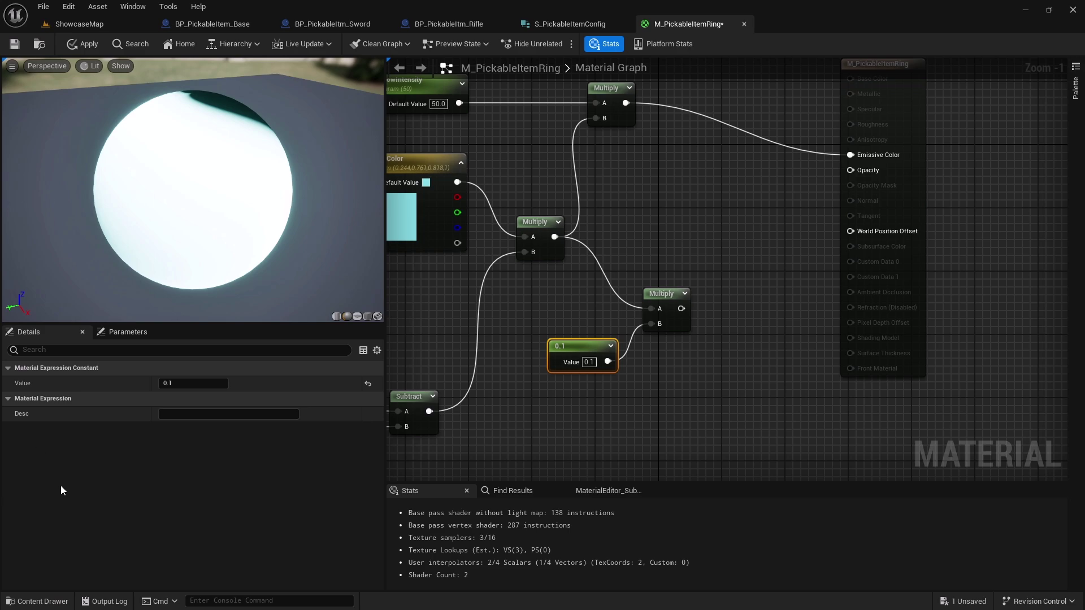
left_click_drag(574, 345, 557, 349)
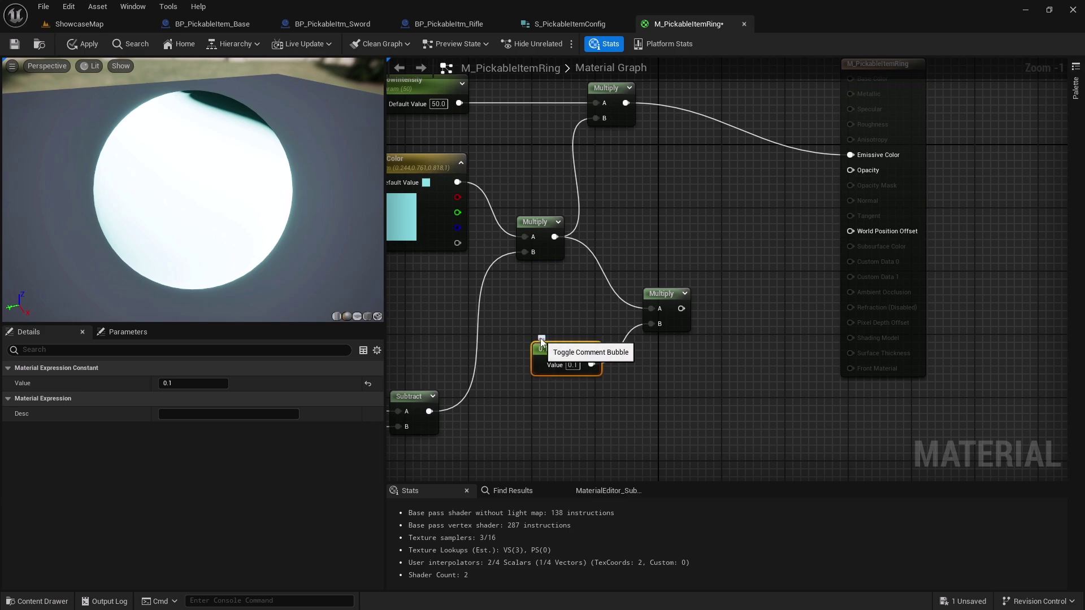
left_click(541, 338)
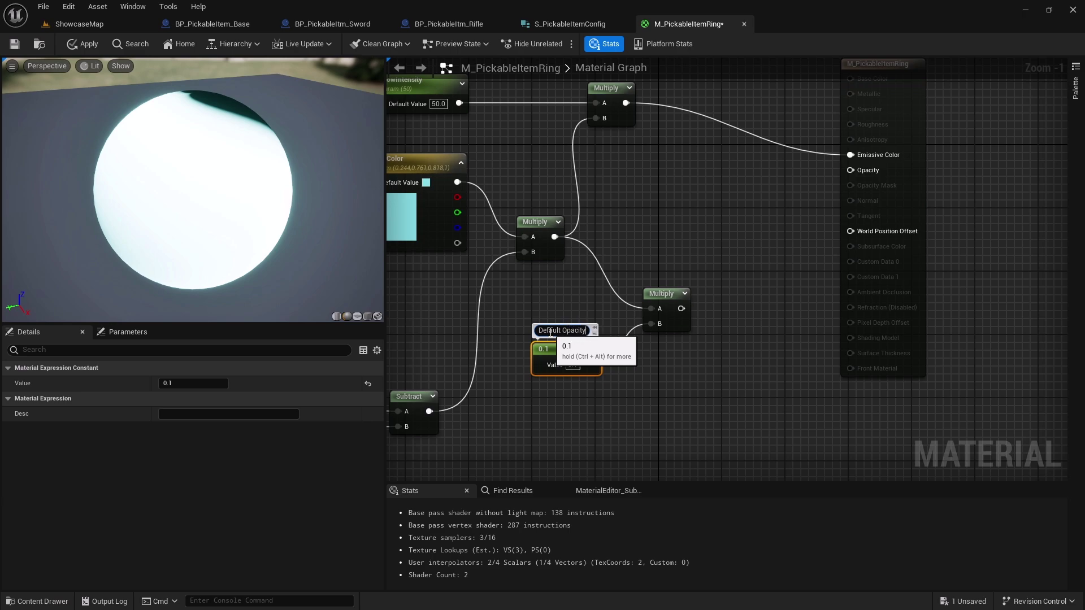
key("Return")
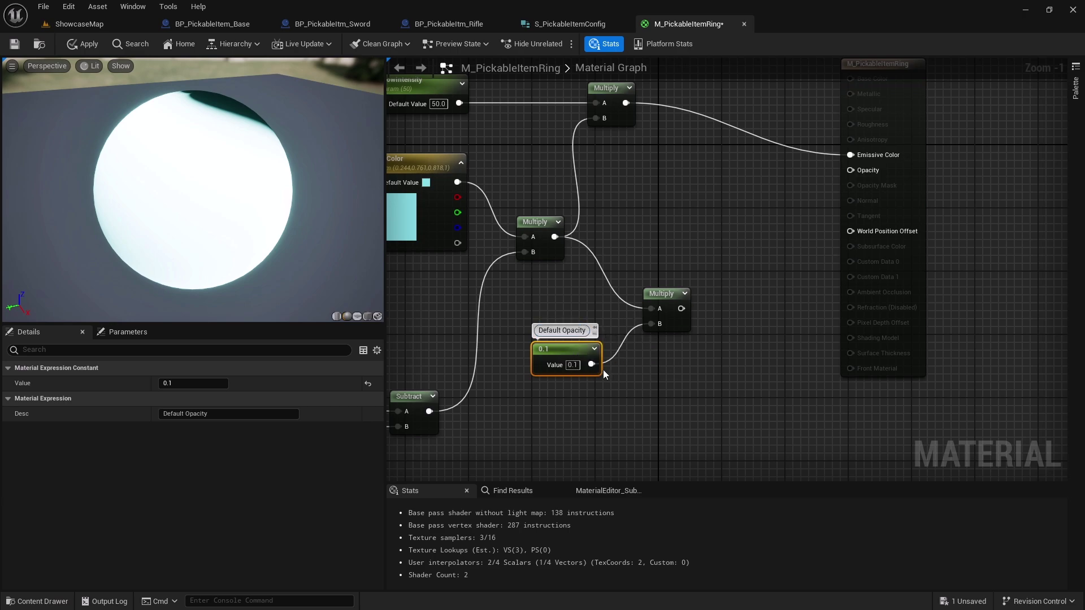
Step: Add a fourth Multiply node fed in A by the output of the third Multiply
right_click_drag(639, 394, 563, 326)
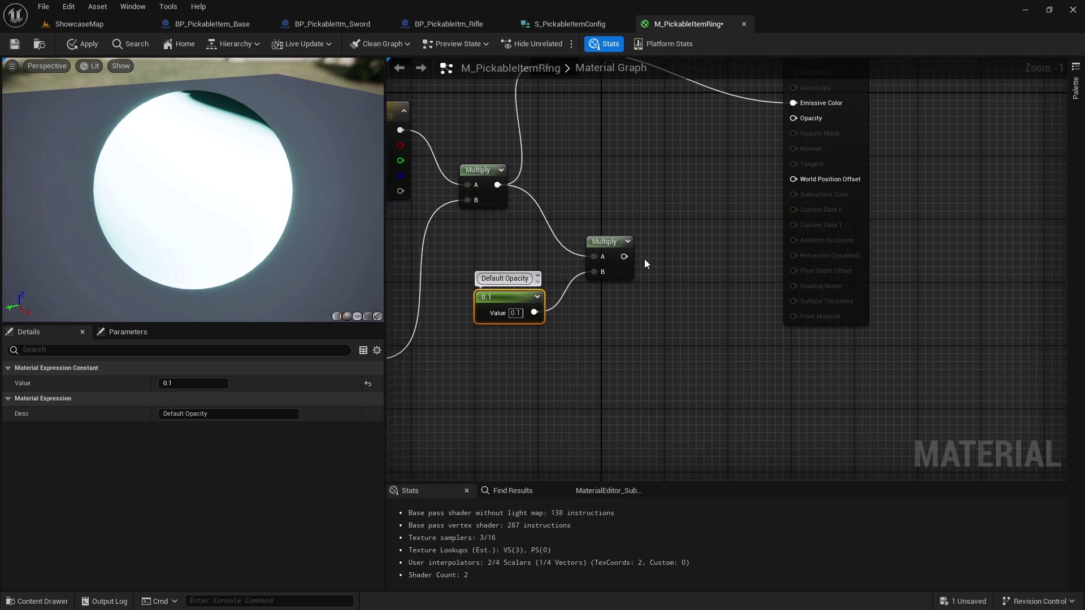
left_click_drag(623, 256, 666, 330)
type("multiply")
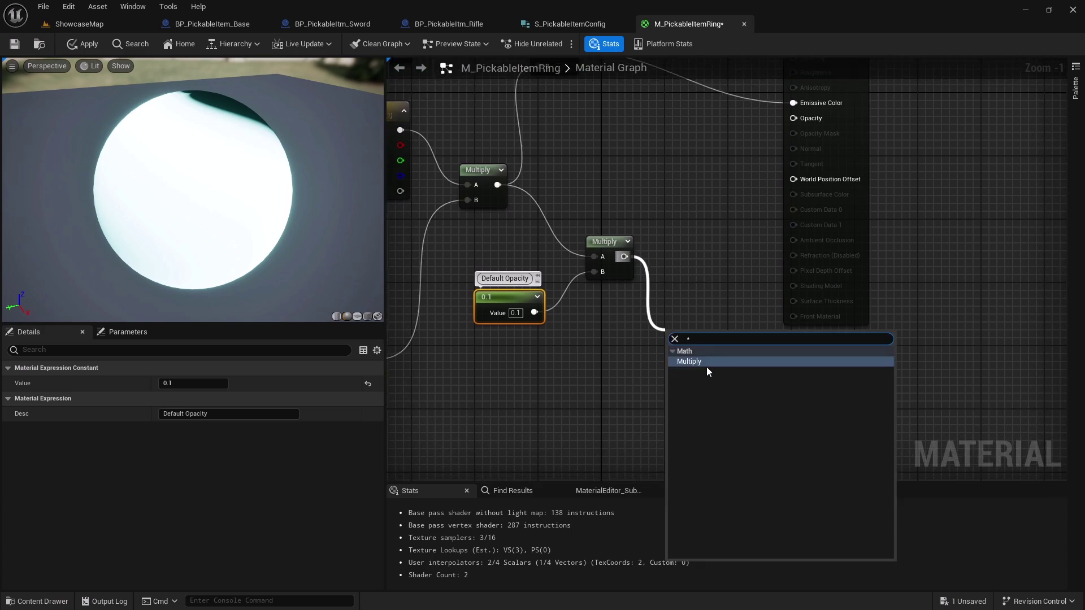
left_click(701, 359)
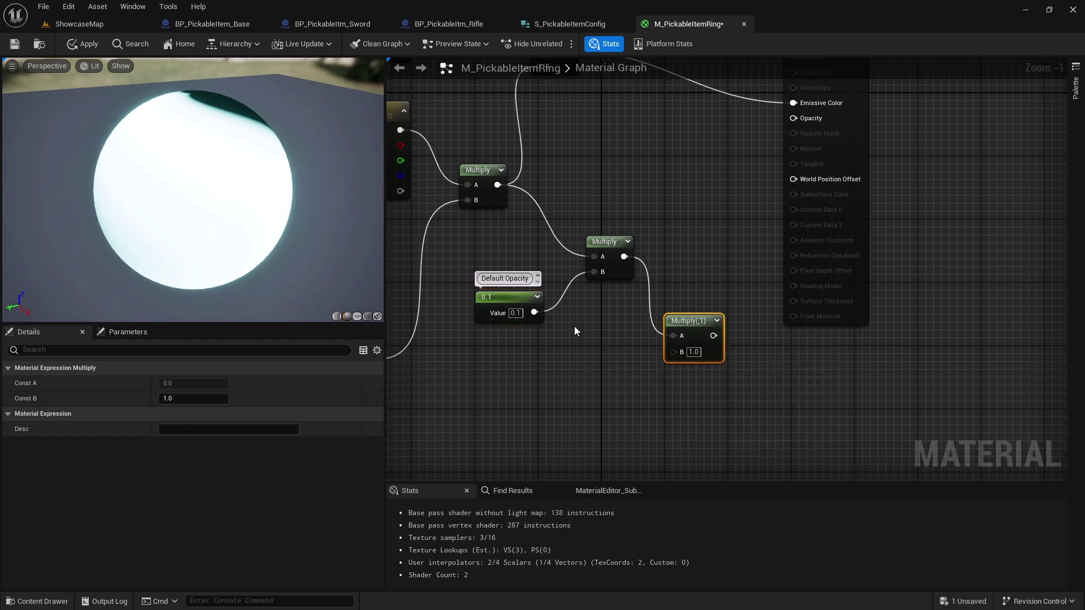
Step: Add a Constant node below the Default Opacity constant, convert it to a scalar parameter named Opacity, and position it beside the fourth Multiply
key("1")
left_click(554, 375)
right_click(577, 388)
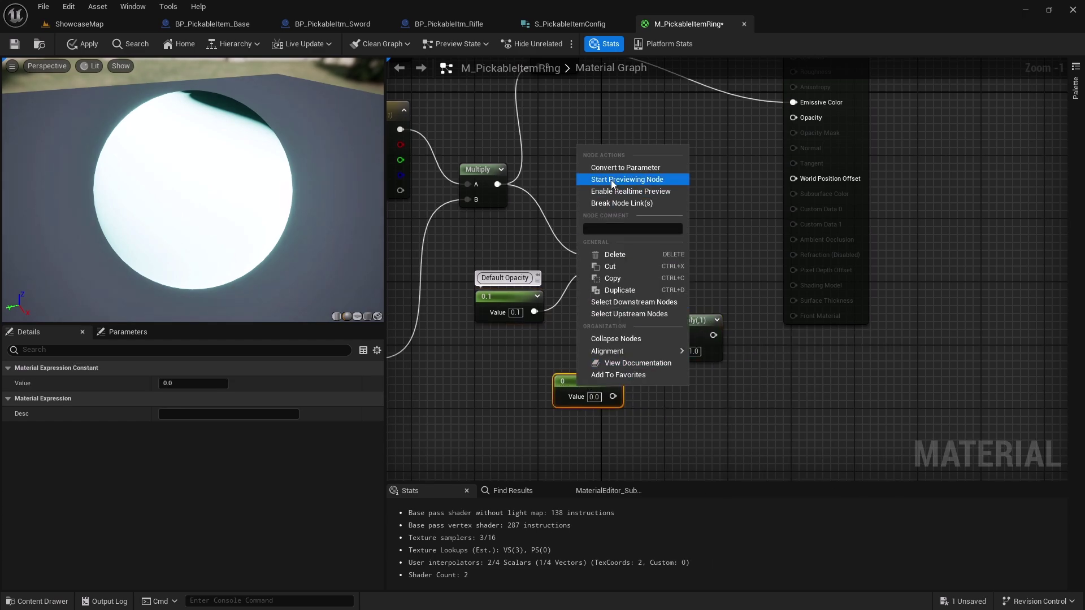
left_click(612, 168)
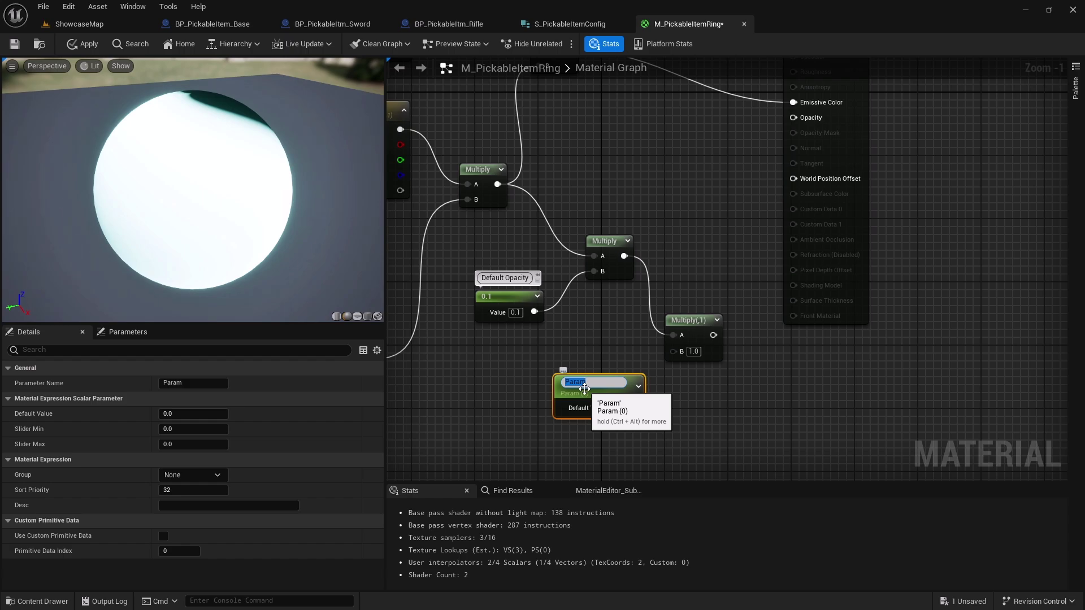
key("Return")
left_click_drag(583, 387, 553, 382)
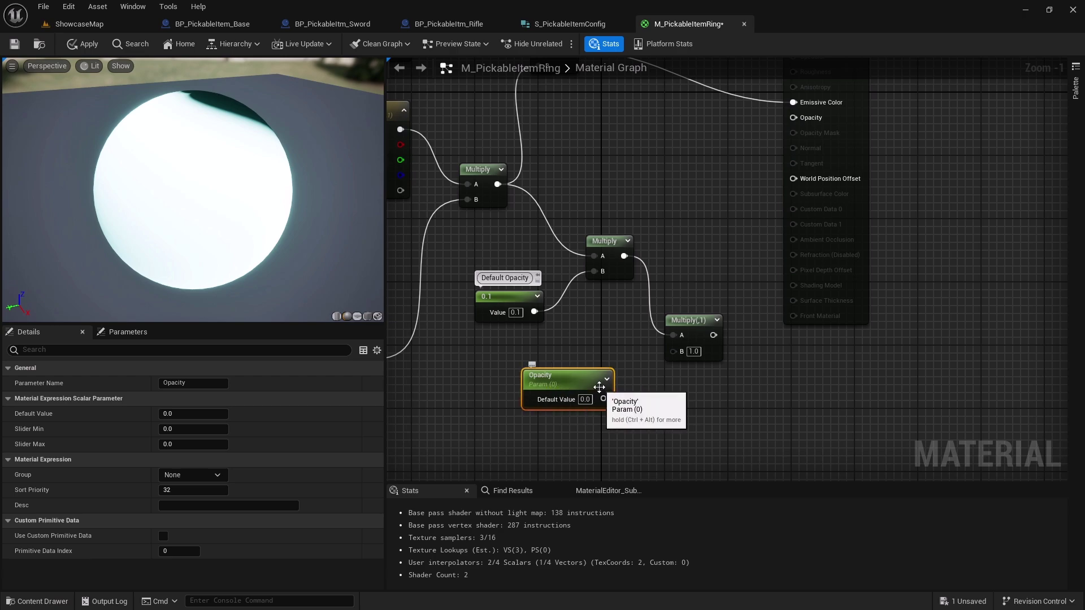
Step: Set the Opacity parameter's default value to 0.1 and connect it to the B input of the fourth Multiply
type("0.1")
key("Return")
left_click_drag(604, 398, 675, 351)
Step: Connect the fourth Multiply to the material's Opacity input, apply the material, and check the translucency on the preview sphere
right_click_drag(717, 390, 611, 459)
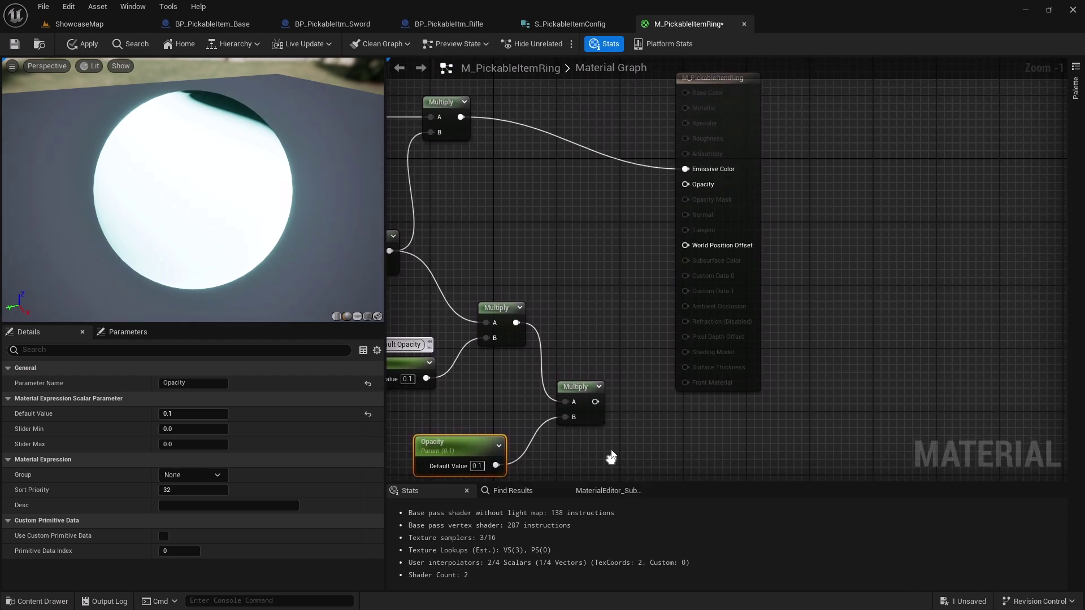
left_click_drag(595, 401, 701, 184)
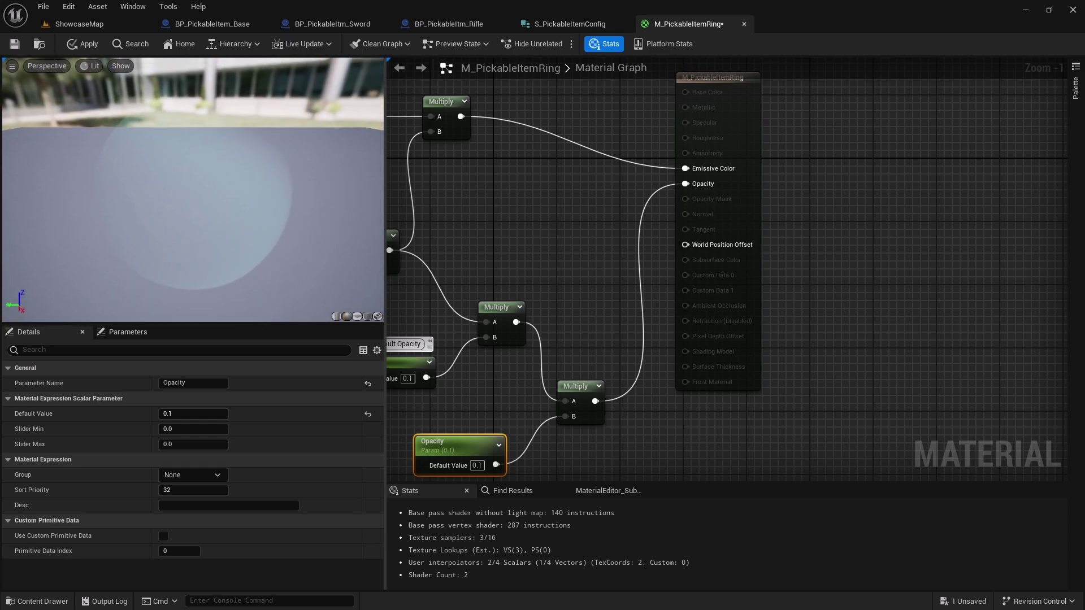
left_click(84, 44)
left_click_drag(207, 213, 226, 201)
Step: Set the Opacity parameter's default value to 0.2 and check the preview sphere from another angle
right_click_drag(554, 291, 588, 228)
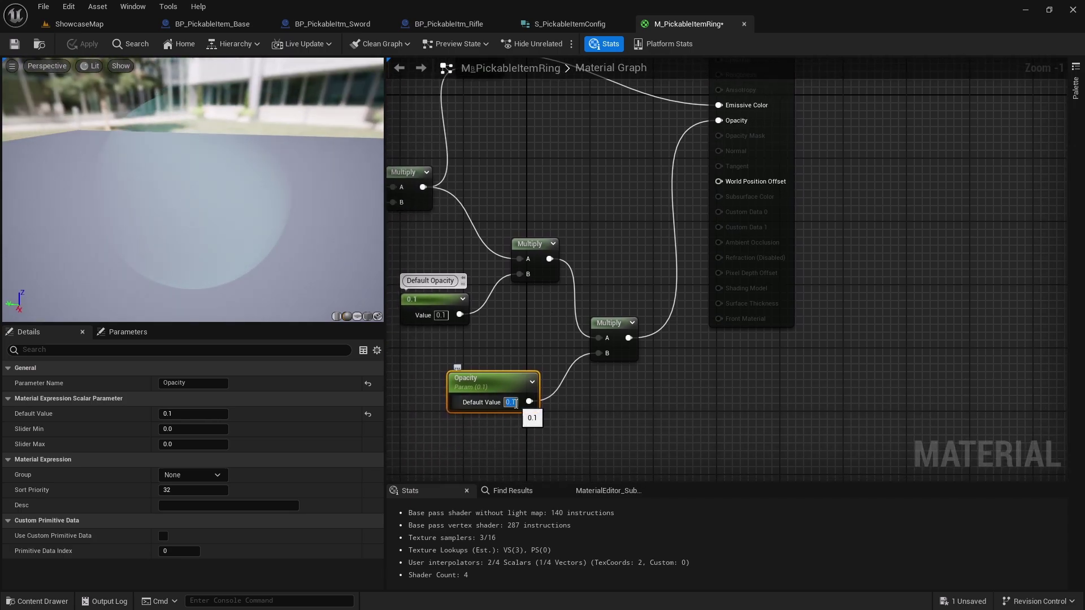
type("0.2")
key("Return")
left_click_drag(198, 237, 164, 217)
Step: Move the material output node farther away from the Multiply nodes and inspect the preview sphere
right_click_drag(620, 258, 600, 323)
left_click_drag(735, 229, 866, 179)
right_click_drag(488, 282, 496, 206)
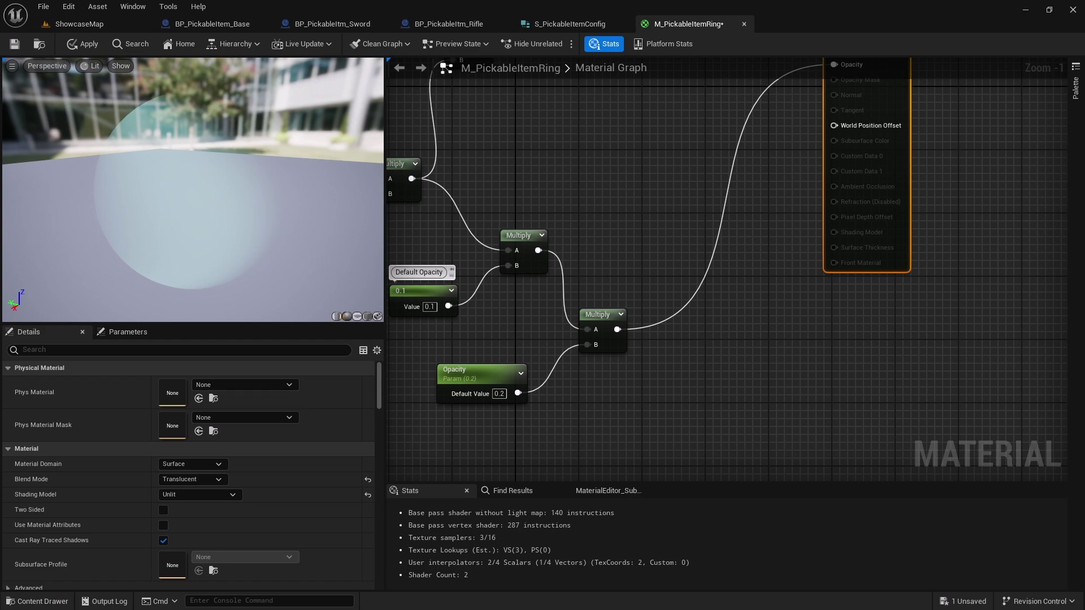
left_click_drag(170, 214, 205, 200)
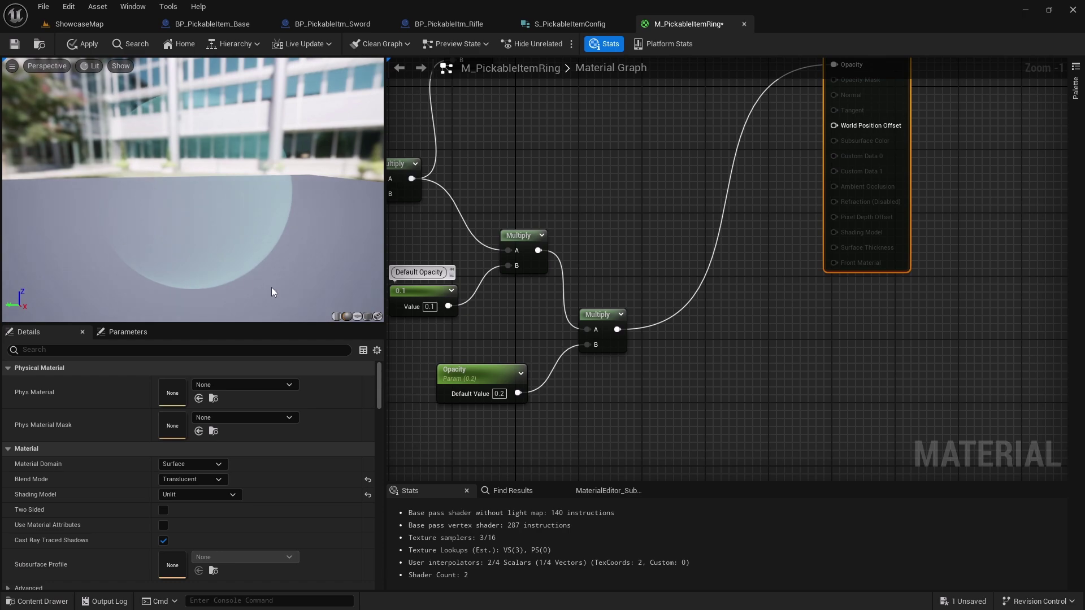
Step: Add a CameraOffset function node in the empty area below the Opacity parameter
mouse_move(566, 380)
right_mouse_down()
mouse_move(565, 325)
mouse_move(554, 363)
right_mouse_up()
right_click(551, 372)
type("came")
key("Return")
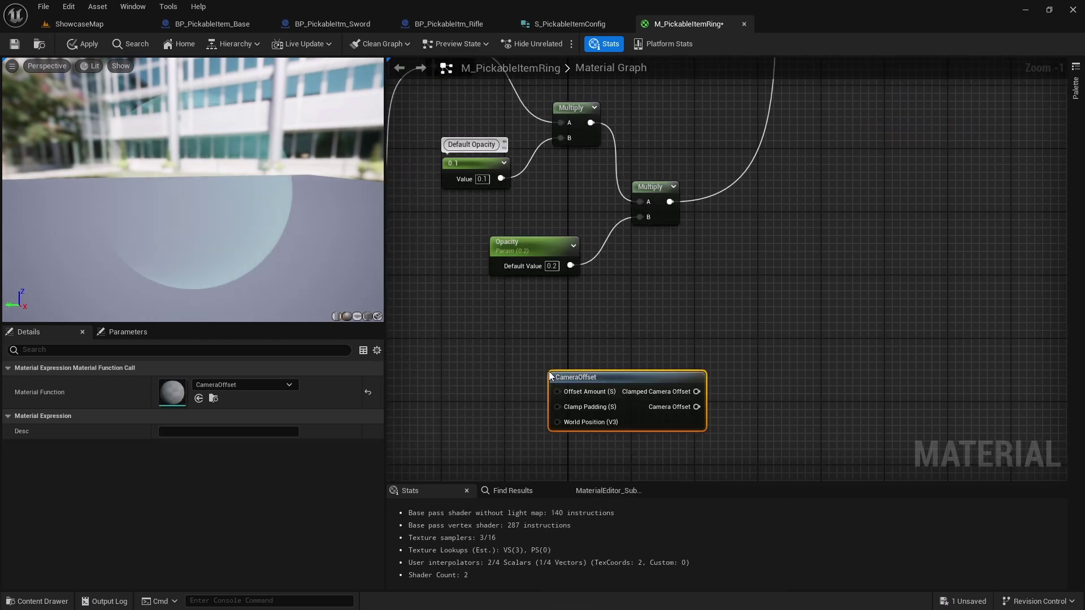
right_click_drag(551, 375, 585, 256)
Step: Add a Constant node with value -50 and connect it to the CameraOffset node's Offset Amount input
scroll(584, 269, "up", 1)
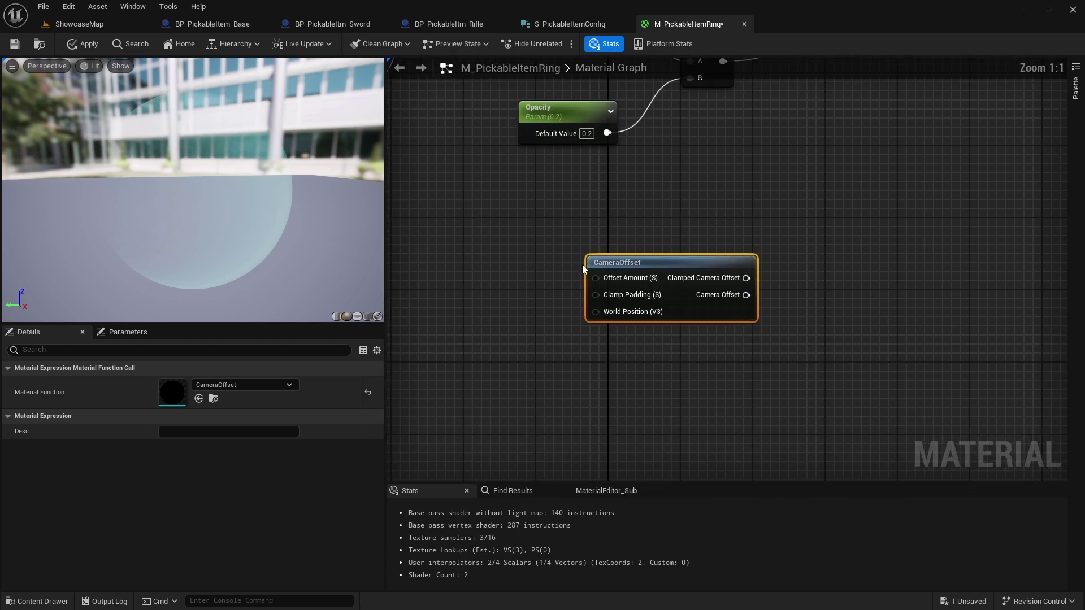
key("1")
left_click(492, 273)
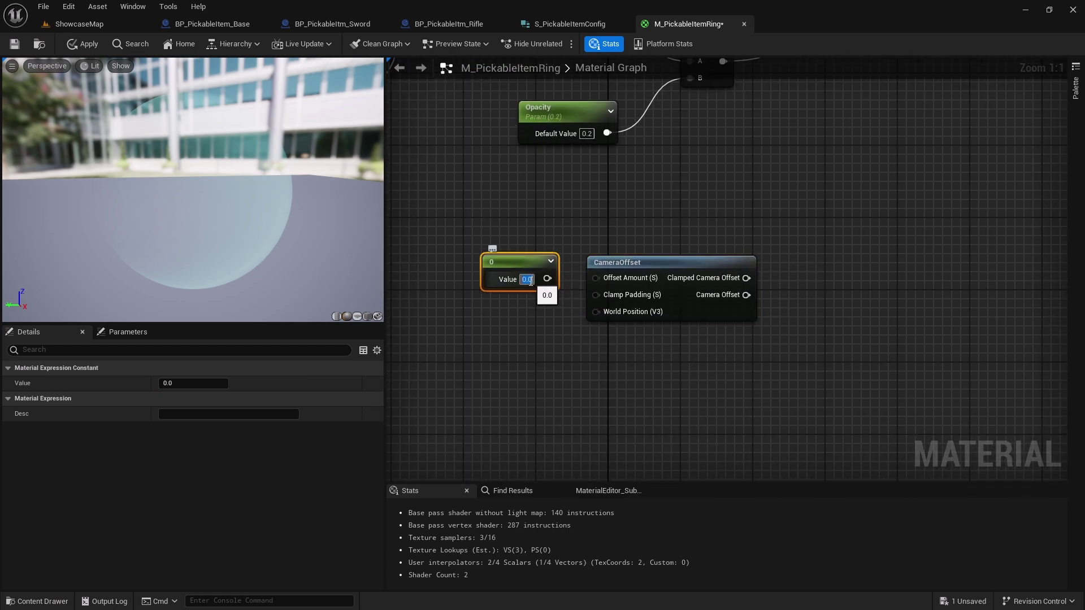
type("-50")
key("Return")
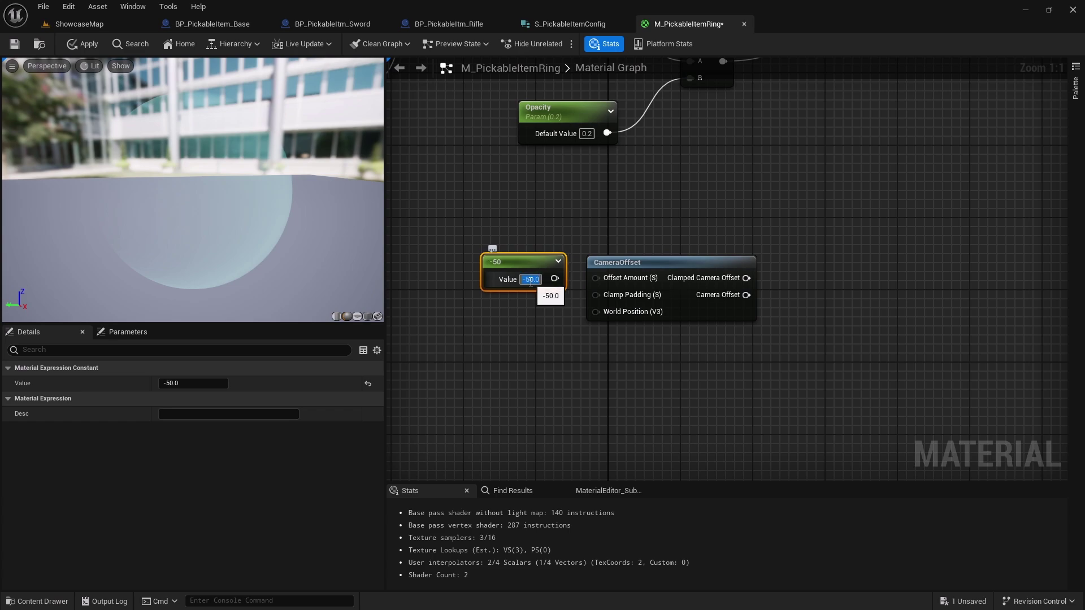
left_click_drag(554, 278, 617, 281)
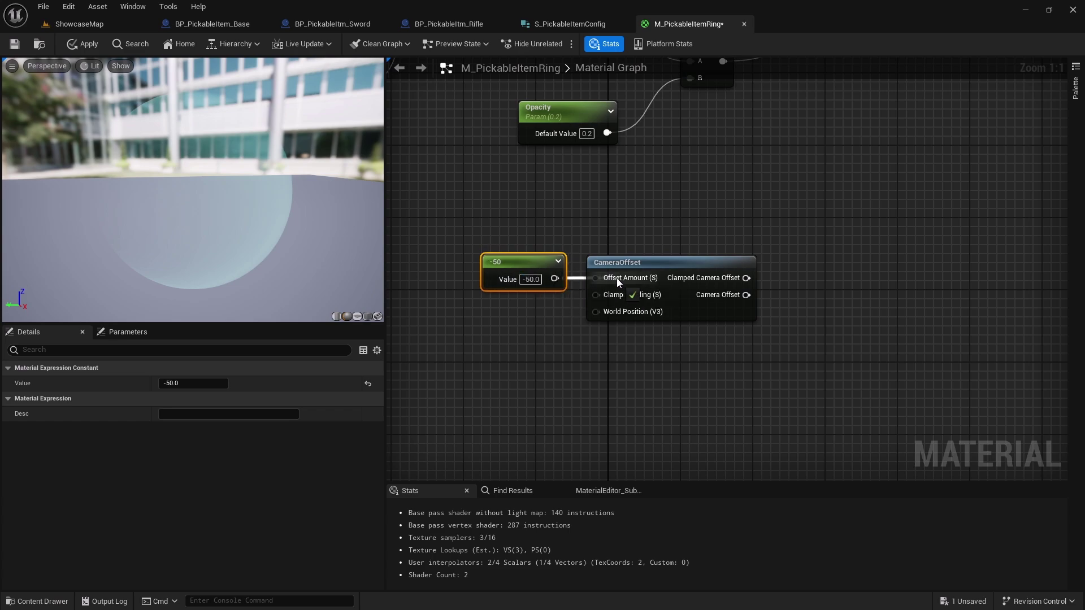
Step: Connect the CameraOffset output to the material's World Position Offset, apply and save the material, and check the preview sphere
scroll(617, 278, "down", 2)
left_click_drag(577, 351, 746, 256)
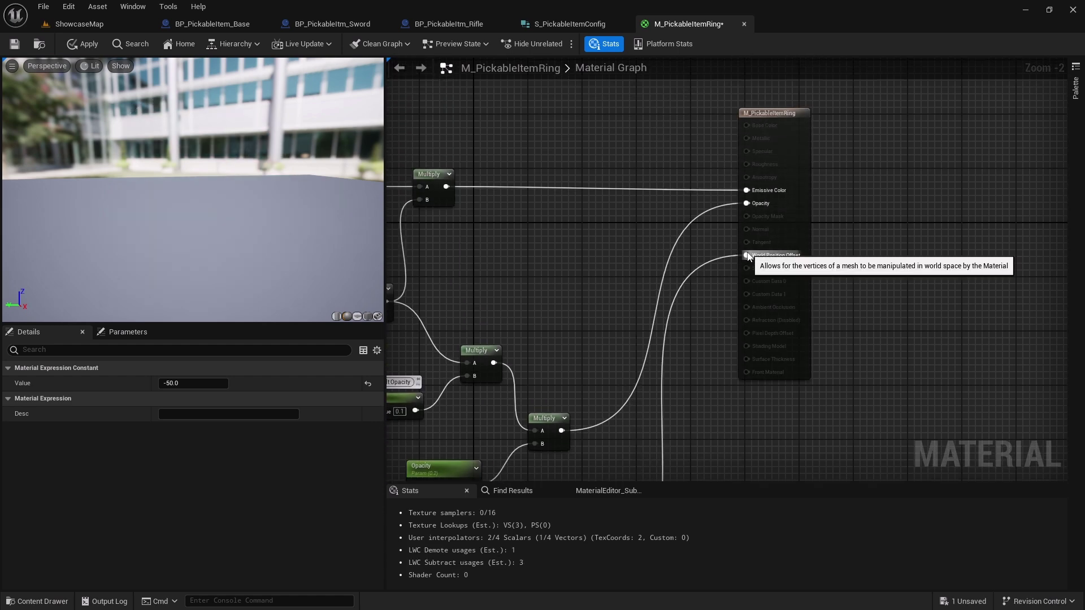
left_click(72, 50)
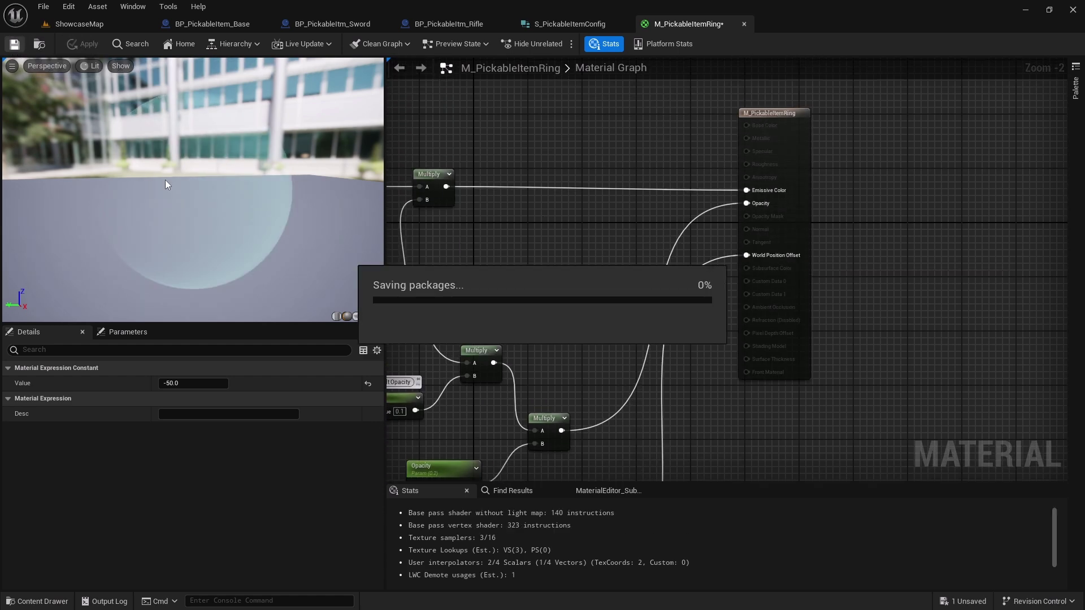
left_click_drag(200, 191, 274, 209)
right_click_drag(546, 263, 576, 196)
scroll(516, 282, "down", 2)
scroll(517, 282, "up", 1)
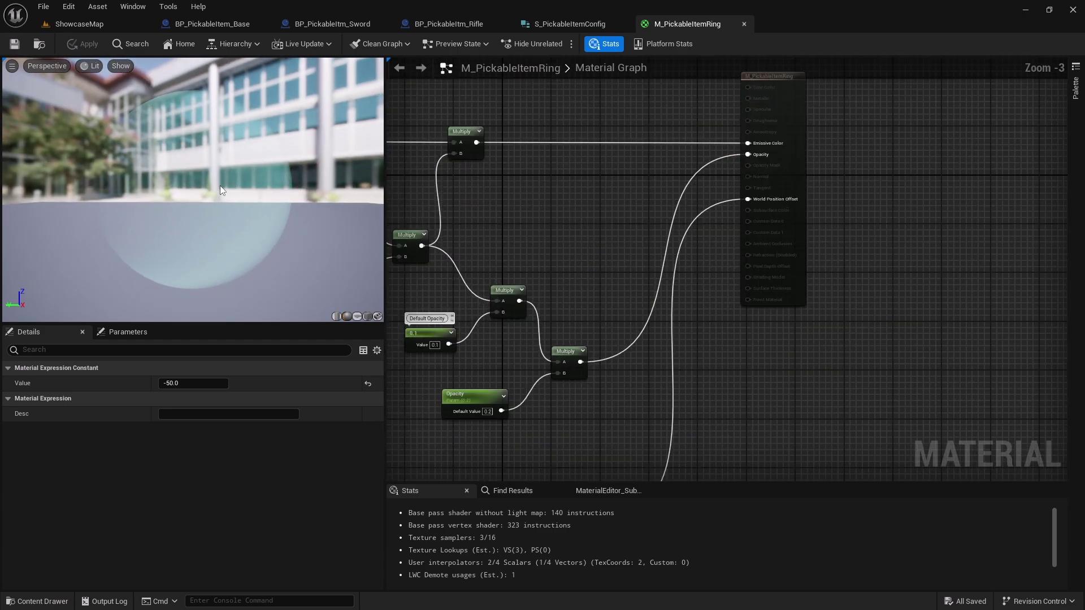
Step: Return to ShowcaseMap and create a material instance from M_PickableItemRing in the Materials/Inventory folder
left_click(79, 24)
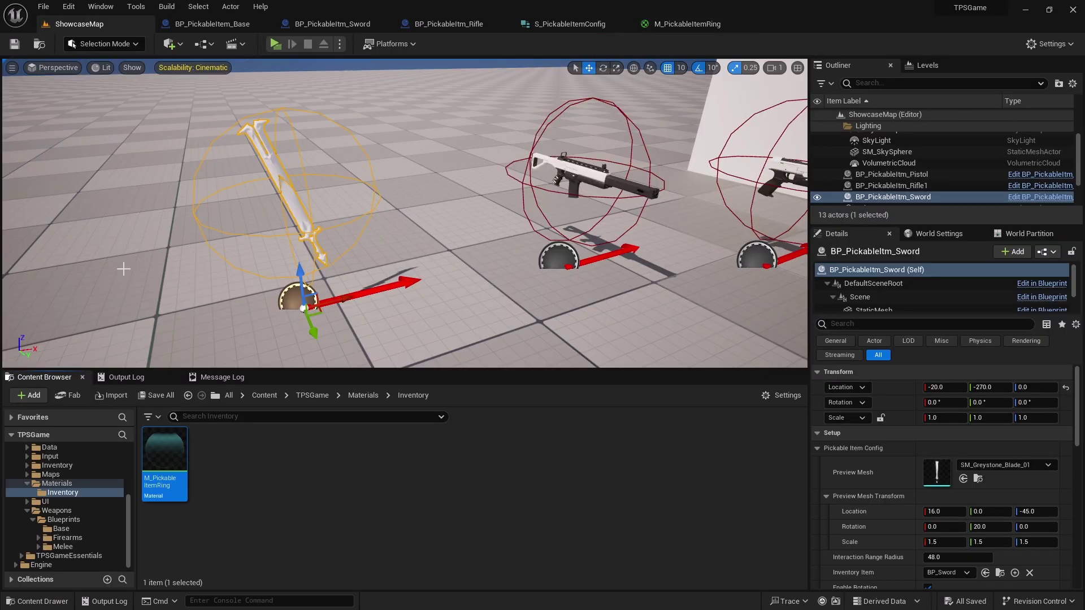
right_click(176, 451)
left_click(311, 479)
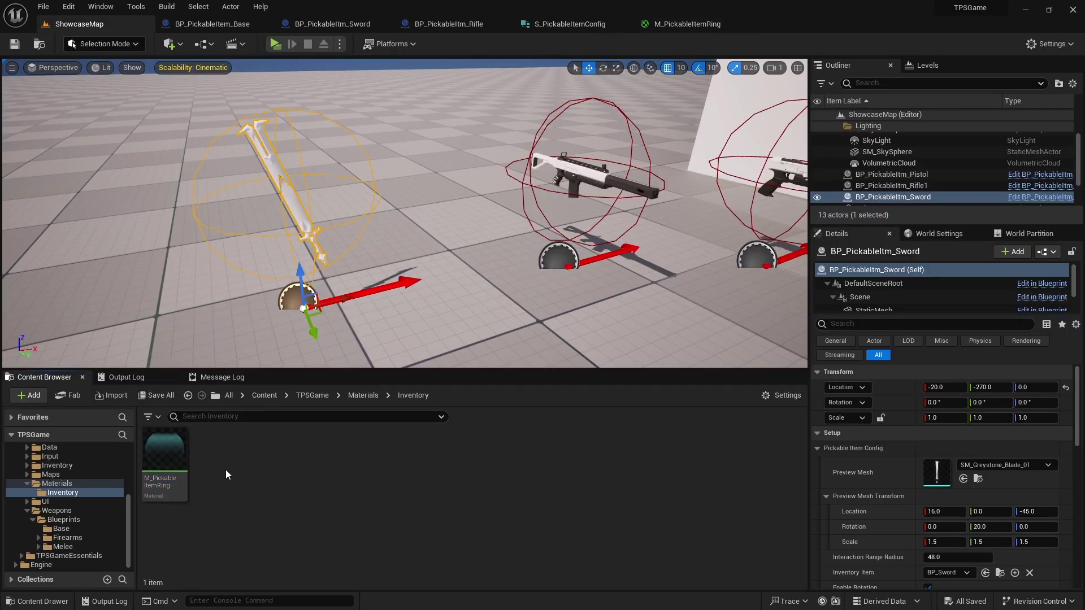
right_click(160, 460)
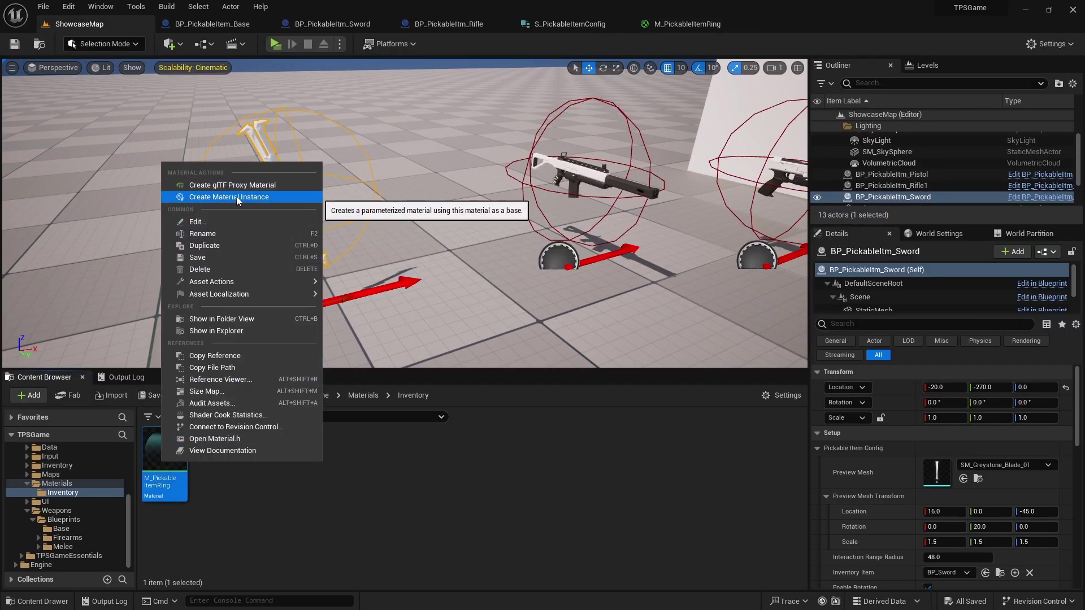
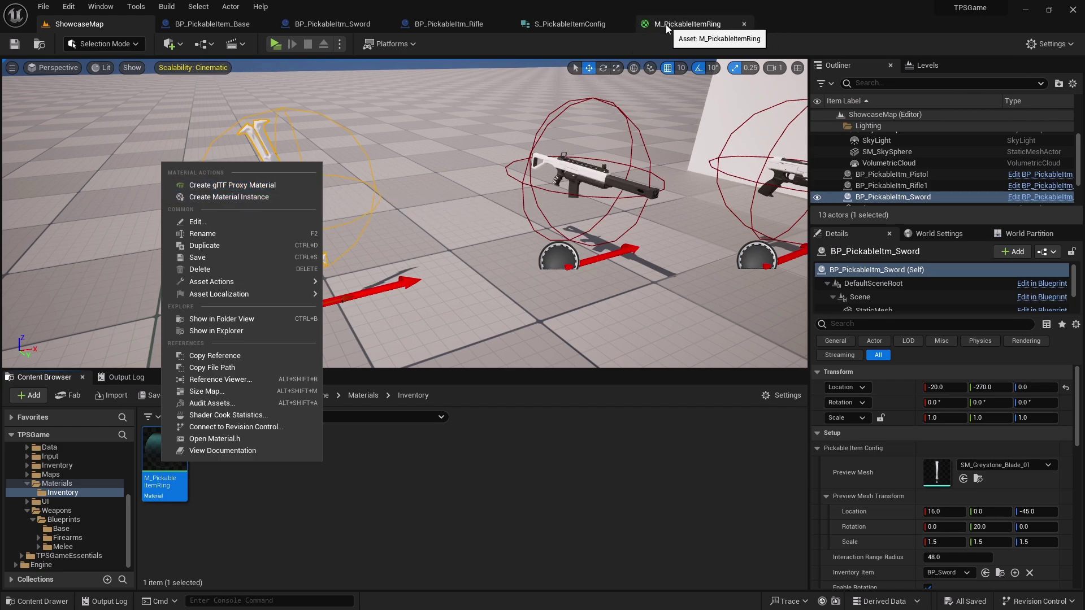
Step: Create a material instance from M_PickableItemRing and name it MI_PIR_Green
left_click(239, 199)
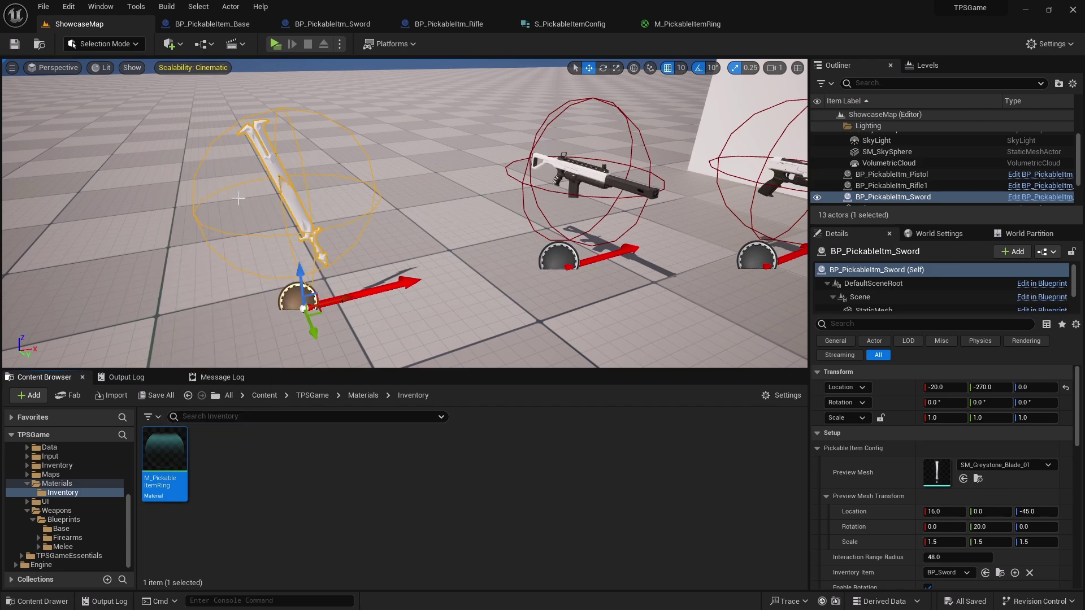
type("MI")
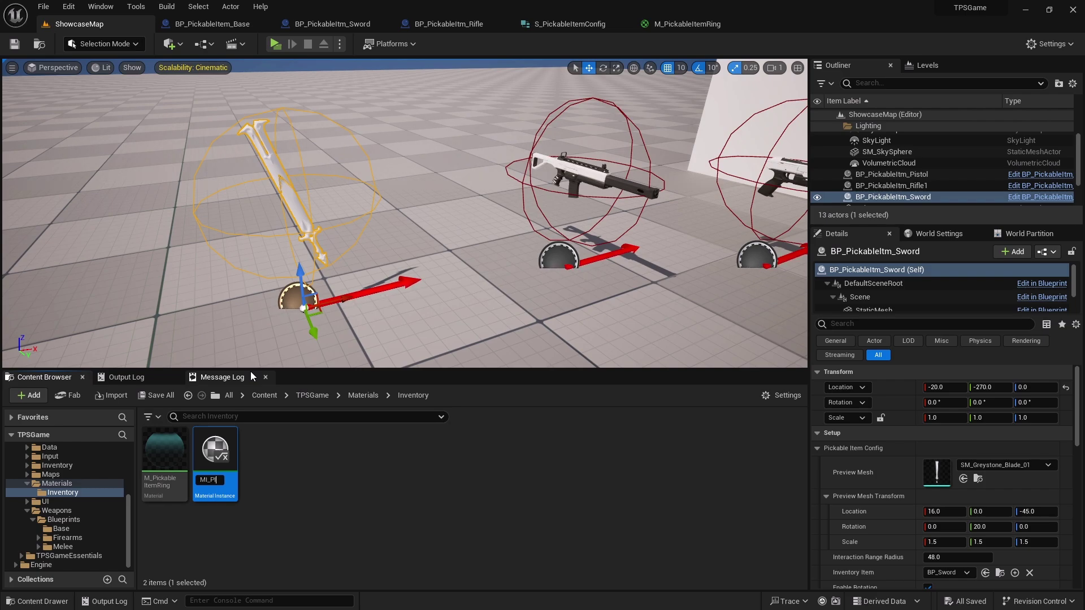
type("_PIR_Green")
key("Return")
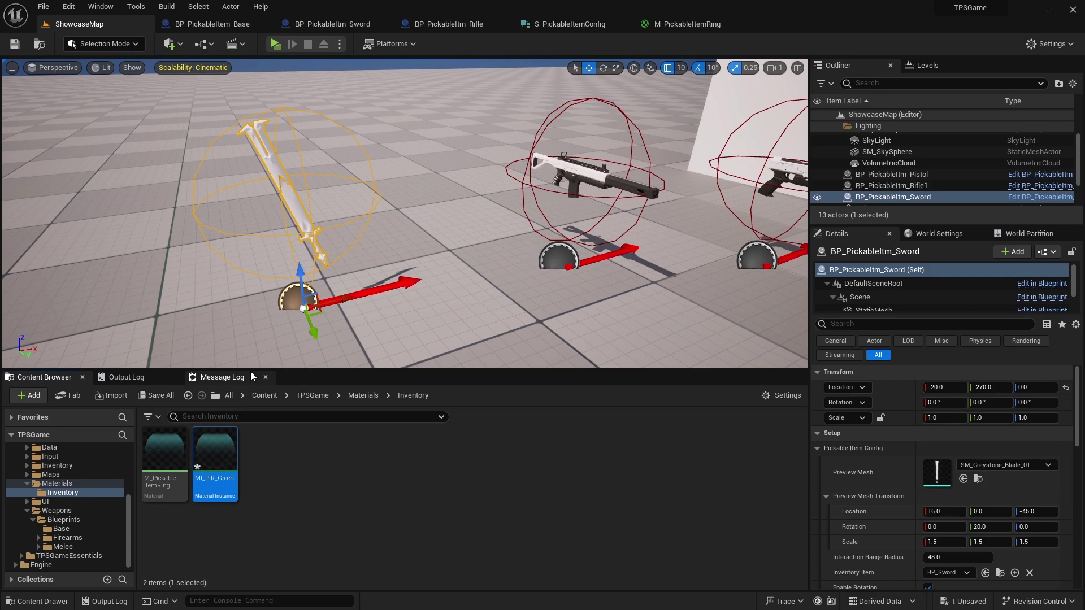
Step: Open MI_PIR_Green, override its RingColor parameter with a light green (hex sRGB 6DE96CFF), and save the instance
double_click(218, 455)
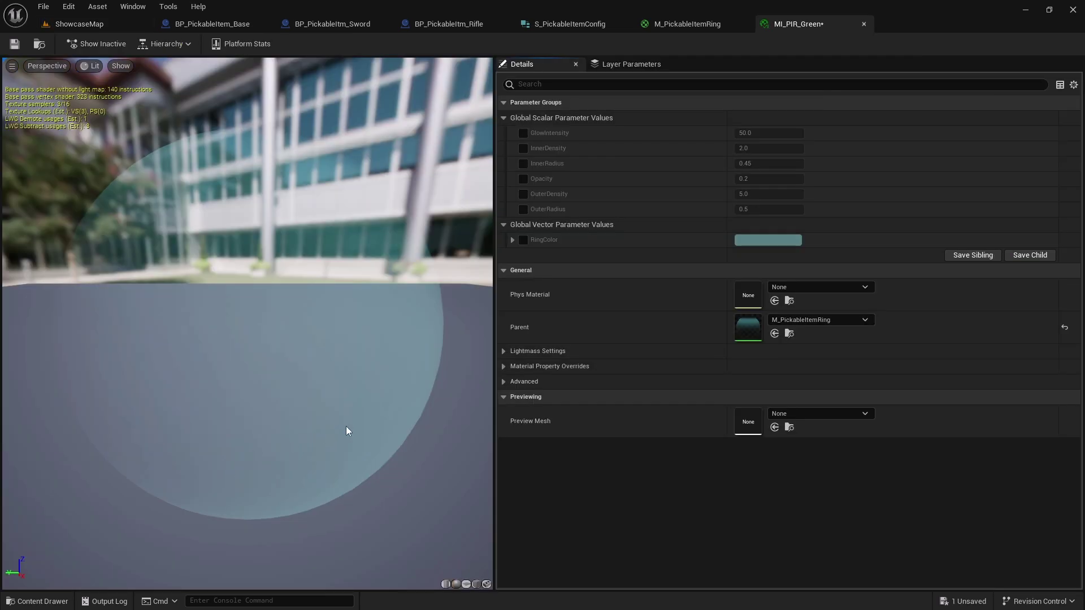
left_click(522, 239)
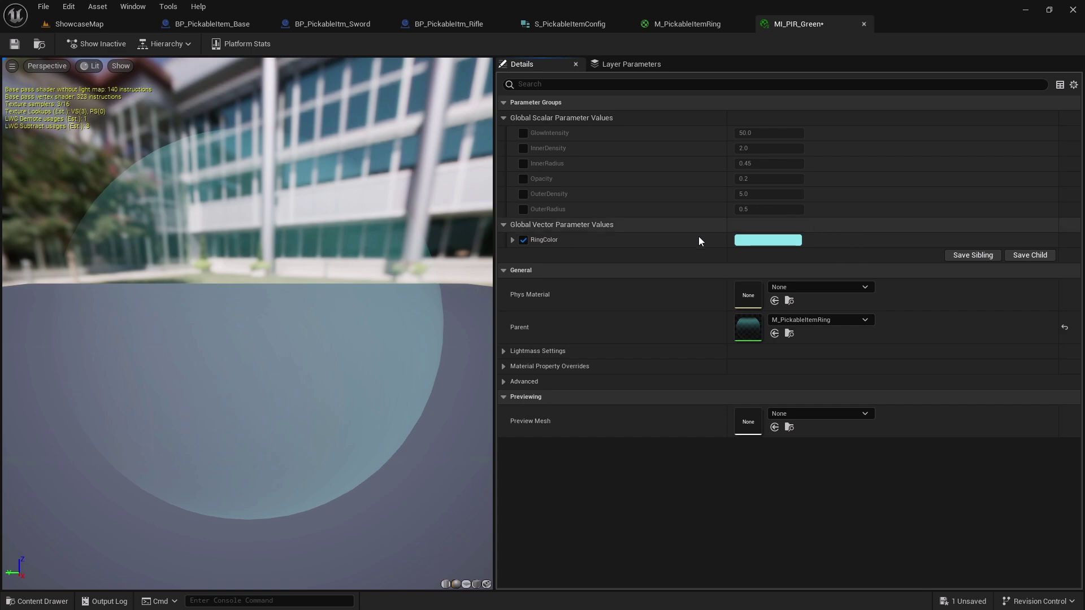
left_click(769, 240)
left_click(819, 380)
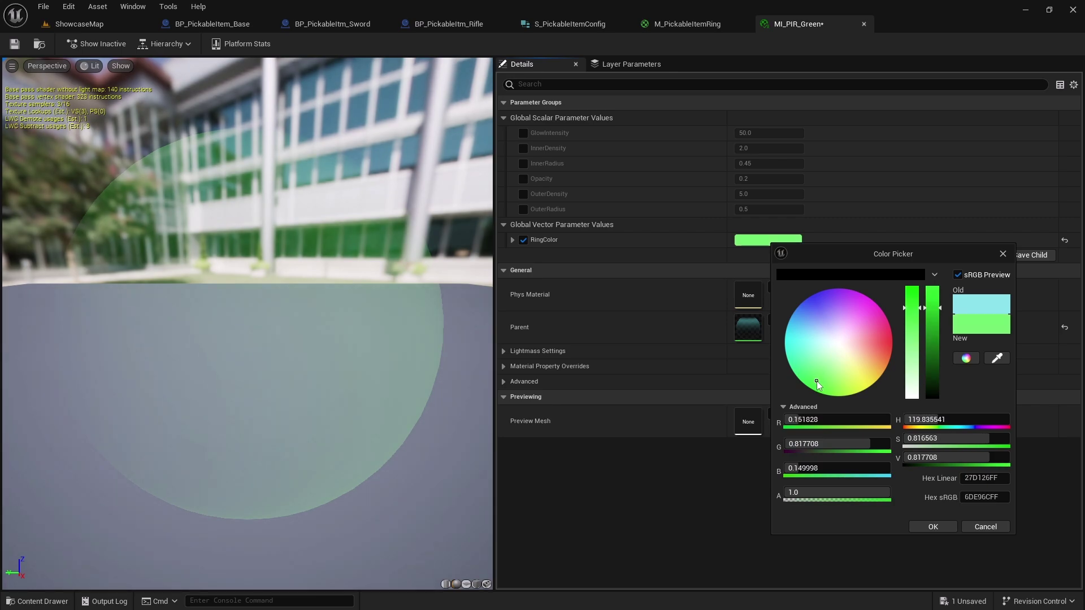
left_click(932, 527)
left_click(14, 44)
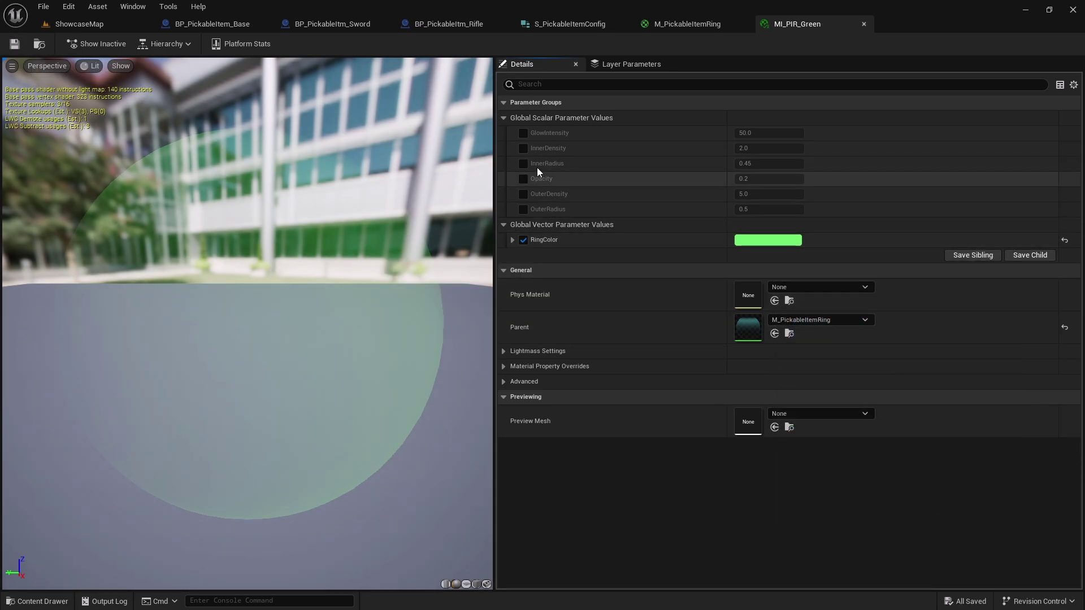
Step: Back in ShowcaseMap, create a Base folder inside Materials/Inventory, move M_PickableItemRing into it, and save all files
left_click(98, 27)
left_click(380, 458)
right_click(336, 480)
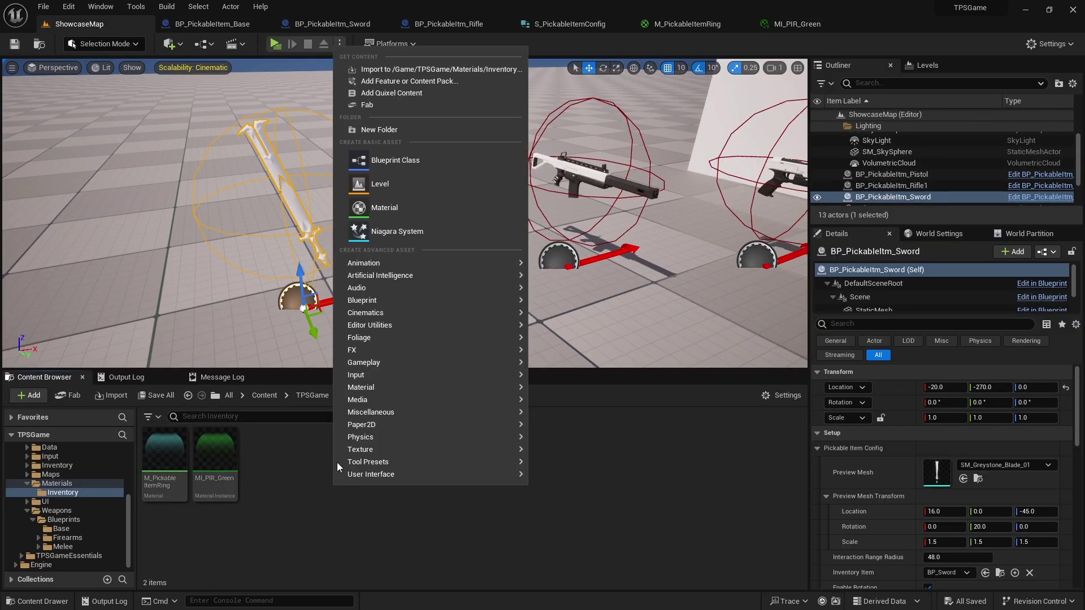
left_click(372, 126)
left_click_drag(215, 452, 161, 486)
left_click(173, 492)
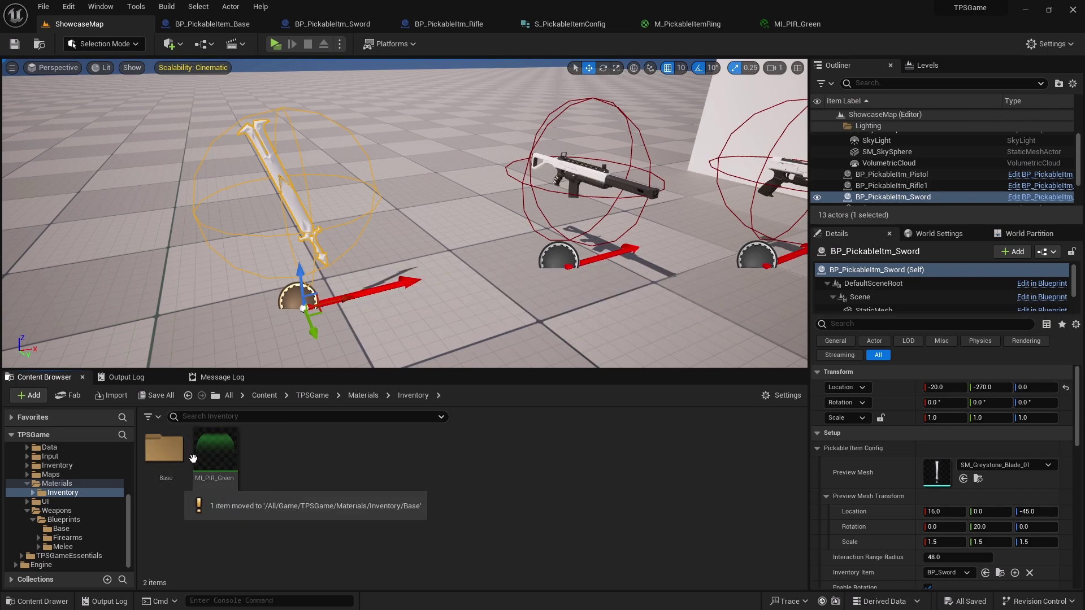
left_click(44, 6)
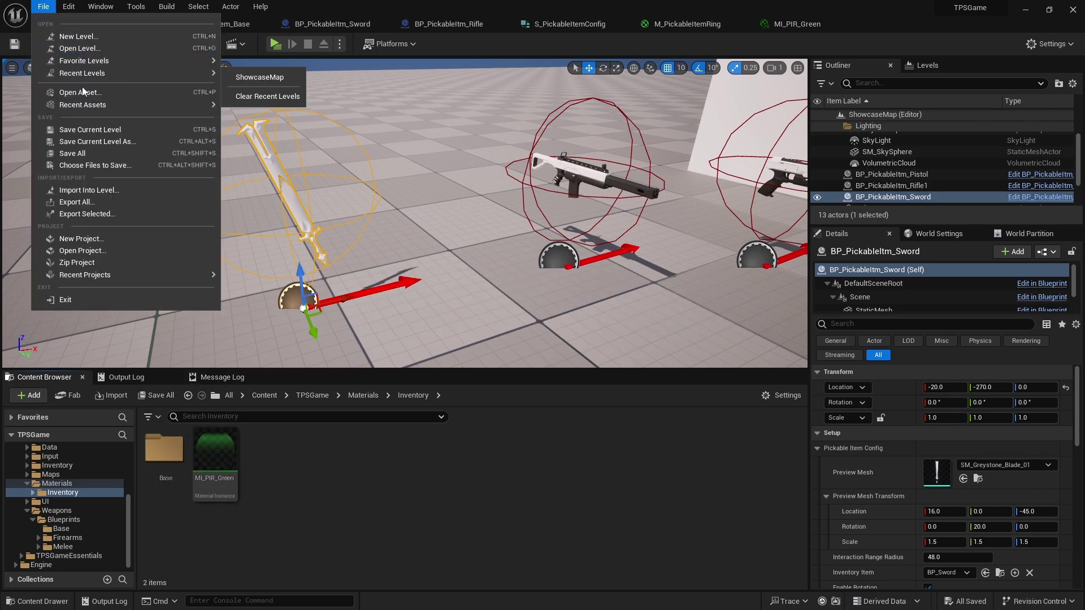
left_click(73, 153)
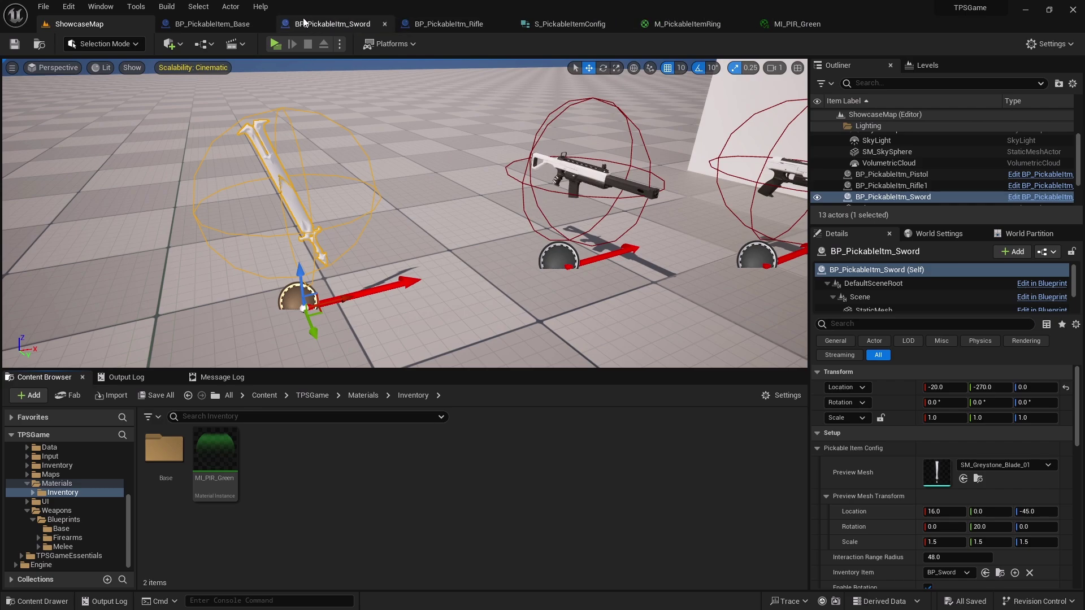
Step: Add a Material Billboard component under the Scene component in the BP_PickableItem_Base blueprint
left_click(186, 25)
right_click_drag(372, 172, 556, 259)
left_click(311, 65)
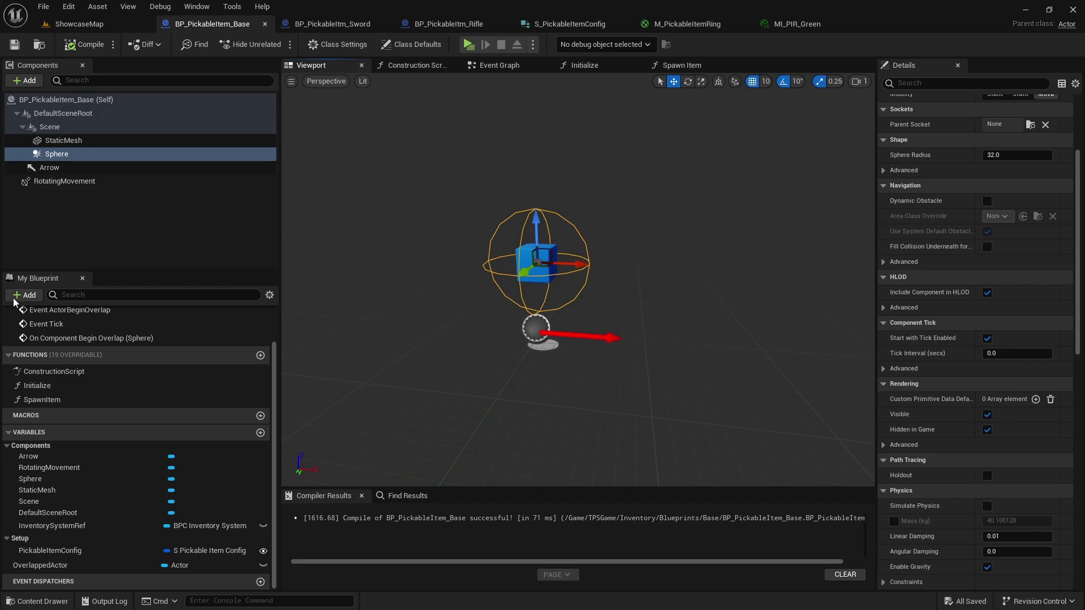
left_click(47, 128)
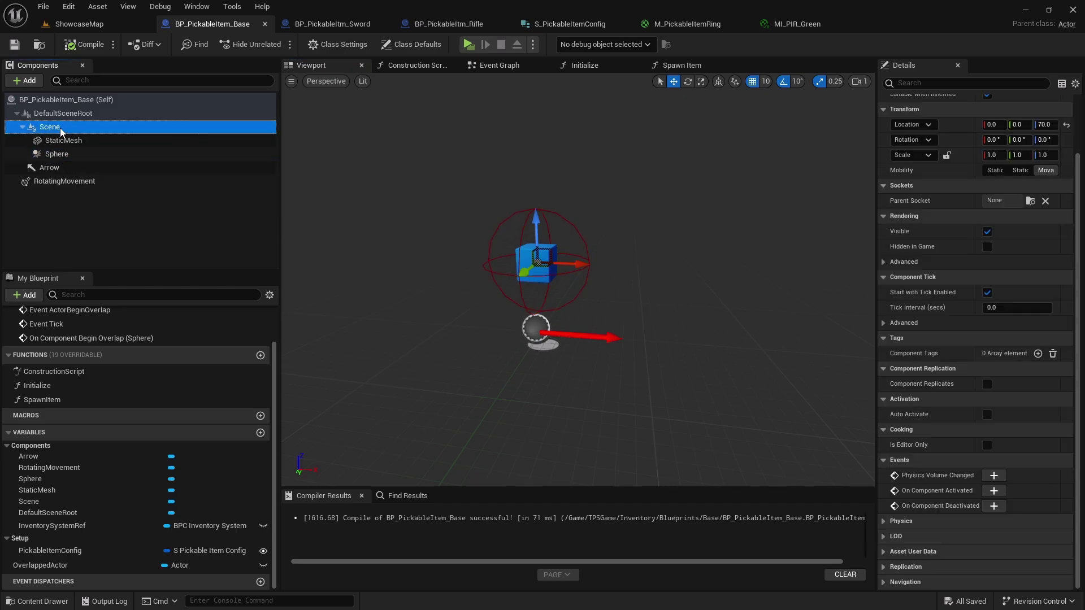
left_click(27, 81)
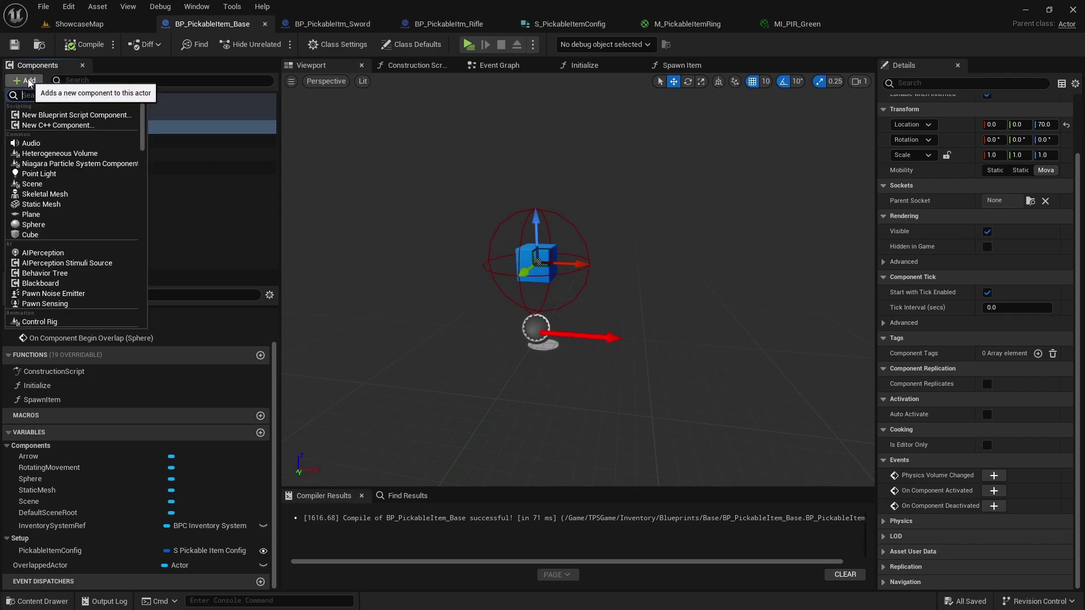
type("mat")
left_click(78, 134)
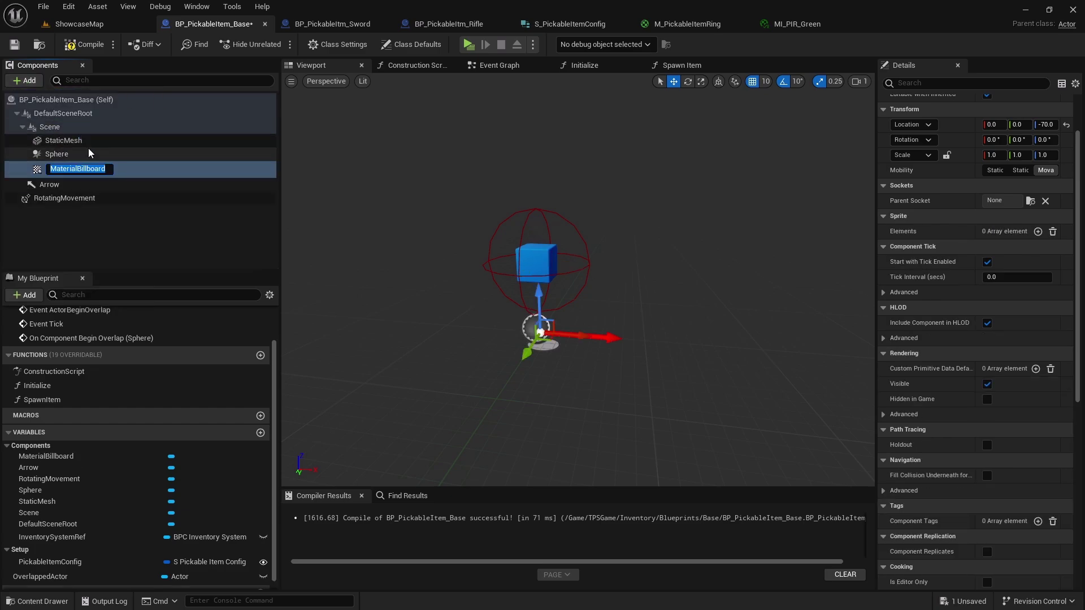
left_click(70, 156)
left_click(70, 168)
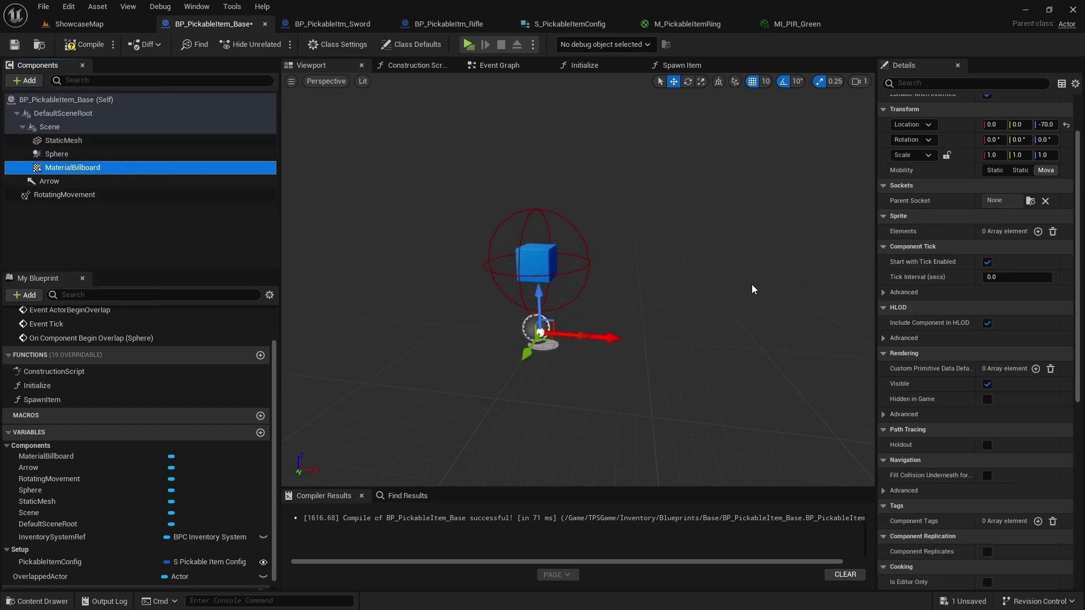
Step: Add one sprite element to the MaterialBillboard component and assign MI_PIR_Green as its material
left_click_drag(876, 287, 785, 286)
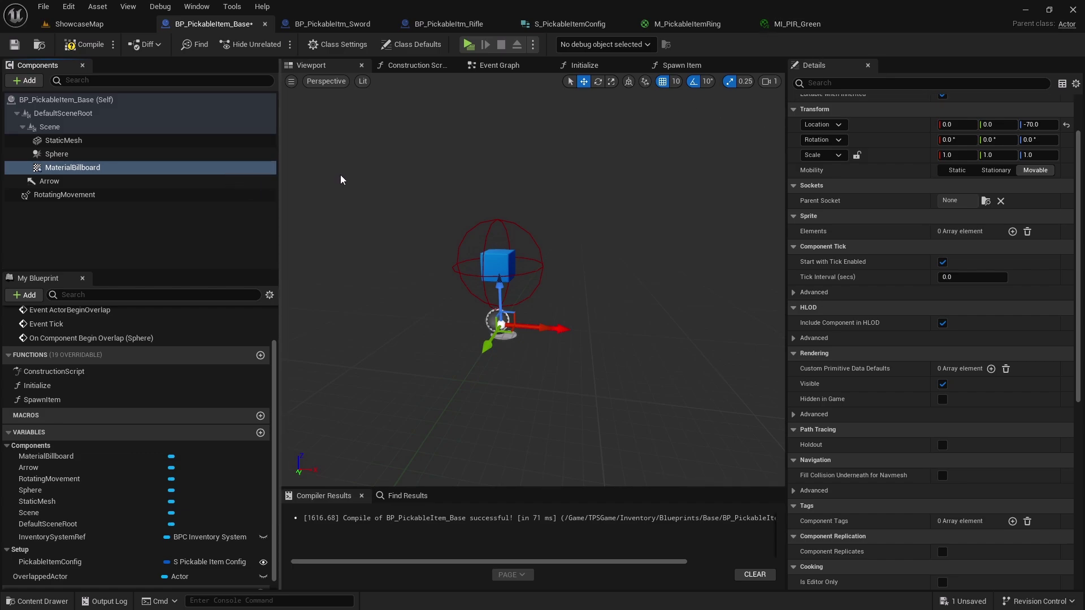
scroll(863, 280, "up", 2)
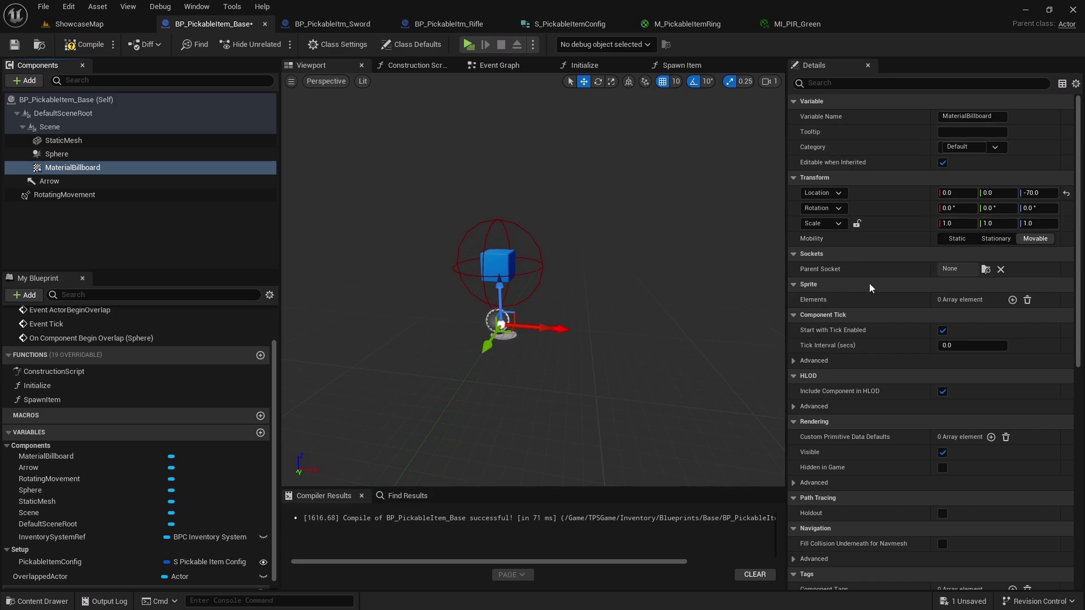
left_click(1011, 300)
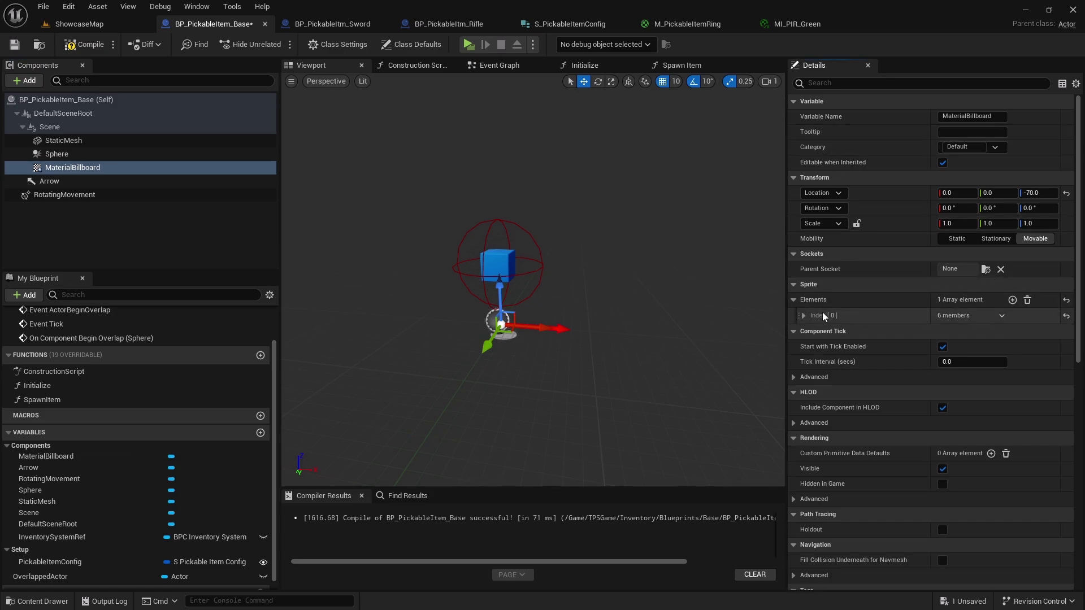
left_click(804, 316)
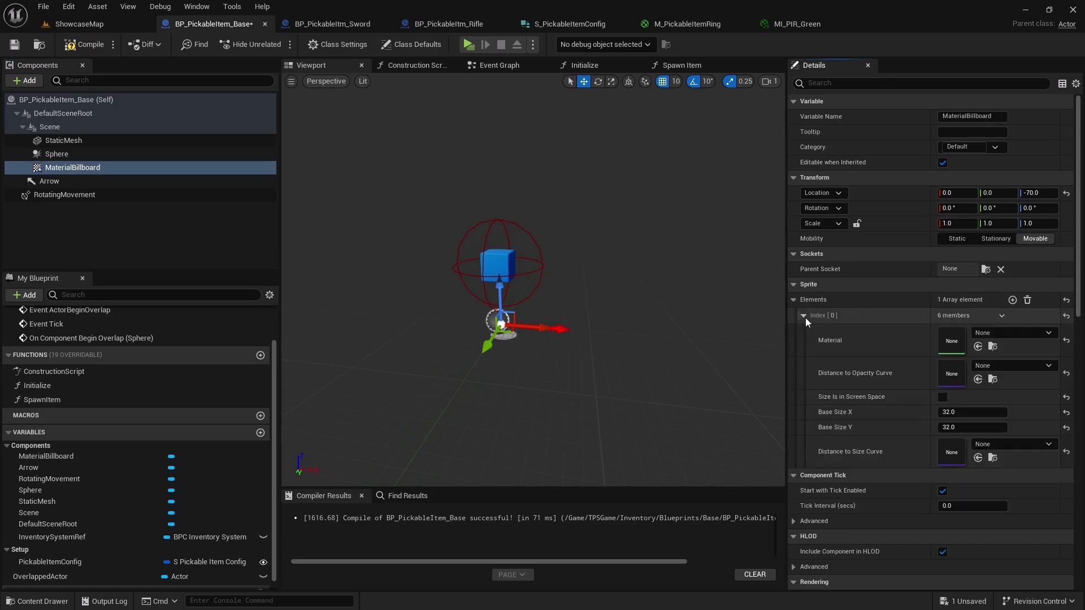
left_click(1000, 333)
type("pir")
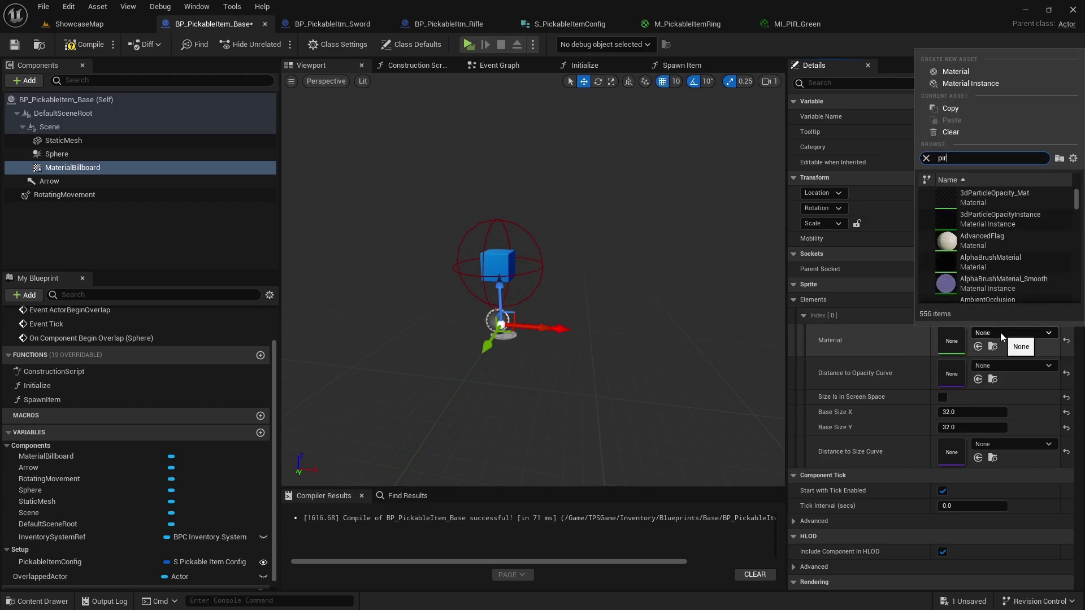
left_click(1020, 199)
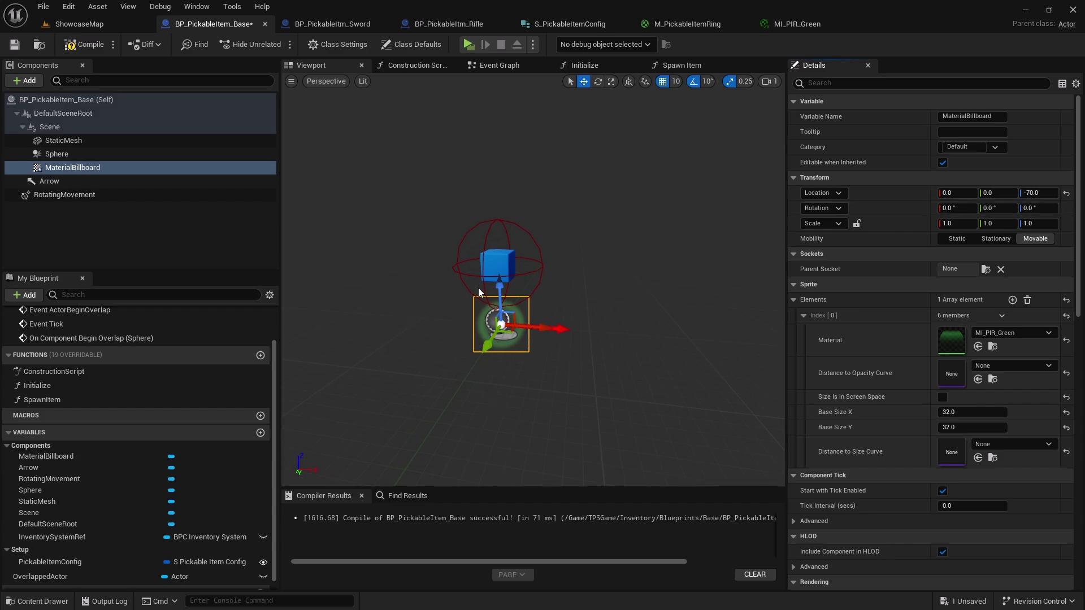
Step: Set the MaterialBillboard component's Z location to 0
scroll(478, 333, "up", 2)
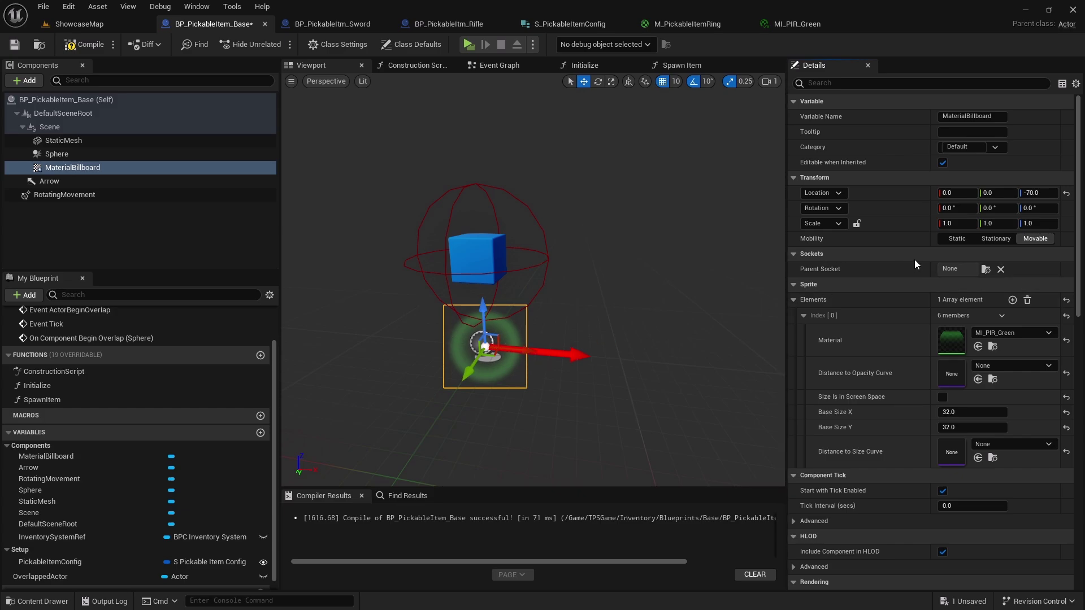
left_click(1038, 194)
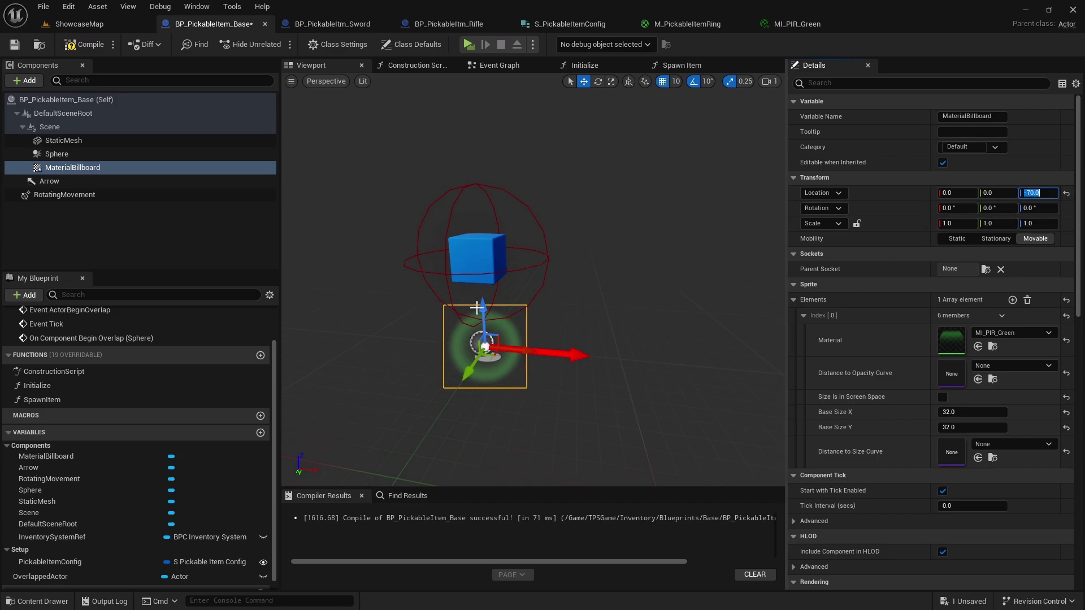
key("Return")
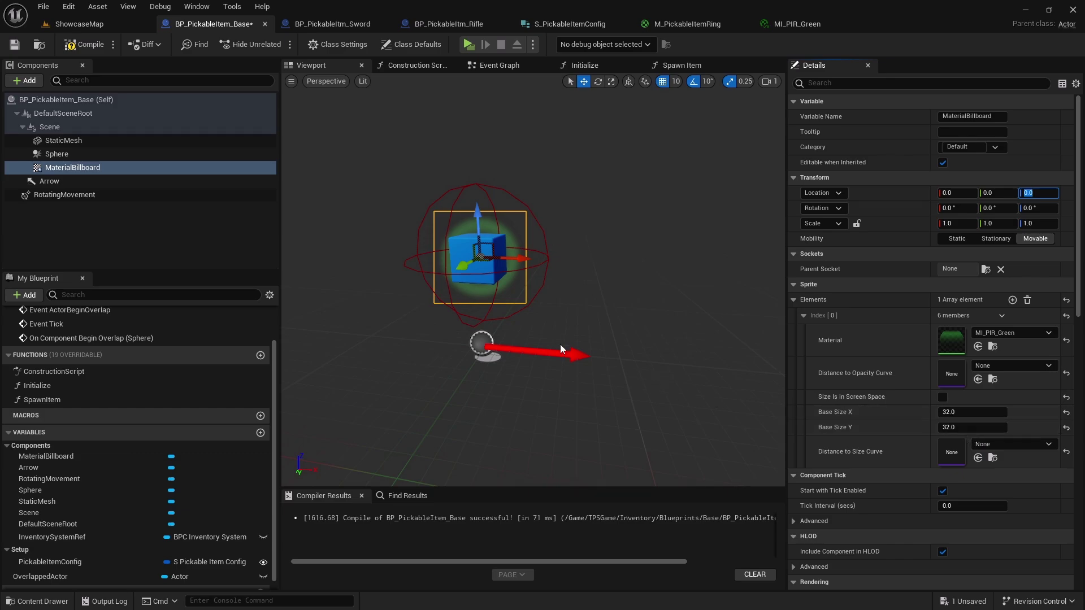
Step: Set the billboard element's Base Size X and Base Size Y to 48, matching PickableItemConfig's Interaction Range Radius
scroll(158, 456, "down", 1)
left_click(95, 548)
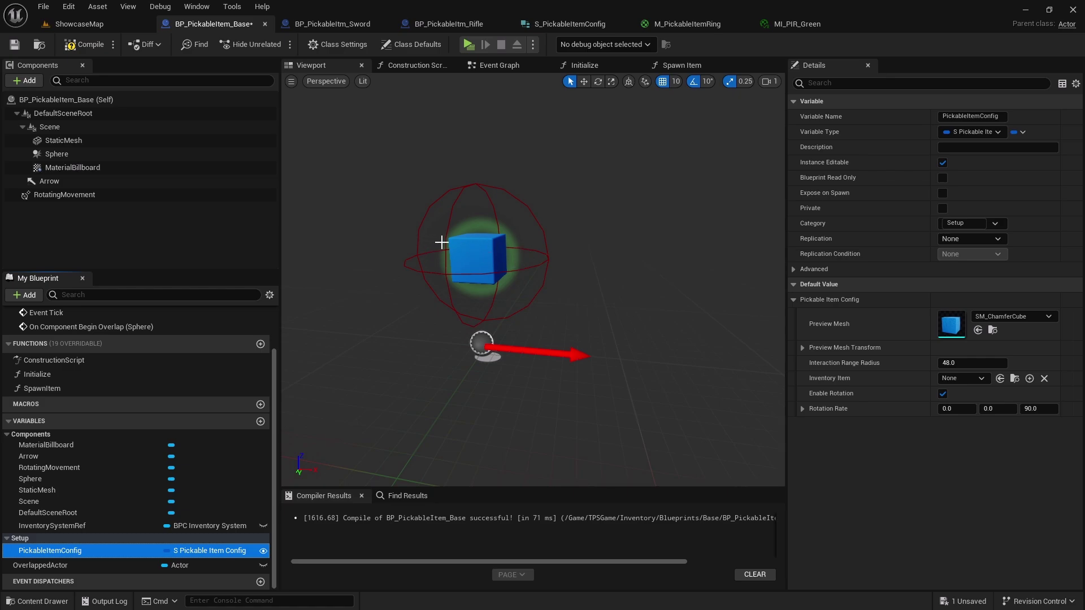
left_click(971, 363)
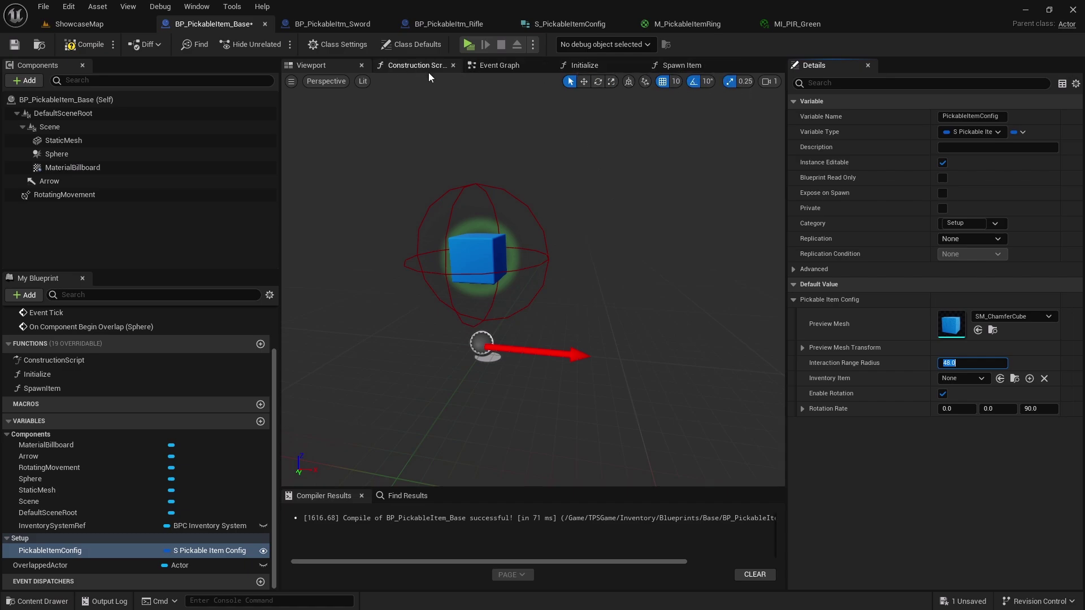
left_click(79, 171)
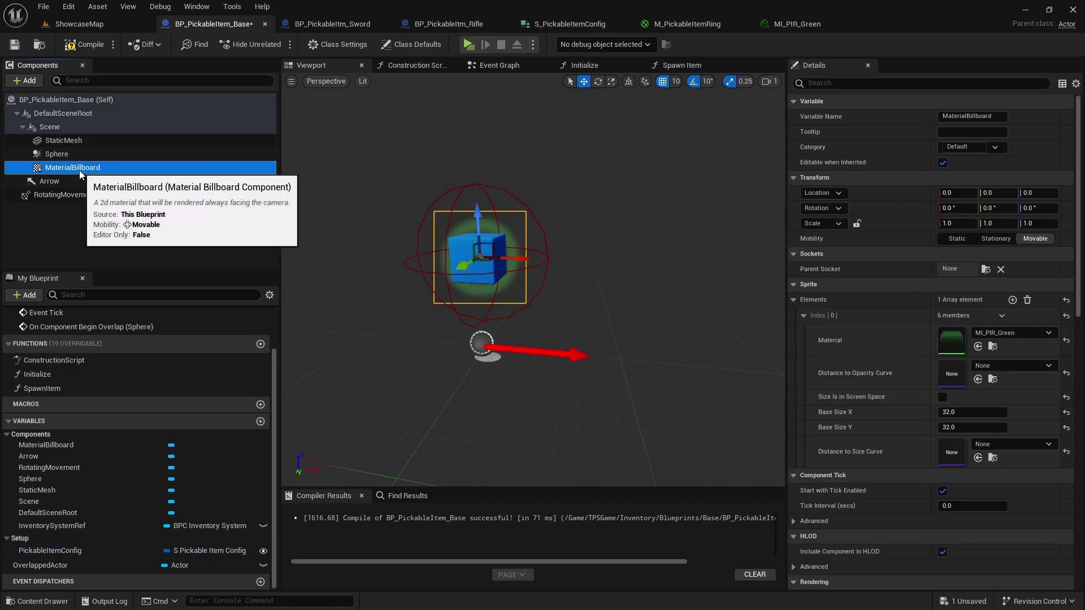
left_click(967, 412)
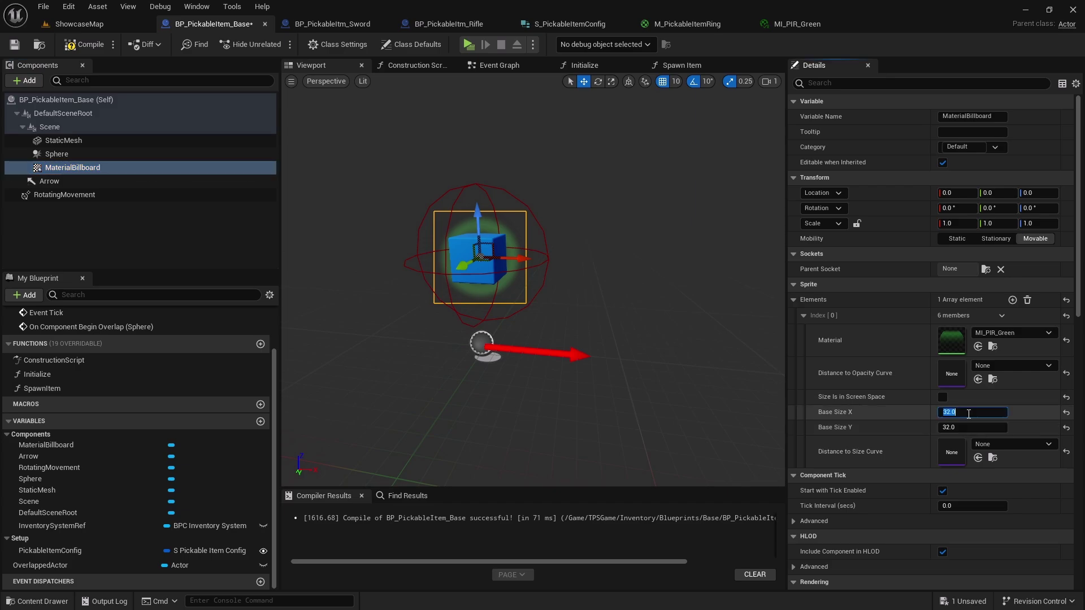
type("48")
left_click(969, 427)
key("Return")
Step: Inspect the billboard ring around the cube from several angles, and compile and save the blueprint and all other files
right_click_drag(563, 296, 556, 274)
key("d")
key("w")
key("a")
key("s")
right_click_drag(489, 297, 488, 296)
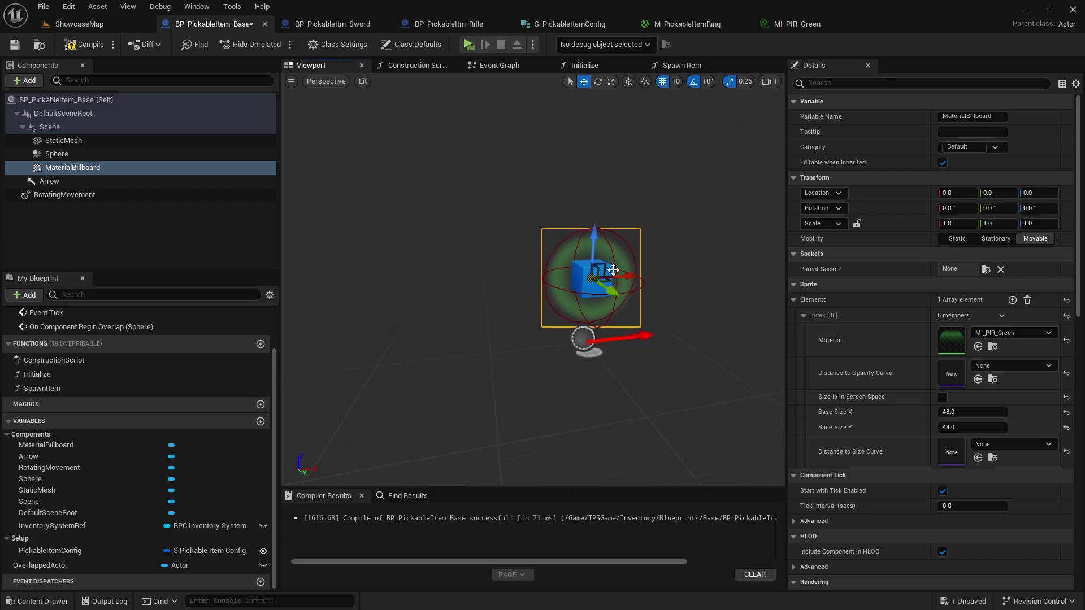
key("f")
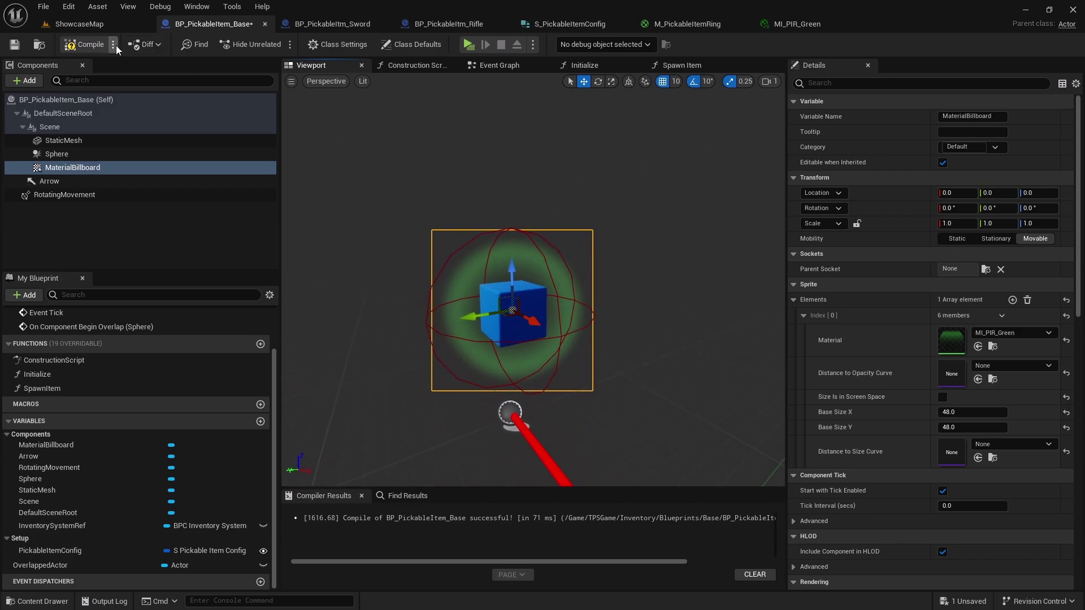
left_click(14, 44)
left_click(43, 6)
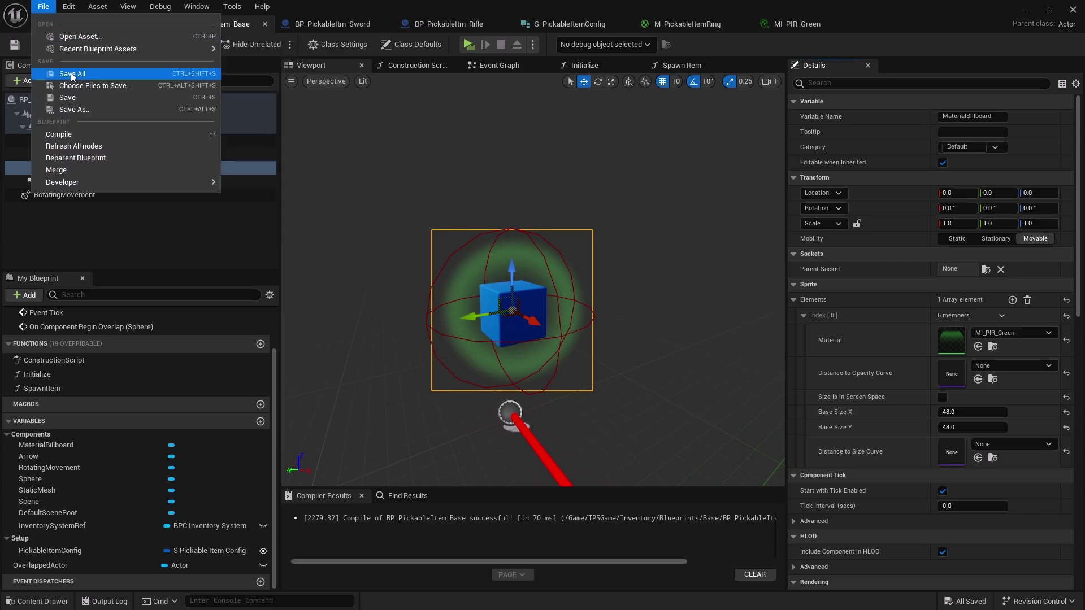
left_click(72, 74)
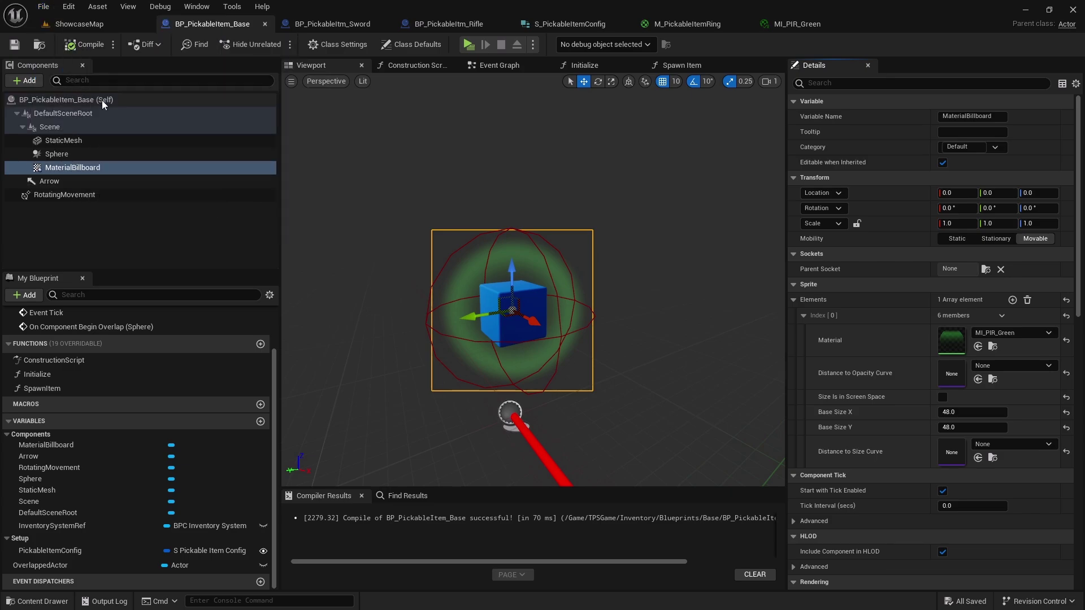
Step: Play-test ShowcaseMap, running around the sword, rifle and pistol to examine their rings, and end the session
left_click(87, 27)
right_click_drag(405, 214, 316, 223)
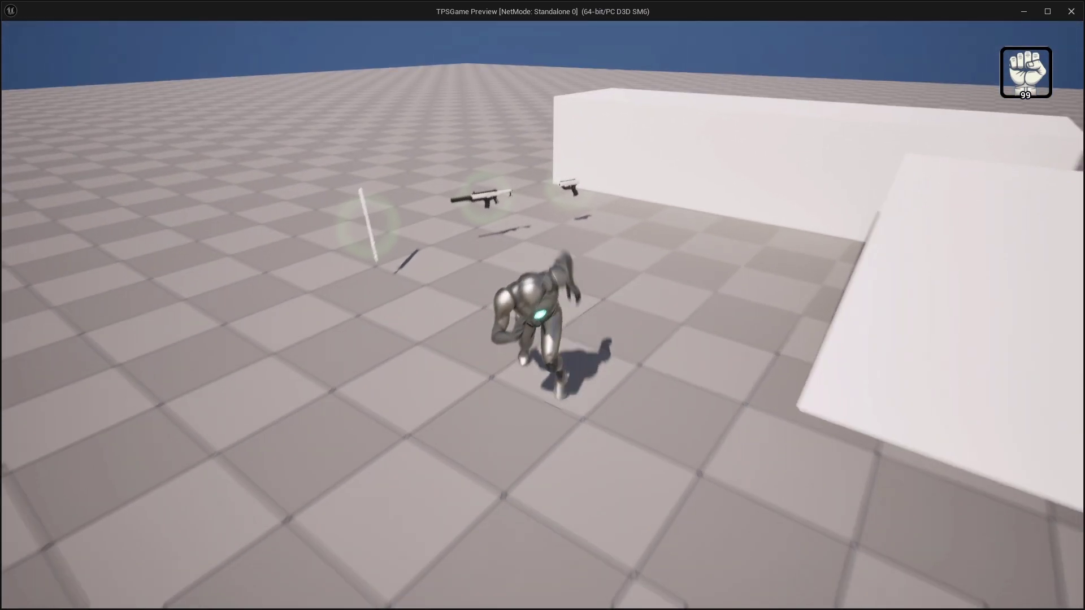
key("a")
key("w")
key("d")
key("w")
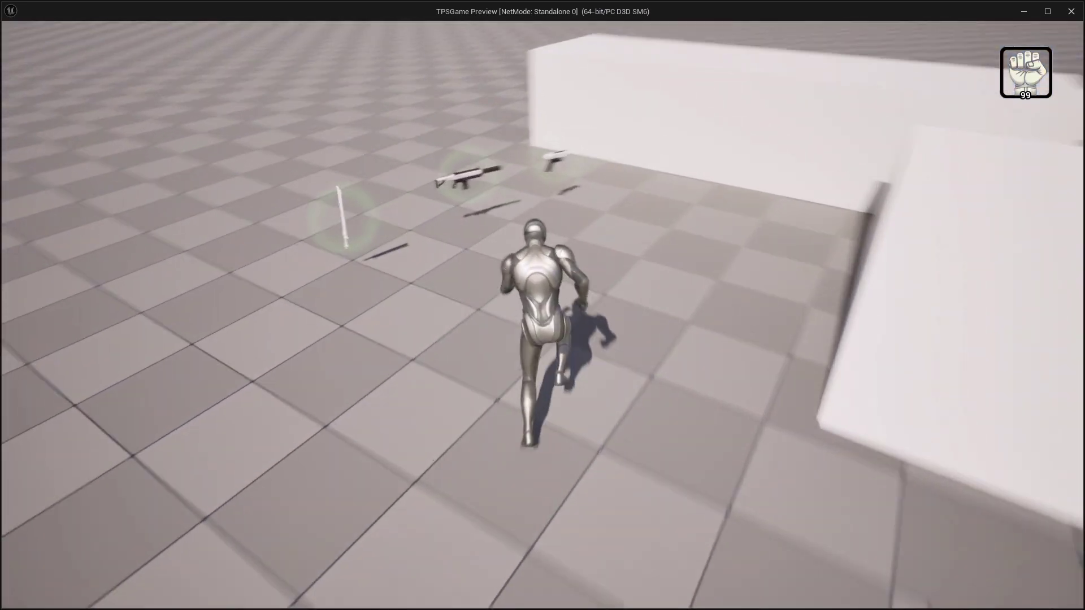
key("d")
key("a")
key("d")
key("a")
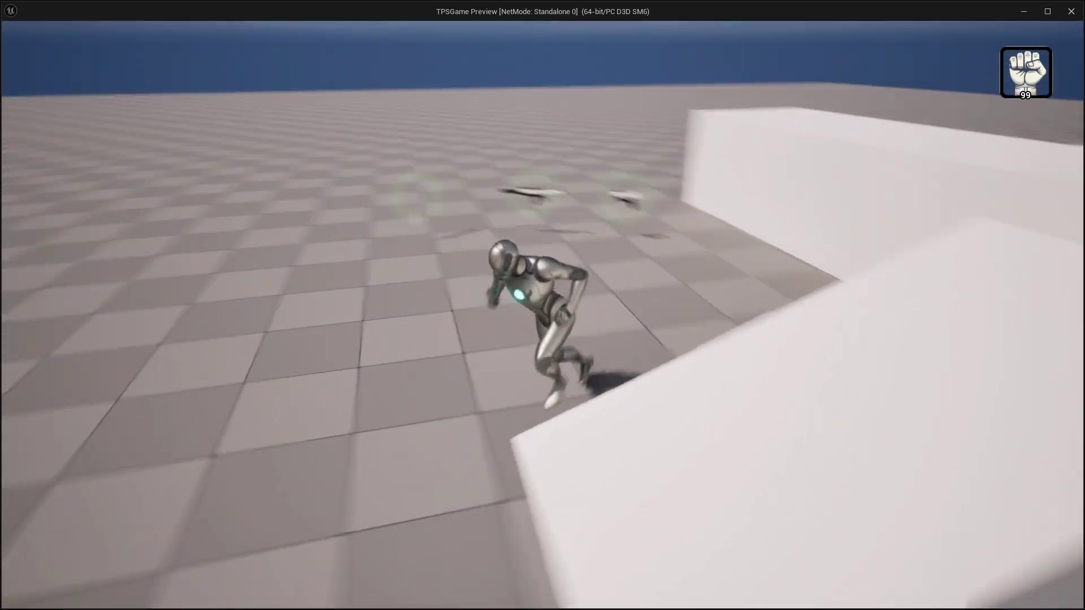
key("w")
key("s")
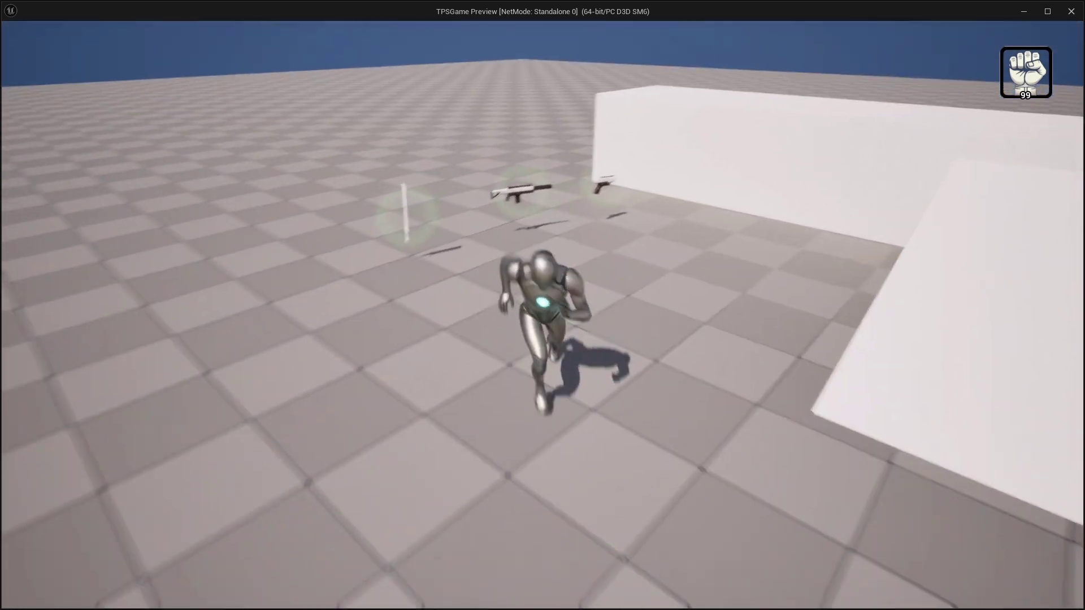
key("a")
key("d")
key("w")
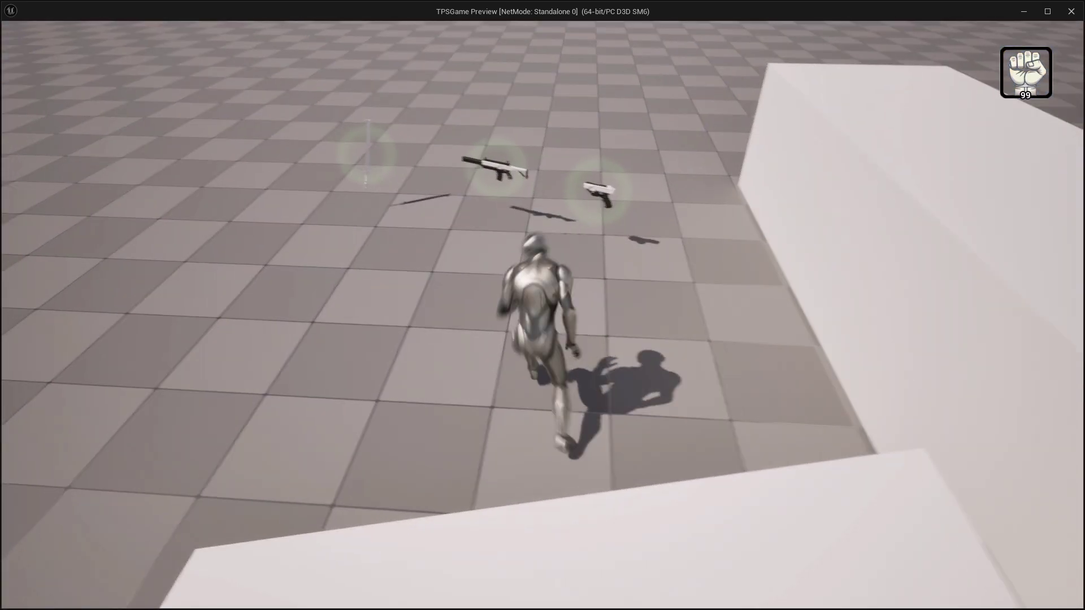
key("a")
key("s")
key("d")
key("Escape")
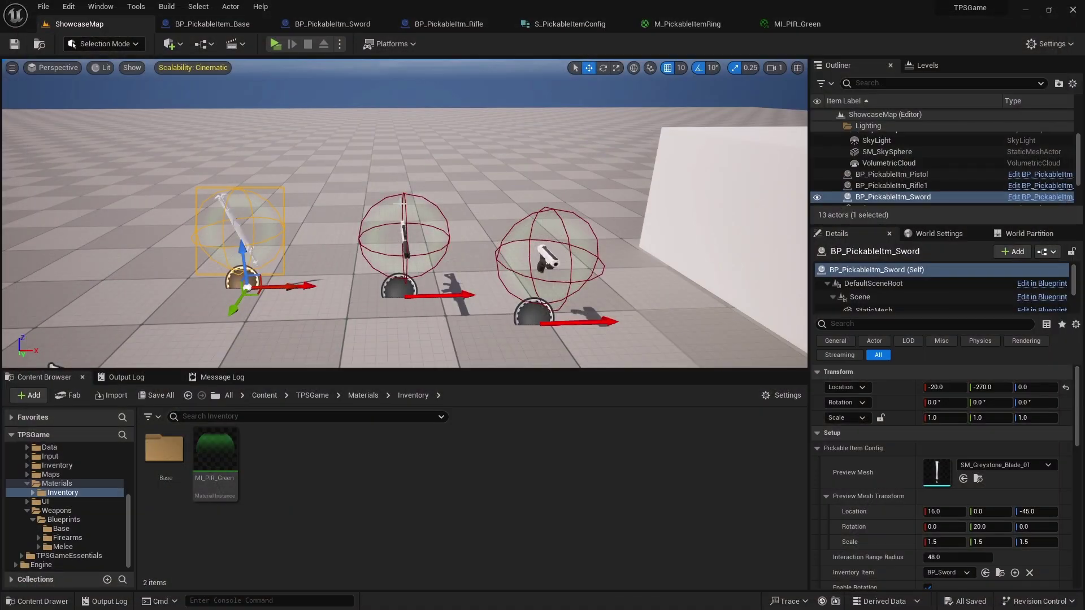
Step: Enable the Opacity override in the MI_PIR_Green material instance, set it to 0.5, and save
left_click(805, 23)
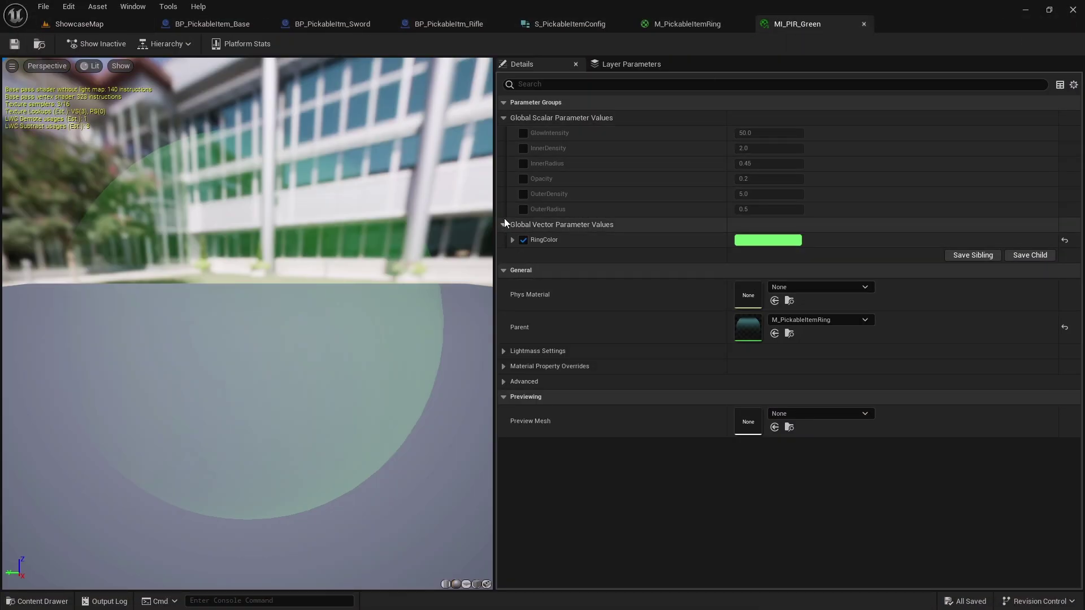
left_click(523, 179)
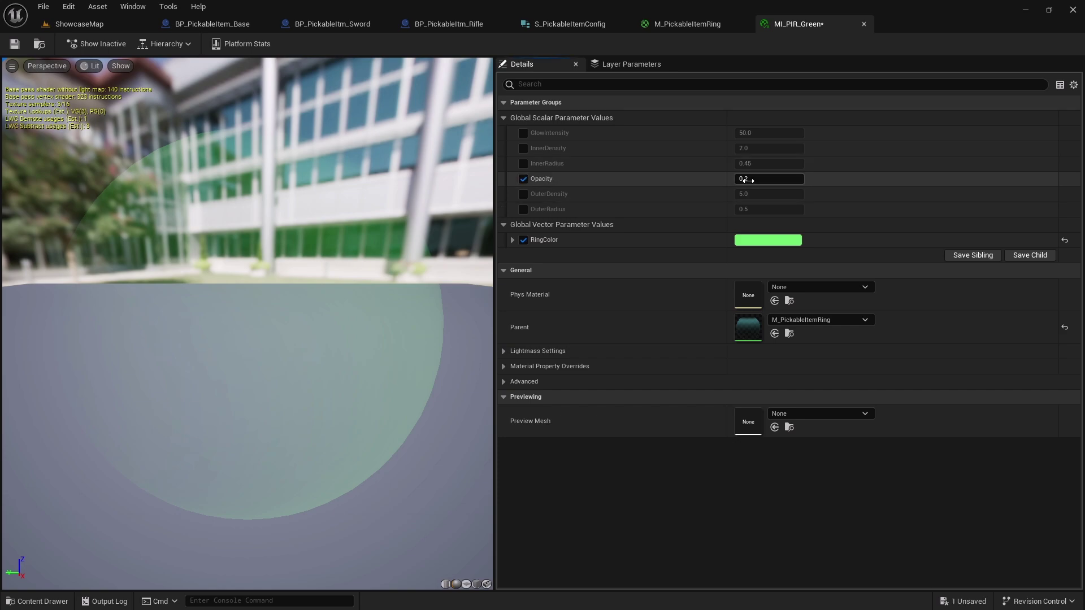
left_click(750, 180)
type(".5")
key("Return")
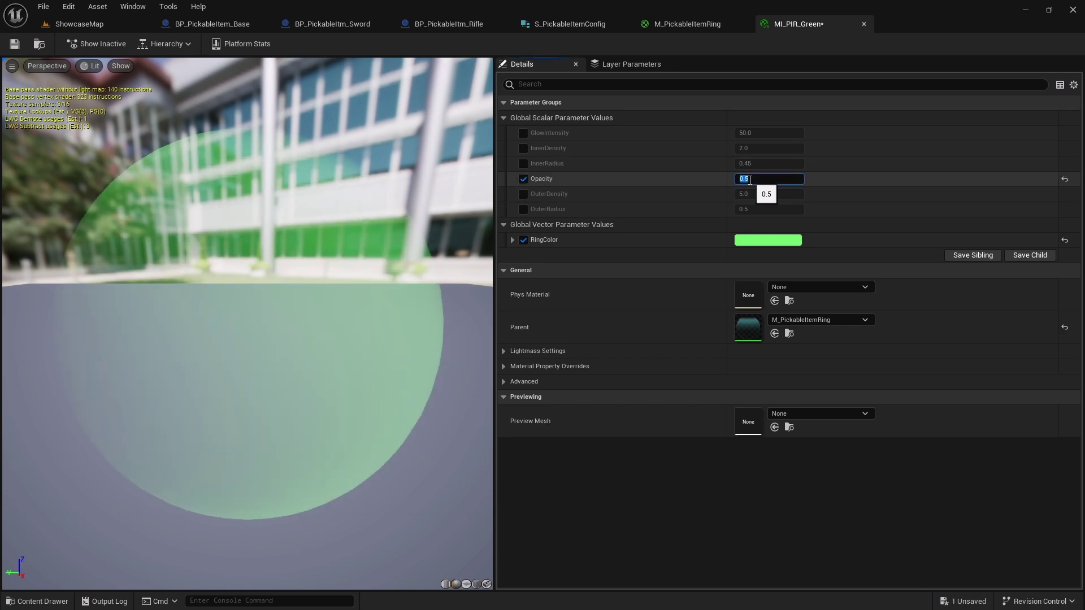
left_click(15, 46)
Step: Play-test ShowcaseMap to check the rings at 0.5 opacity, and end the session
left_click(71, 25)
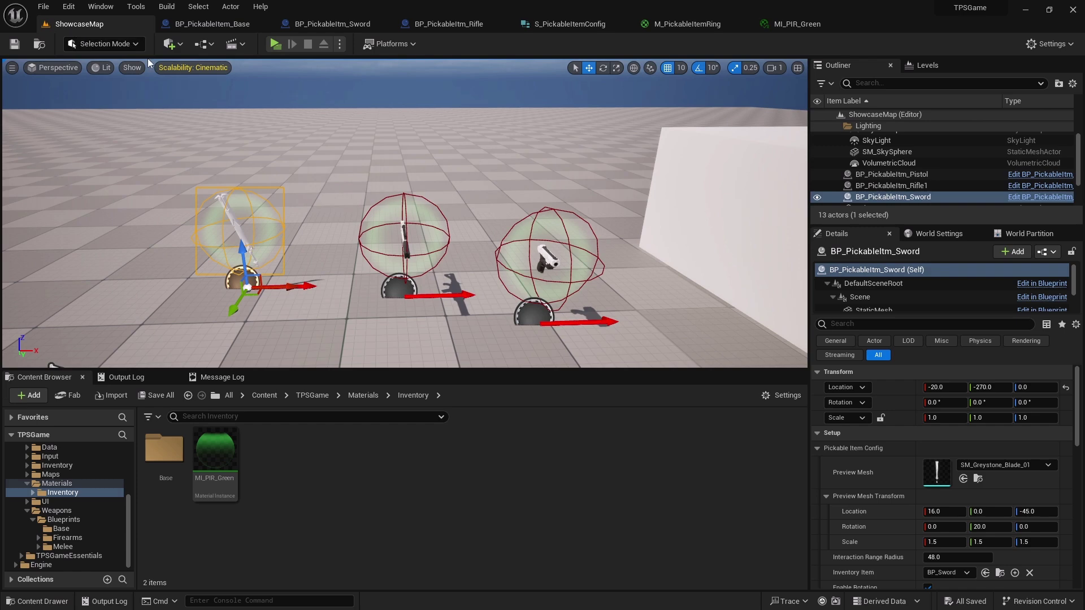
left_click(282, 43)
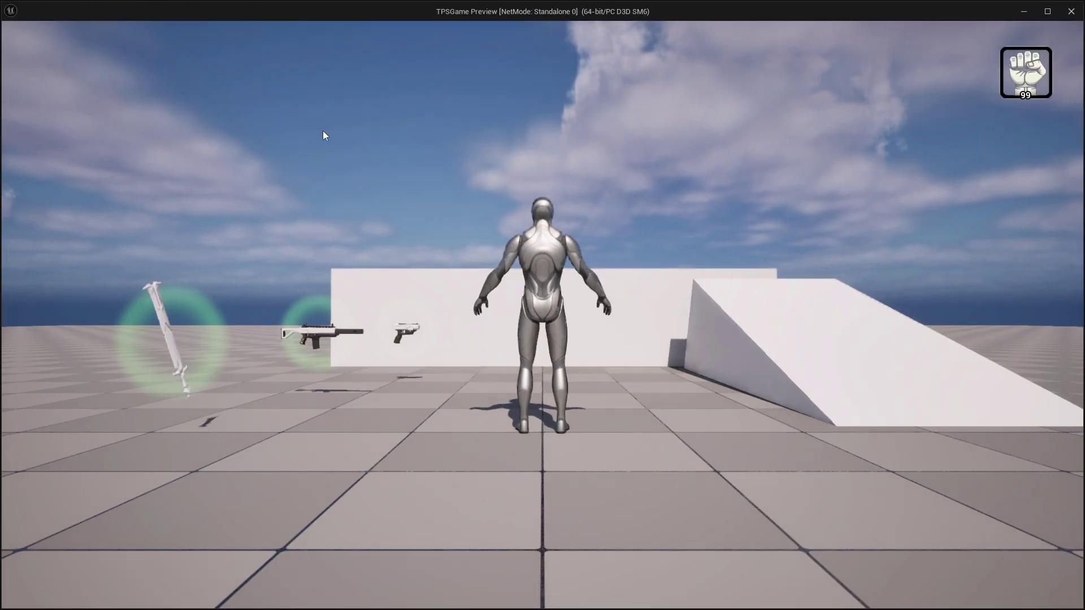
key("s")
key("a")
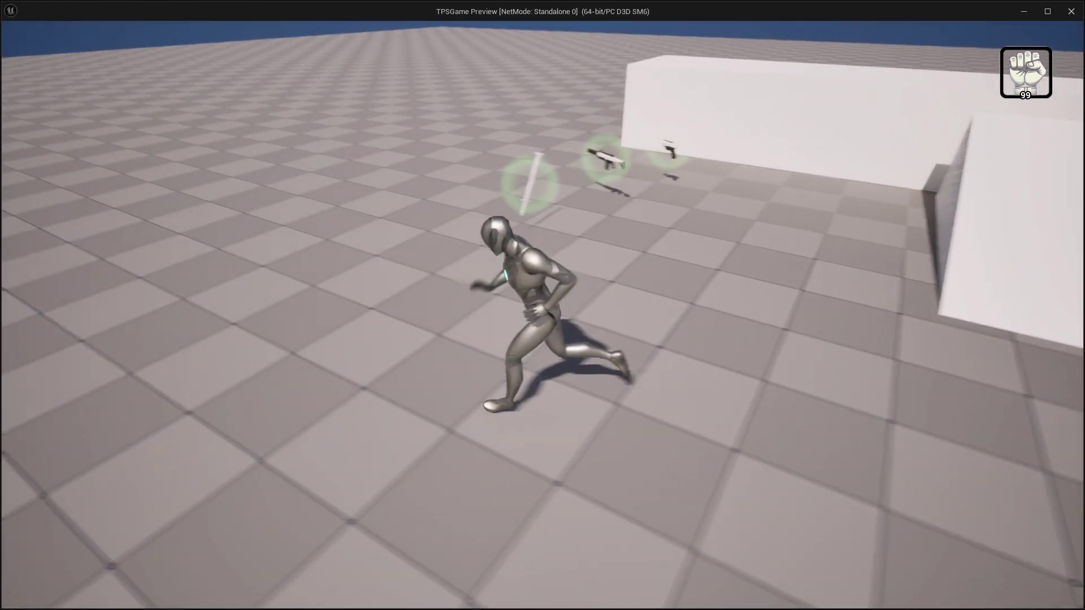
key("s")
key("w")
key("Escape")
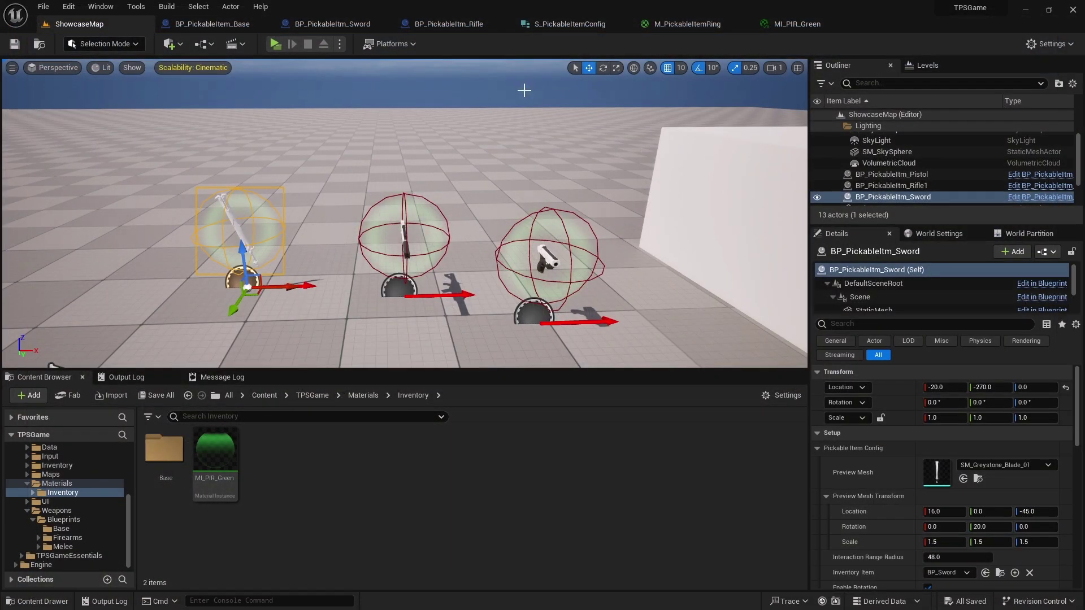
Step: Set the Opacity parameter of MI_PIR_Green to 0.7
left_click(781, 25)
left_click(763, 183)
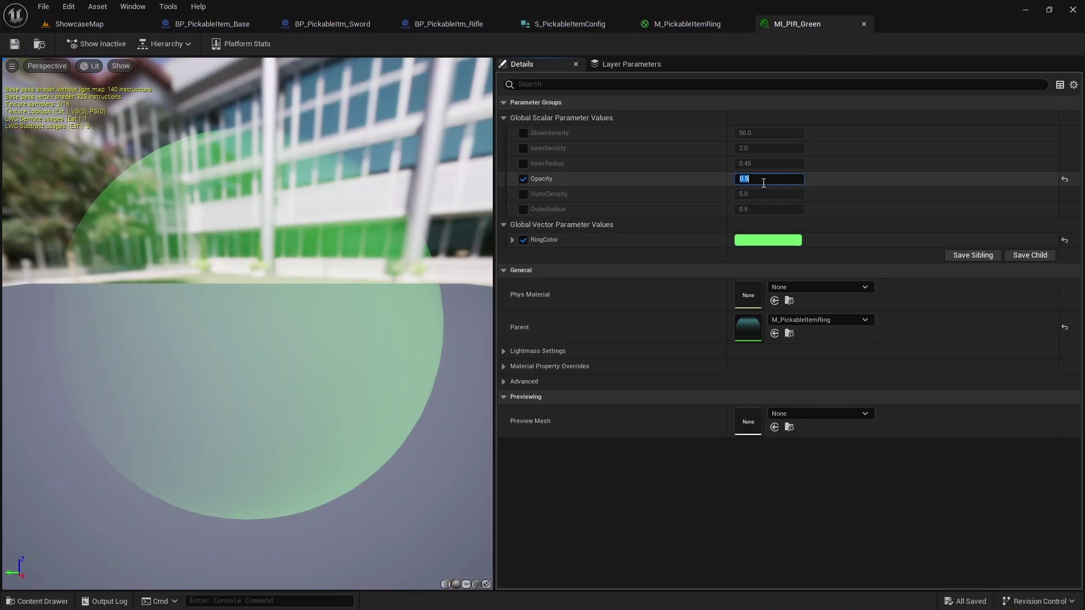
type(".7")
key("Return")
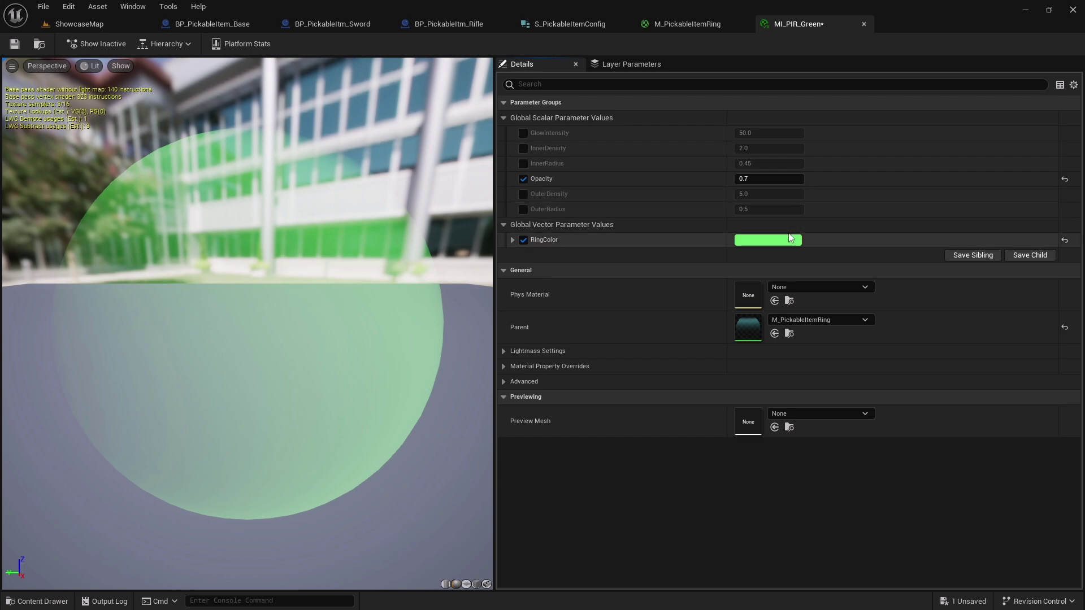
Step: Change MI_PIR_Green's RingColor to a deeper green with saturation about 0.875 and value about 0.68, and return to ShowcaseMap
left_click(788, 241)
left_click_drag(944, 323, 928, 305)
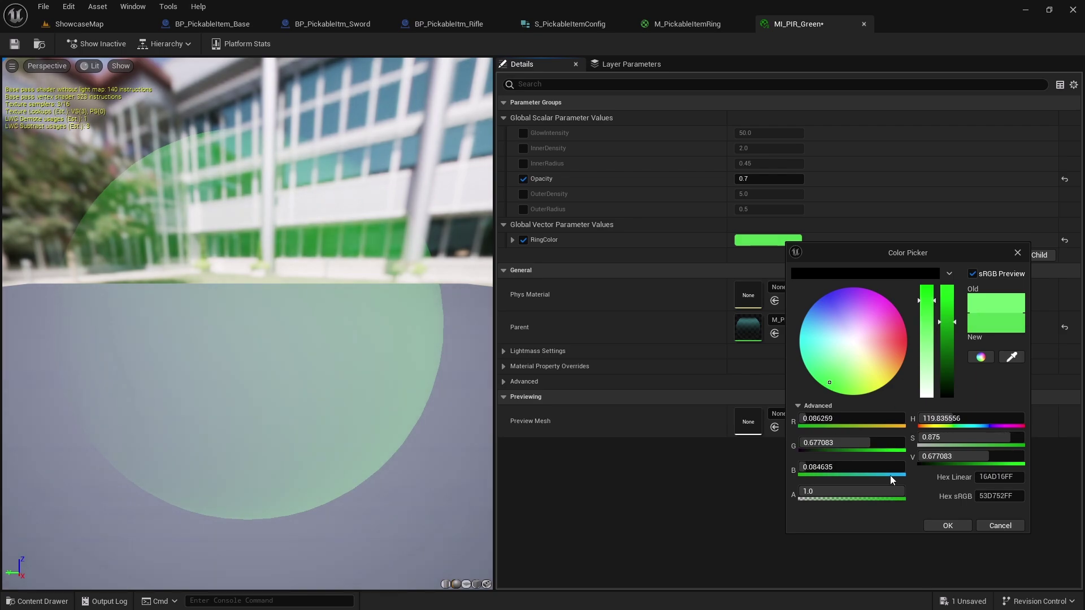
left_click(948, 525)
left_click(83, 24)
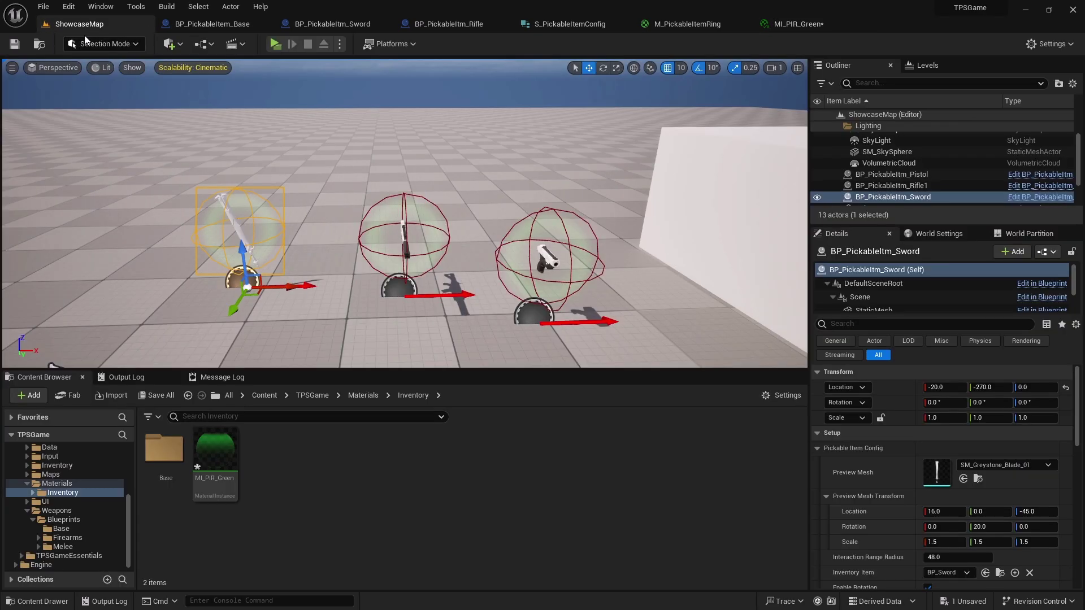
Step: Brighten MI_PIR_Green's RingColor to a value of about 0.8, and save the material instance
left_click(793, 23)
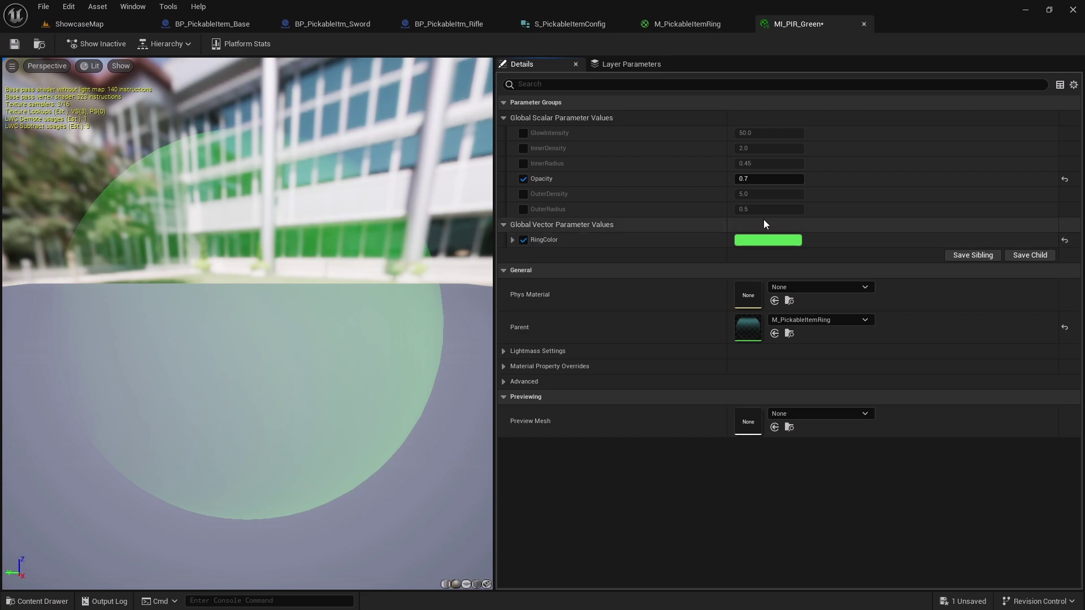
left_click(768, 240)
left_click(937, 306)
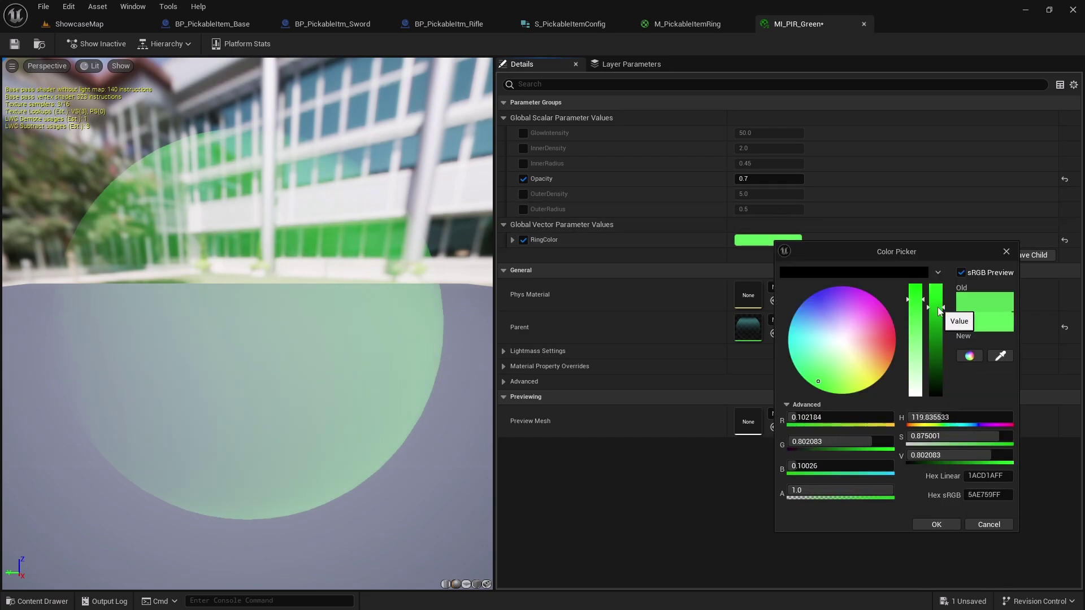
left_click(936, 524)
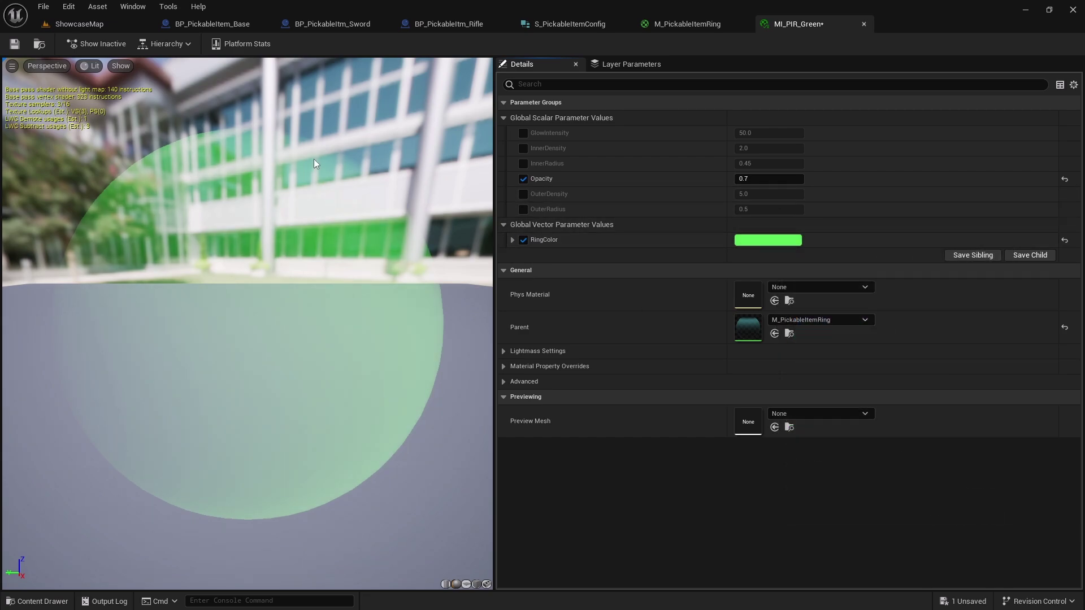
left_click(14, 44)
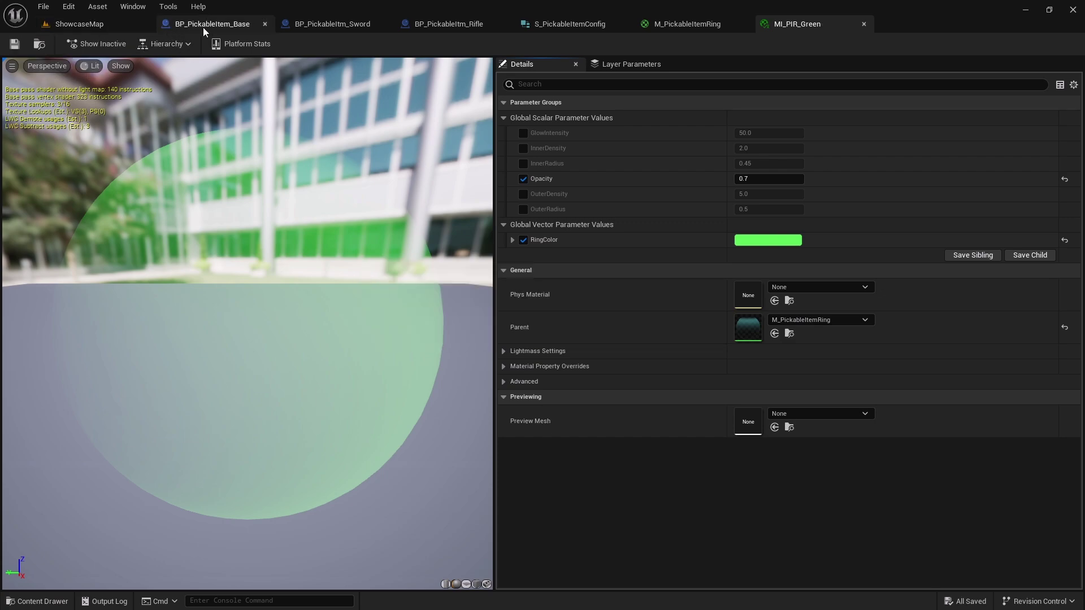
Step: Play-test ShowcaseMap, running the character far from the weapons to examine how their rings look from a distance
left_click(192, 25)
left_click(80, 25)
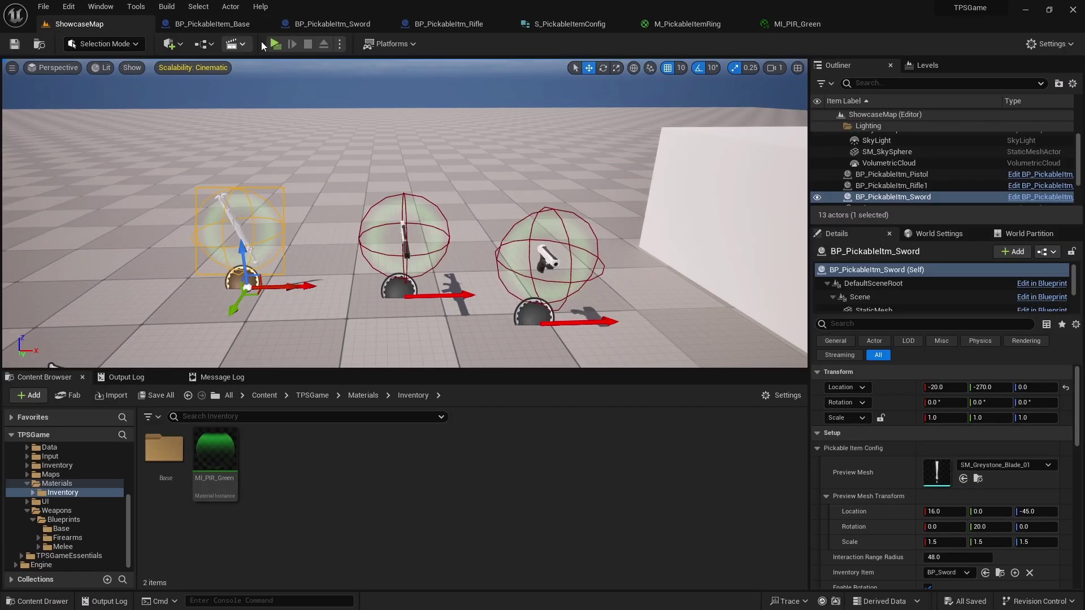
left_click(276, 44)
key("w")
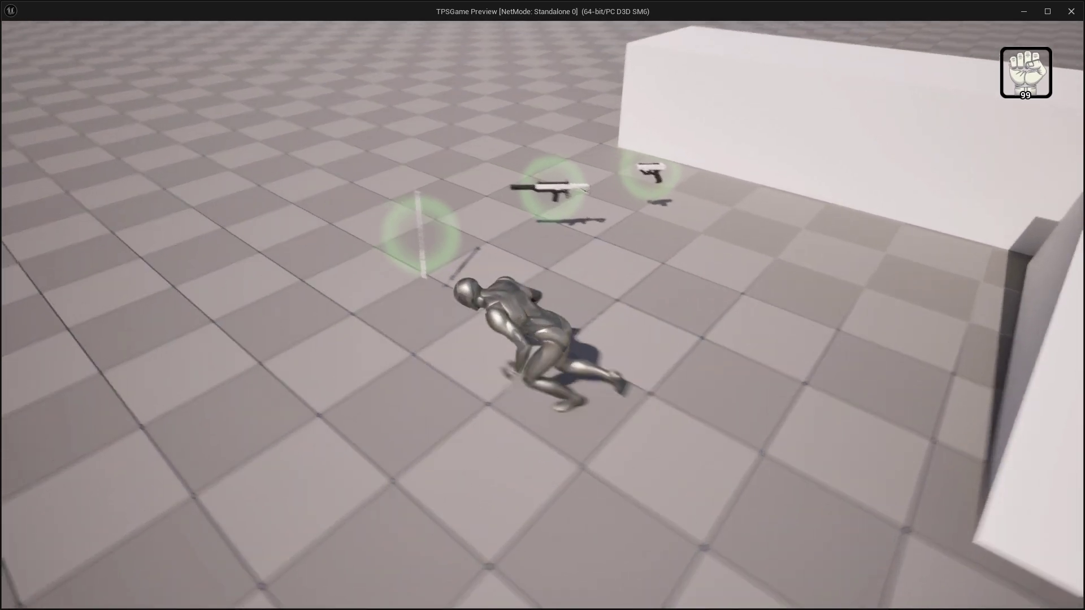
key("d")
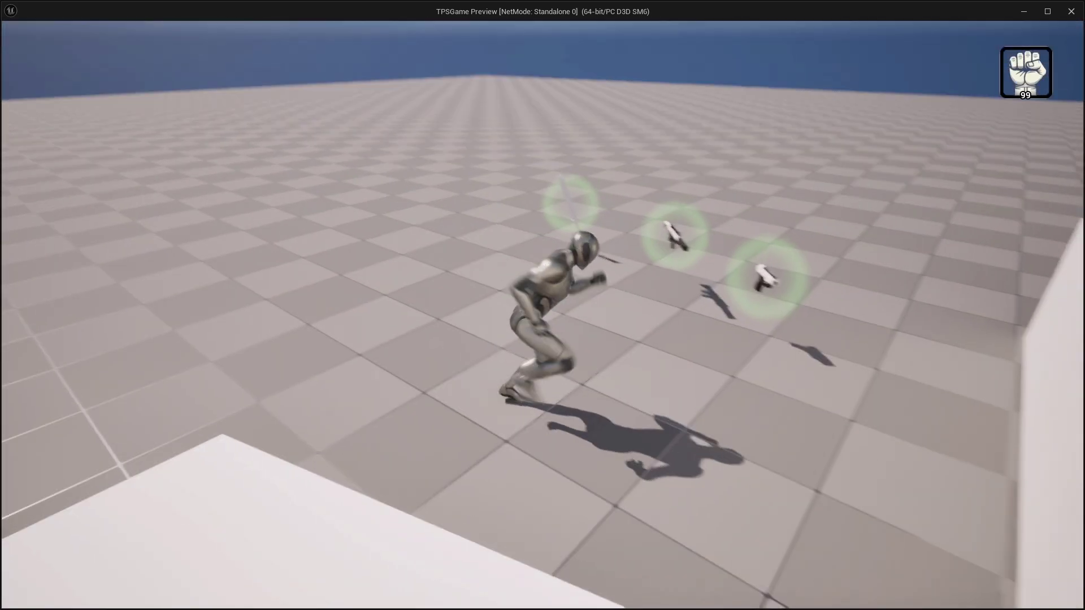
key("a")
key("s")
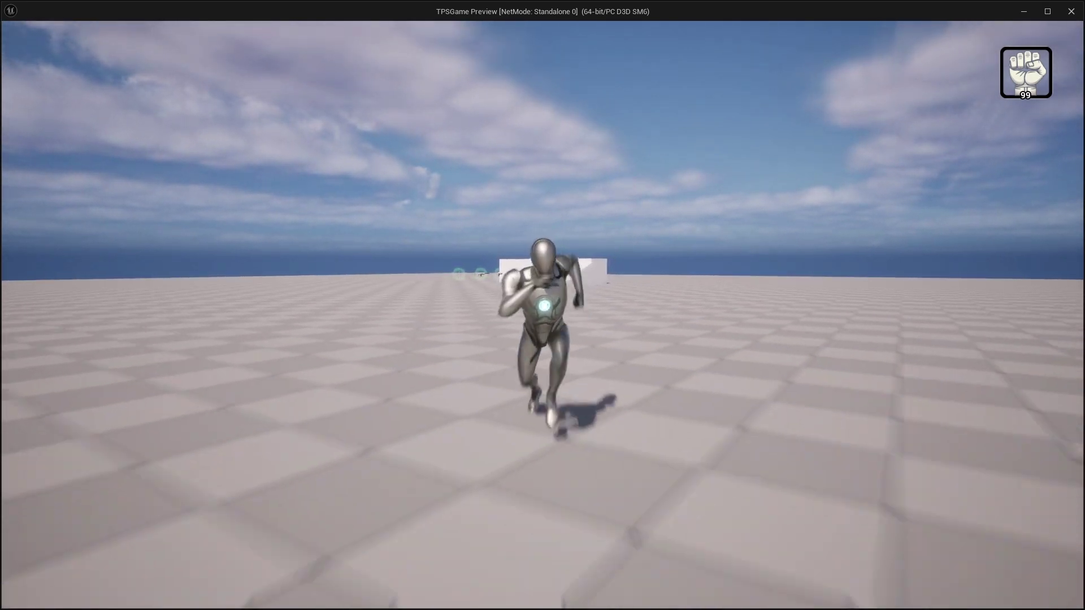
key("s")
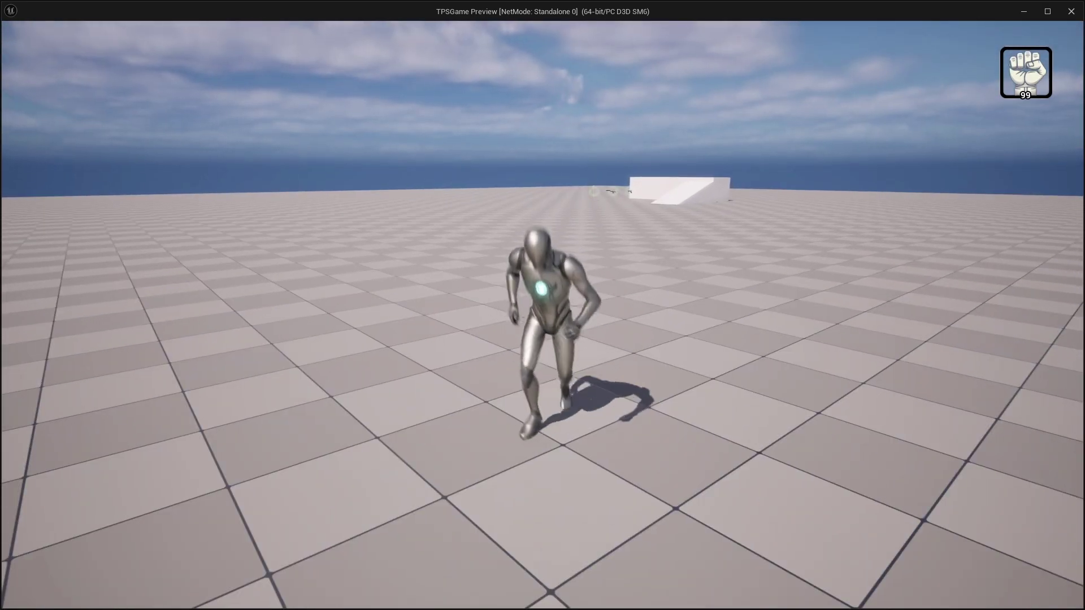
key("s")
key("a")
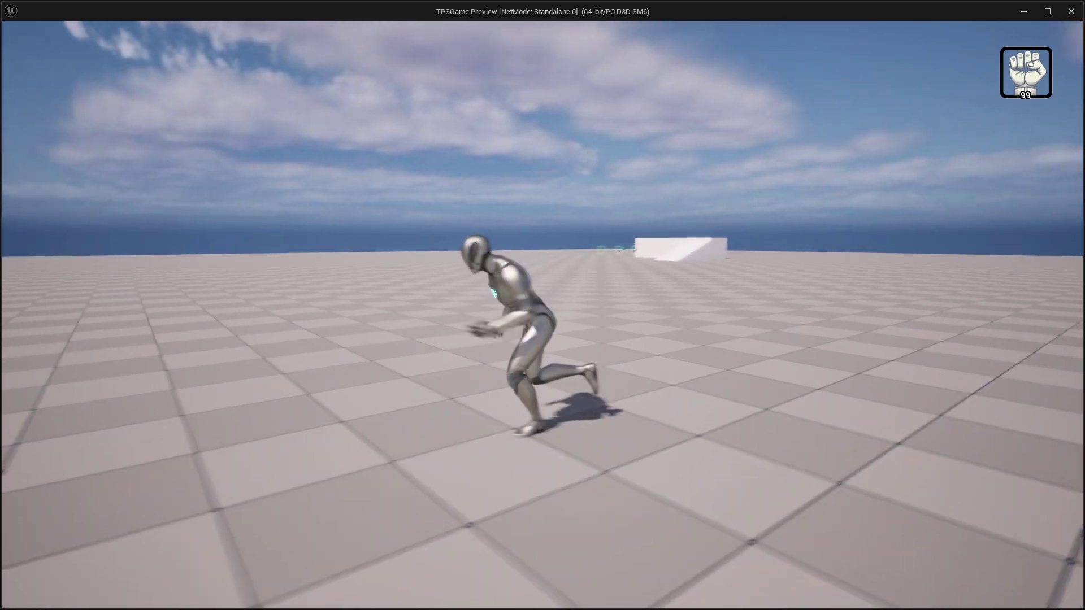
key("w")
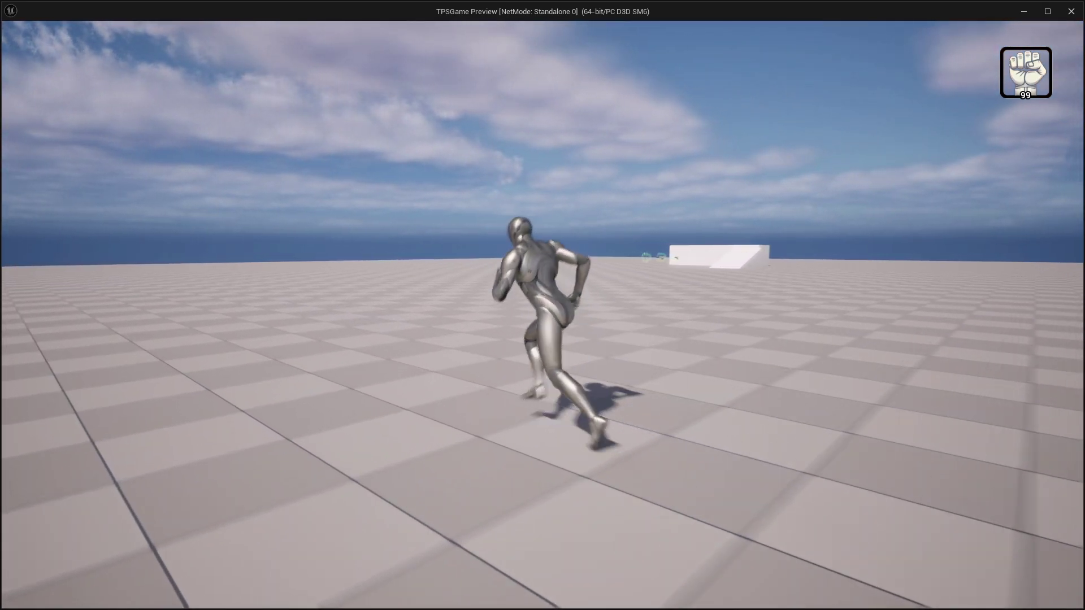
key("d")
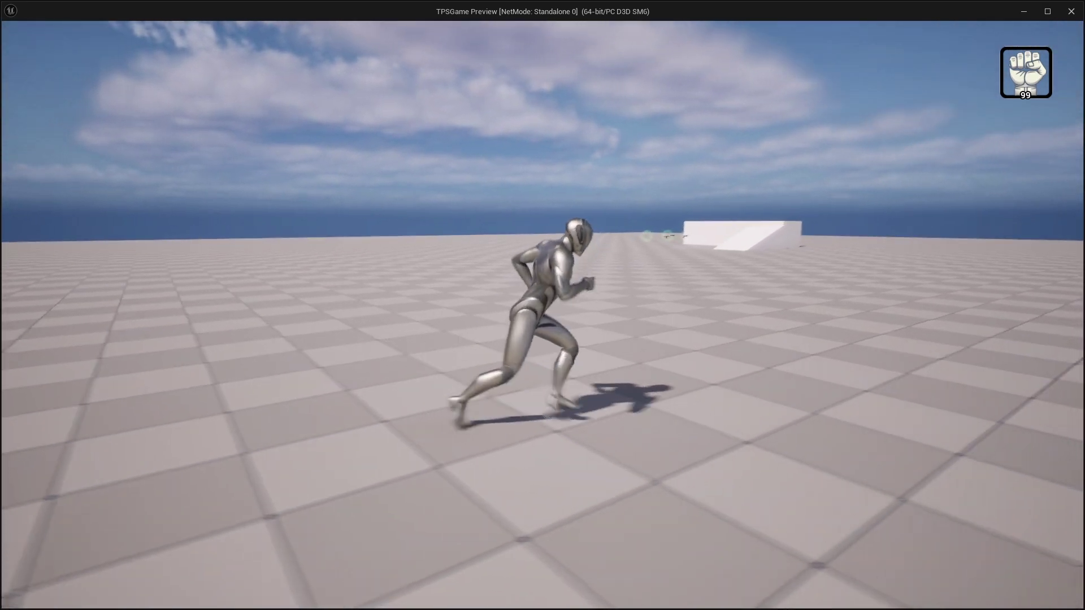
Step: Run the character back to collect the sword, rifle and pistol, test moving around with the pistol, and end the session
key("w")
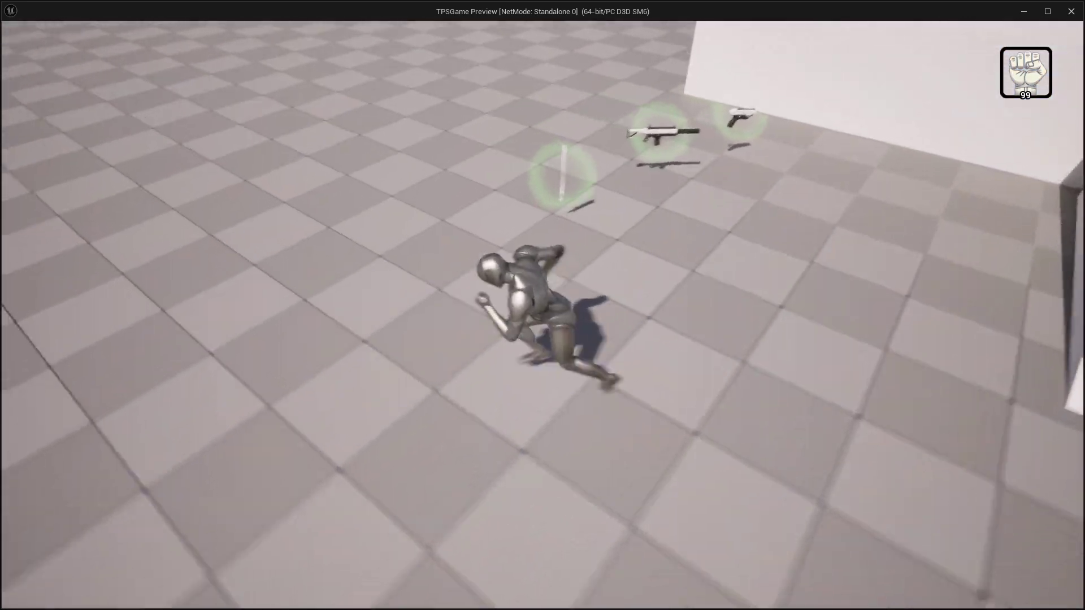
key("a")
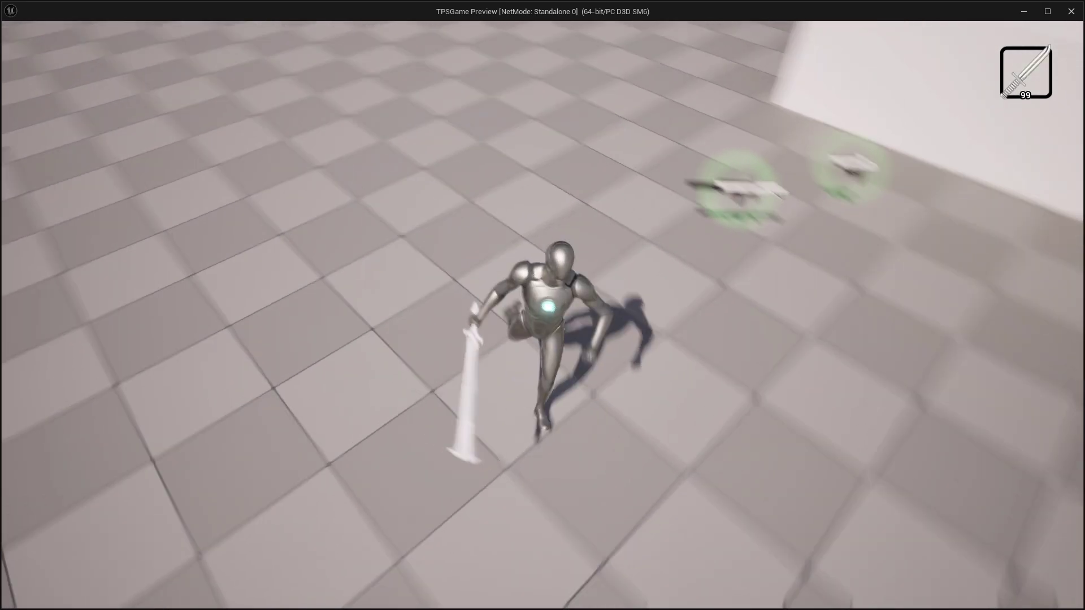
key("w")
key("s")
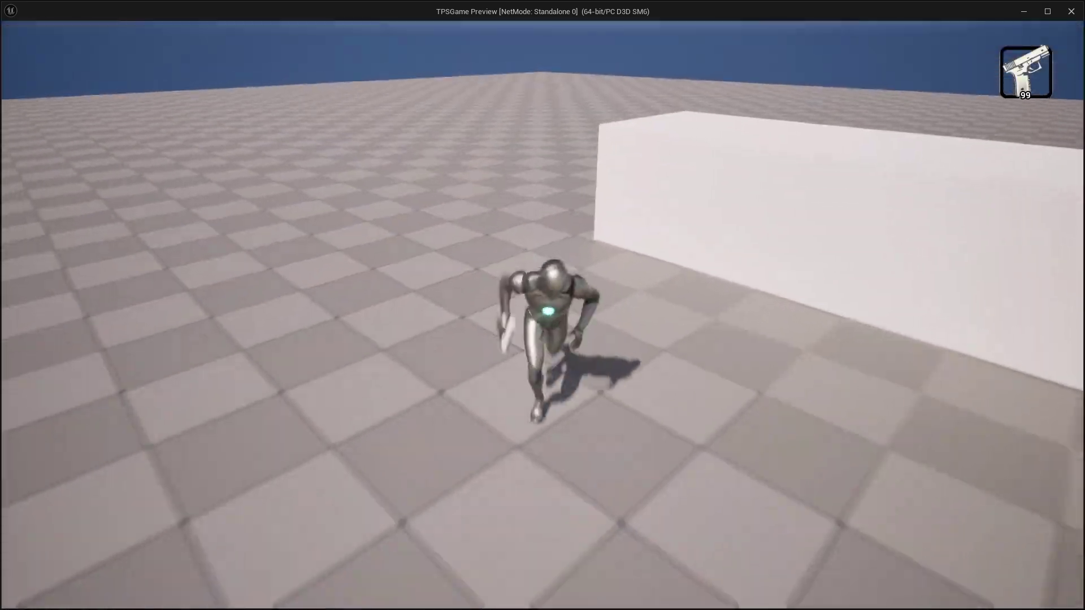
key("a")
key("w")
key("s")
key("d")
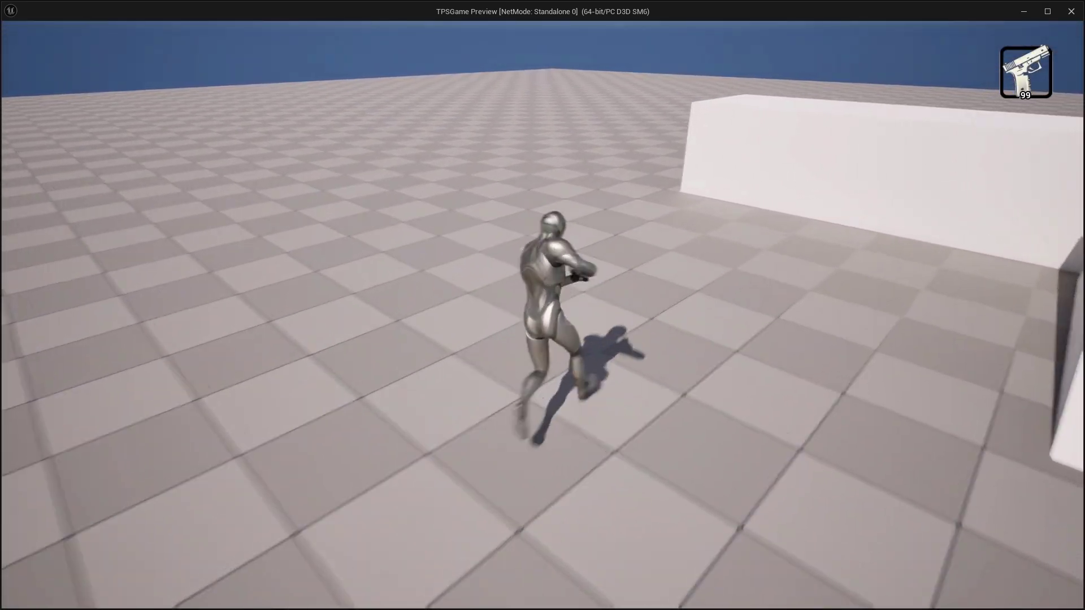
key("a")
key("d")
key("w")
key("a")
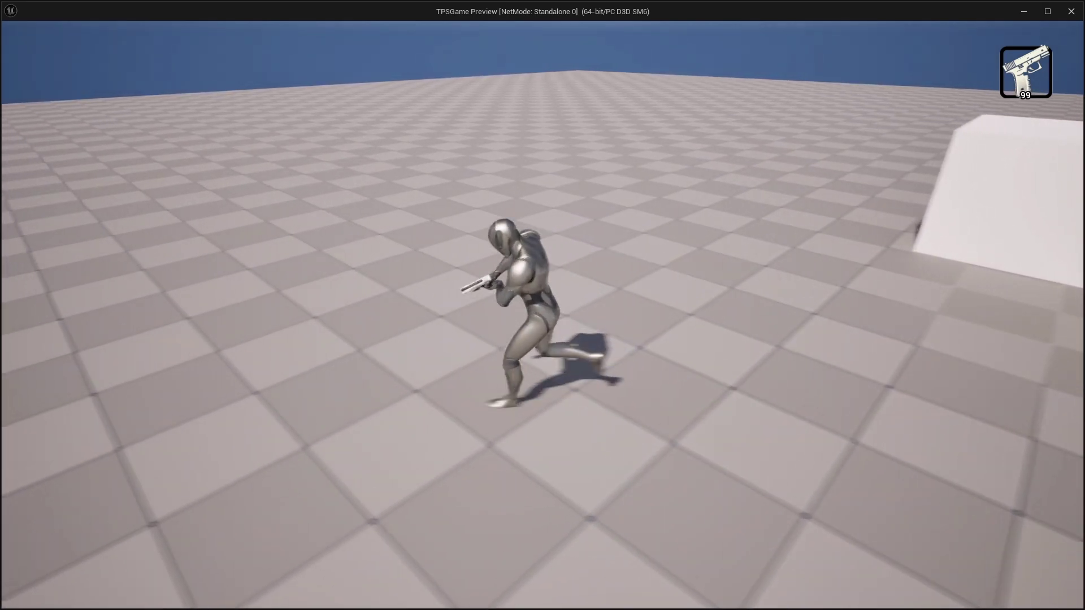
key("w")
key("d")
key("s")
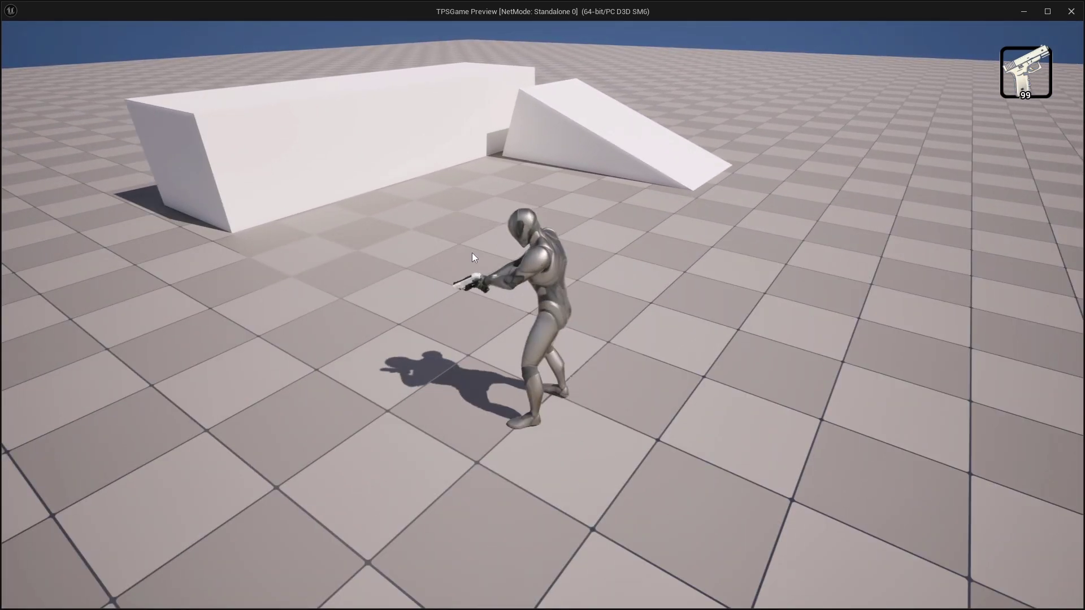
key("Escape")
Step: Enlarge the level viewport slightly and examine the rings around the three pickable weapons from different angles
right_click_drag(382, 360, 311, 345)
left_click_drag(381, 369, 381, 383)
right_click_drag(344, 328, 415, 339)
key("a")
right_click_drag(357, 297, 352, 292)
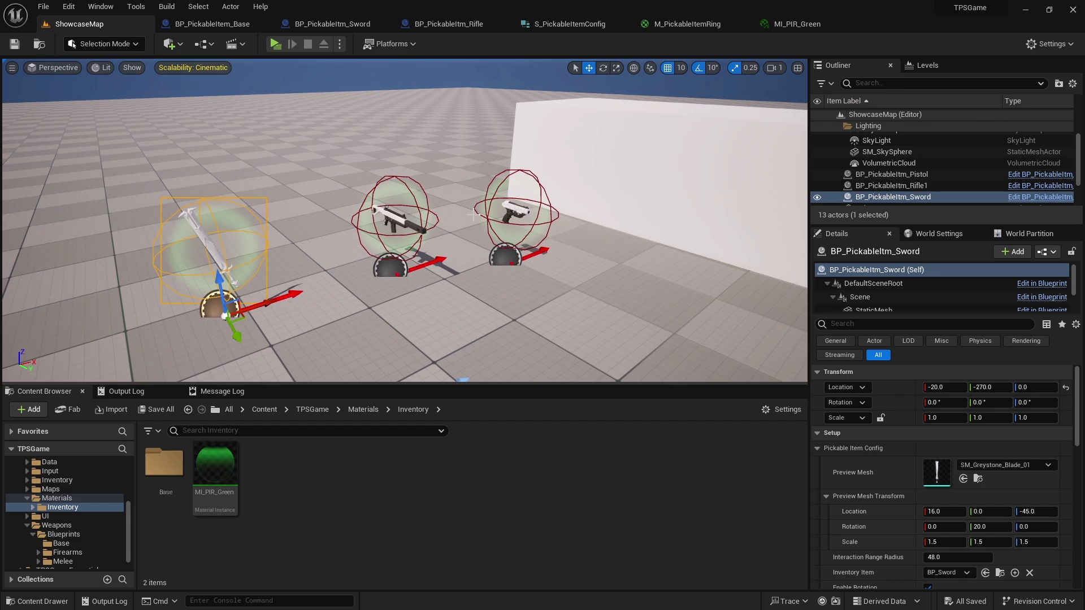
mouse_move(476, 207)
right_mouse_down()
mouse_move(435, 190)
mouse_move(467, 192)
right_mouse_up()
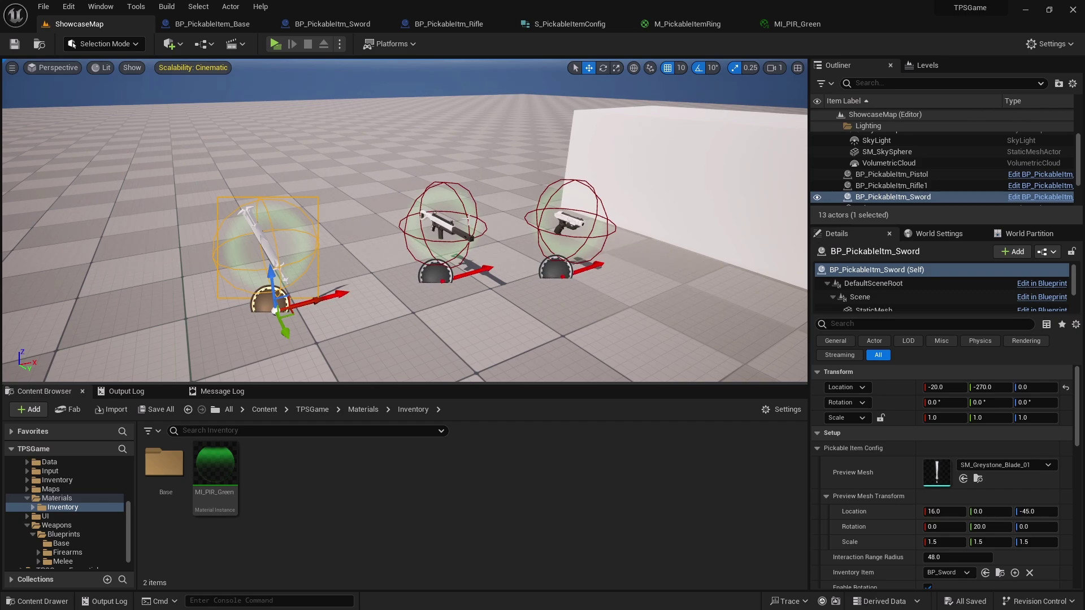
right_click_drag(517, 261, 538, 252)
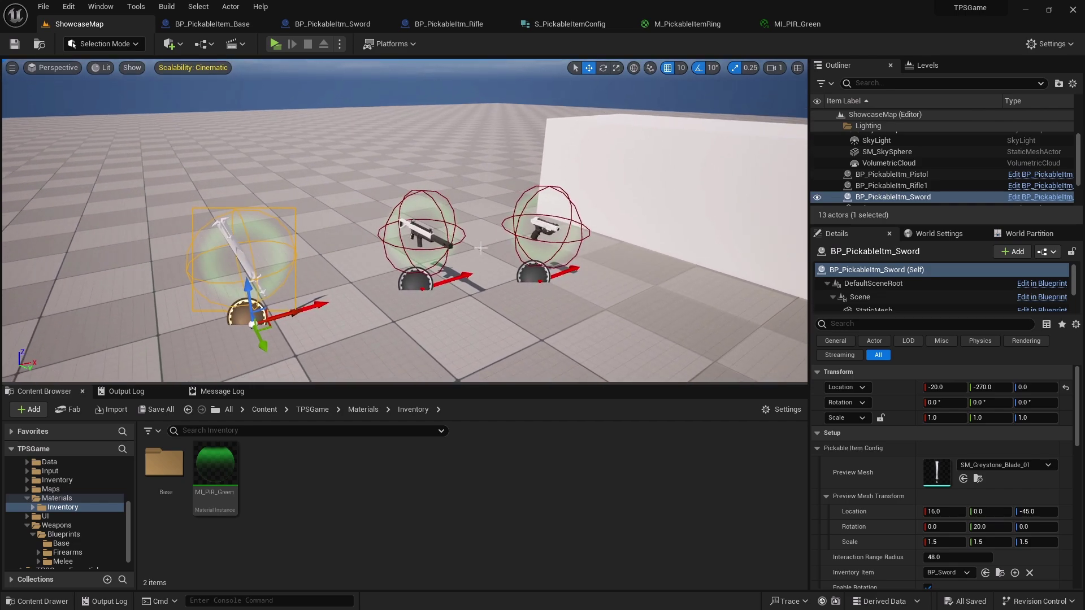